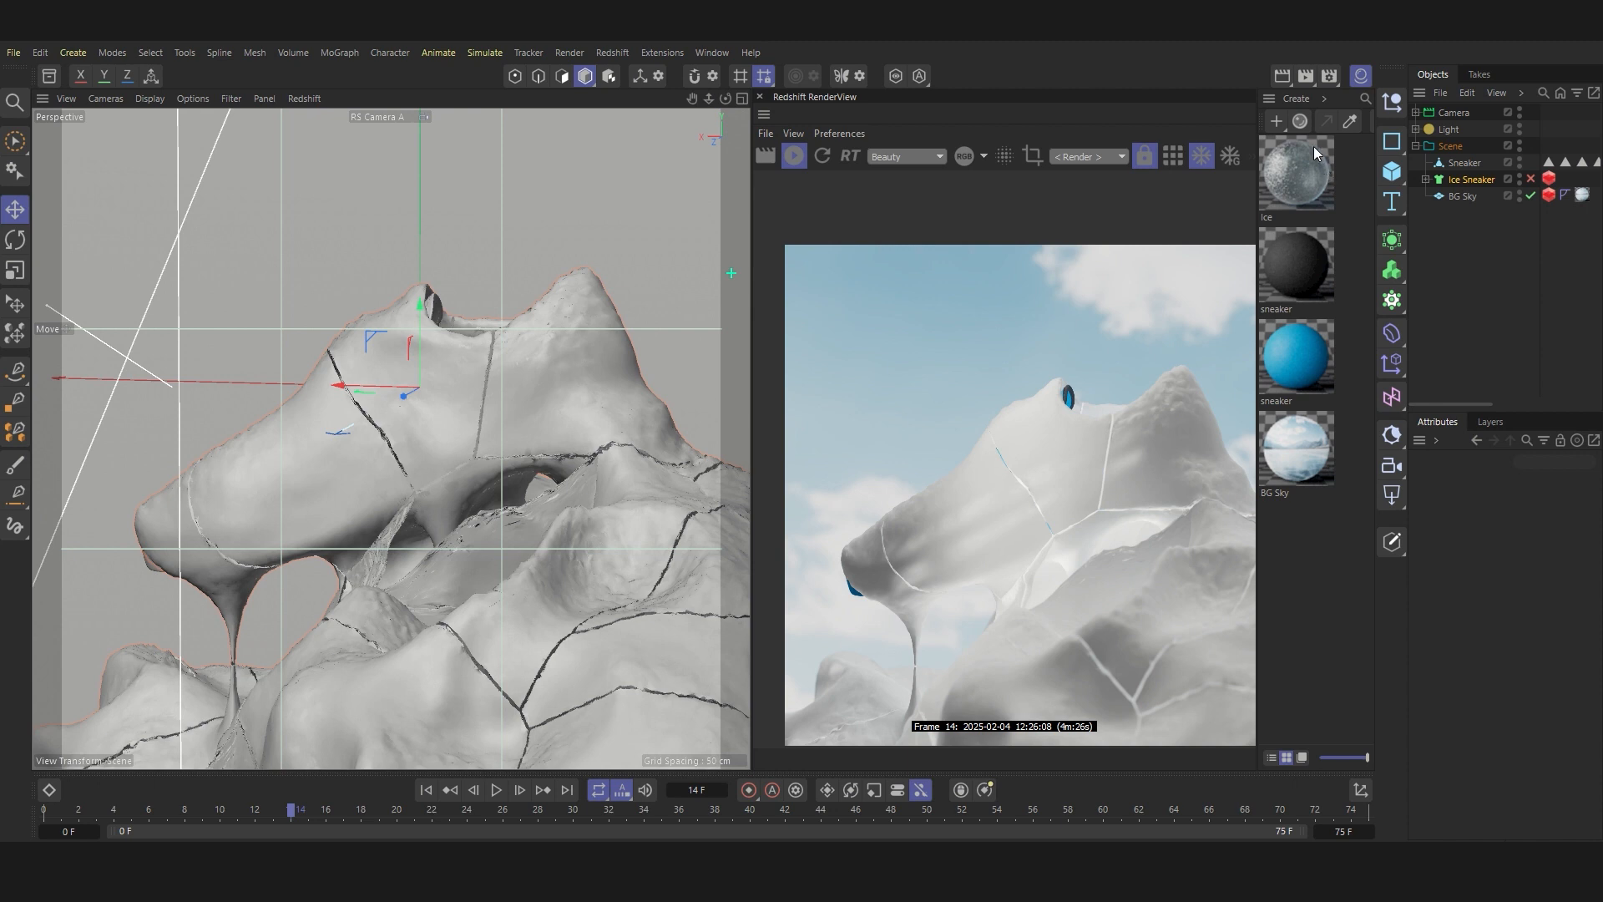
Step: Create a new Redshift standard material and assign it to the Ice Sneaker object
click(1274, 119)
click(1358, 173)
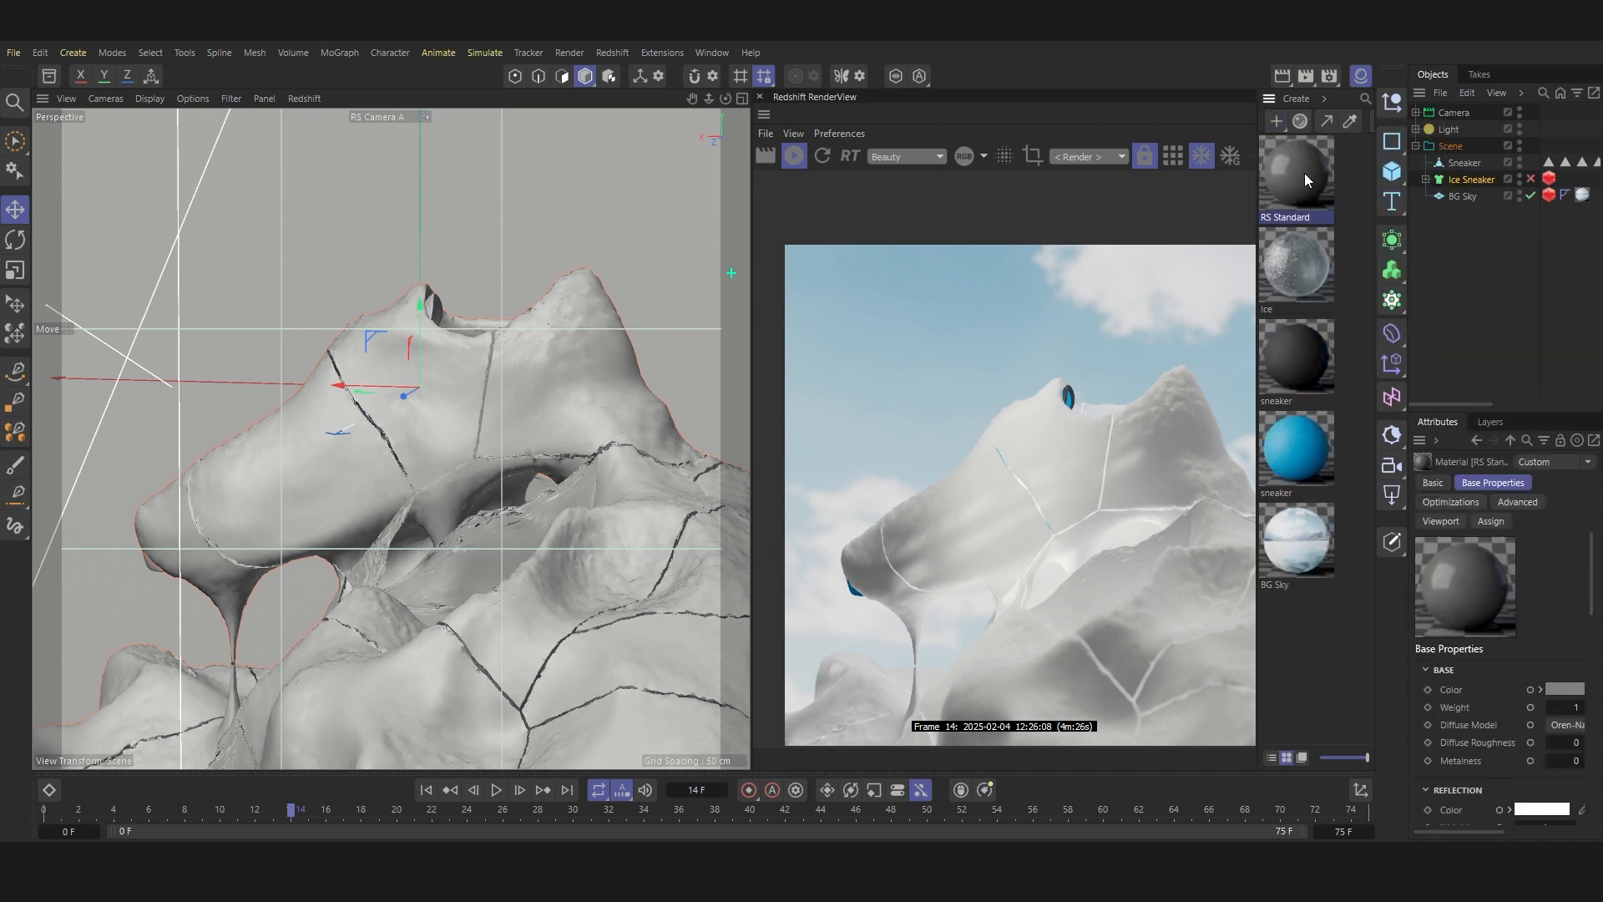
drag(1473, 182, 1473, 182)
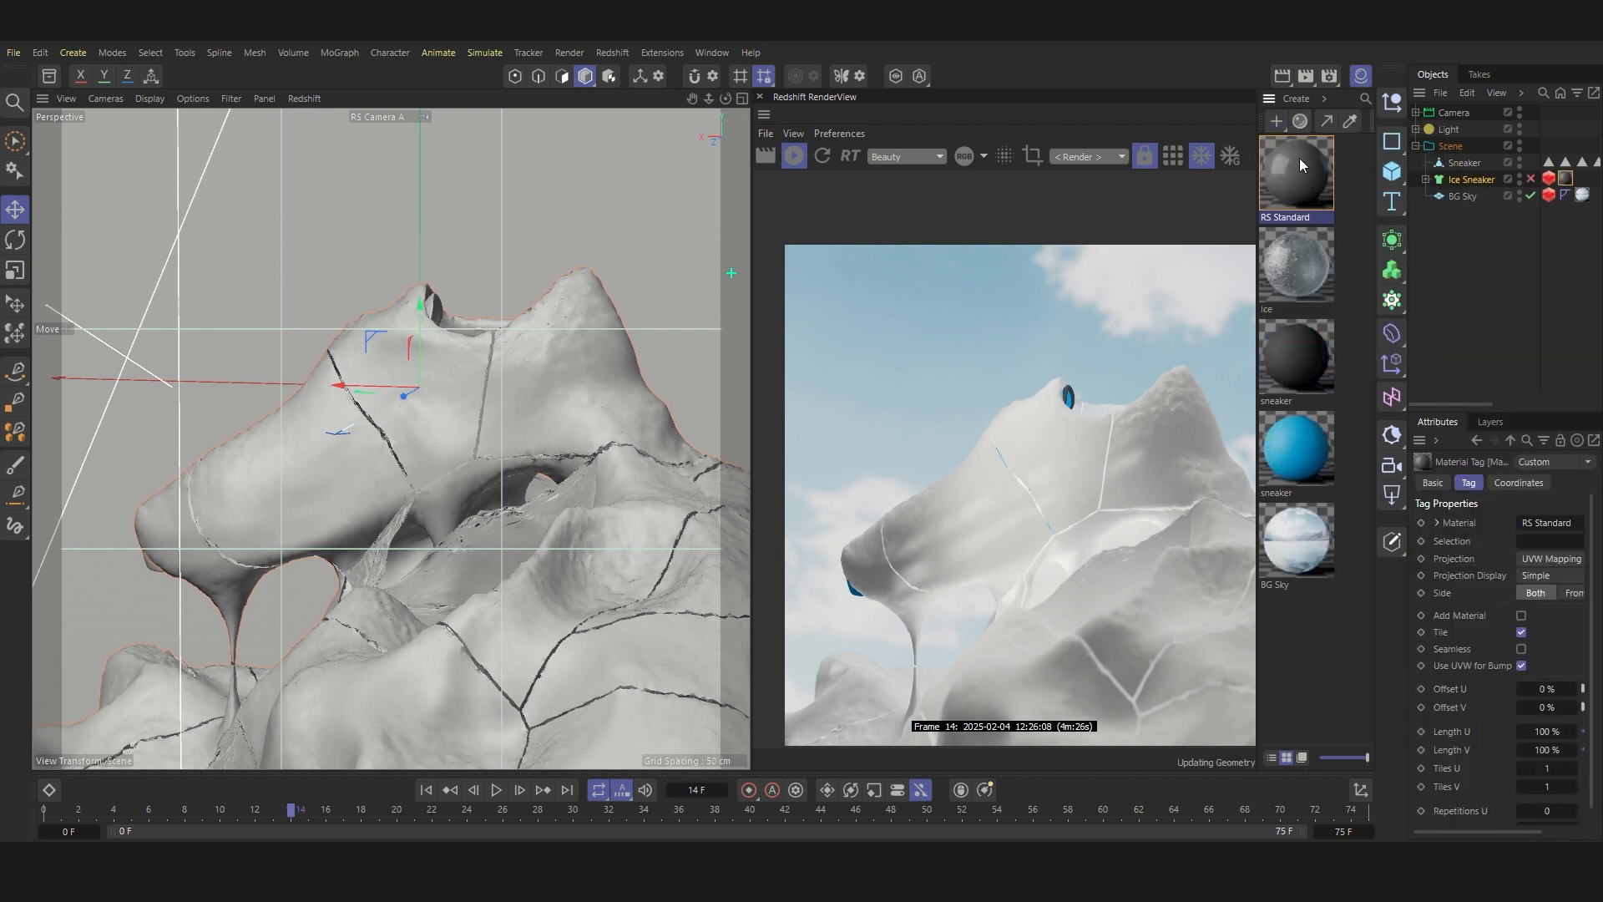
click(1297, 161)
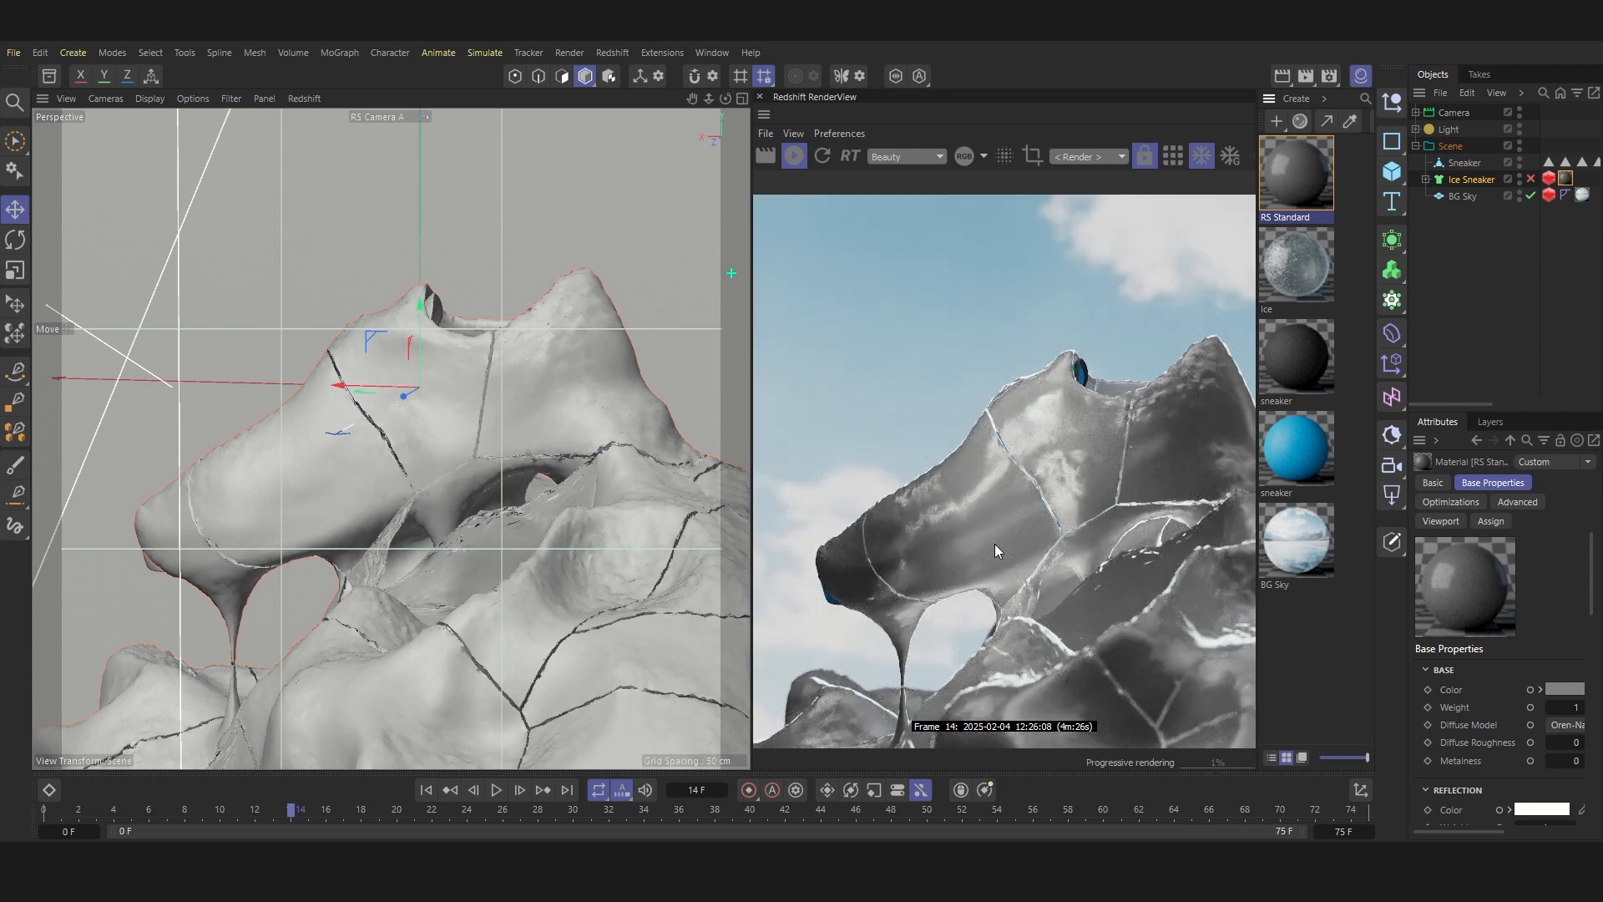
Step: Open the new RS Standard material in the Node Editor and fit the editor window beside the render preview
double_click(1300, 170)
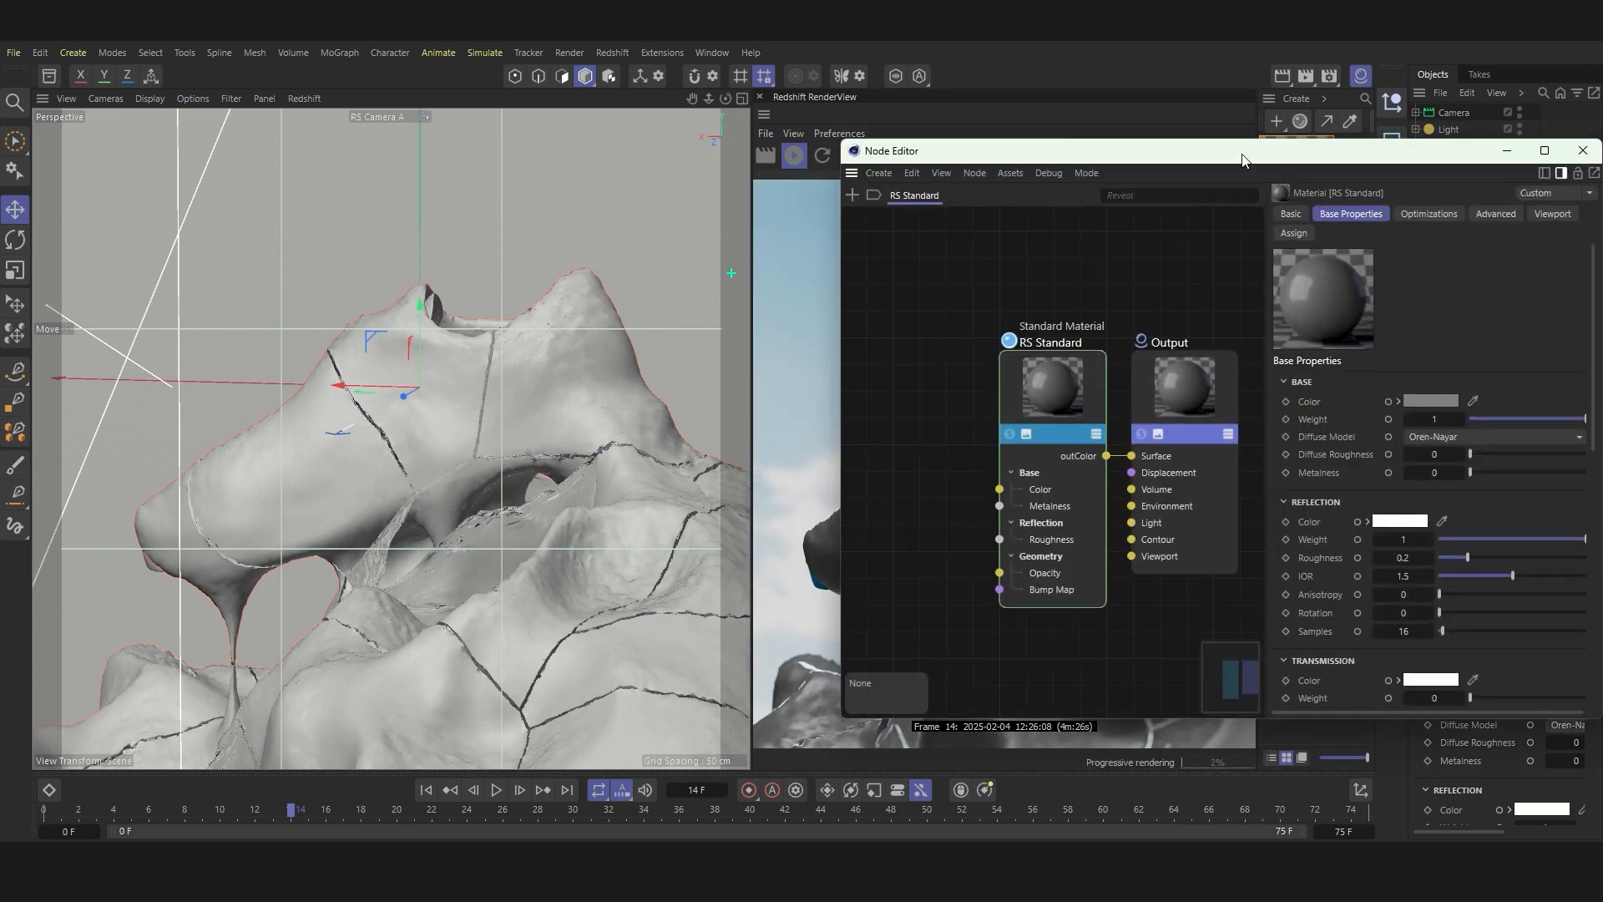
drag(1085, 147, 256, 89)
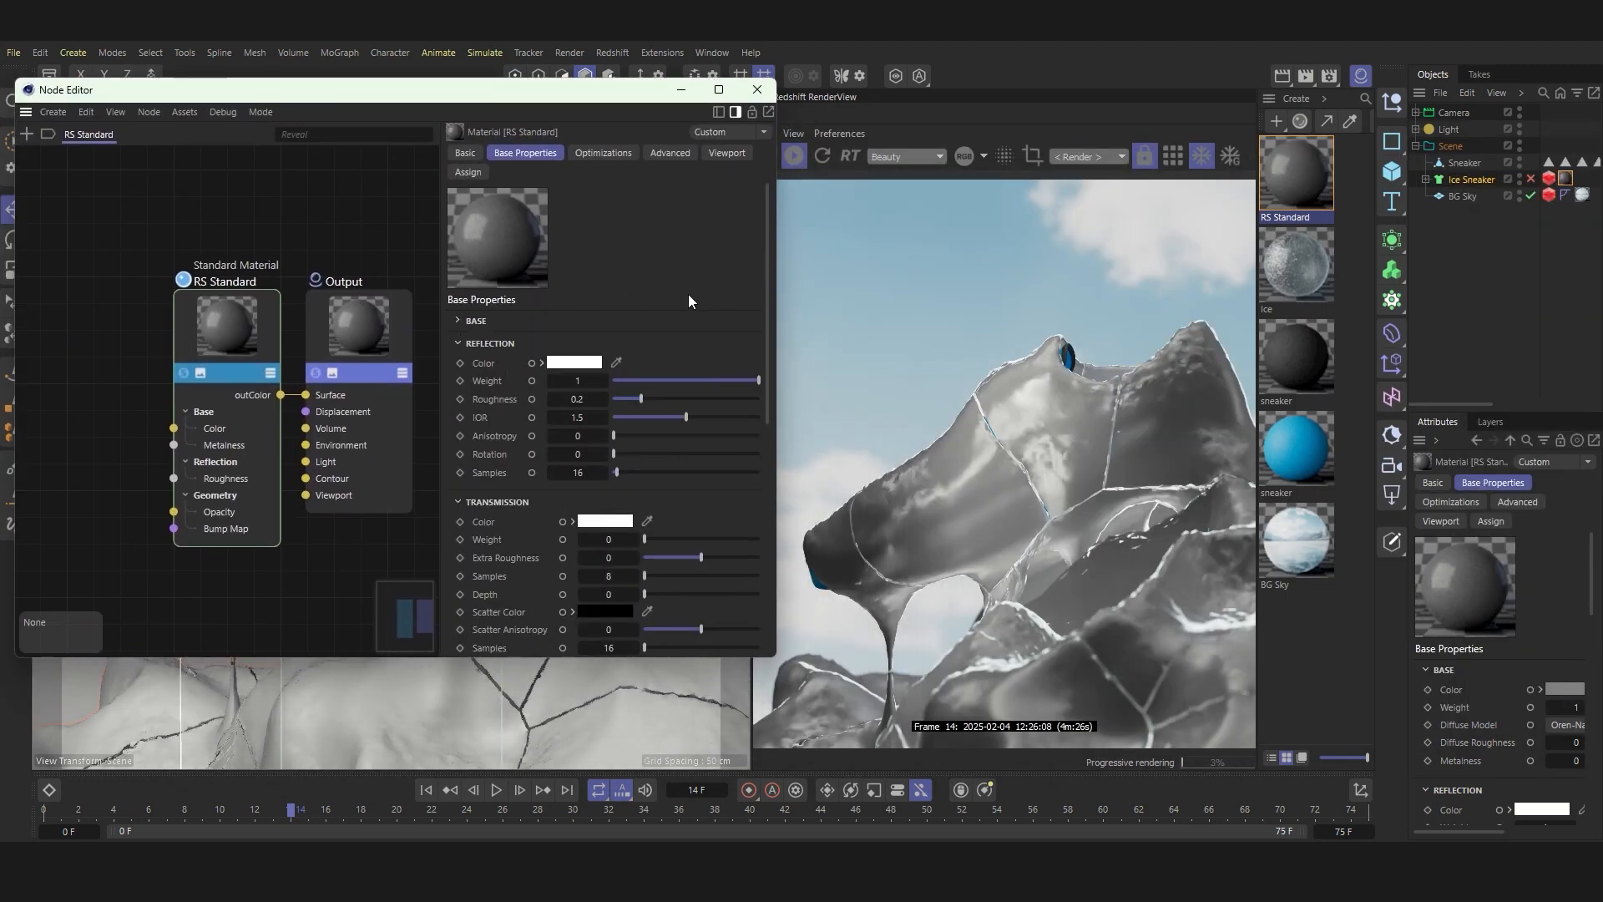
drag(773, 378, 759, 418)
scroll(142, 390, down, 3)
scroll(142, 390, up, 3)
scroll(142, 390, down, 4)
scroll(179, 400, up, 2)
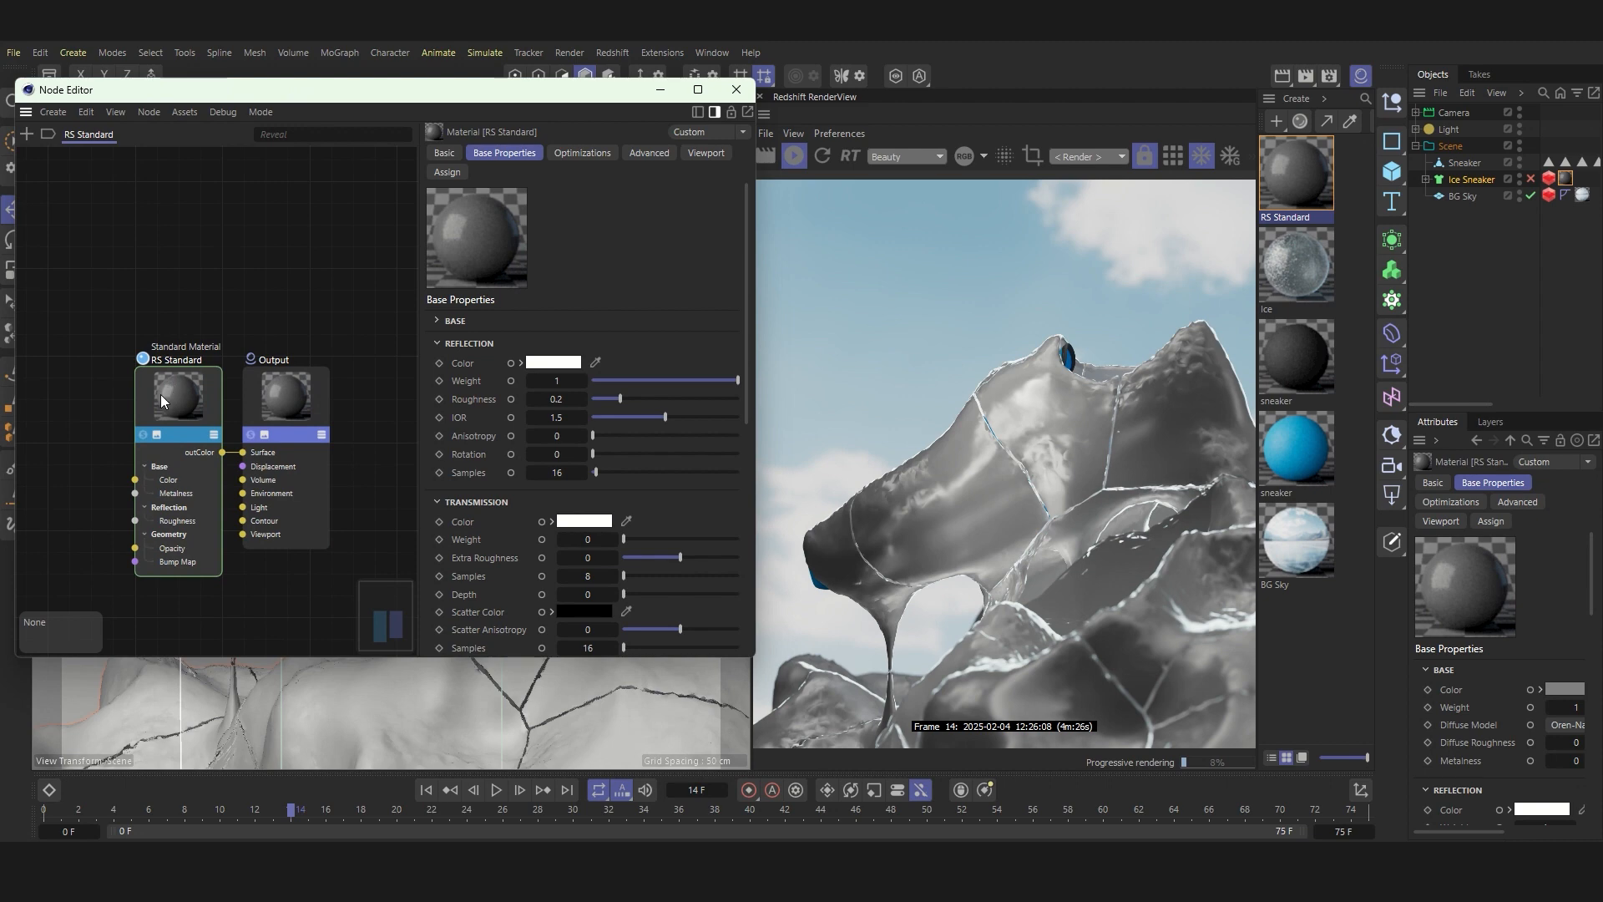
Step: Set the RS Standard node's transmission weight to 1 and enable Thin Walled in its geometry settings
click(178, 397)
drag(650, 536, 747, 535)
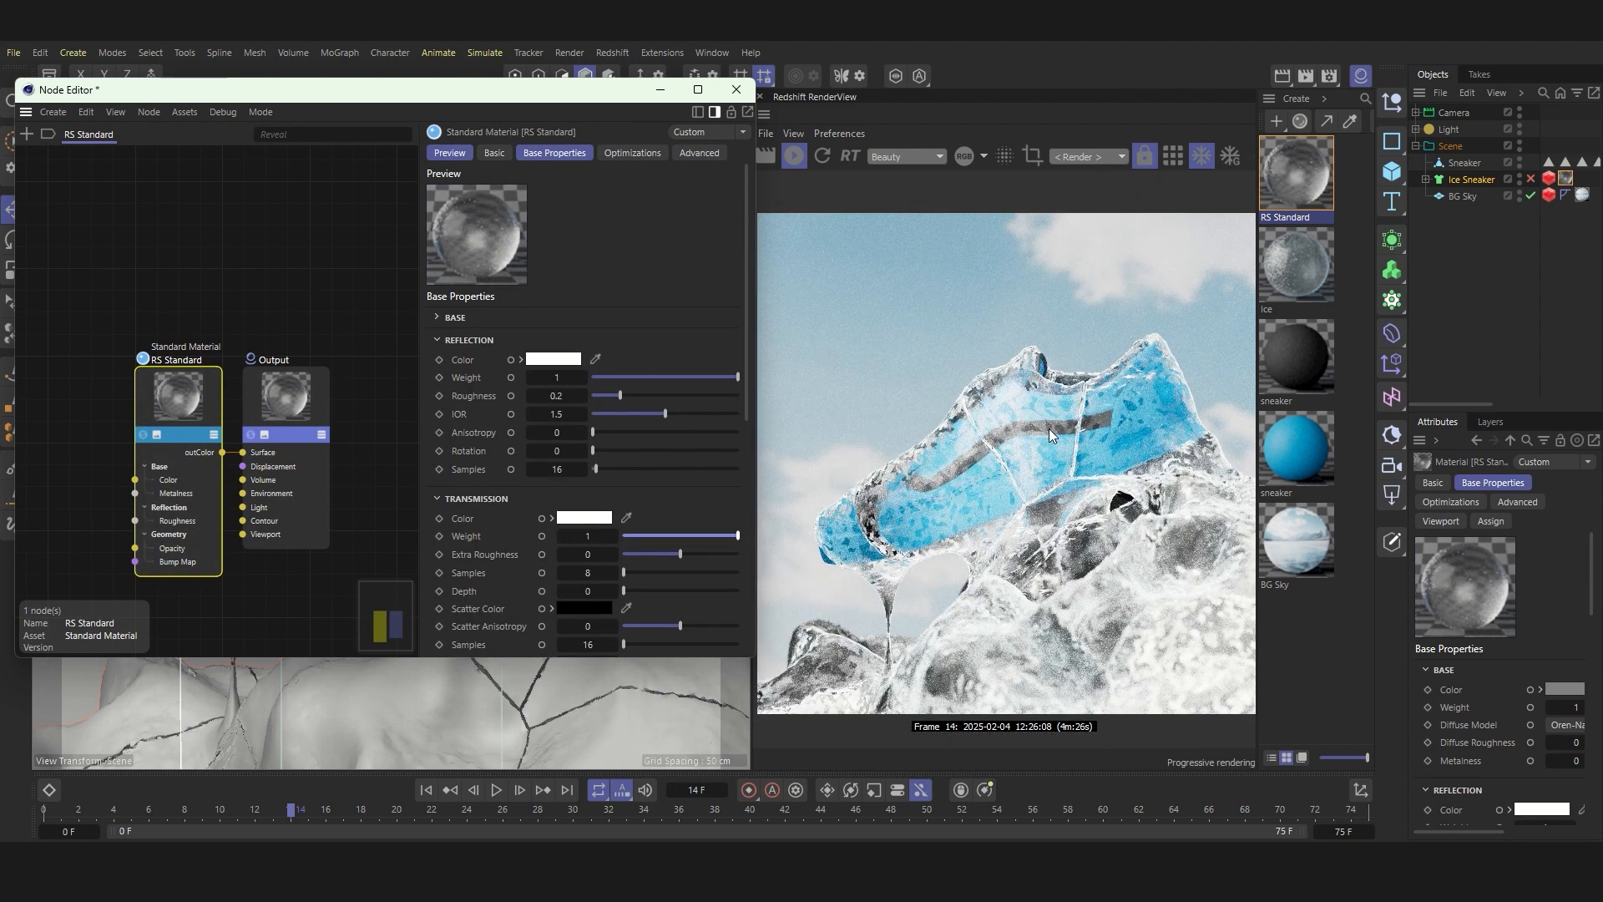
scroll(539, 492, down, 5)
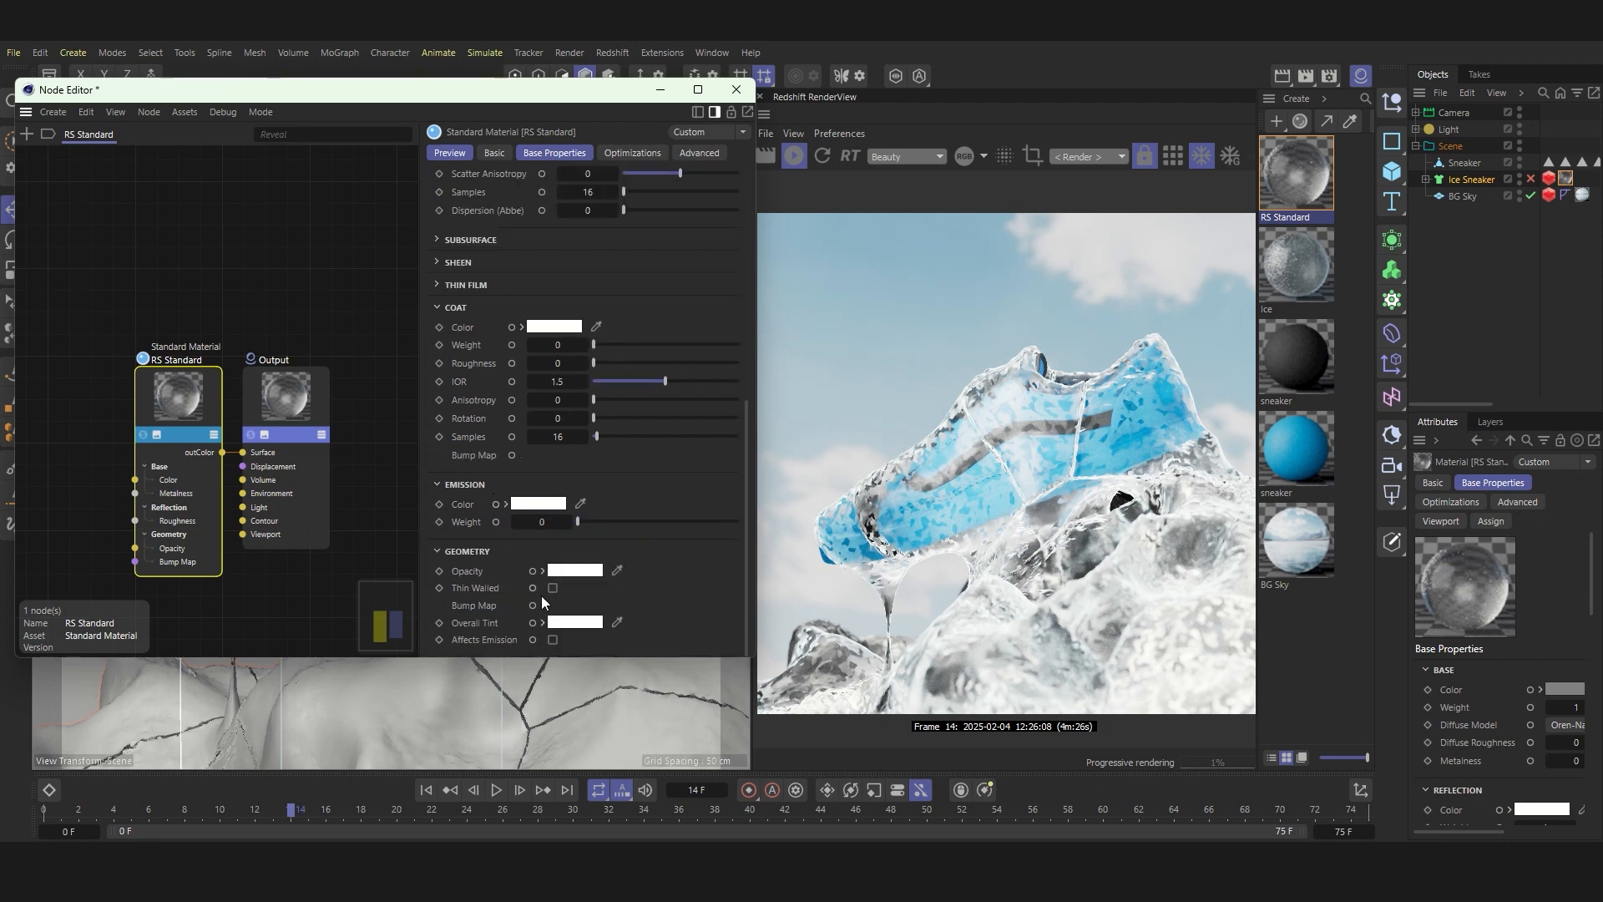
click(552, 588)
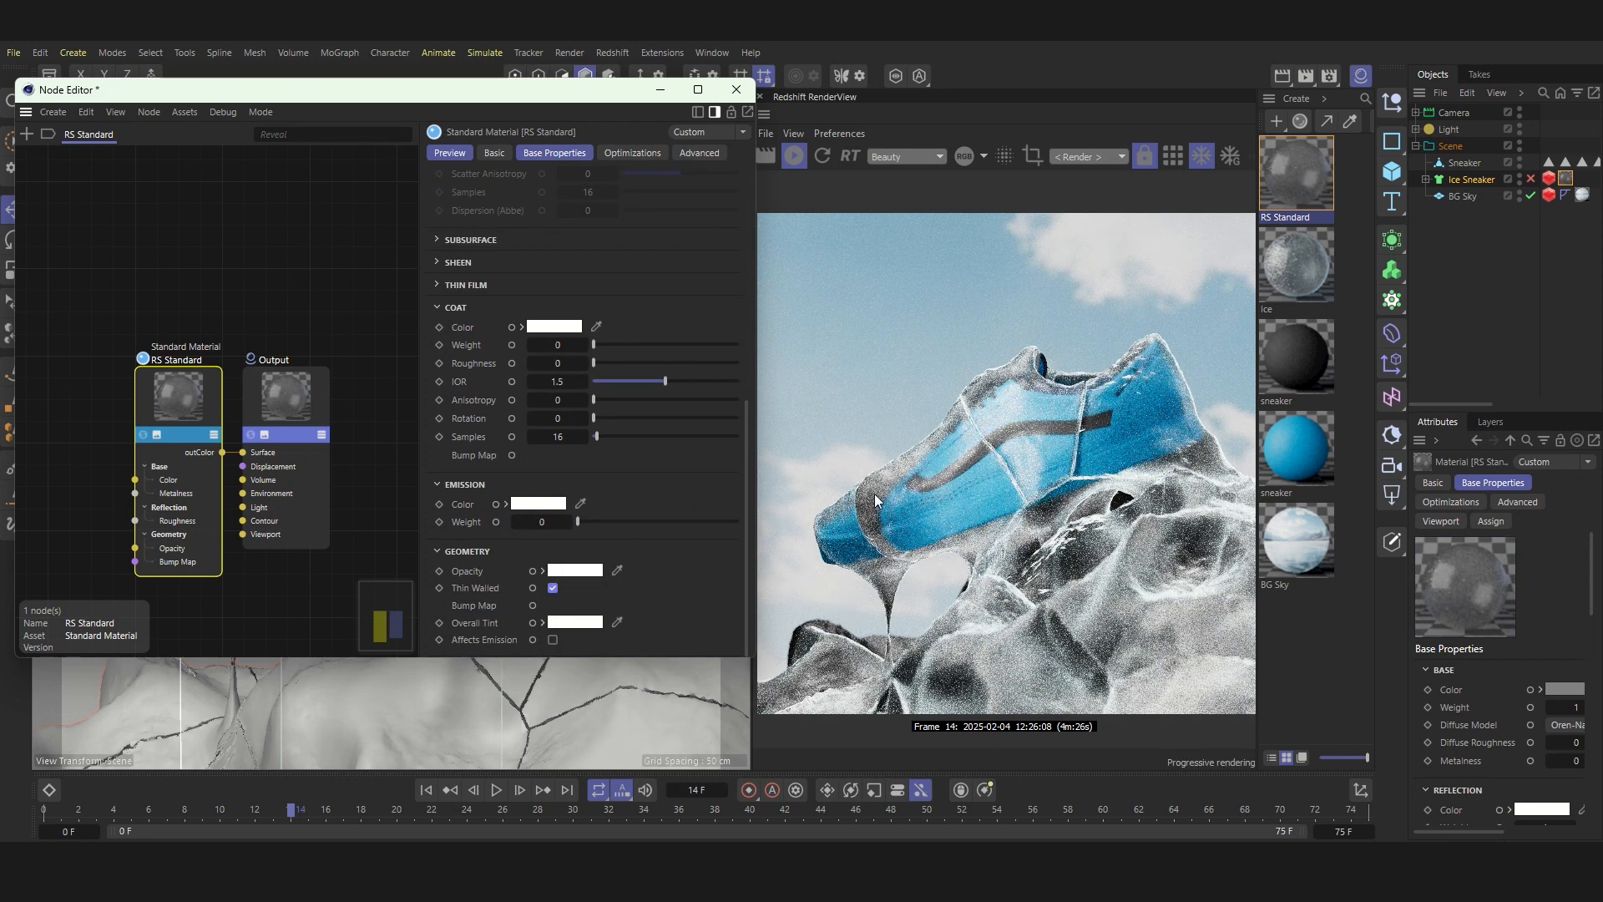
Step: Set the material's reflection IOR to 1.92
scroll(935, 470, up, 4)
scroll(965, 459, down, 3)
scroll(965, 458, down, 2)
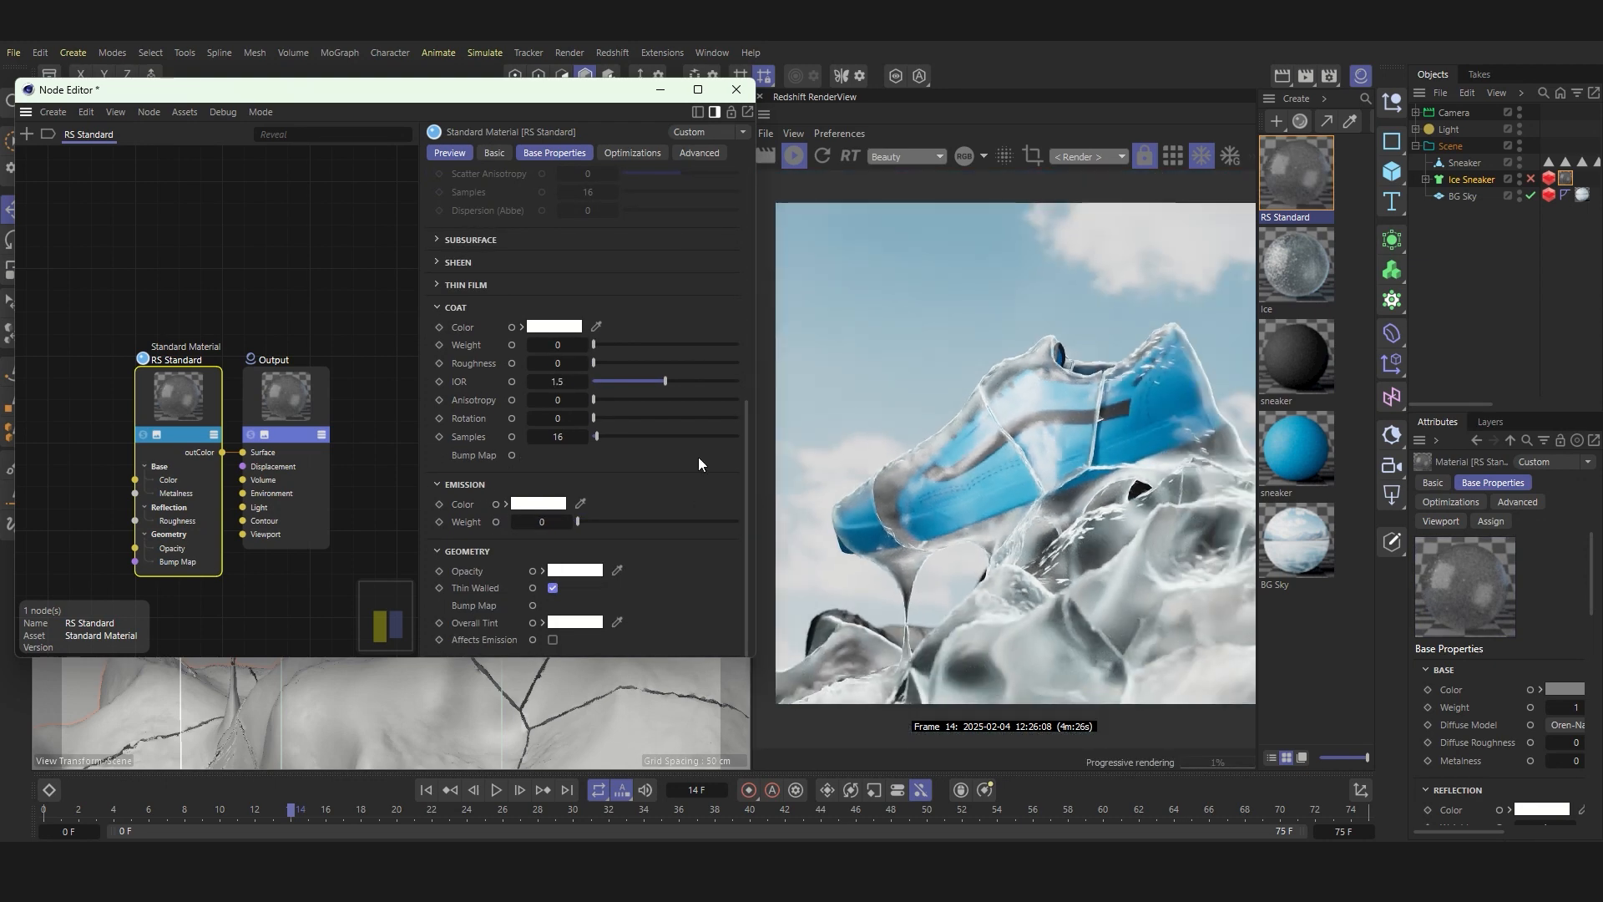
scroll(697, 457, up, 6)
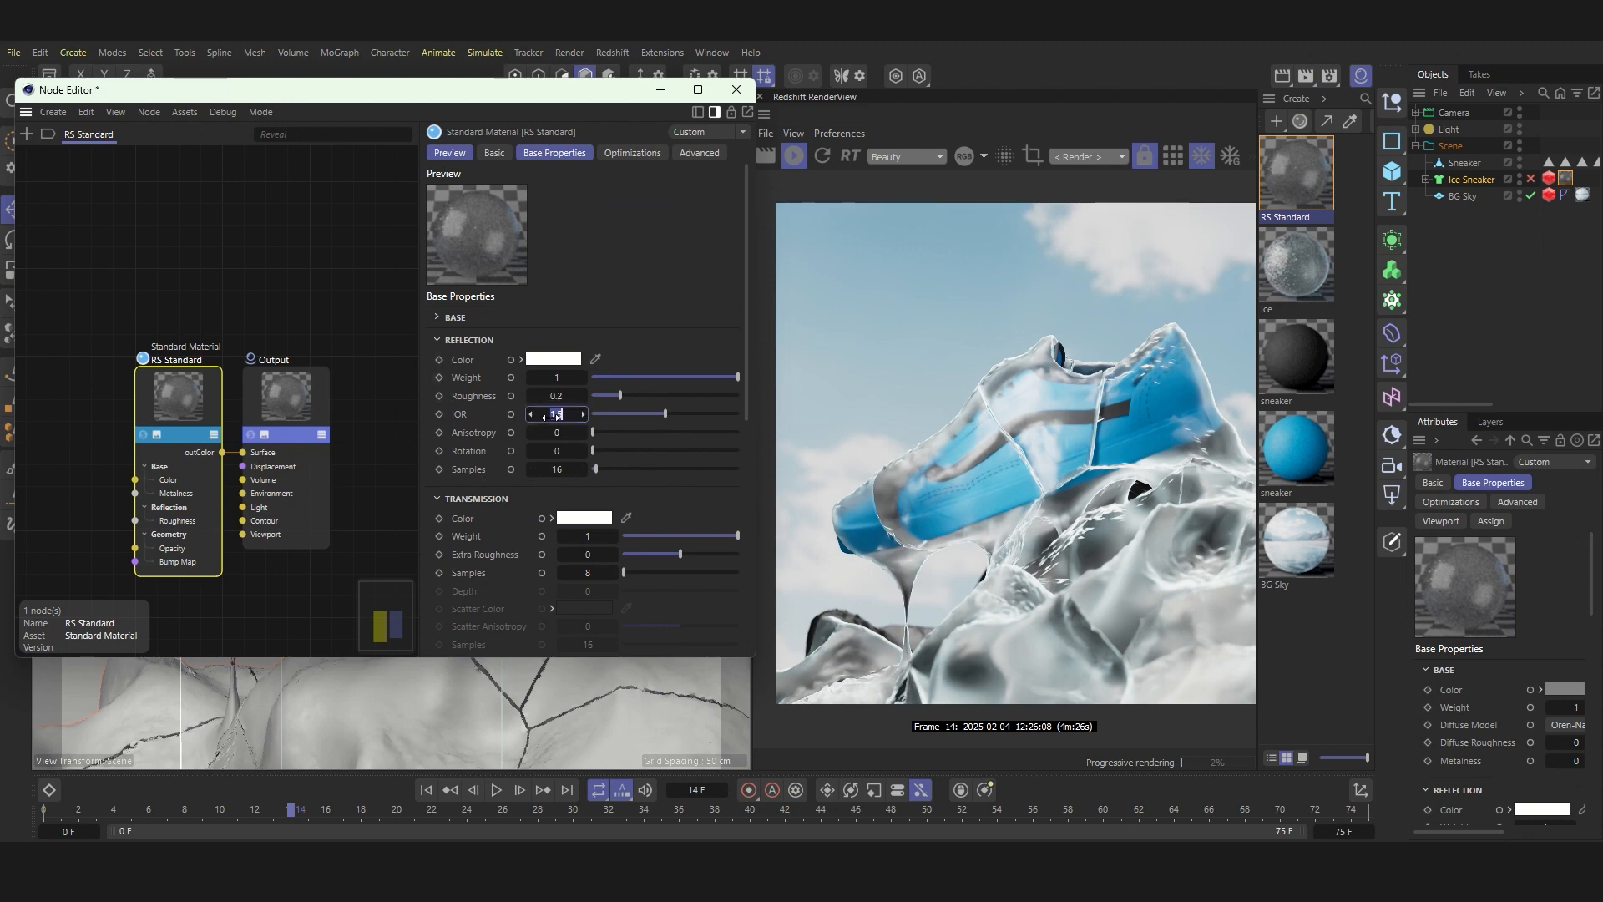
drag(550, 415, 554, 414)
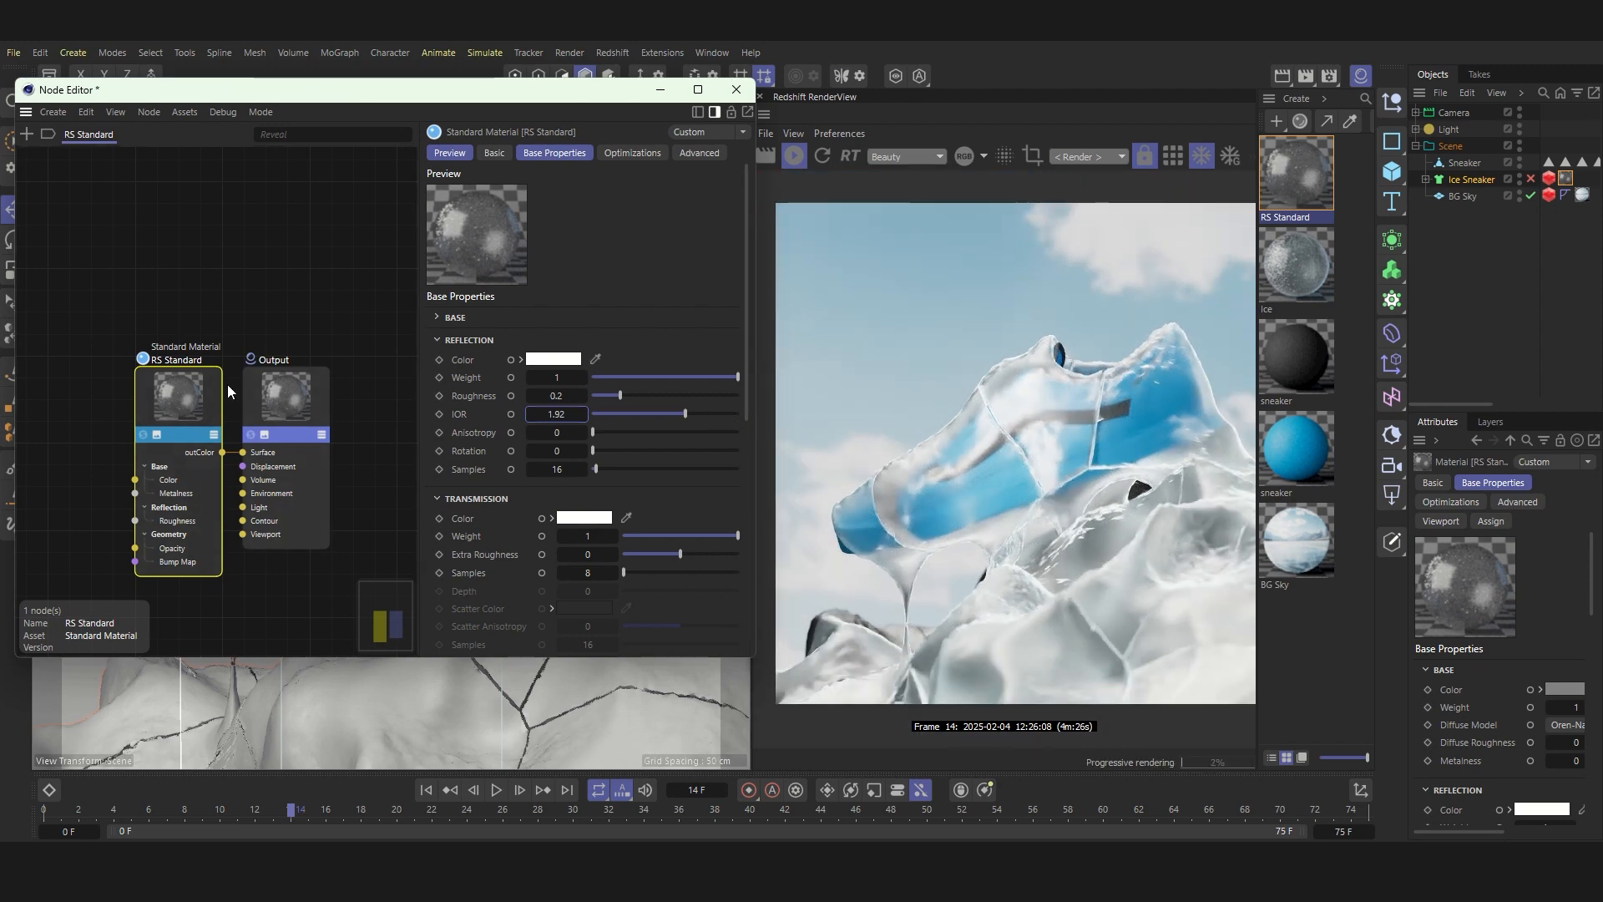
Step: Make room in the node graph and add a Texture node beside the RS Standard node
drag(201, 384, 201, 356)
drag(279, 398, 307, 398)
mouse_move(151, 369)
mouse_down()
mouse_move(199, 348)
mouse_move(168, 347)
mouse_up()
drag(320, 390, 354, 392)
drag(180, 352, 89, 343)
click(27, 134)
text(text)
double_click(71, 256)
click(228, 319)
drag(228, 319, 225, 300)
Step: Load the scratched-ice image 0_0 (14).png into the Texture node and view it in the image viewer
click(82, 329)
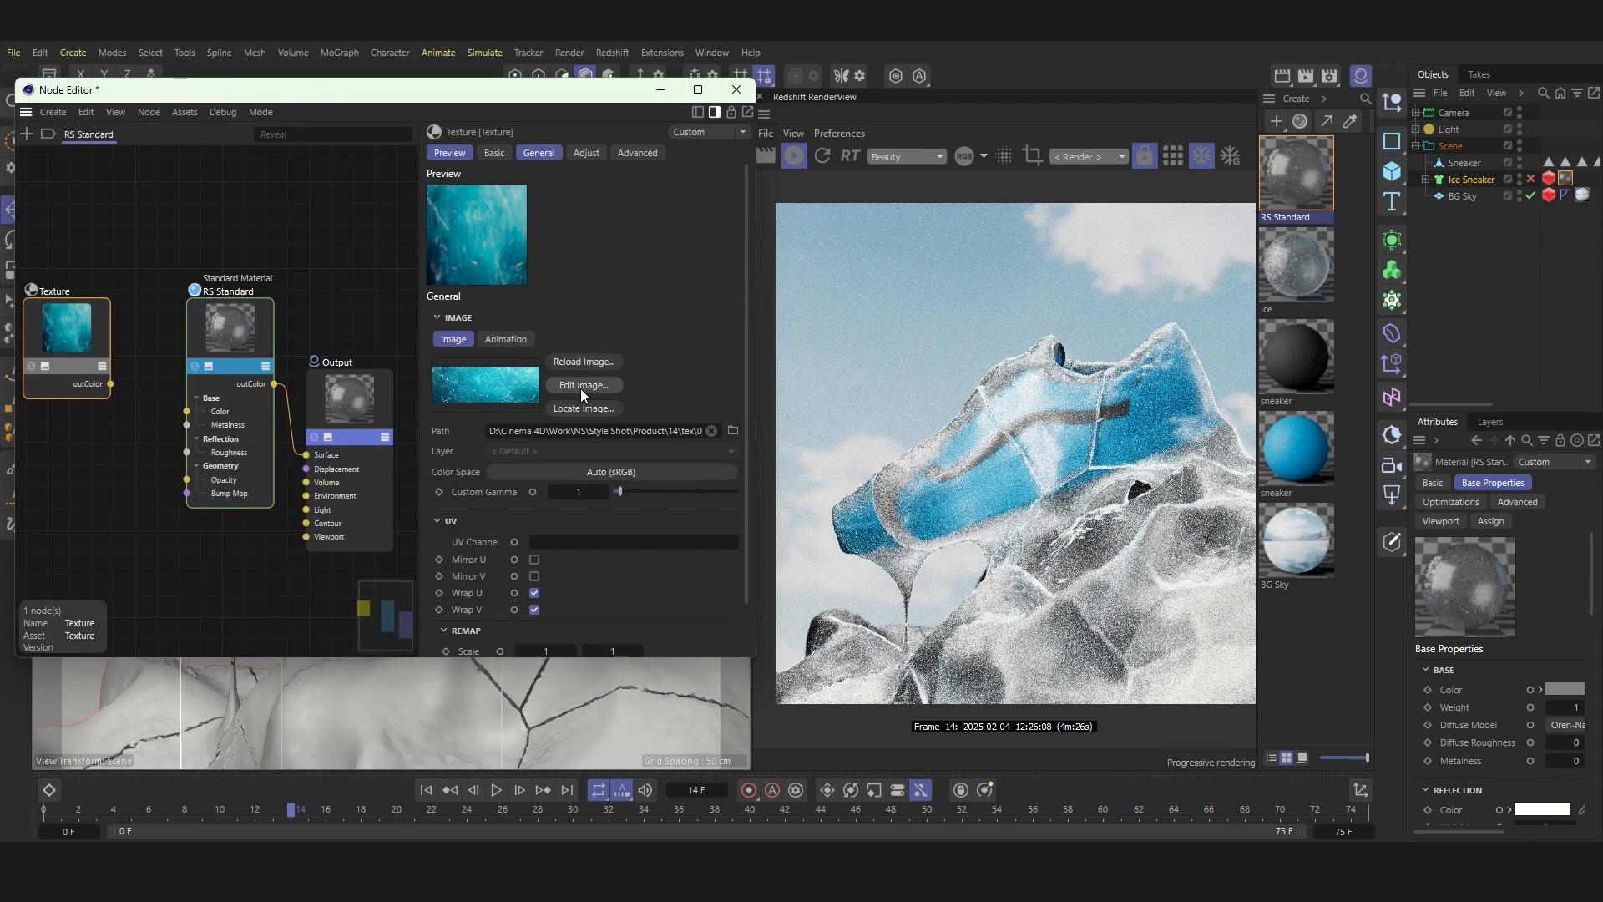
click(580, 387)
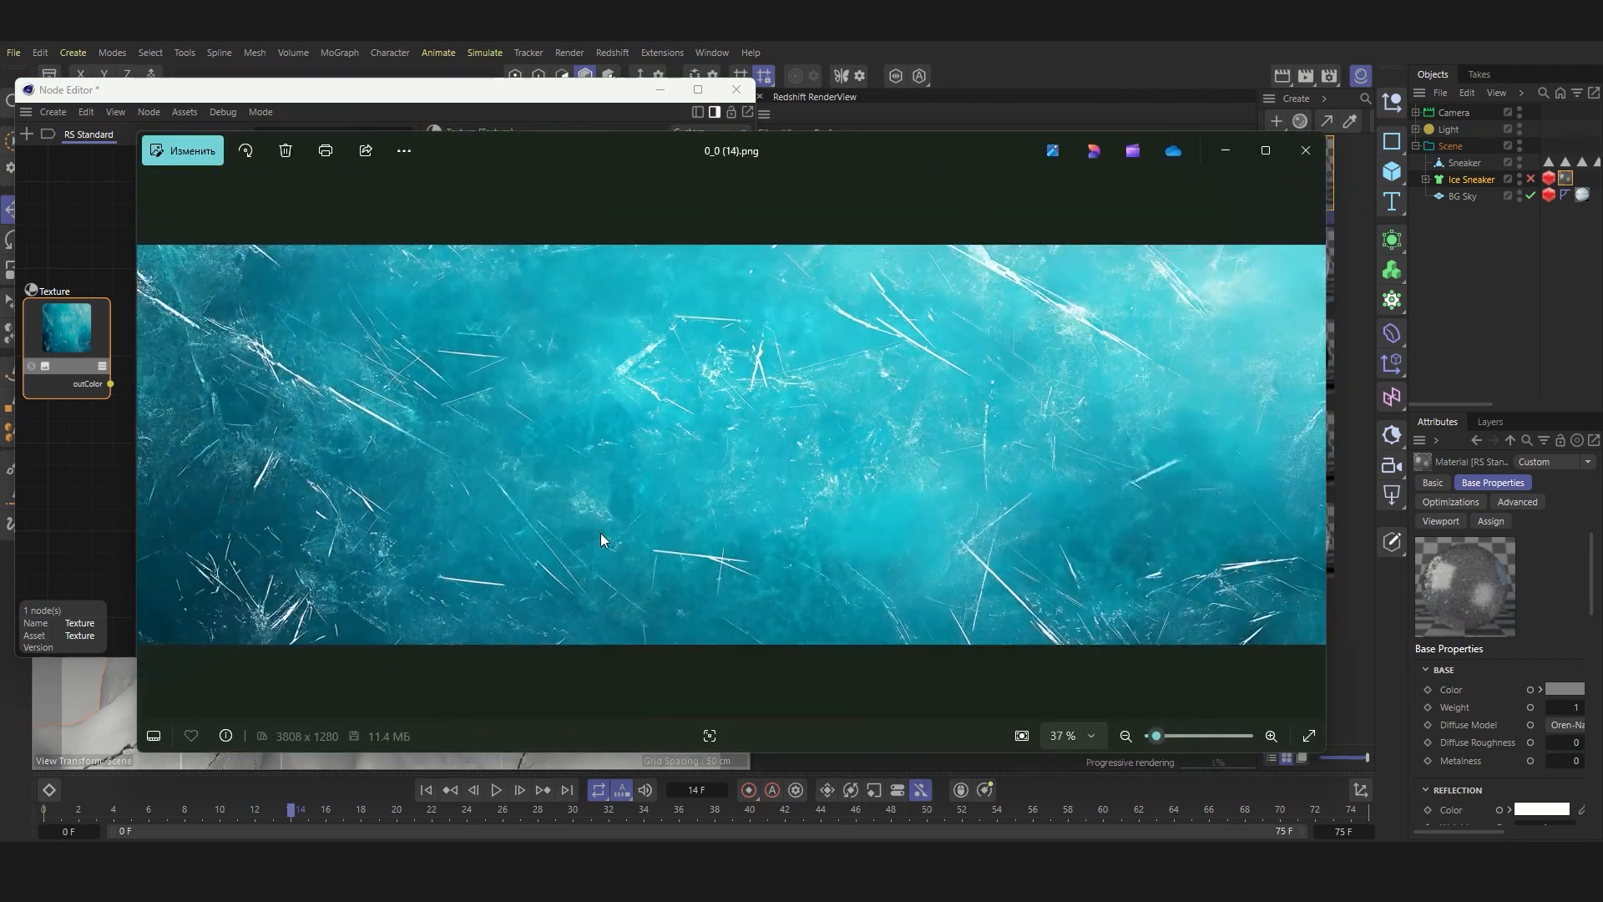
click(1306, 151)
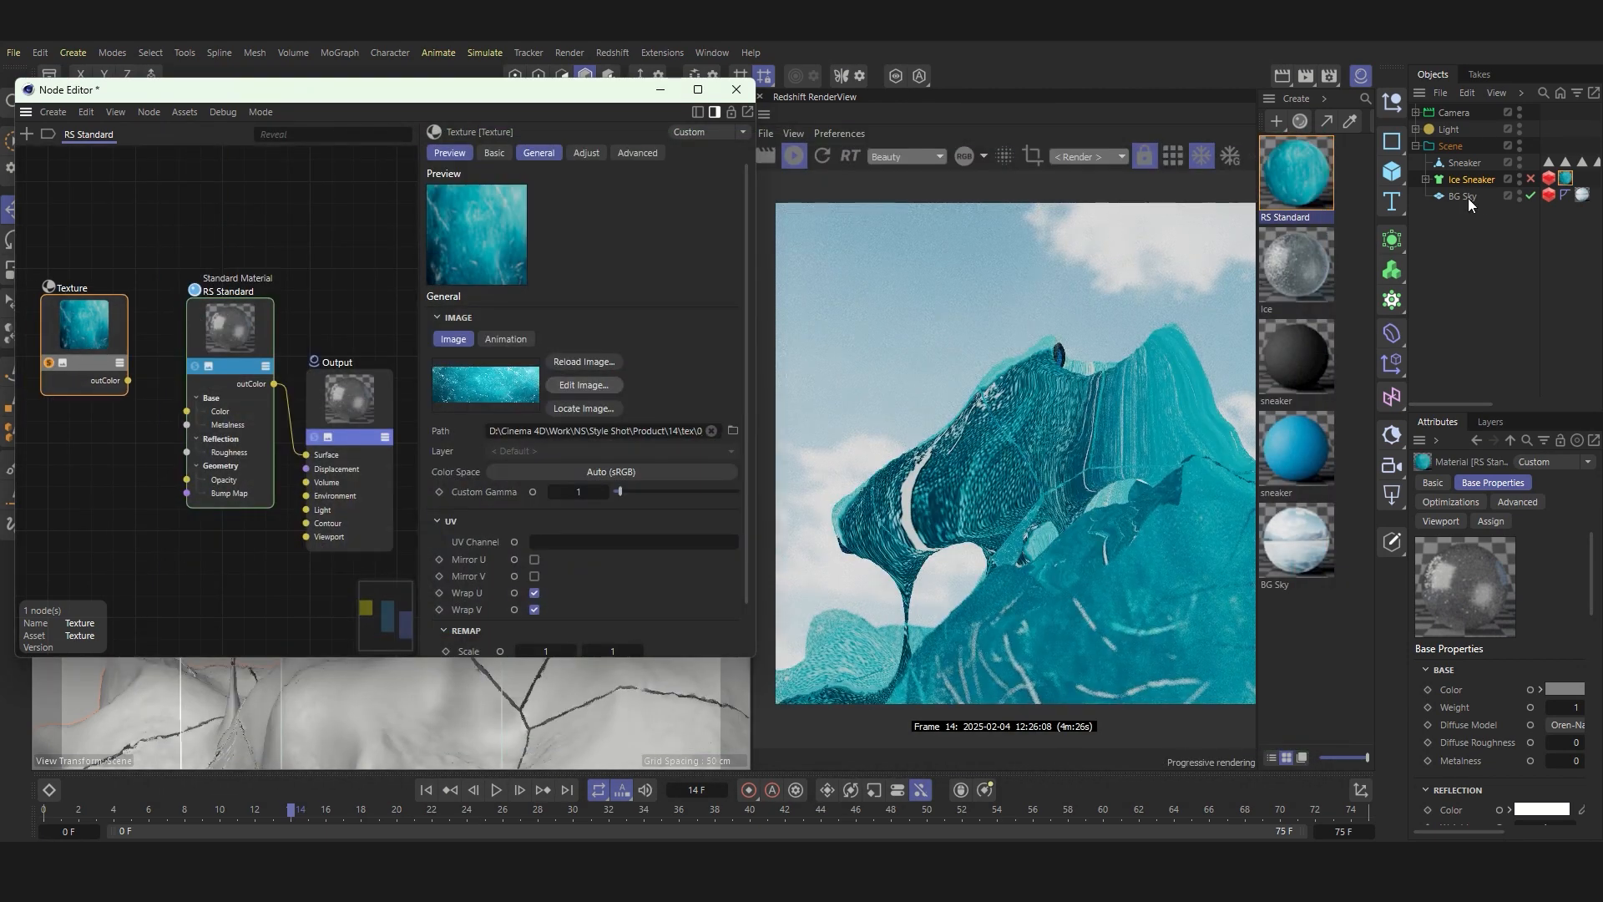
Step: Set the Ice Sneaker material tag's projection to Cubic, hide the material list and widen the attributes area
click(1565, 179)
click(1536, 555)
click(1520, 638)
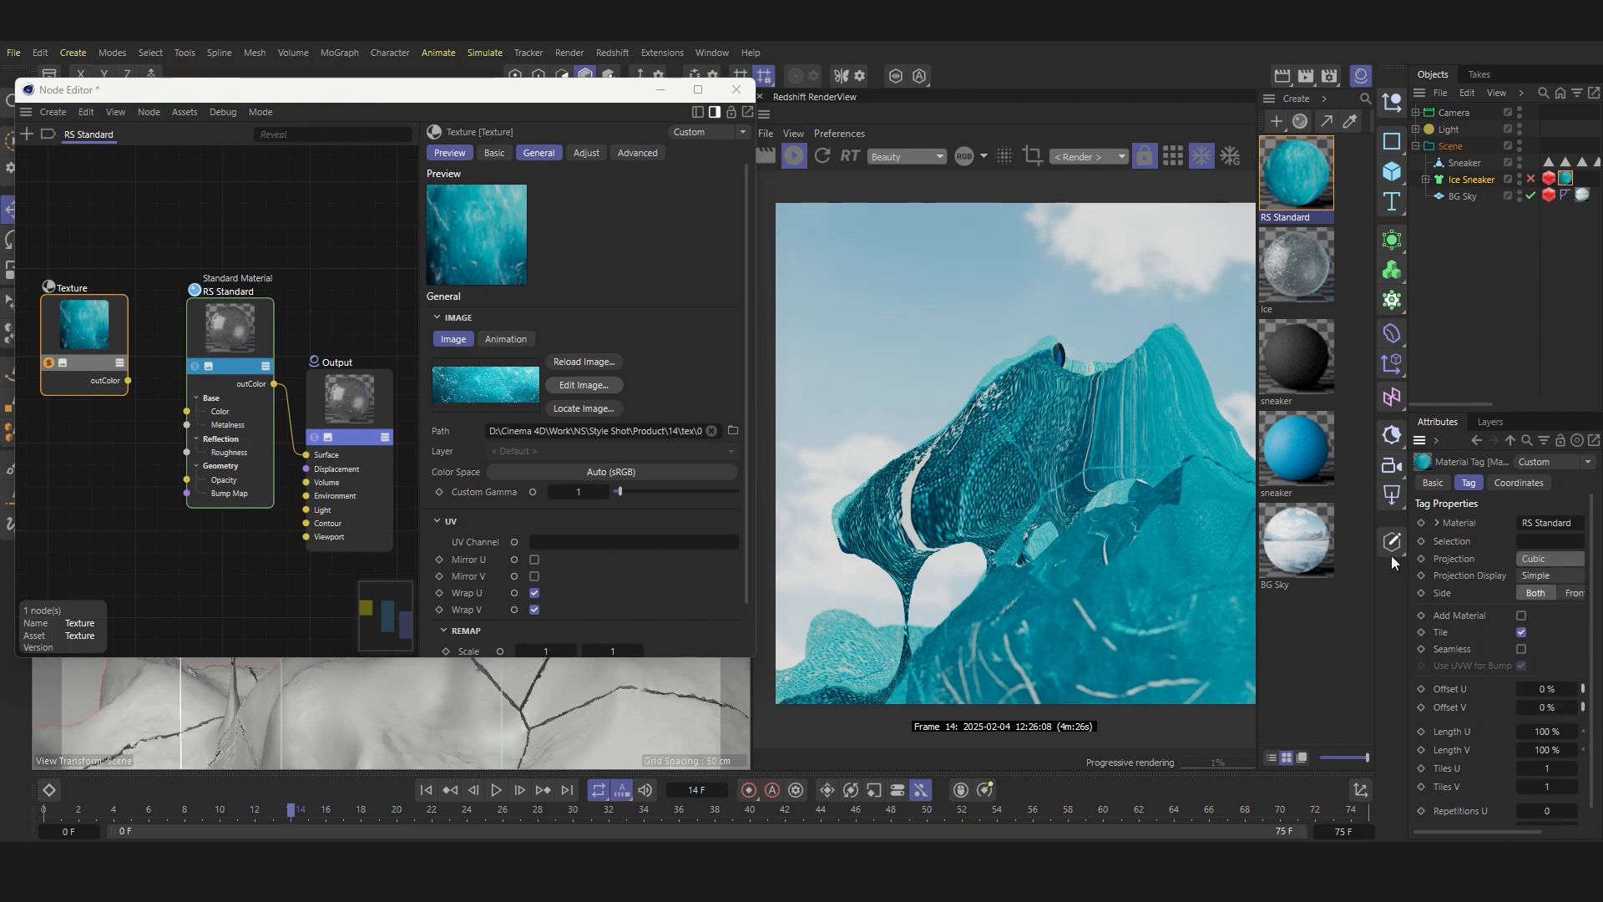
click(1360, 74)
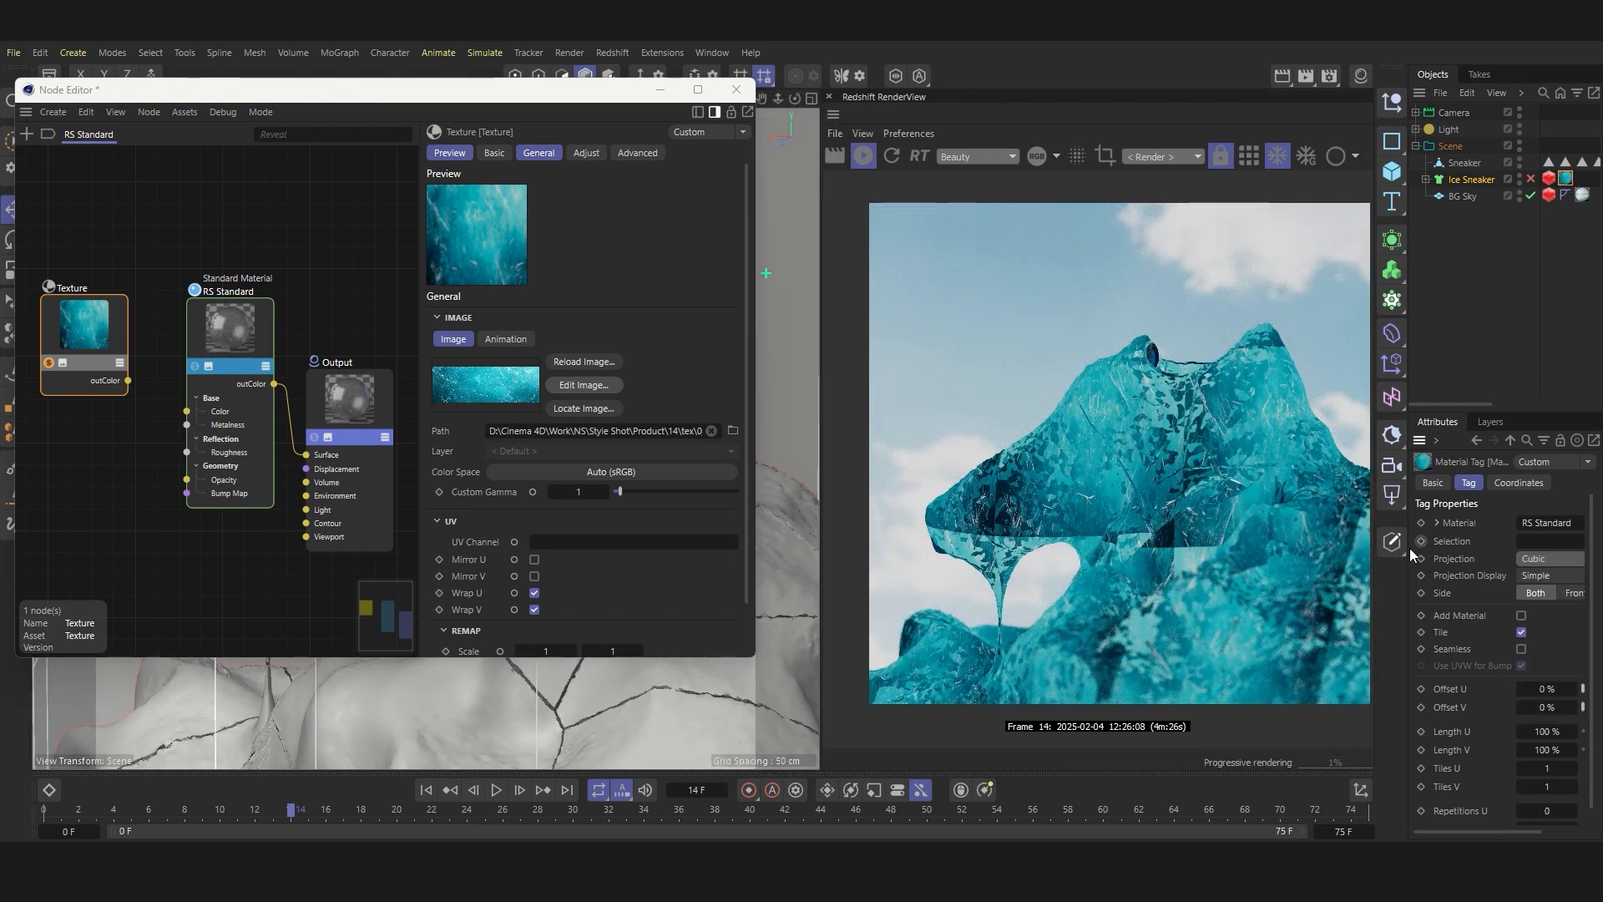
drag(1407, 557, 1348, 558)
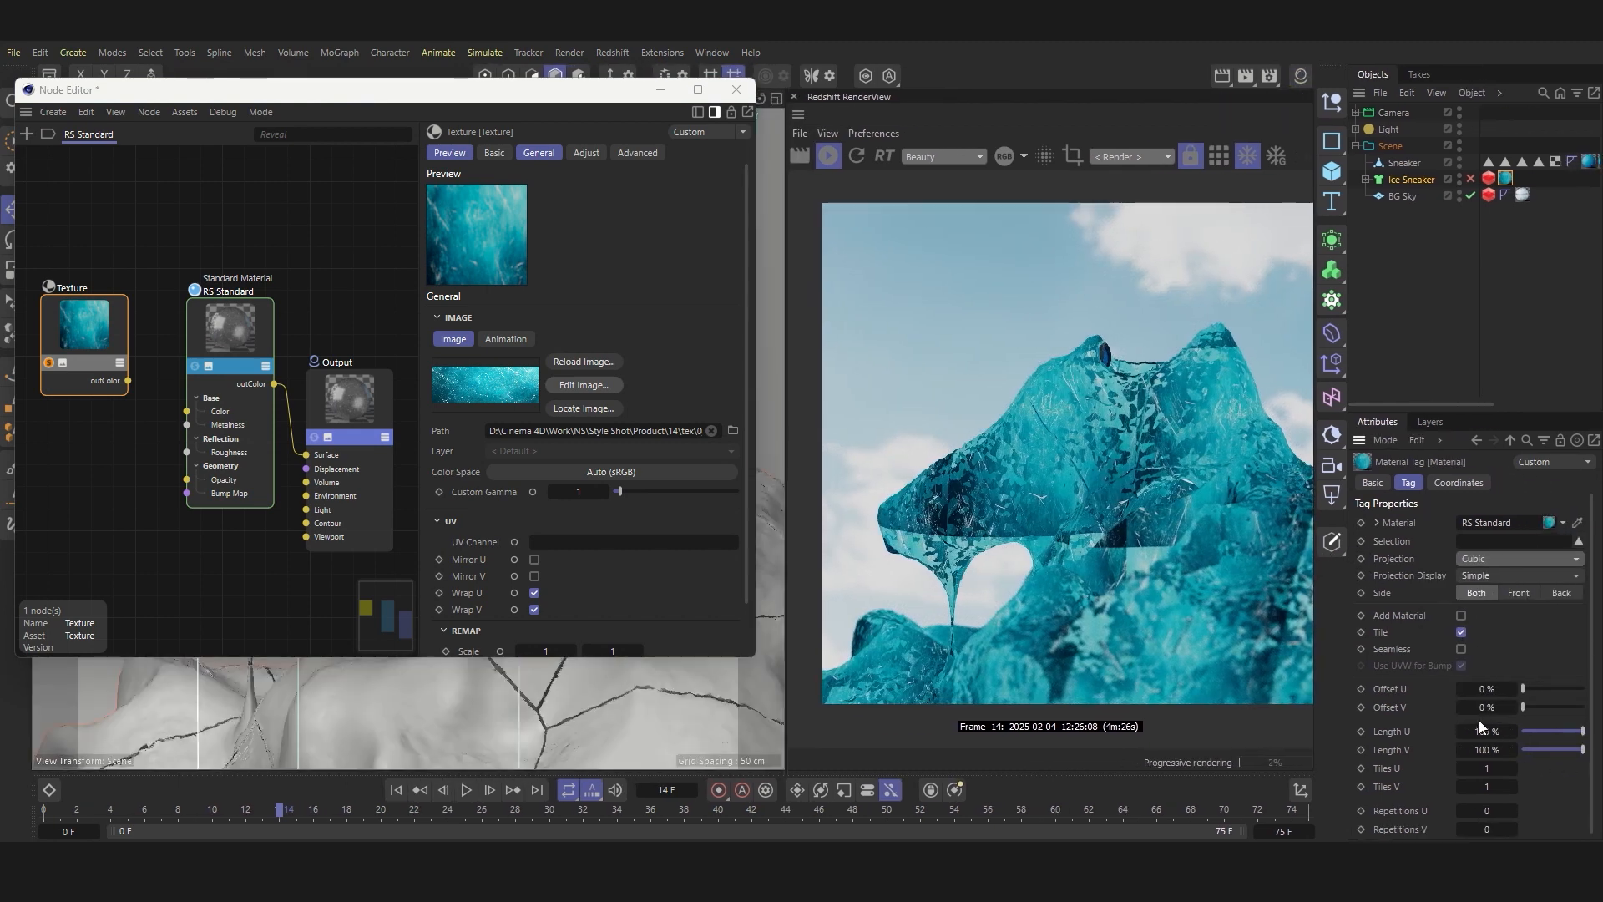
Step: Set the tag's Length U and Length V to 400 % and enable Mirror U and Mirror V on the texture
text(400)
key(Return)
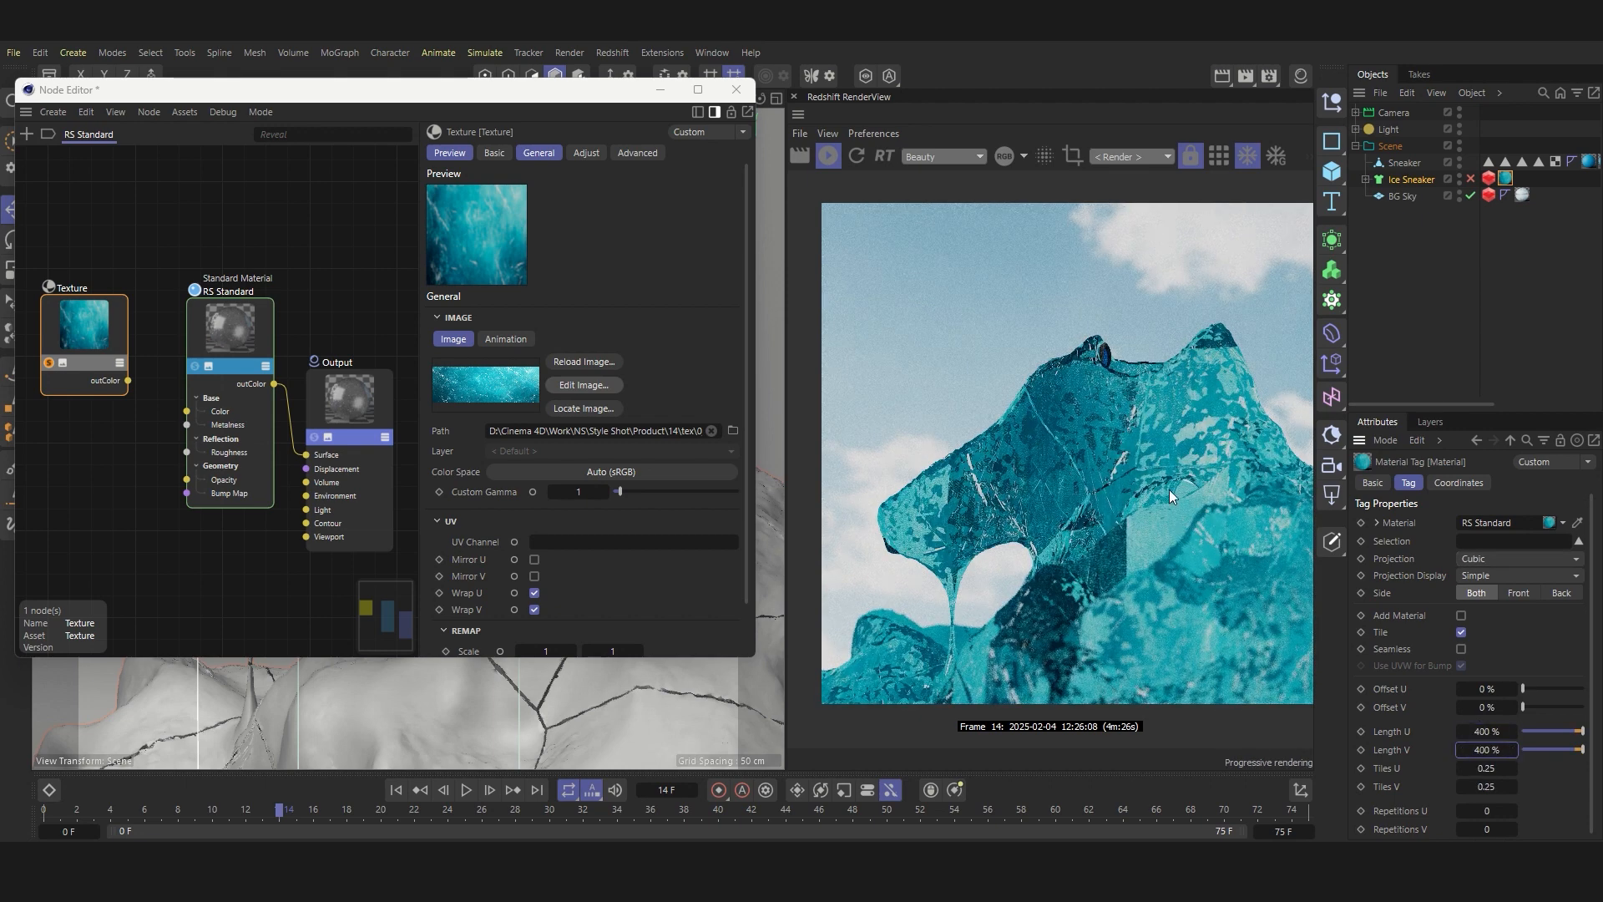
click(534, 576)
click(534, 559)
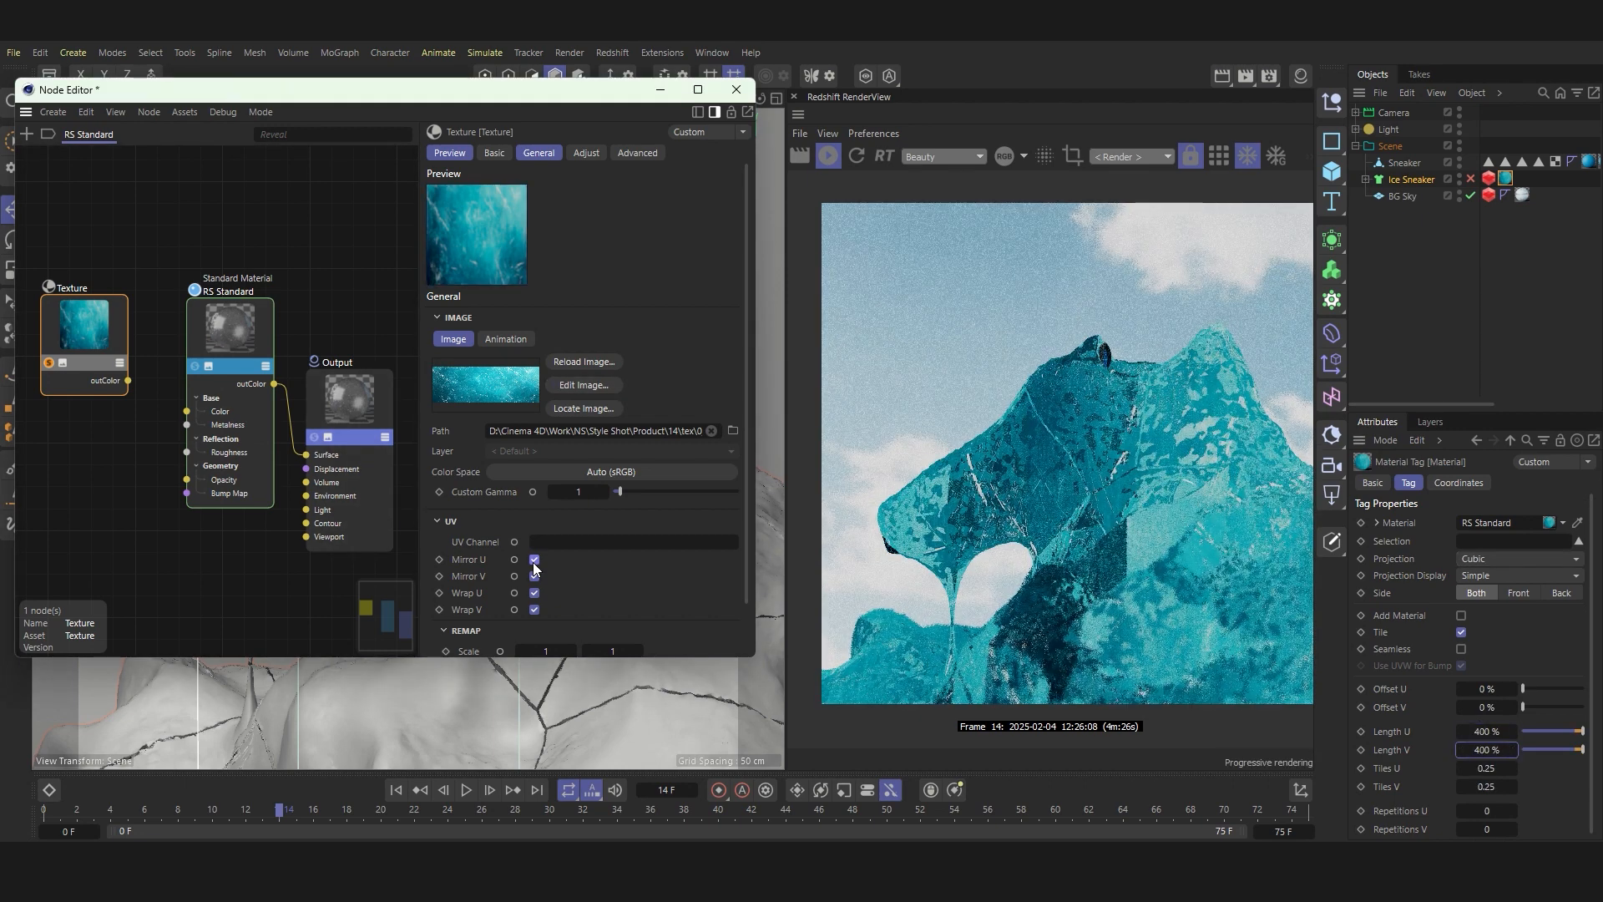
scroll(1094, 430, up, 3)
scroll(1106, 418, down, 5)
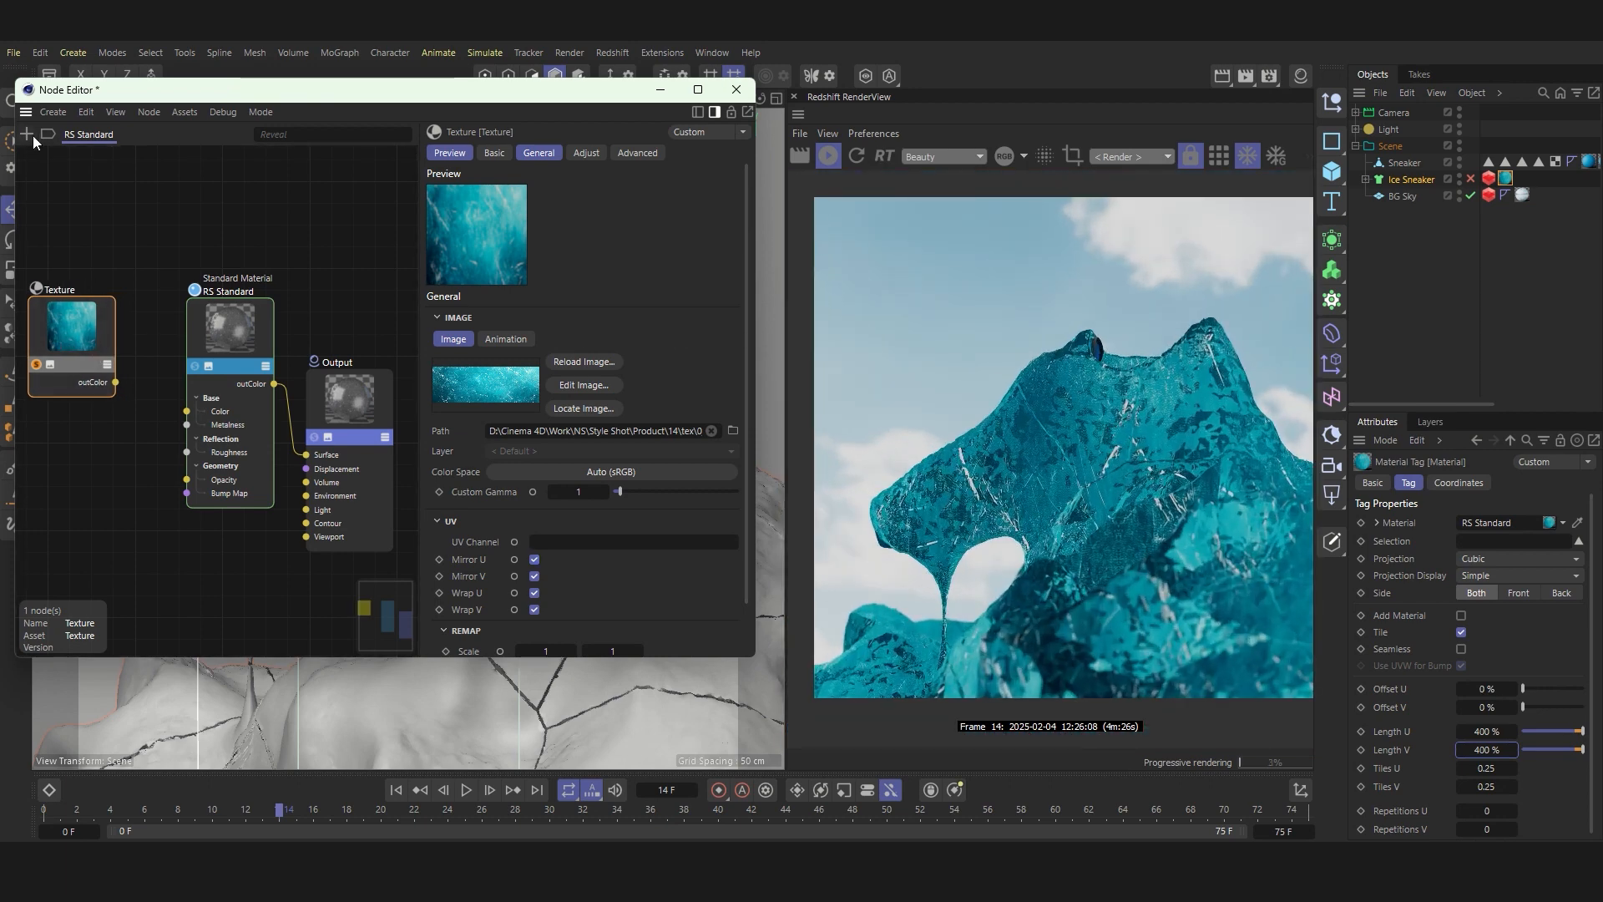
Step: Add a Ramp node, feeding the texture into its Alt Input and its output into the RS Standard roughness
click(29, 134)
text(ramp)
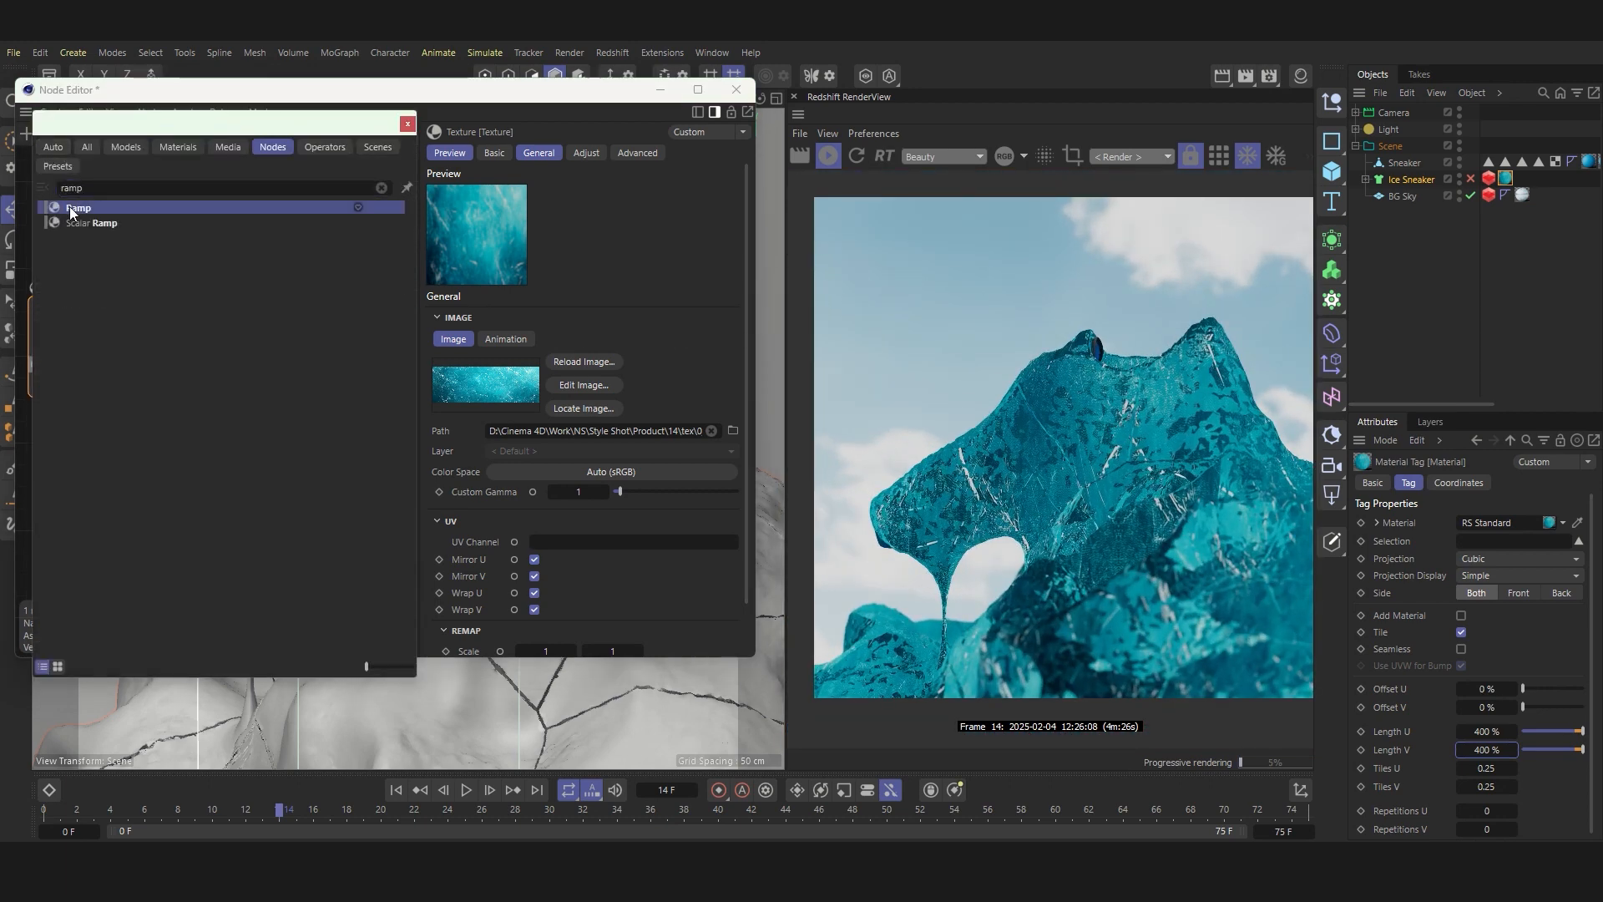
double_click(70, 209)
click(195, 342)
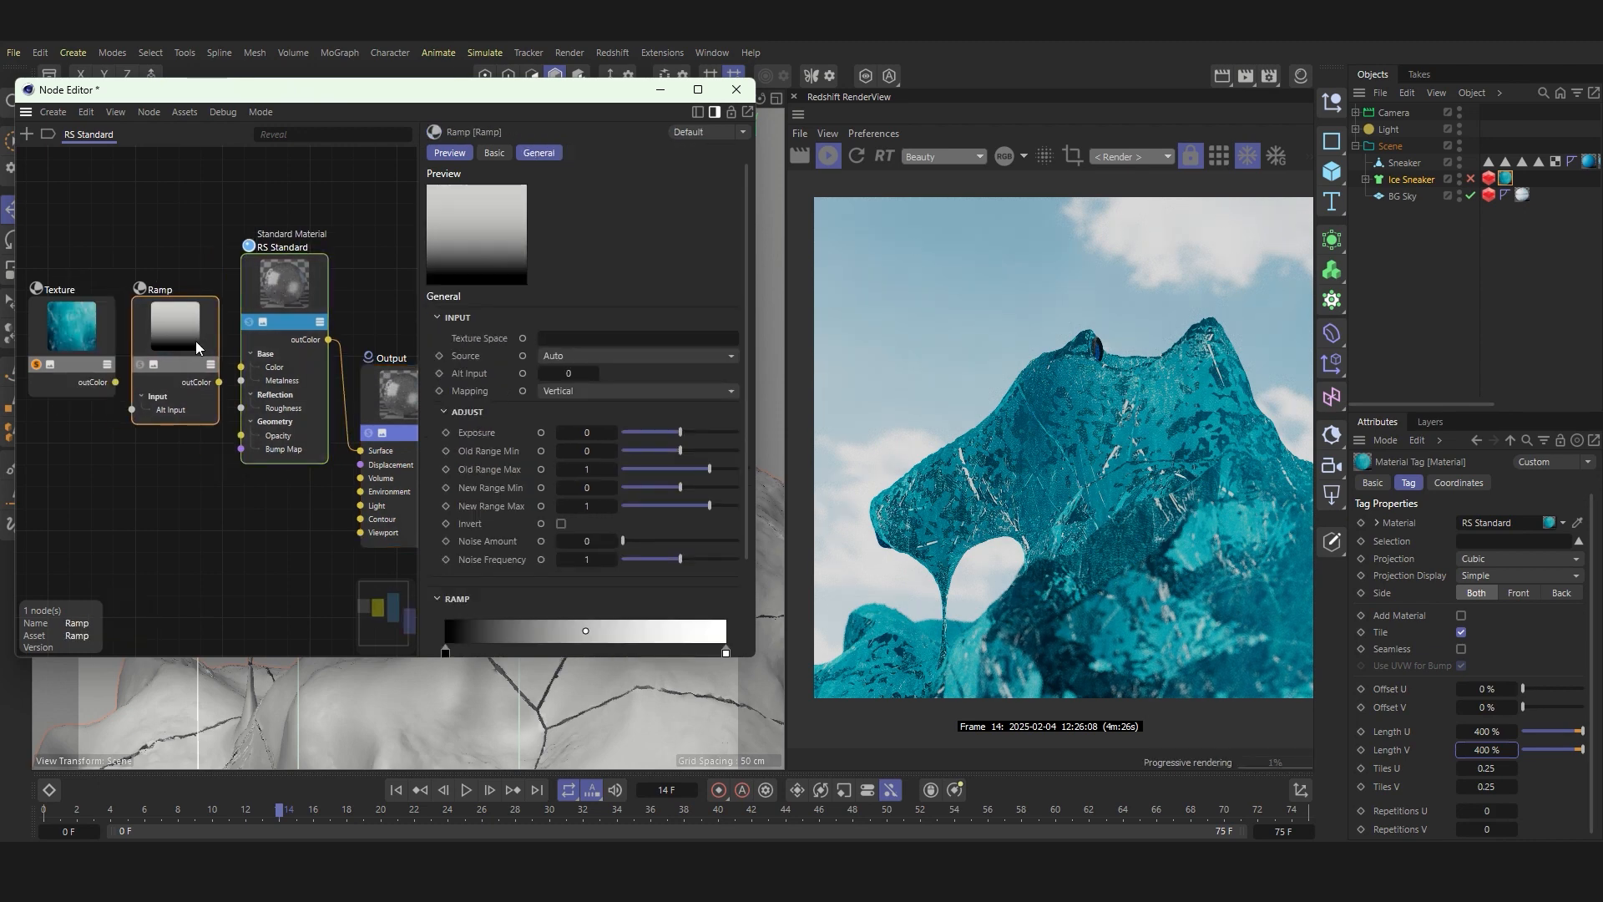
drag(232, 369, 241, 407)
drag(115, 382, 132, 409)
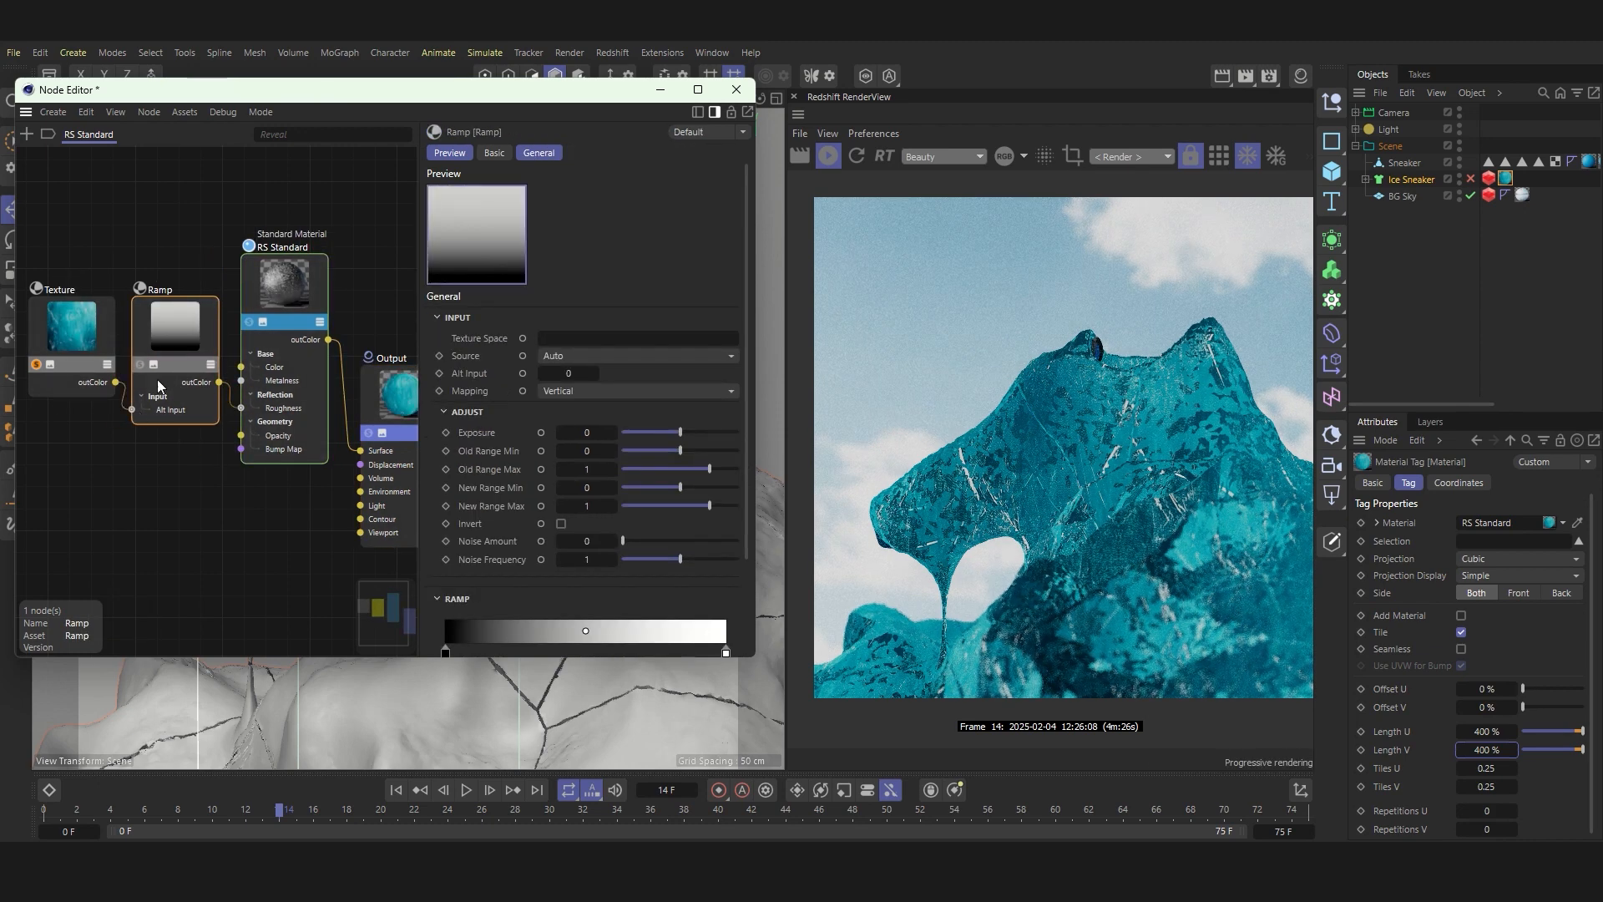
Step: Preview the Ramp node alone and change its first knot to light grey
click(139, 364)
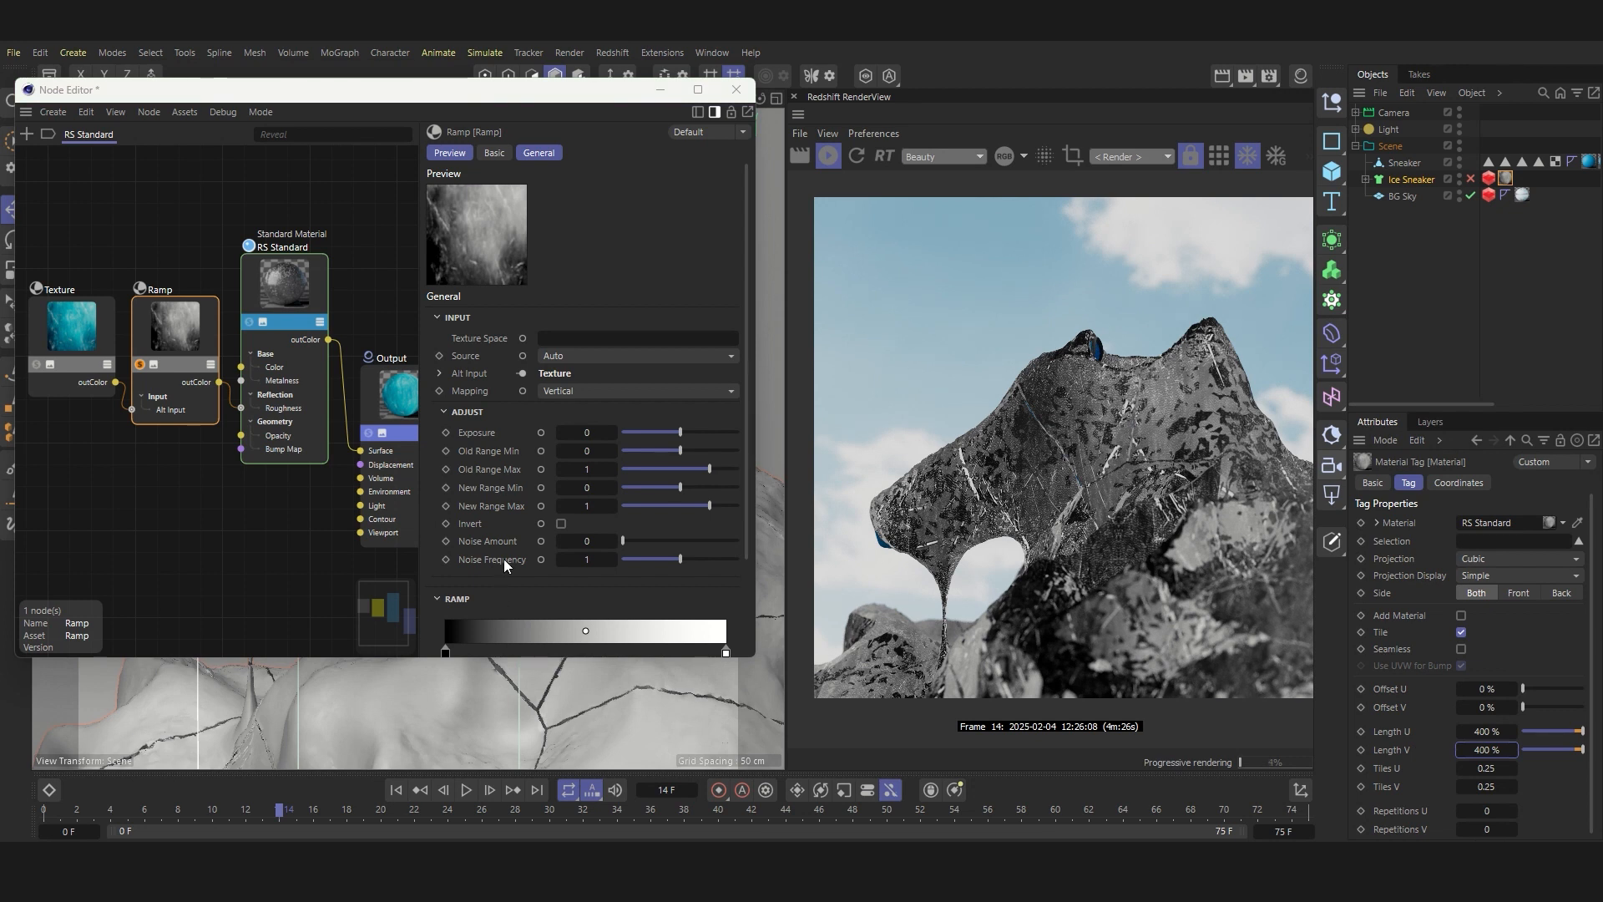
scroll(504, 559, down, 3)
double_click(445, 531)
drag(434, 584, 428, 588)
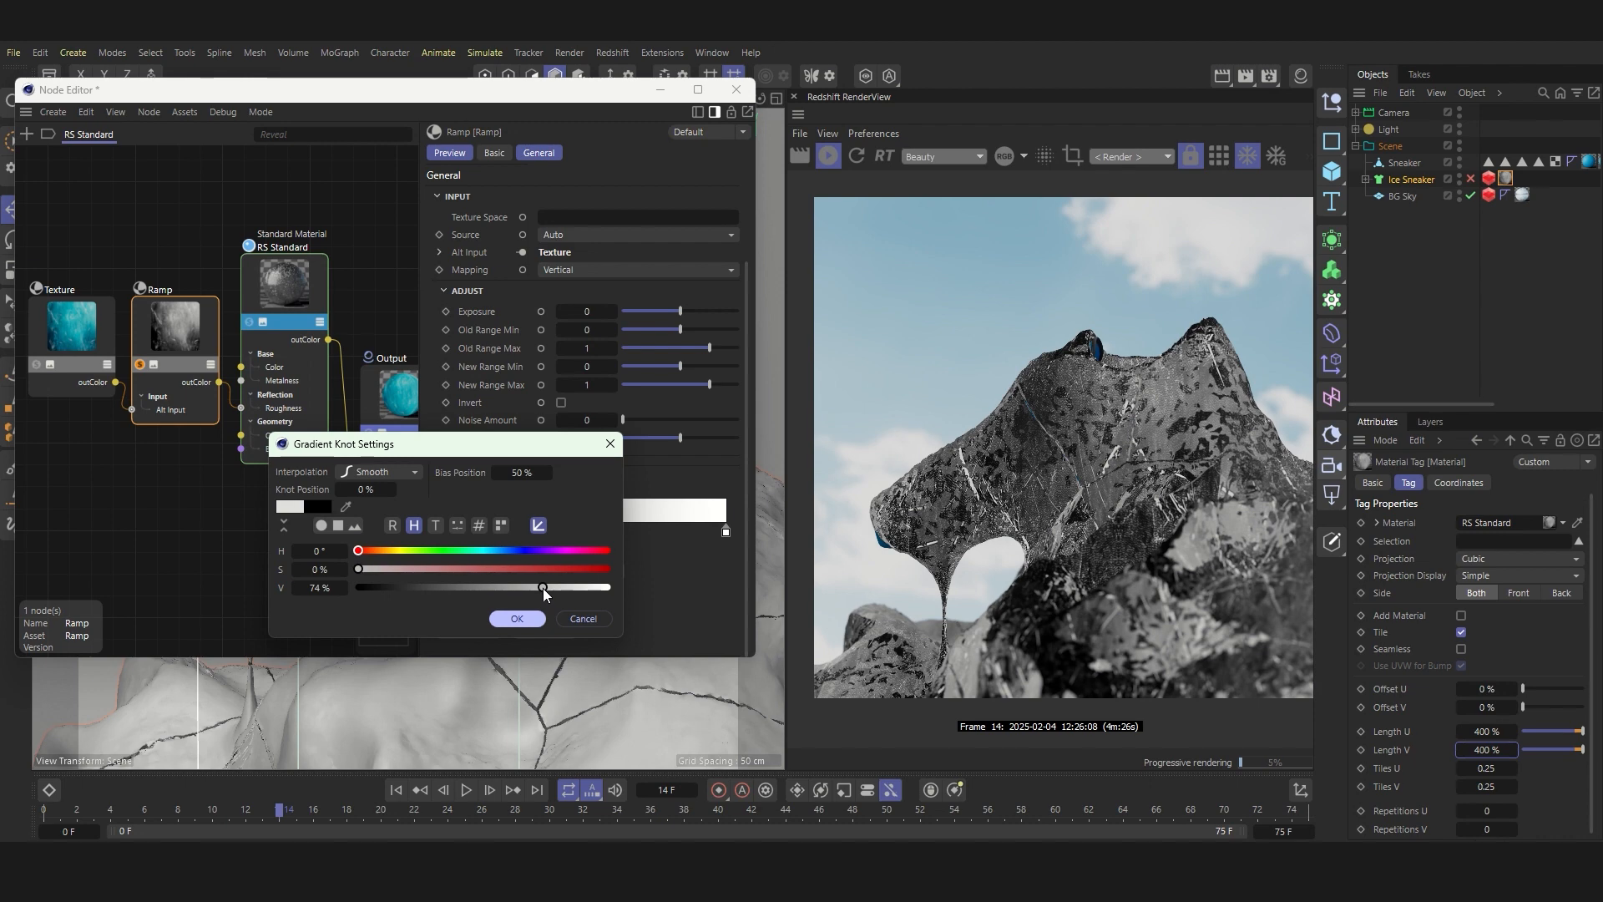
click(517, 618)
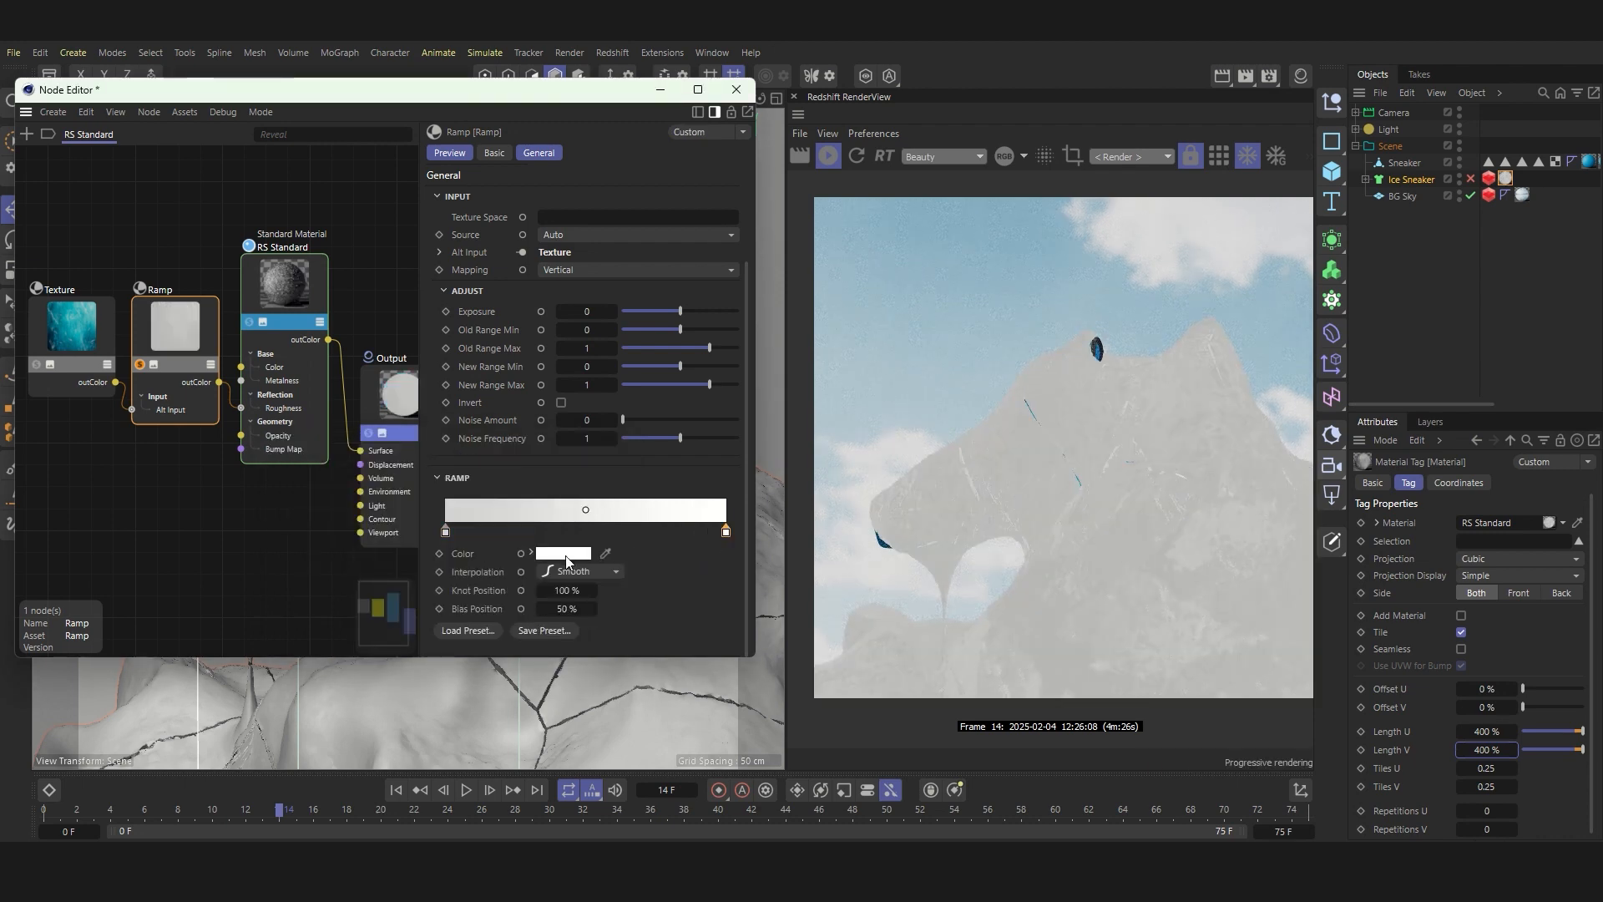
Step: Move the ramp's white knot to about 73 %, darken it to about 27 % value, and check the full material render
click(560, 556)
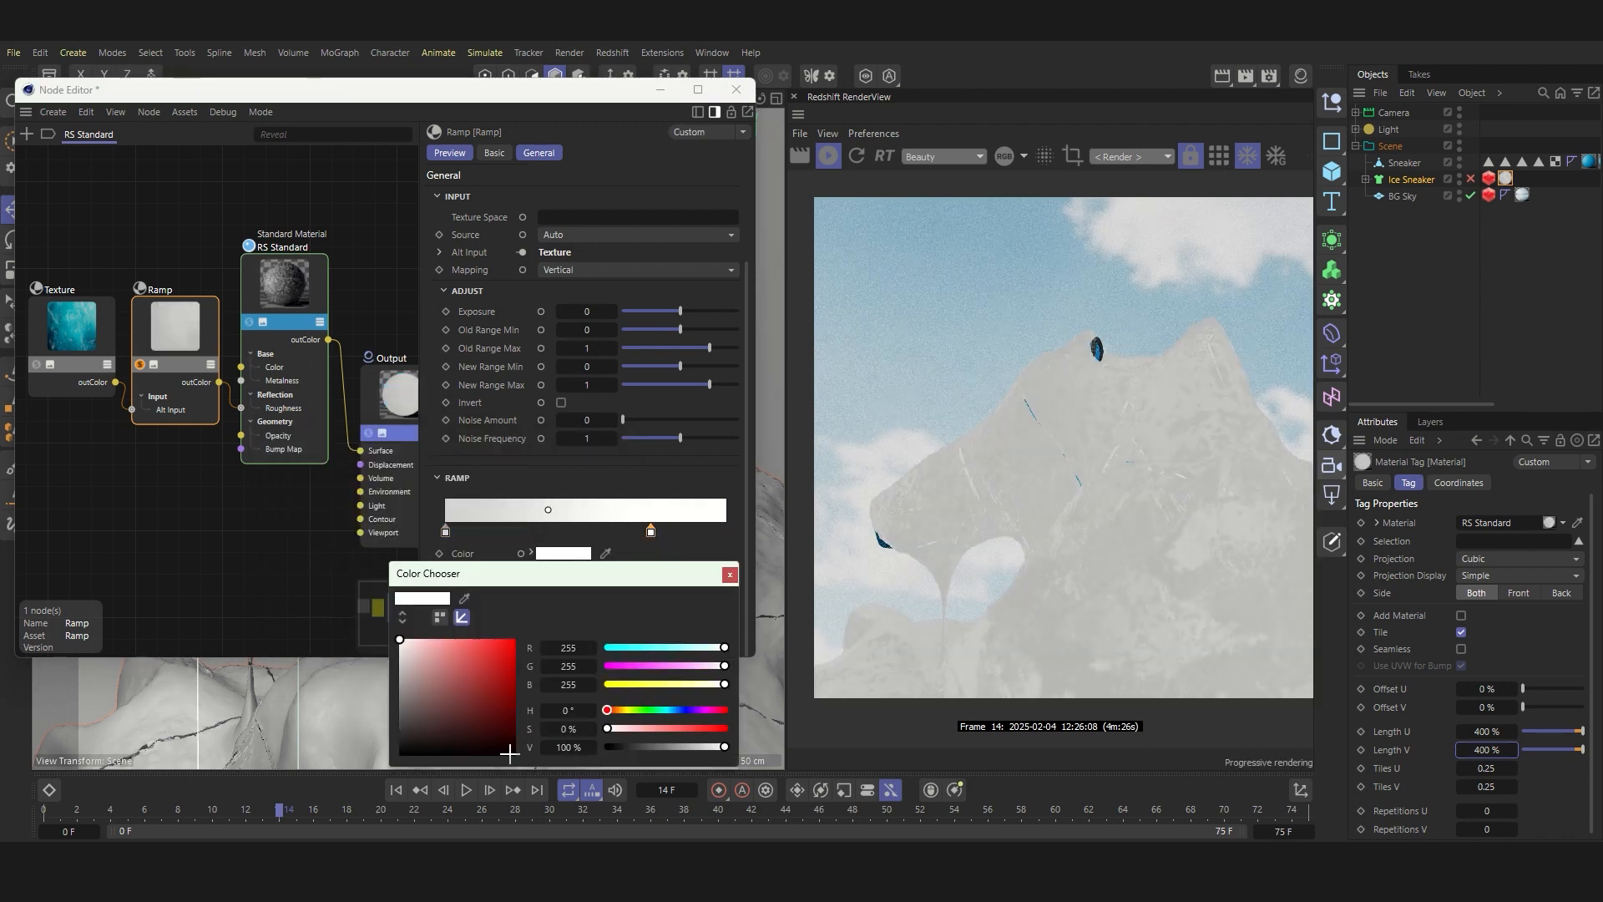
drag(726, 746, 614, 746)
click(728, 575)
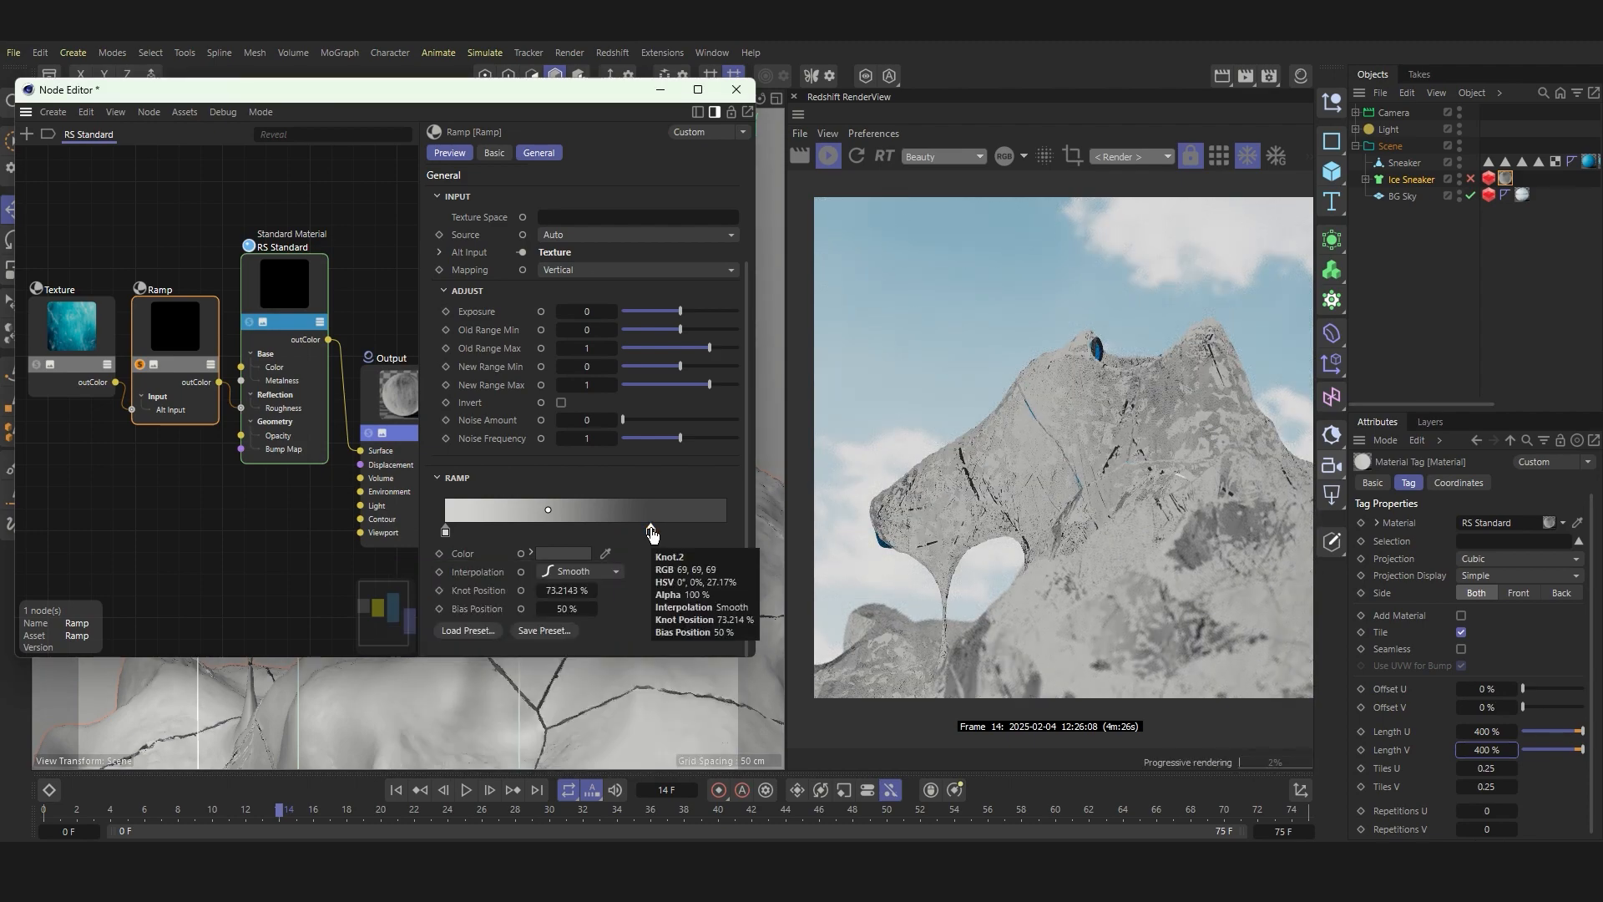
scroll(1029, 429, up, 5)
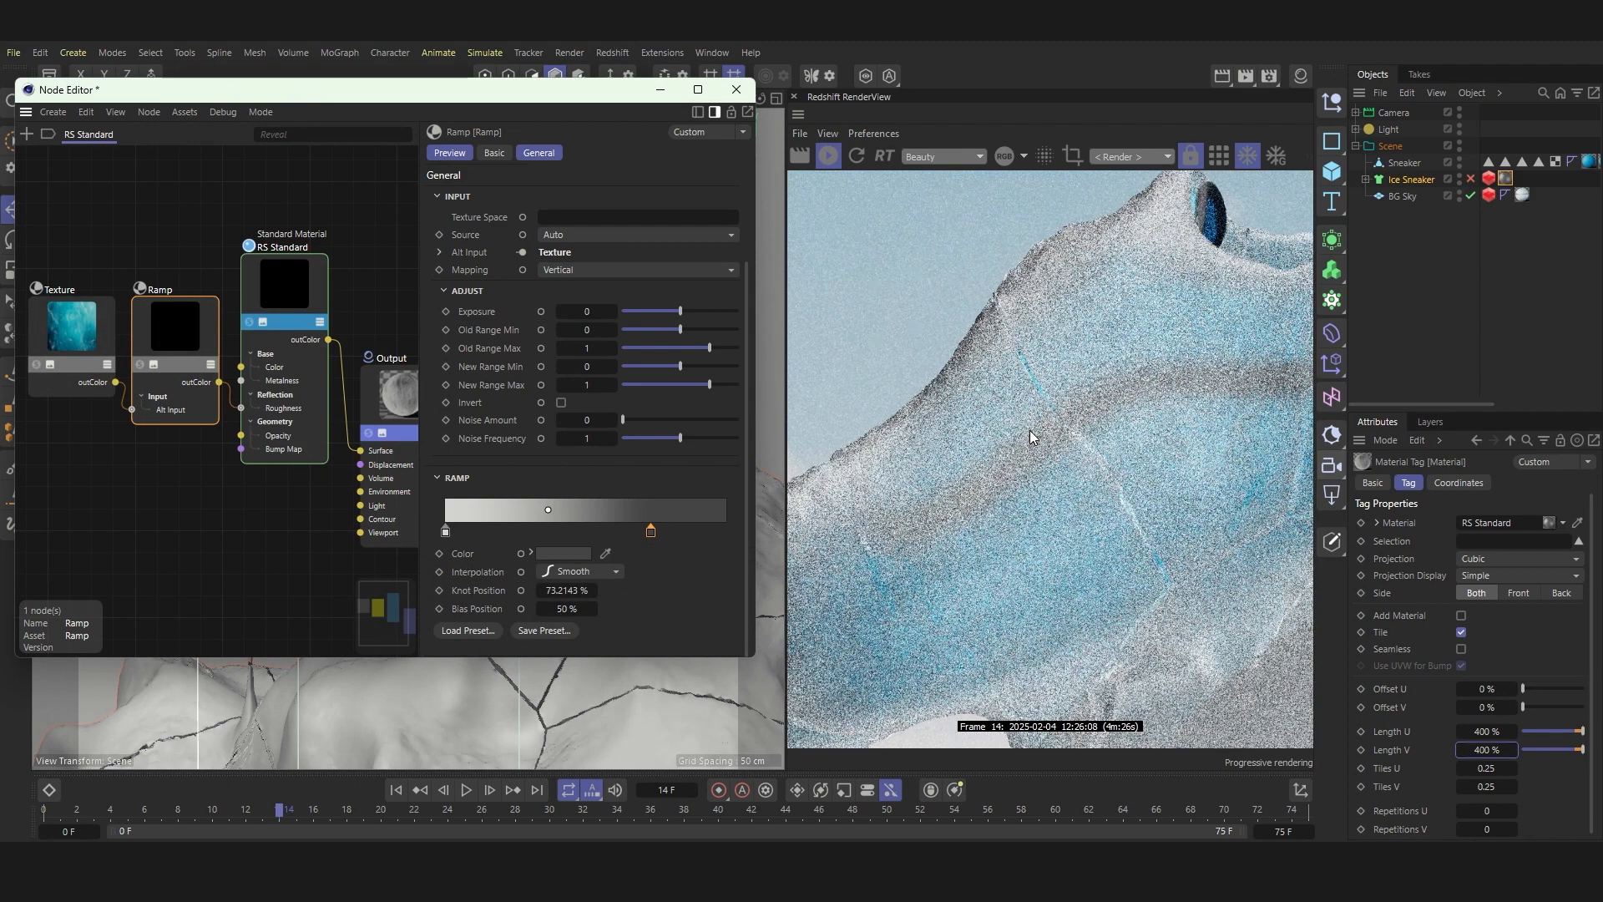
scroll(1032, 414, down, 5)
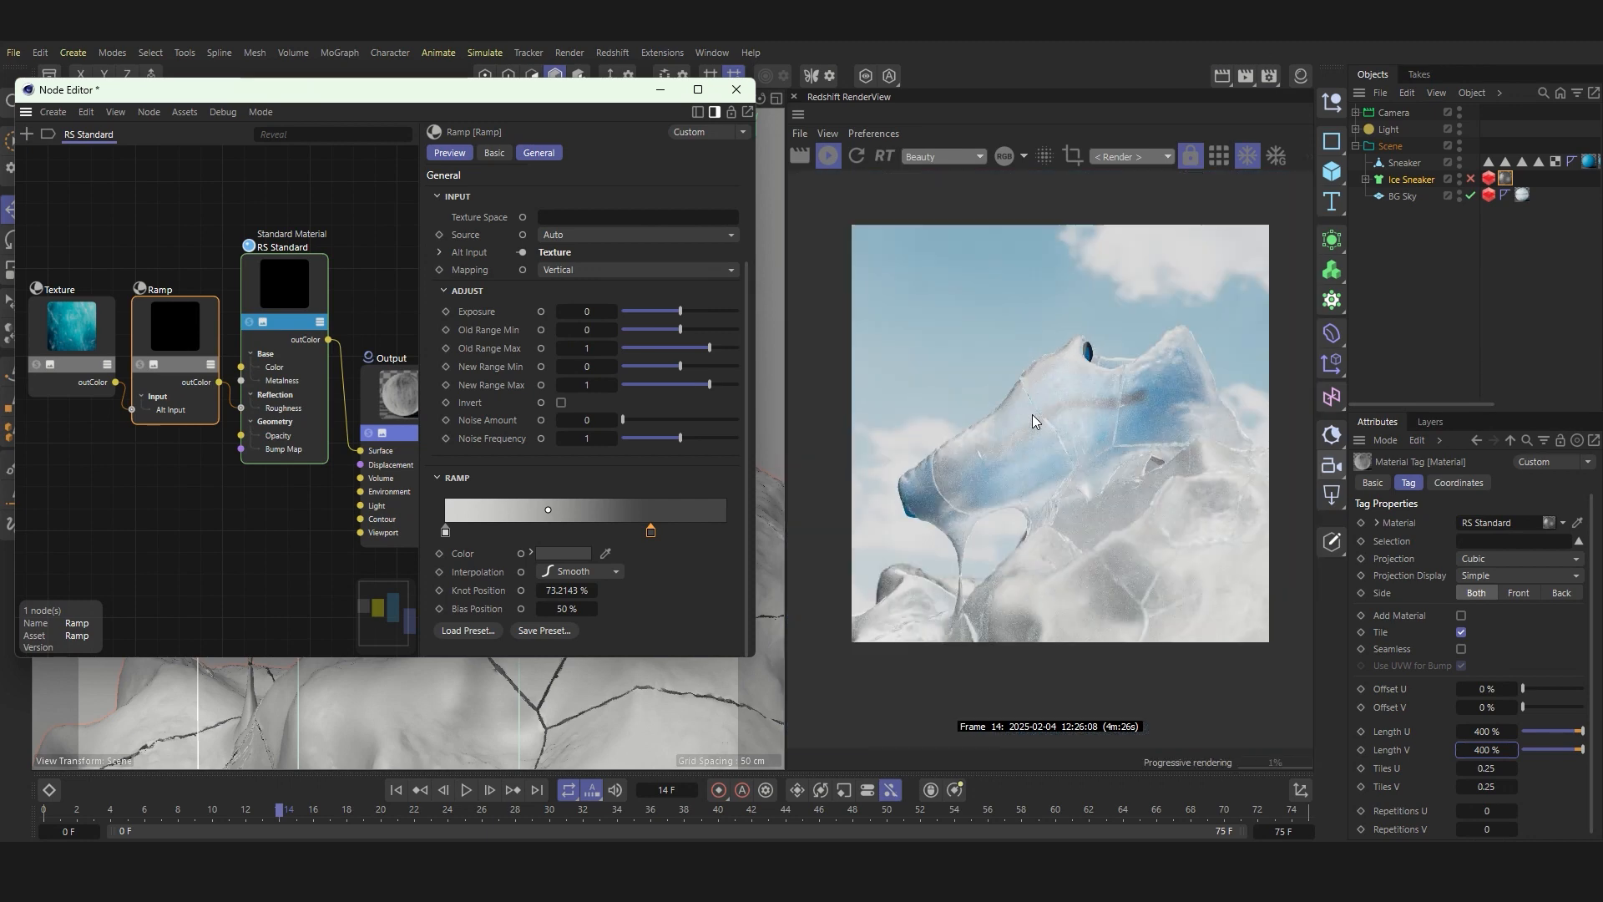
Step: Add a Fresnel node and place it below the Ramp node
key(Tab)
text(fre)
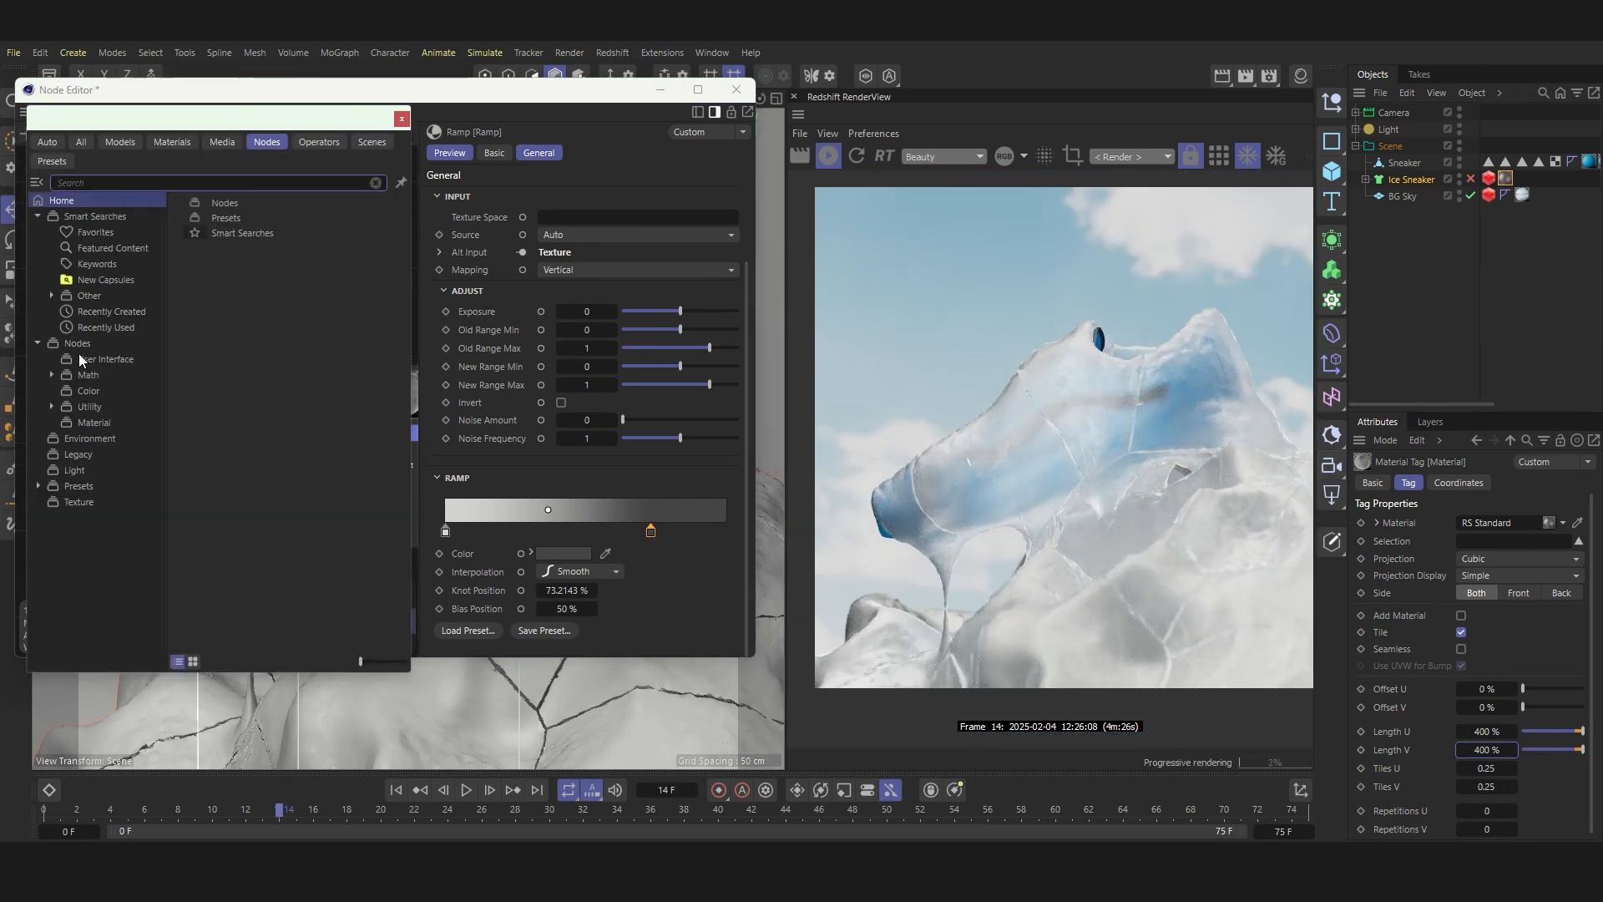
double_click(83, 203)
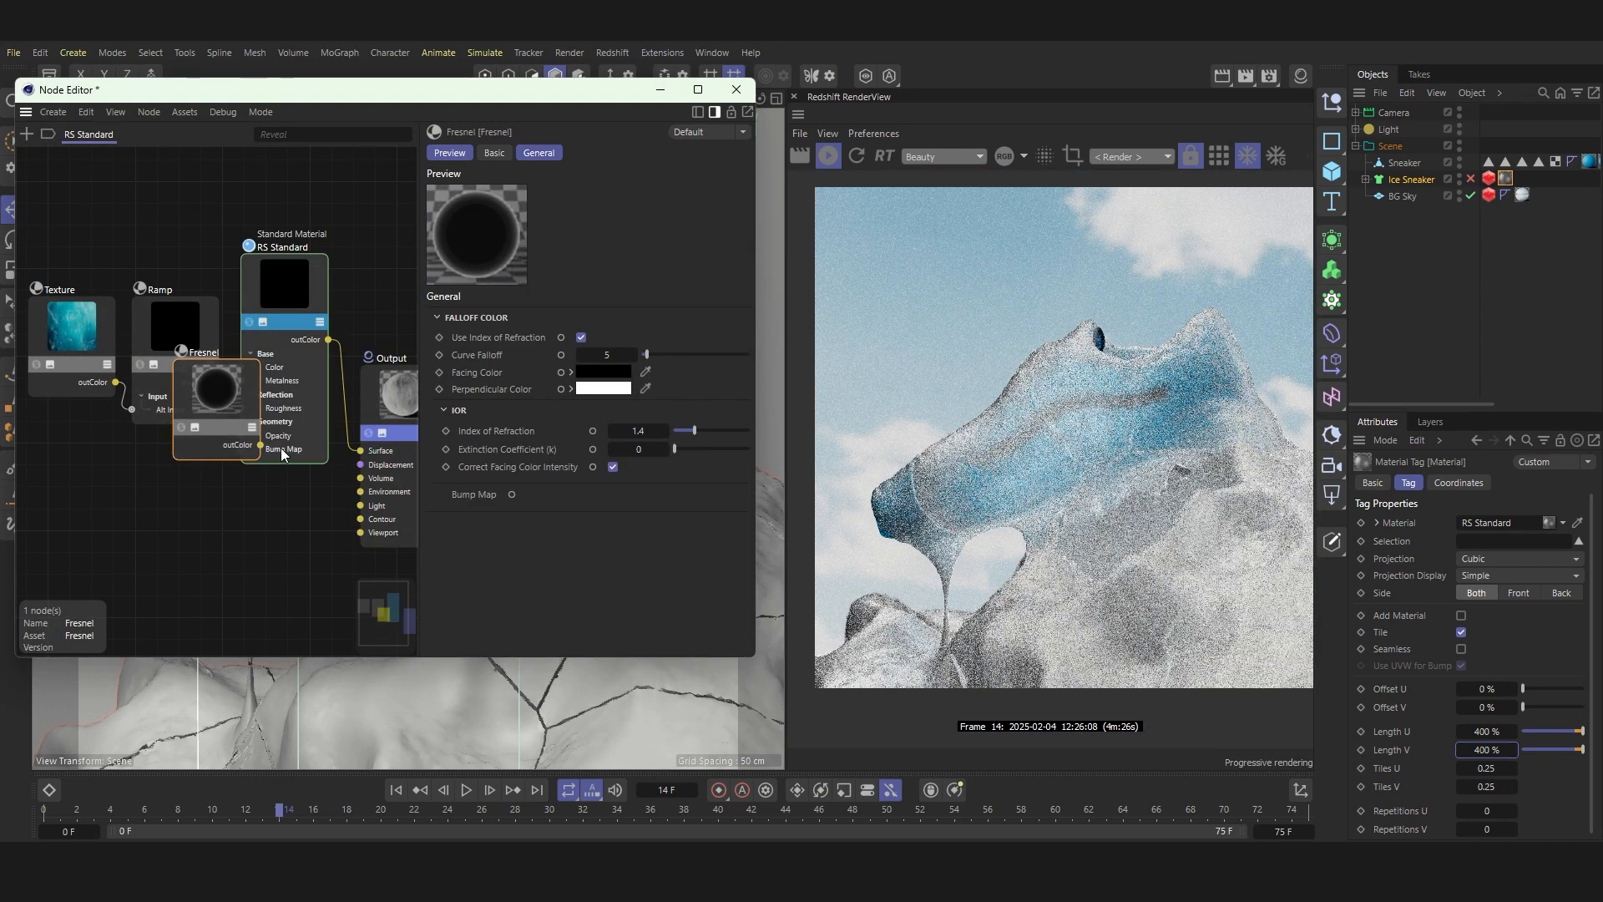
drag(245, 400, 159, 470)
Step: Connect the Fresnel node's output to the Emission Color of the RS Standard node
click(289, 348)
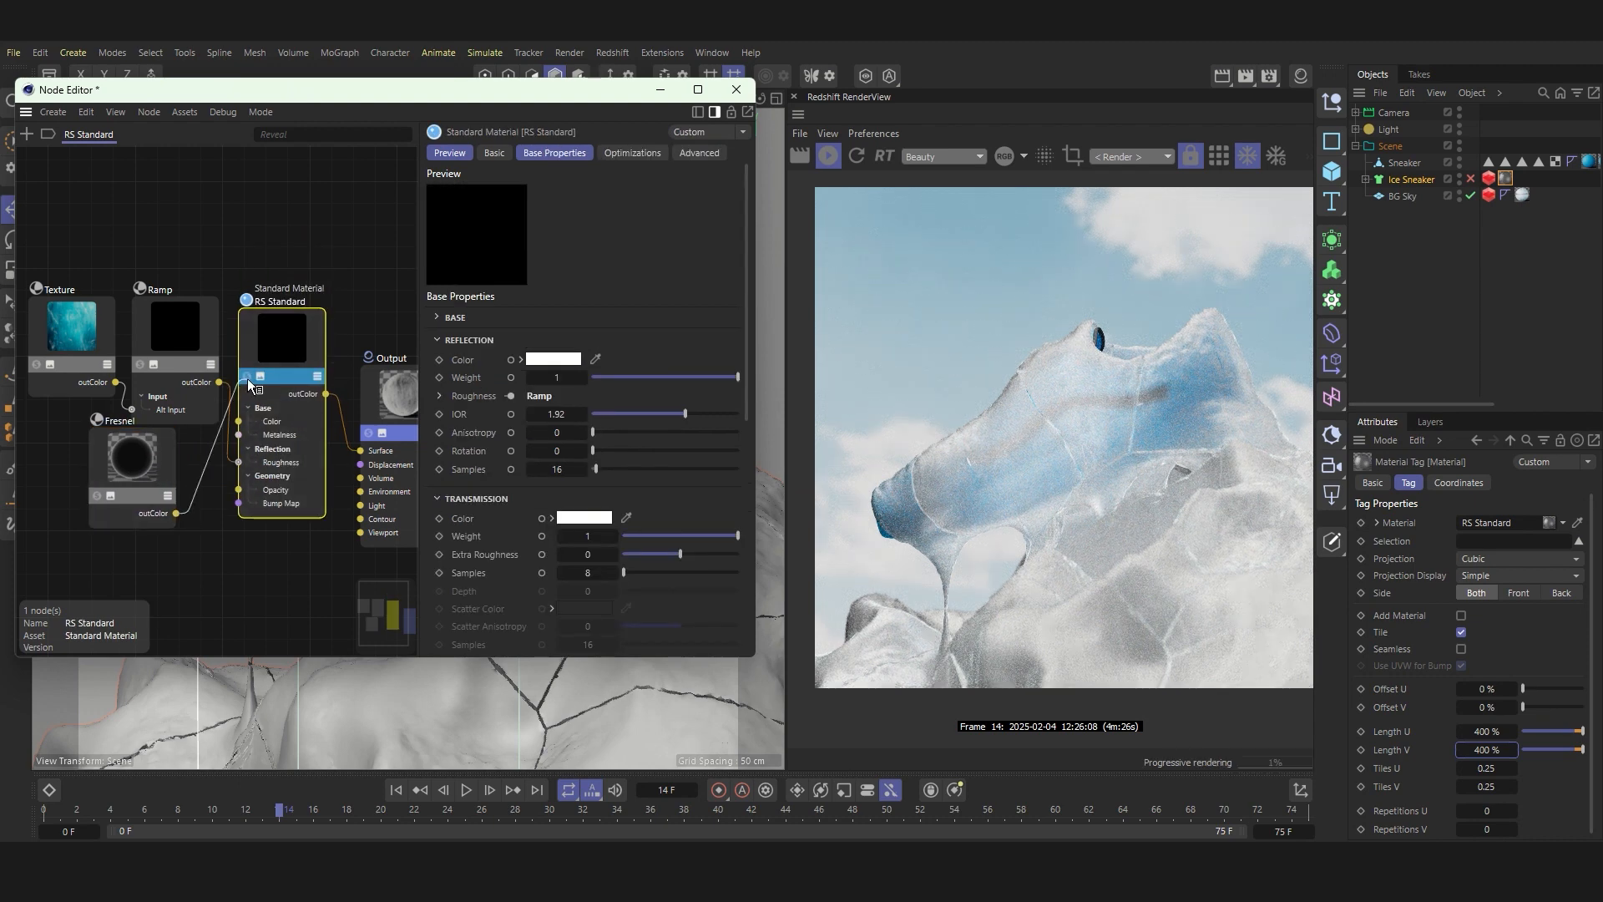
drag(248, 380, 249, 381)
mouse_move(322, 512)
click(411, 510)
drag(153, 445, 153, 457)
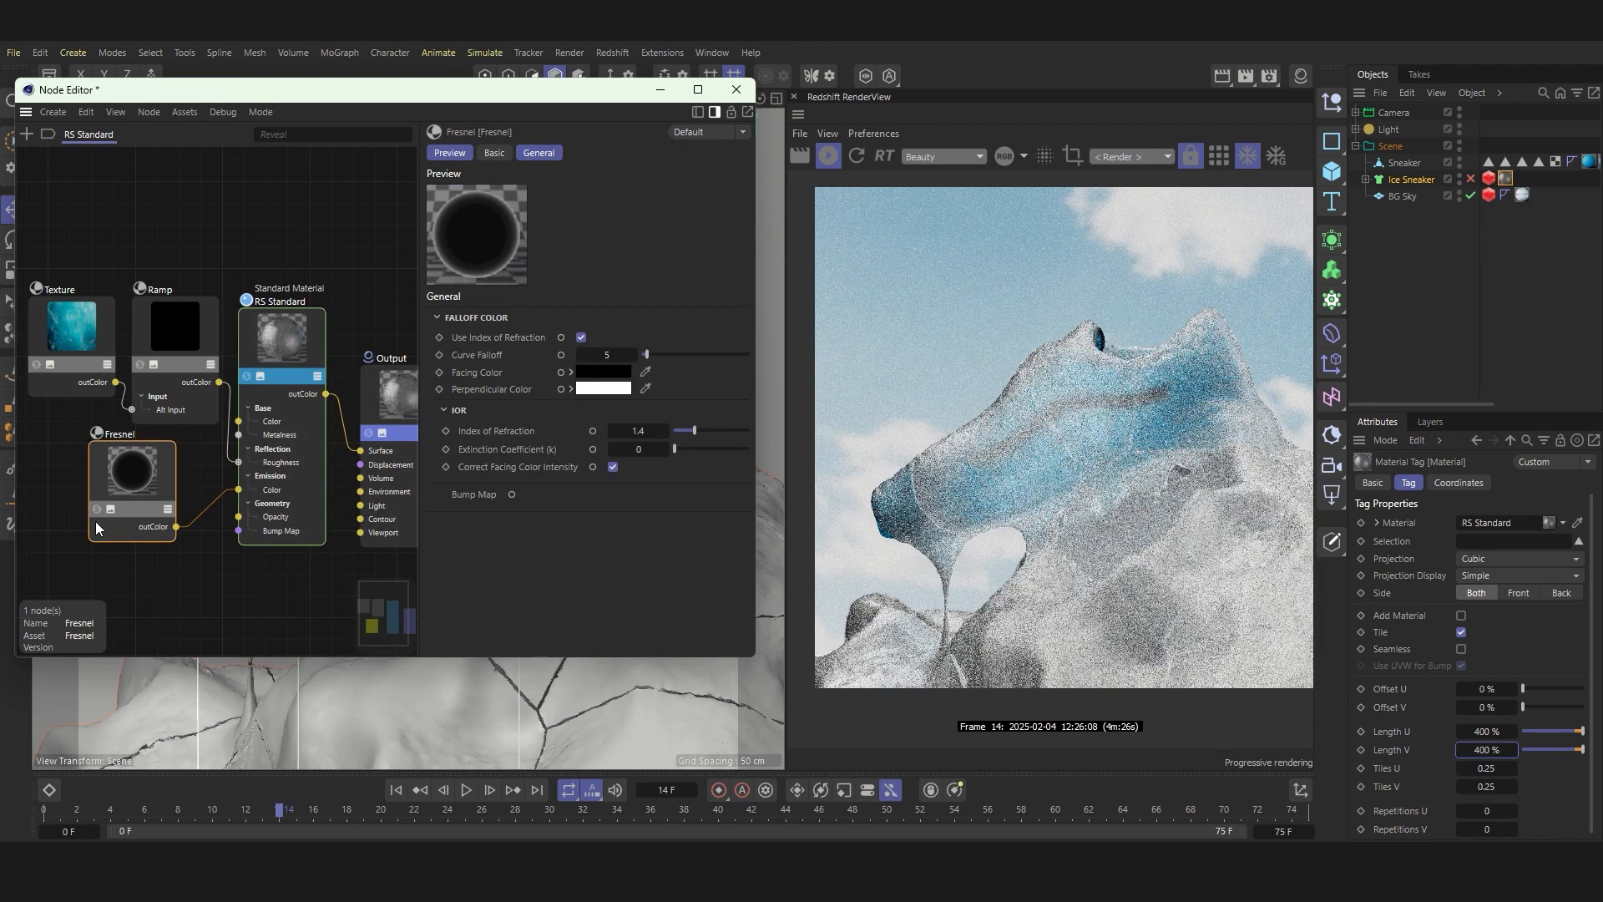
Step: Preview the Fresnel node alone on the model, restore the full material, and move the Fresnel node closer to RS Standard
click(96, 510)
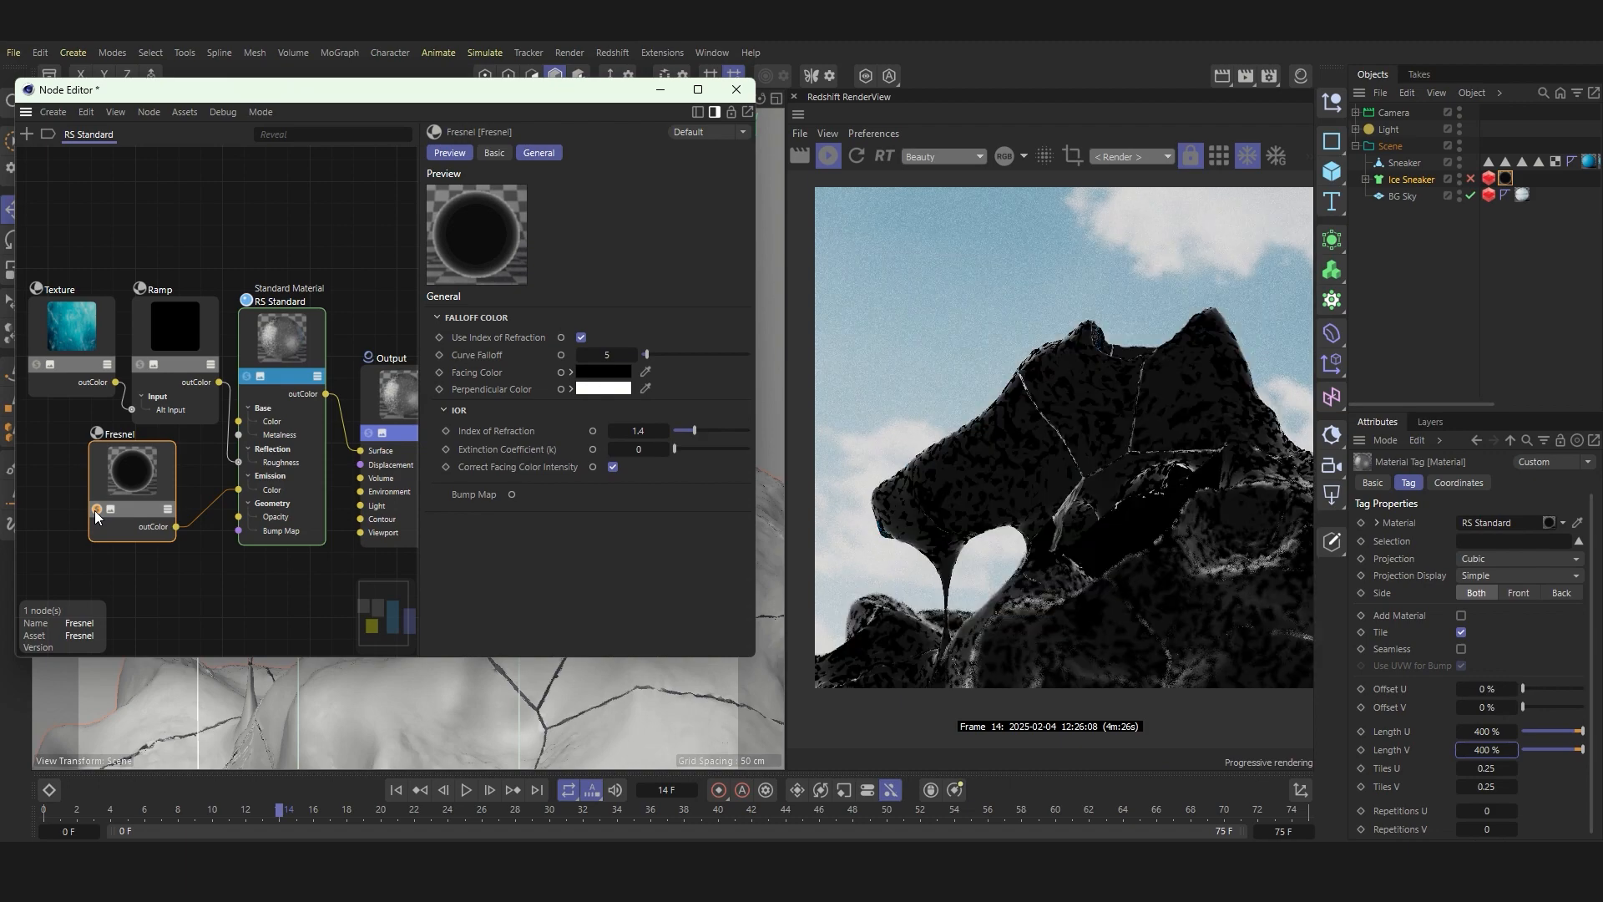
click(93, 509)
drag(130, 487, 158, 489)
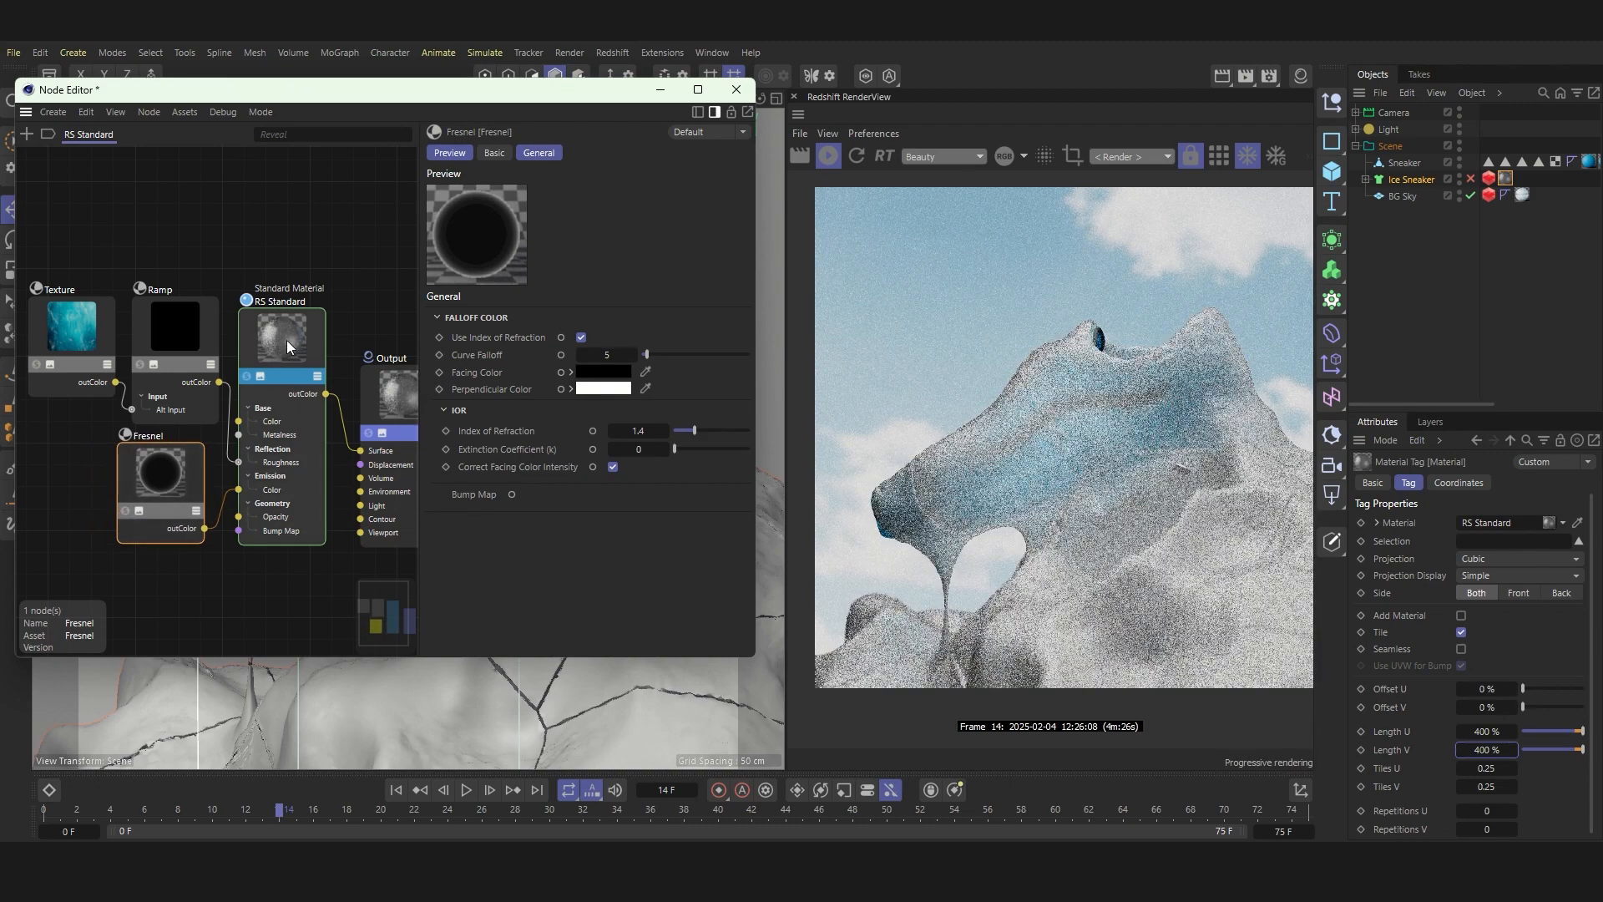
Step: Set the RS Standard node's Emission Weight to 0.88 and check the edge glow in the render
click(287, 339)
scroll(529, 515, down, 10)
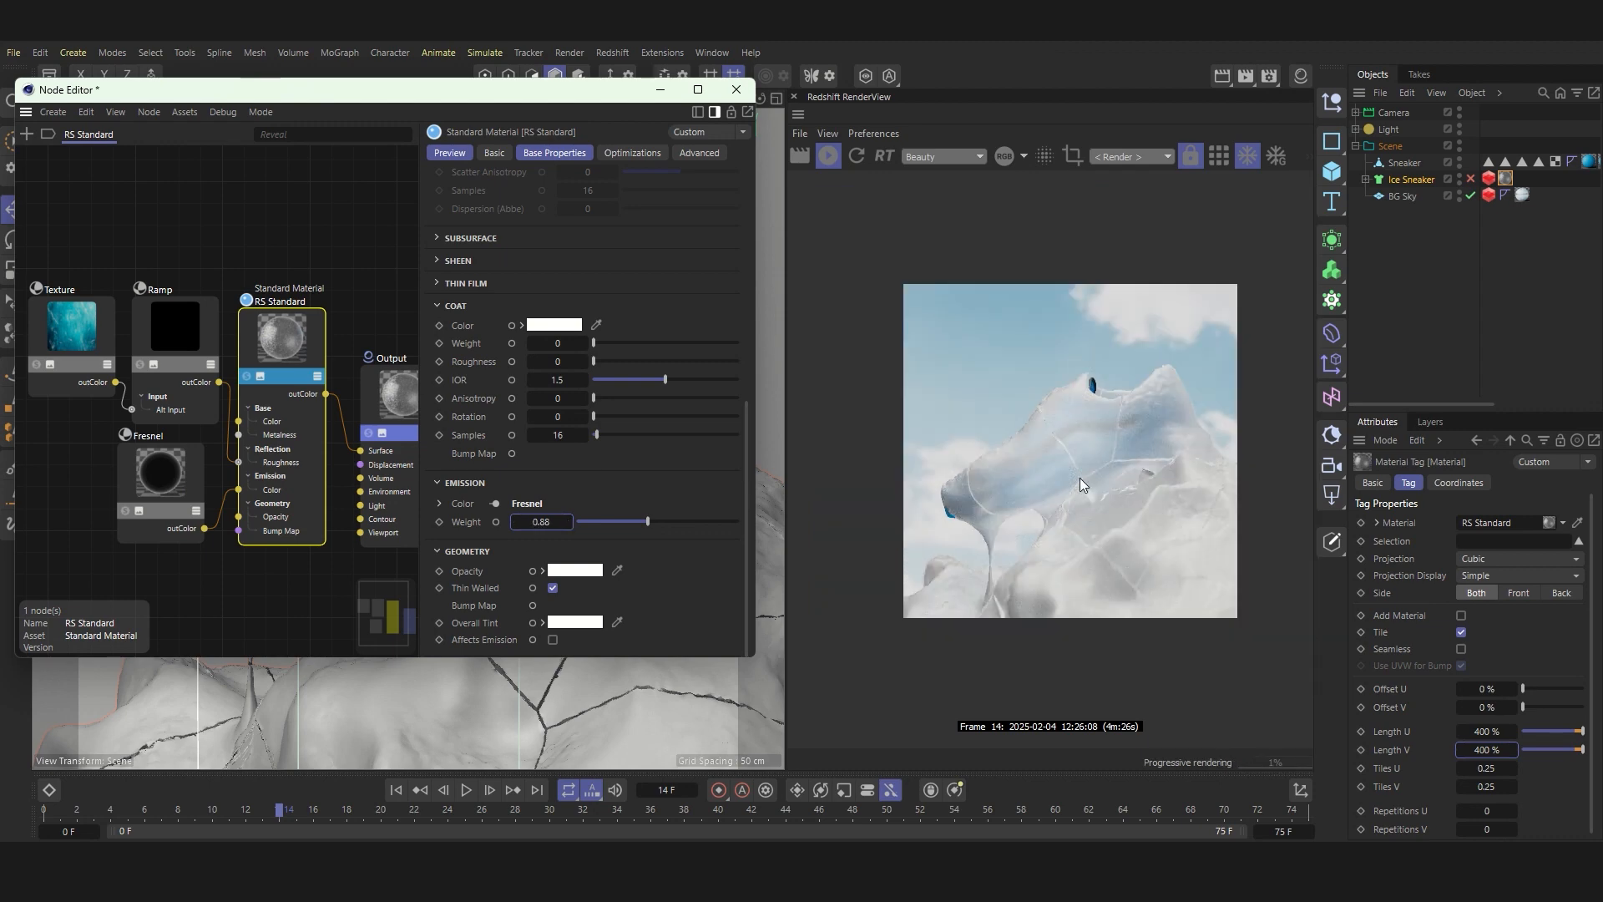
scroll(202, 438, down, 5)
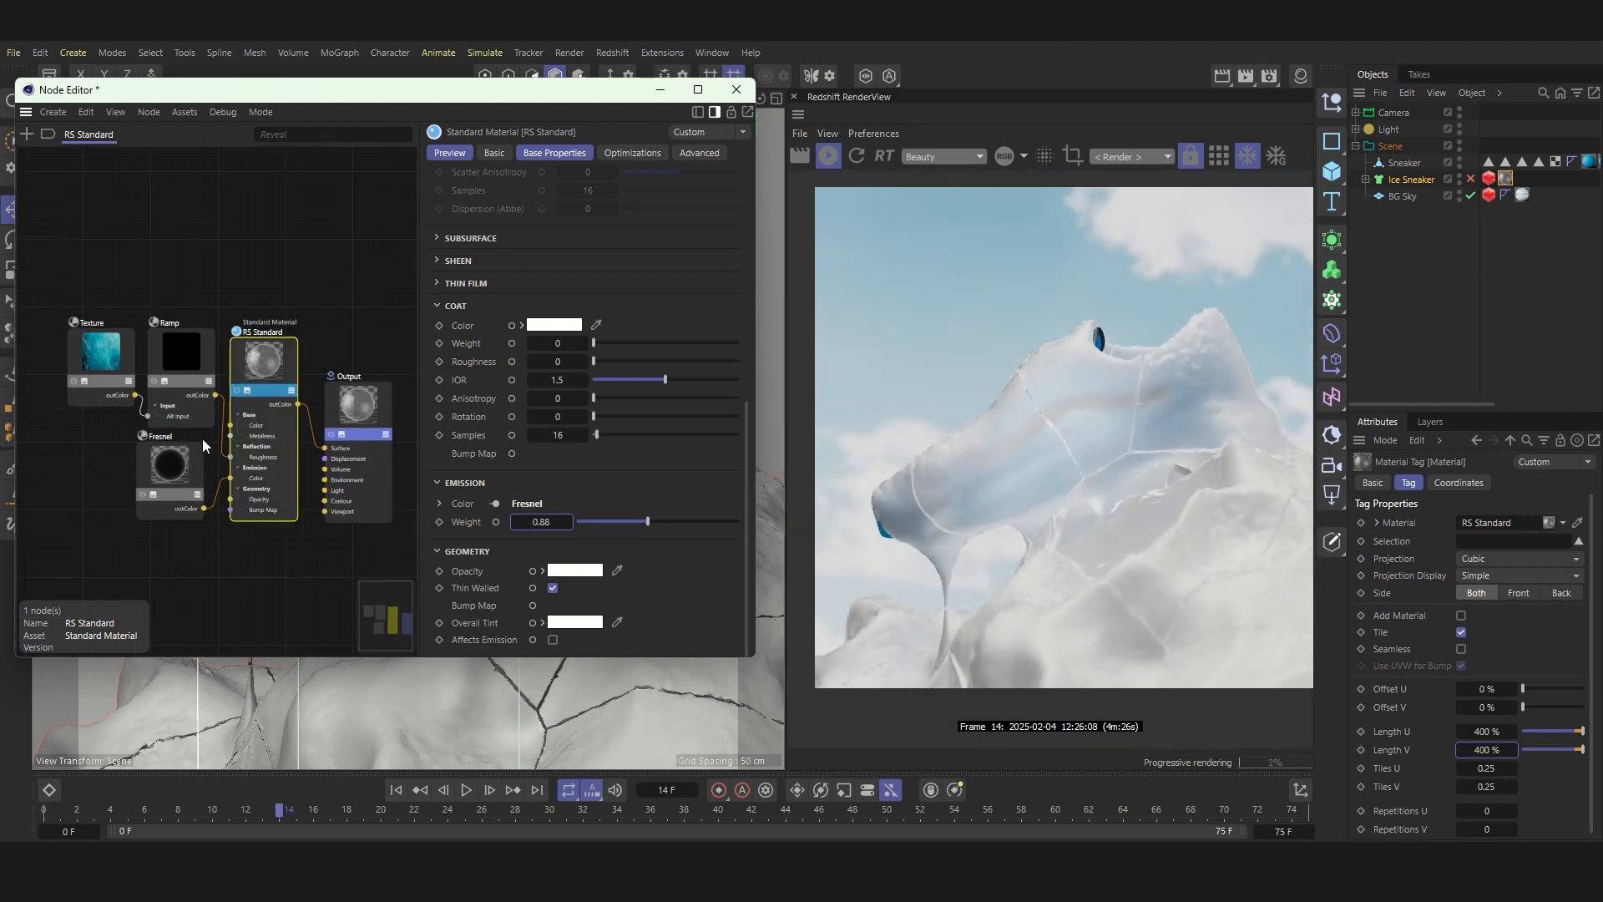
Step: Duplicate the Texture node and place the copy below the existing node chain
scroll(134, 459, up, 4)
ctrl+drag(158, 307, 83, 457)
scroll(151, 429, down, 4)
scroll(100, 463, up, 4)
Step: Add a second Ramp node and place it beside the duplicated Texture node
click(301, 295)
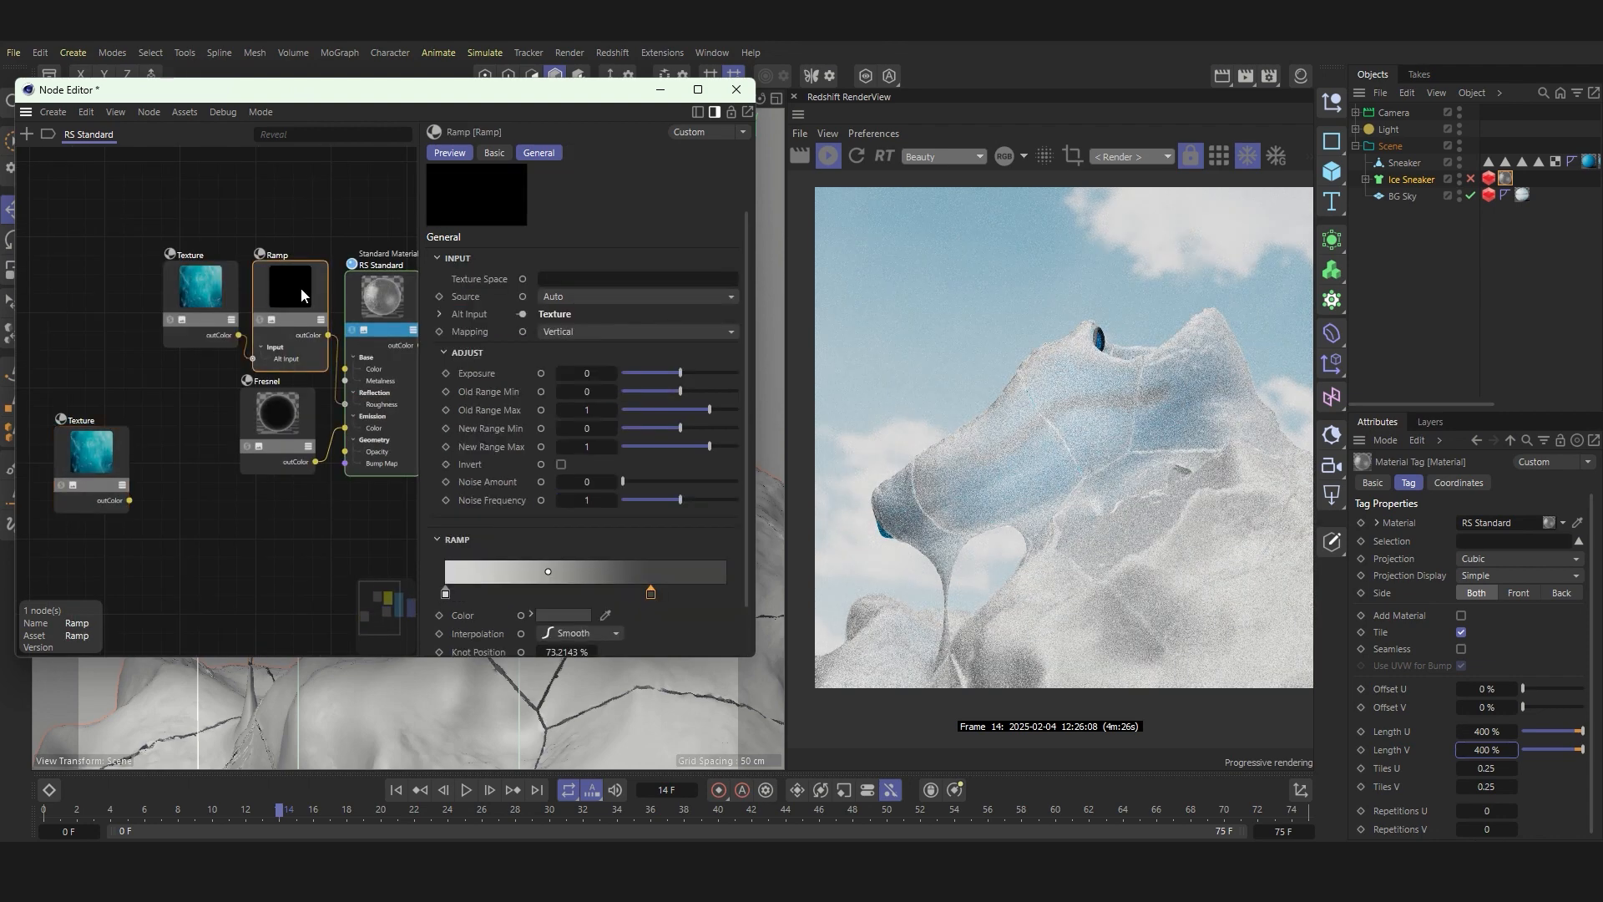
click(30, 133)
text(ramp)
double_click(90, 214)
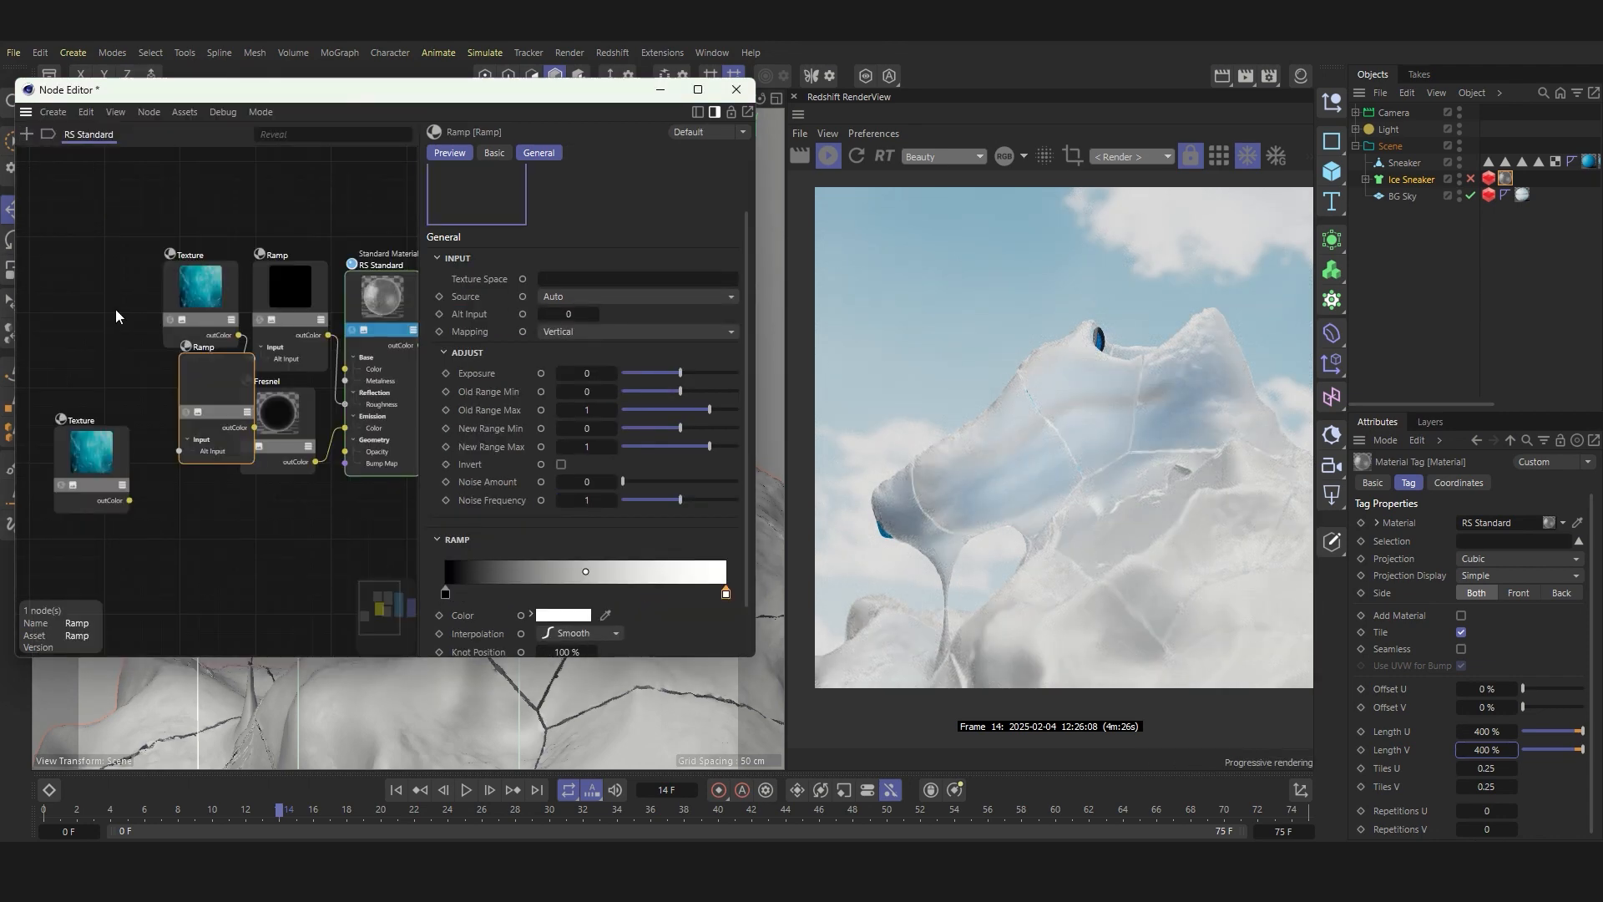
drag(201, 377, 67, 463)
drag(191, 463, 142, 461)
Step: Add a Bump Map node and connect its output to the Bump Map input of RS Standard
click(29, 132)
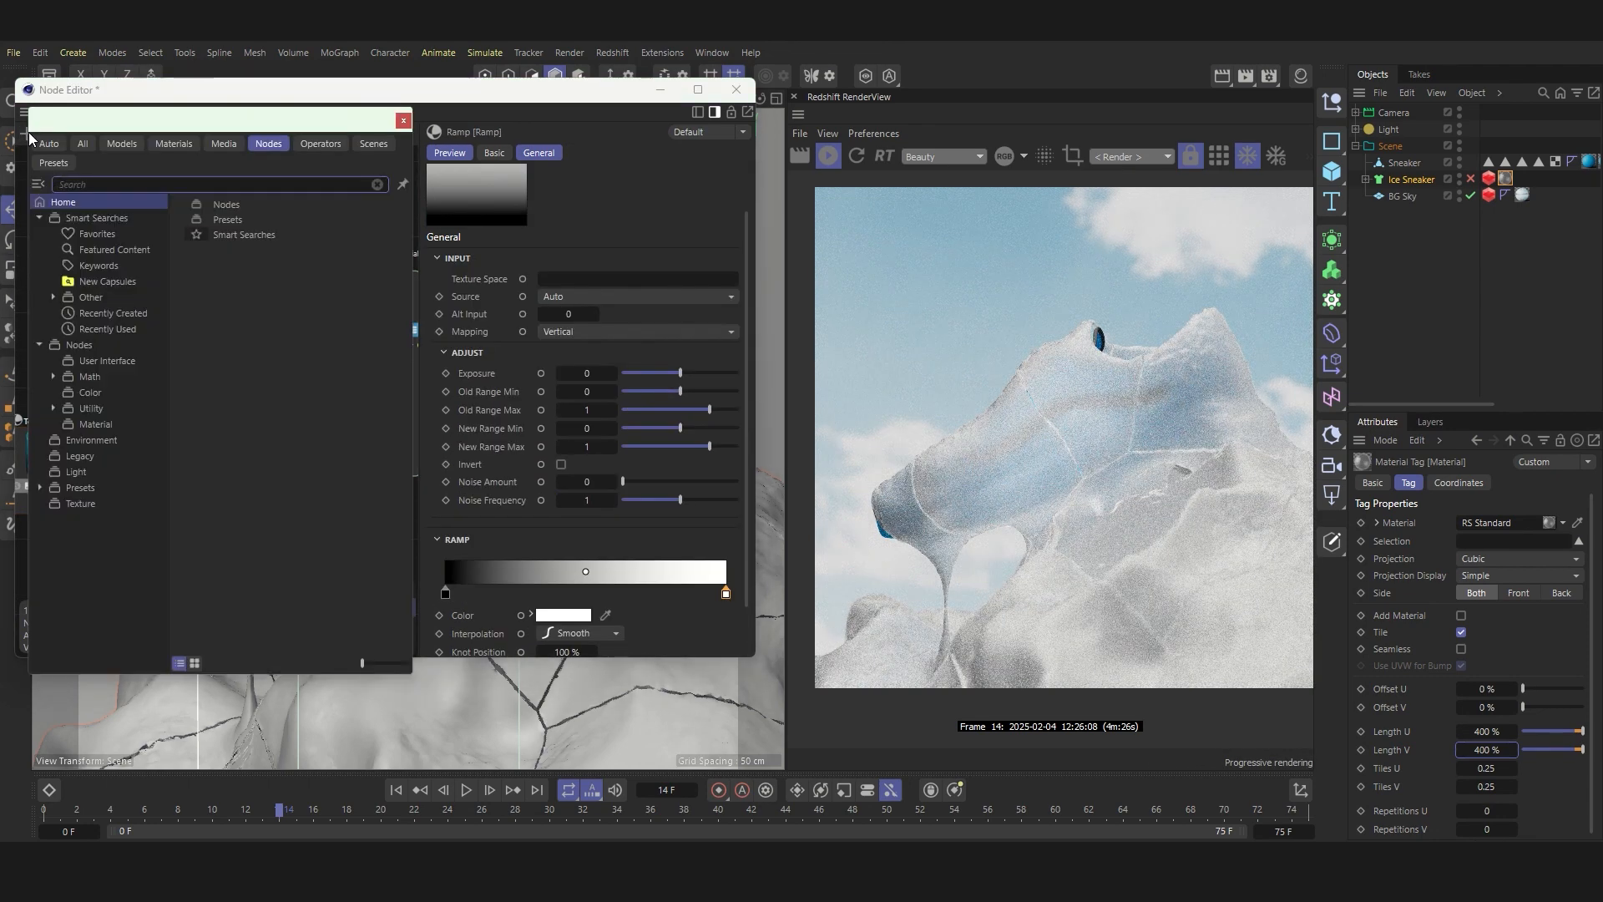
text(bump)
double_click(92, 216)
drag(268, 519, 343, 476)
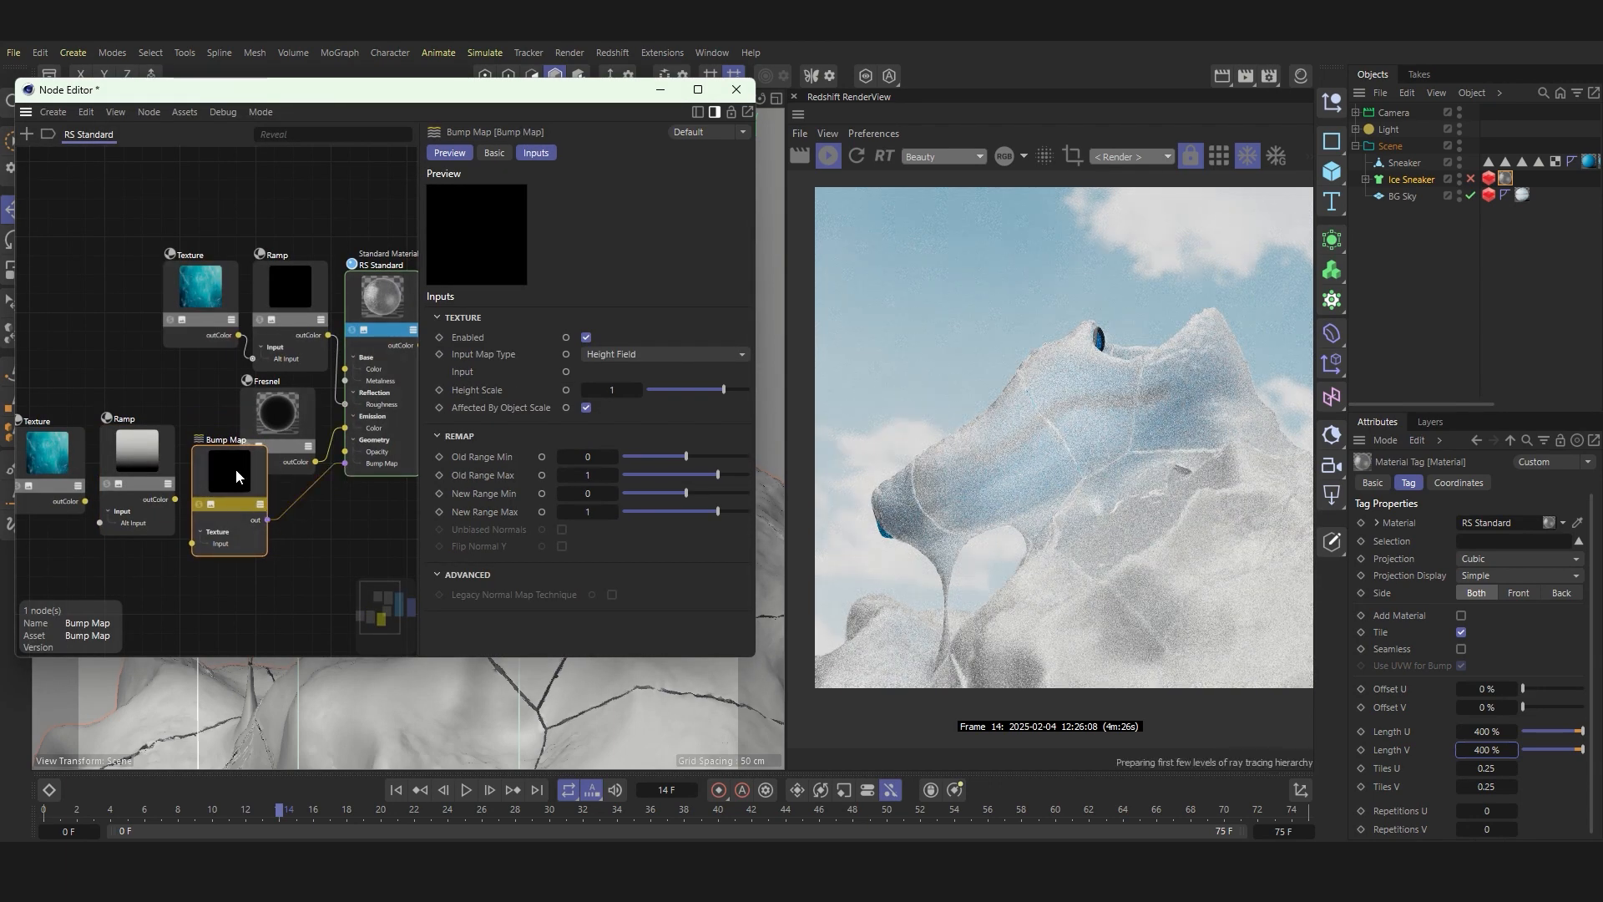
Step: Rearrange the Texture, Ramp, Fresnel and Bump Map nodes into separate, non-overlapping rows to the left of RS Standard
drag(236, 470, 299, 525)
drag(307, 289, 299, 202)
drag(206, 278, 174, 188)
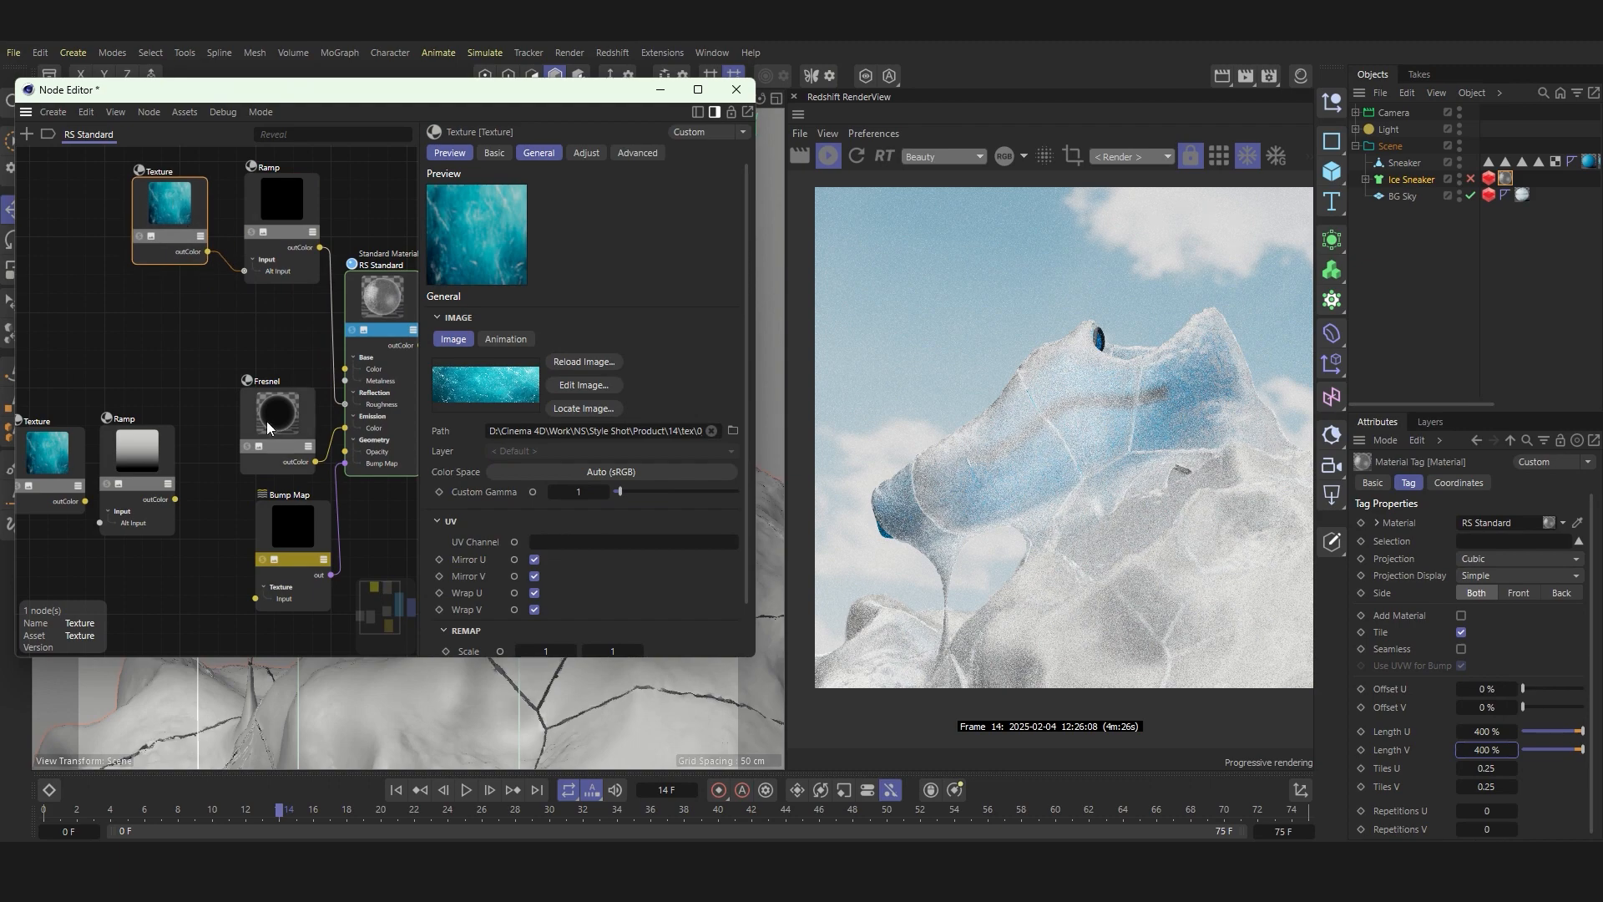
drag(267, 421, 267, 339)
drag(268, 516, 259, 447)
drag(140, 461, 156, 459)
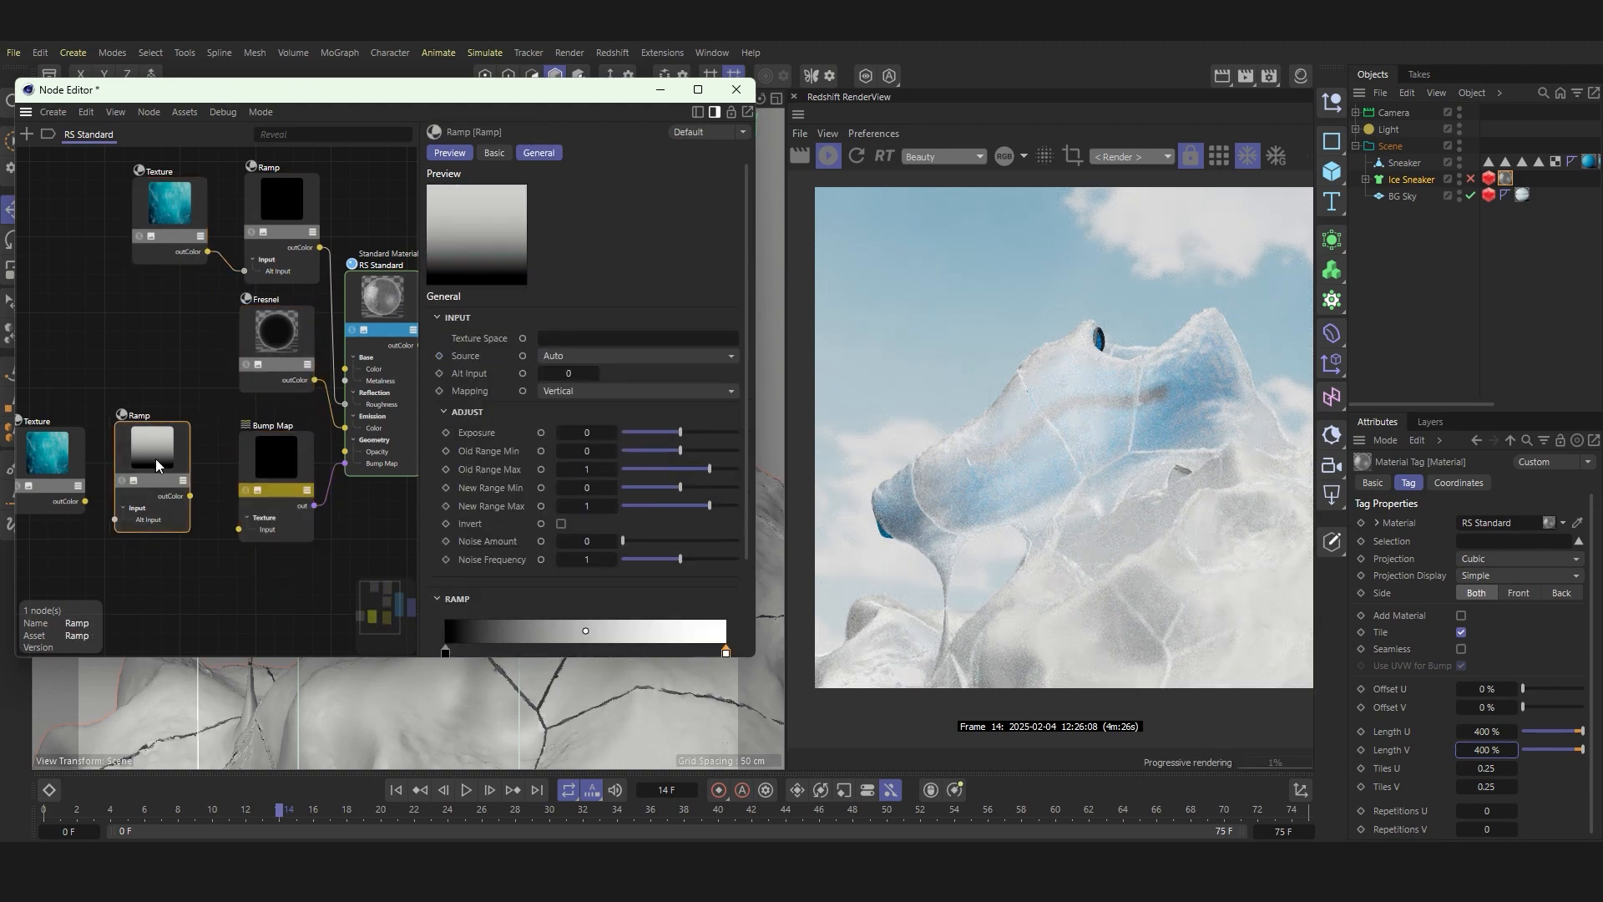
Step: Replace the duplicated Texture node's image with the cracked surface 18.jpg and view the image at full size
click(53, 463)
click(693, 430)
key(ctrl+a)
key(Delete)
key(Return)
click(733, 431)
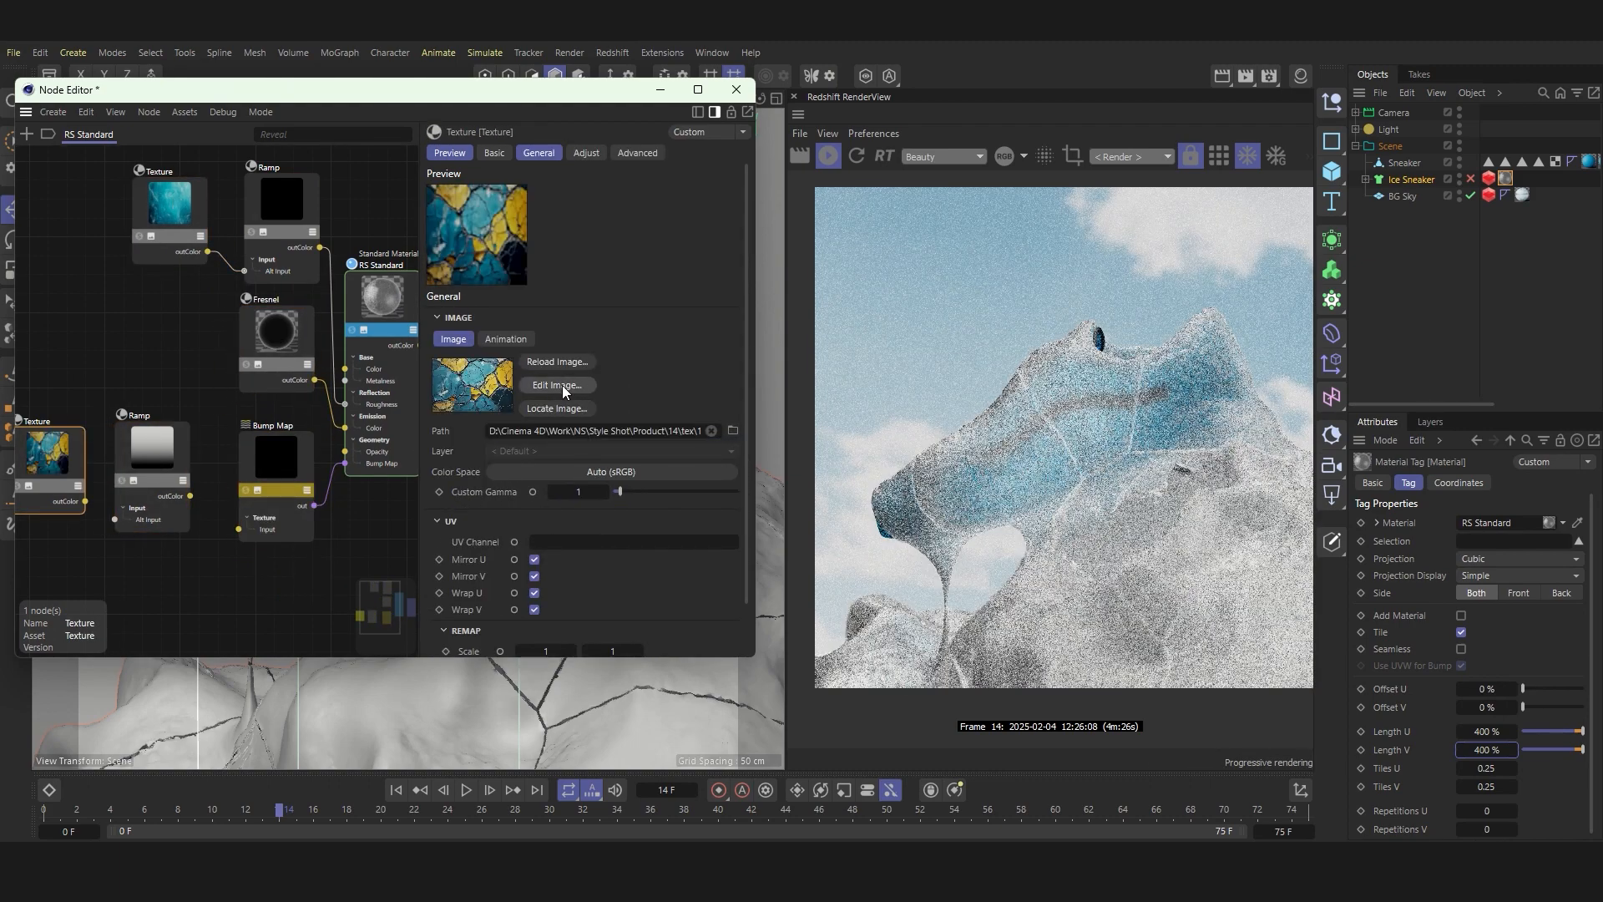
click(558, 385)
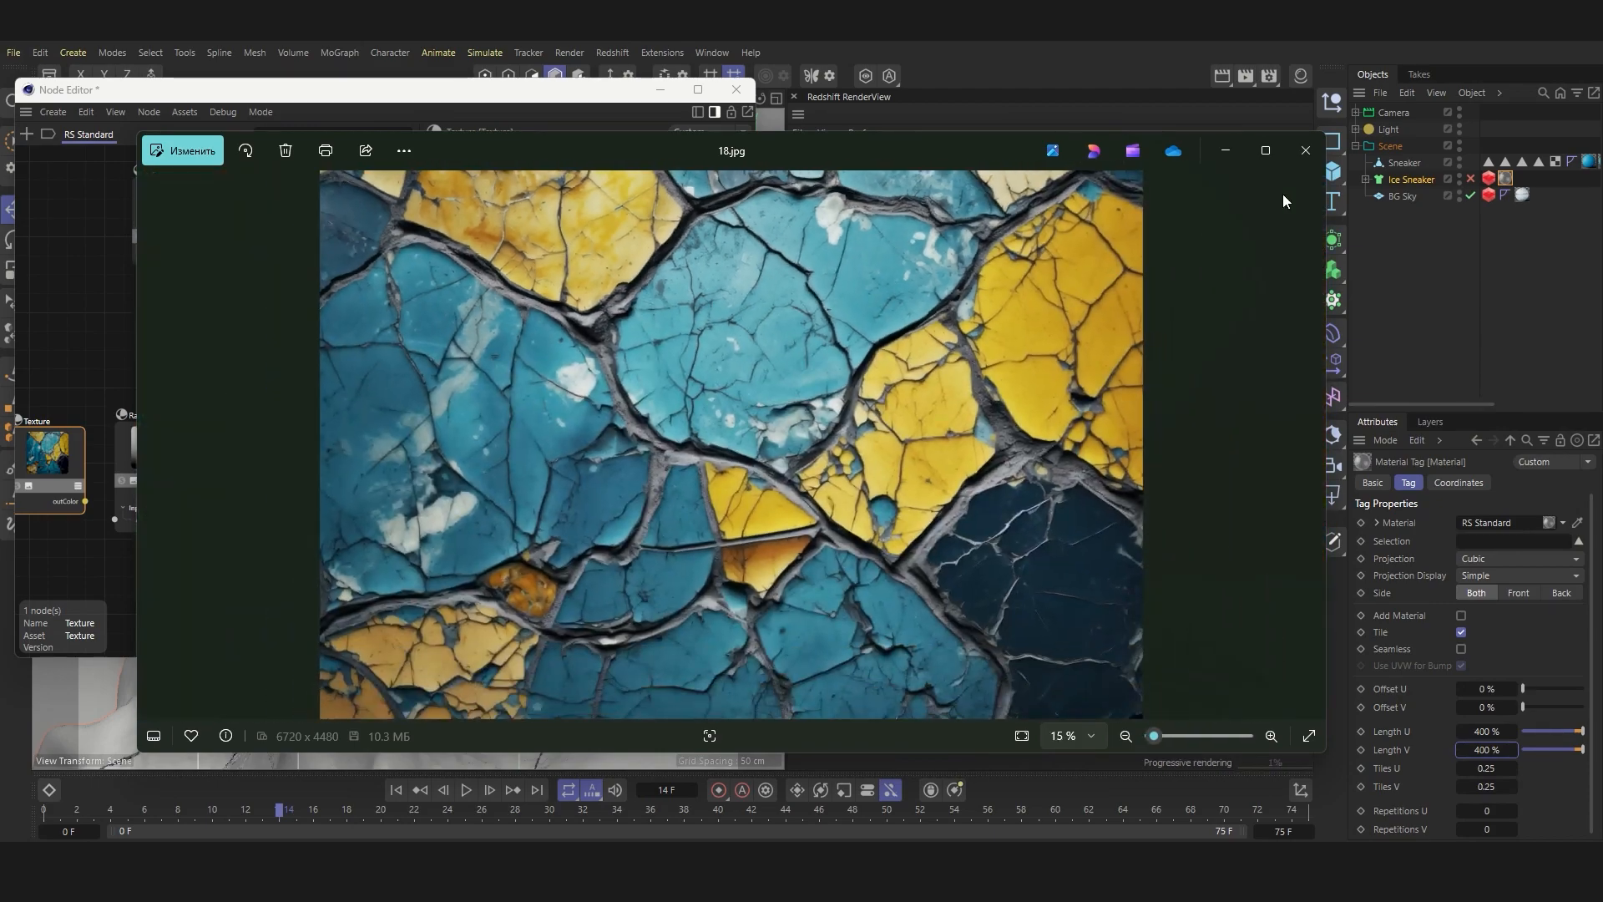
click(1306, 150)
Step: Connect the cracked Texture to the second Ramp's Alt Input and preview that Ramp alone on the model
drag(117, 524, 115, 521)
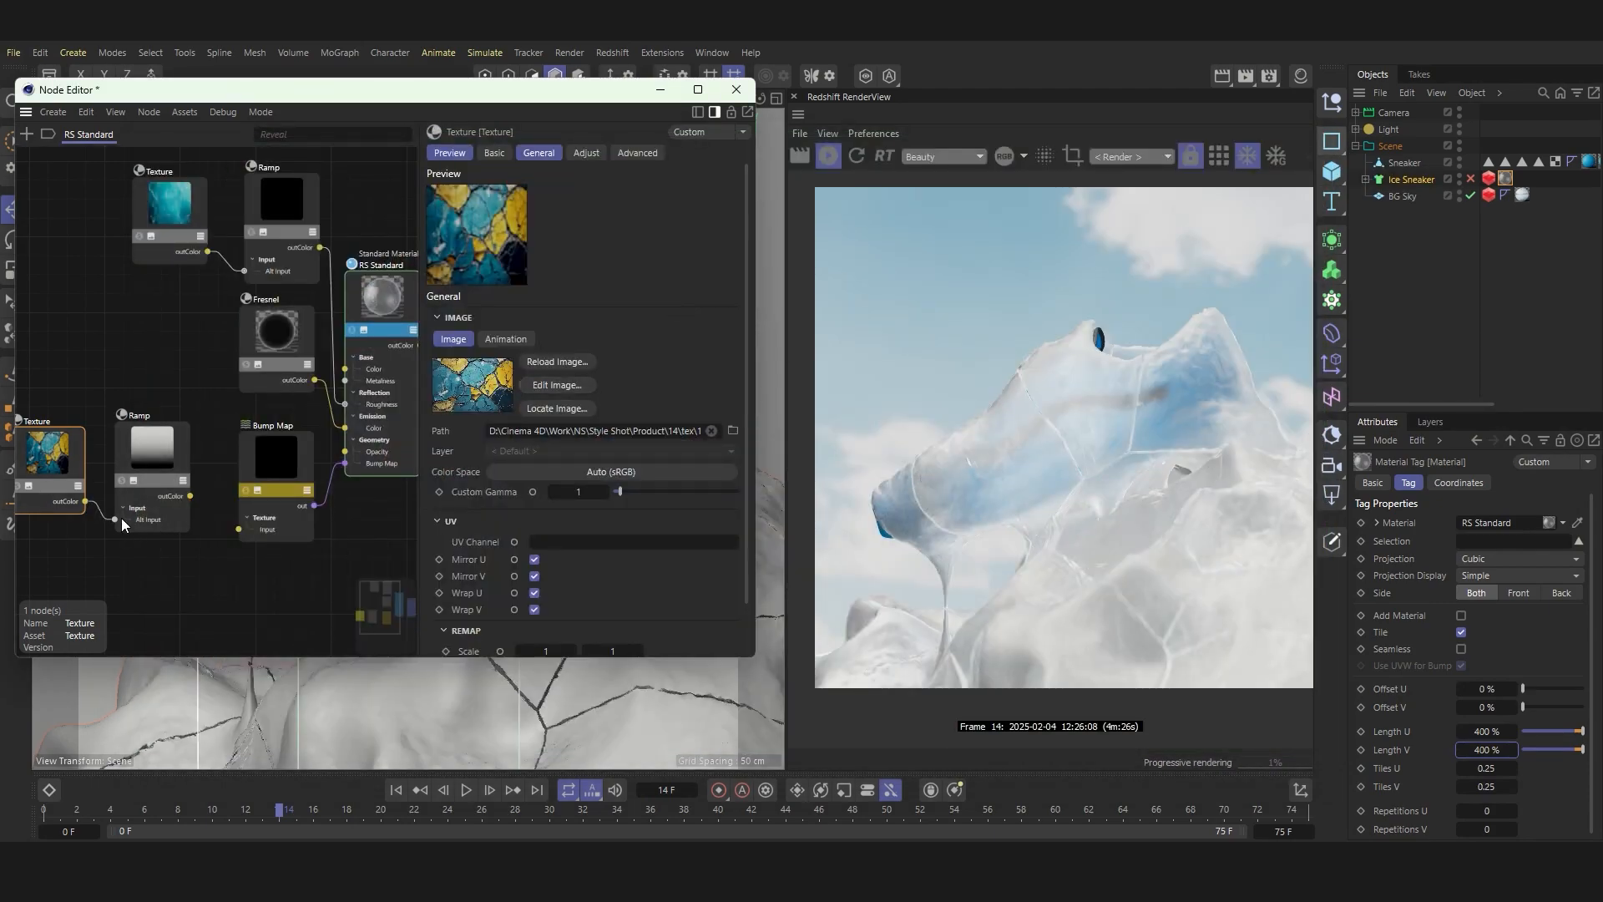
click(122, 480)
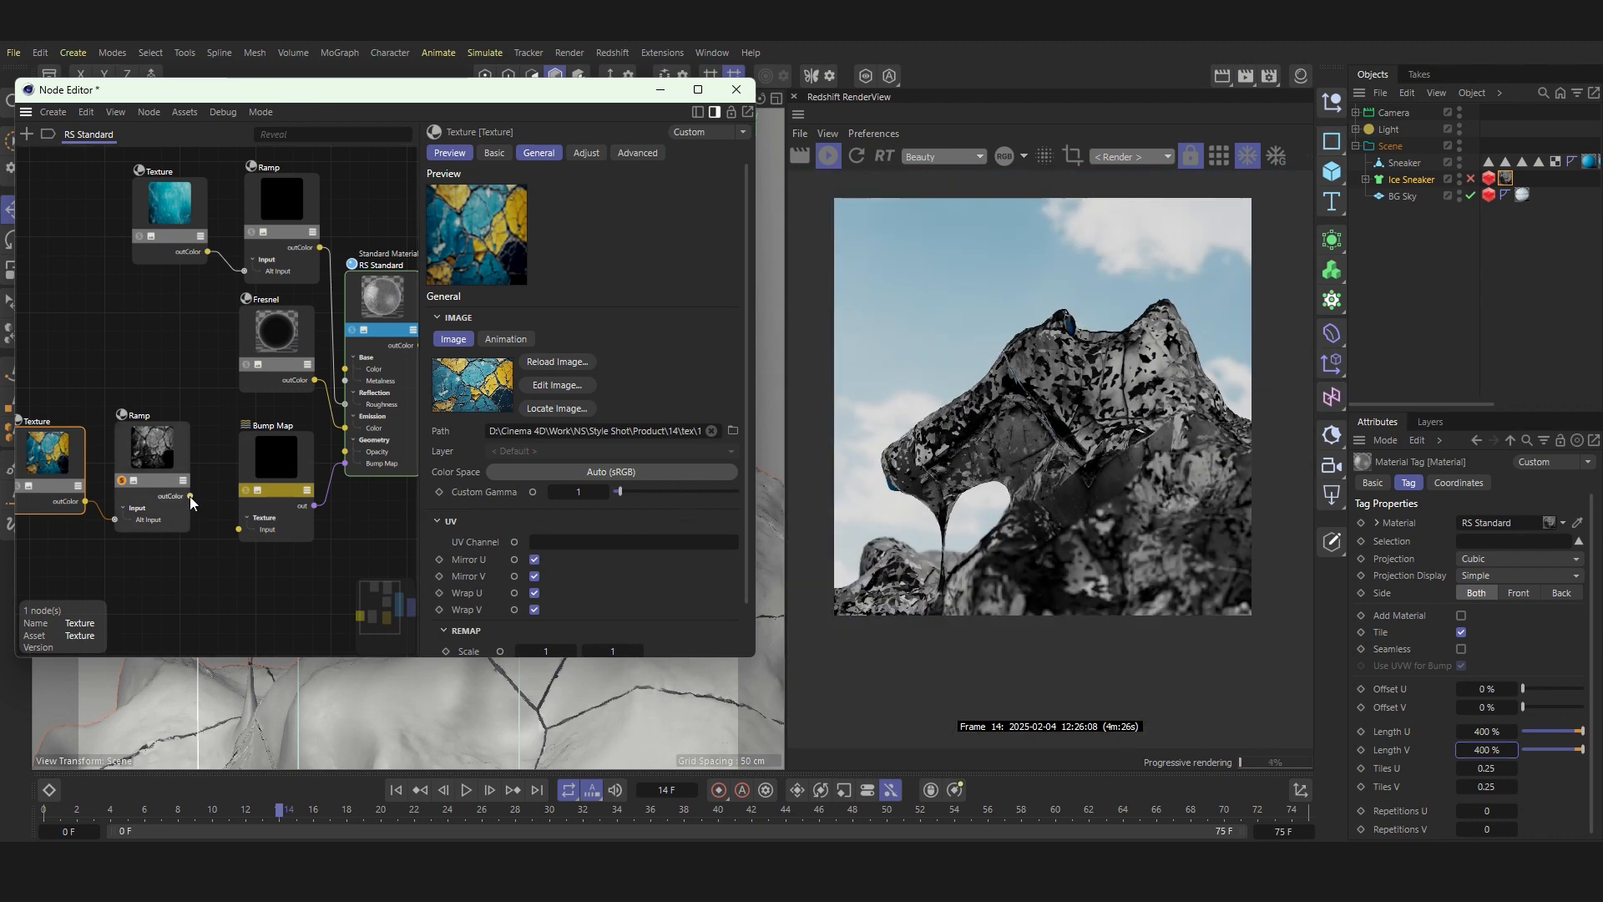
Step: Feed the second Ramp into the Bump Map's Input, set the Height Scale to -5, and inspect the bump up close
click(287, 457)
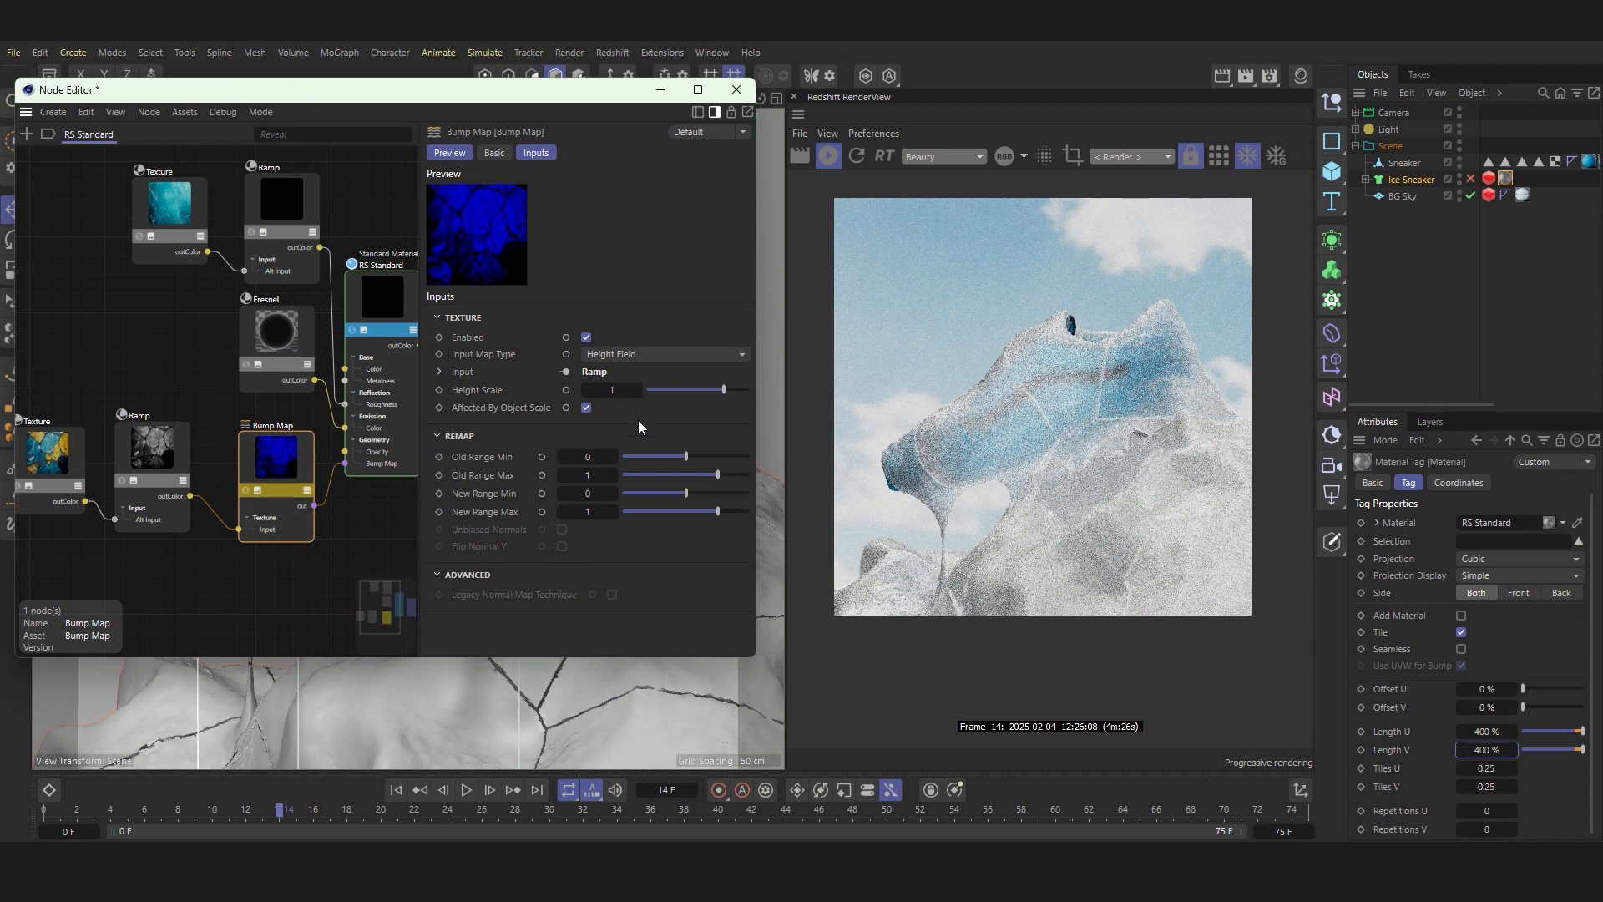
key(Return)
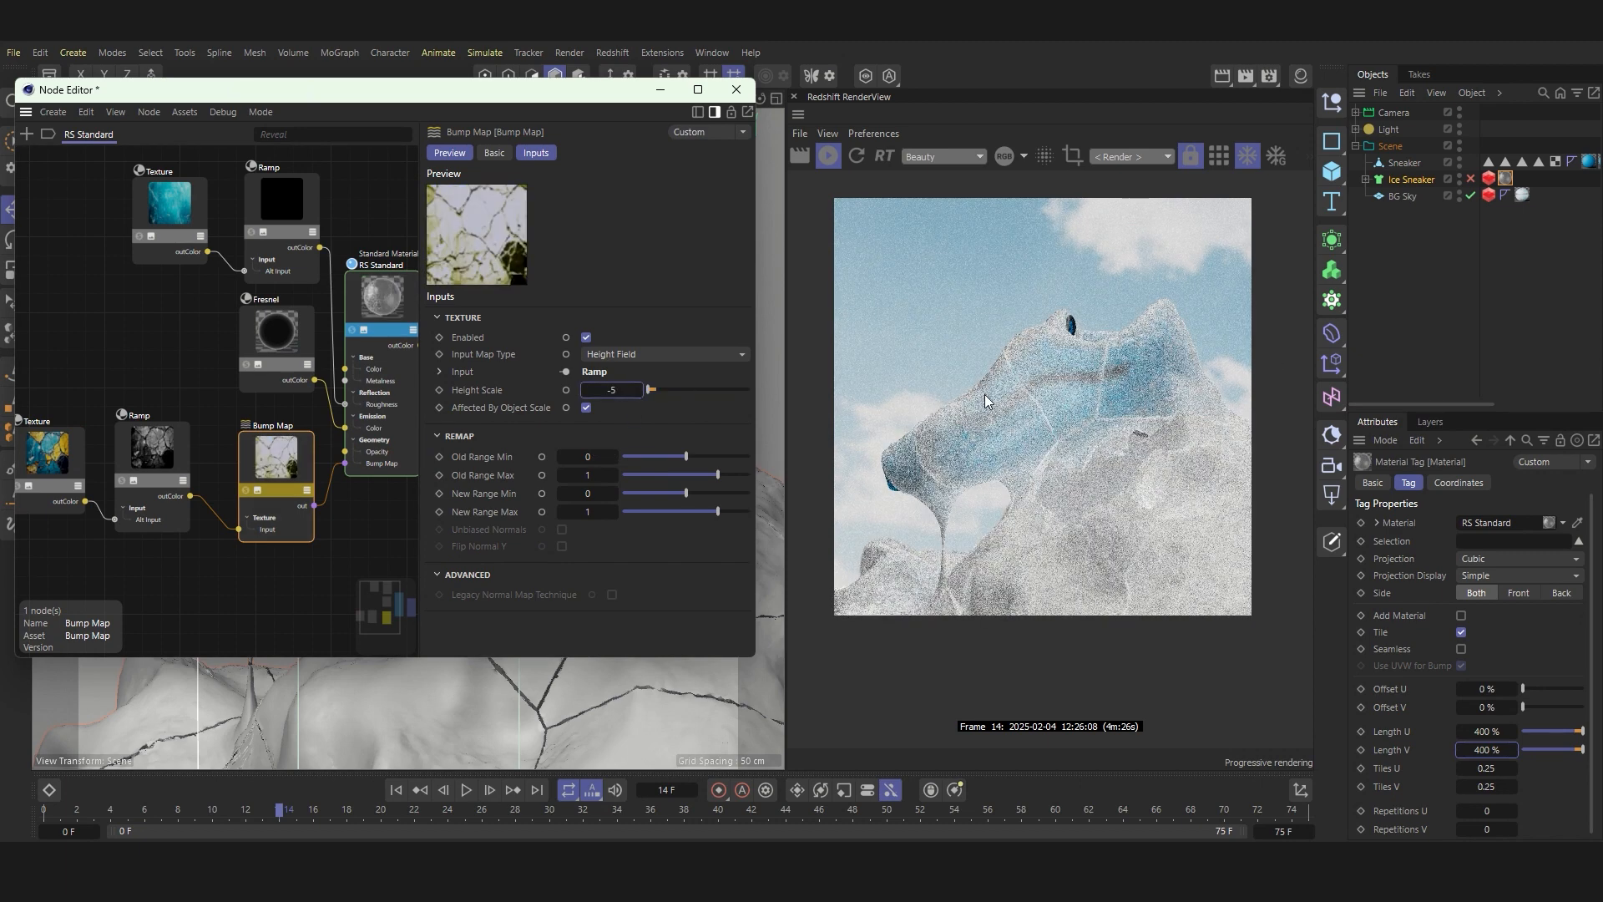
scroll(1025, 408, up, 5)
scroll(1025, 408, down, 4)
scroll(1216, 324, up, 3)
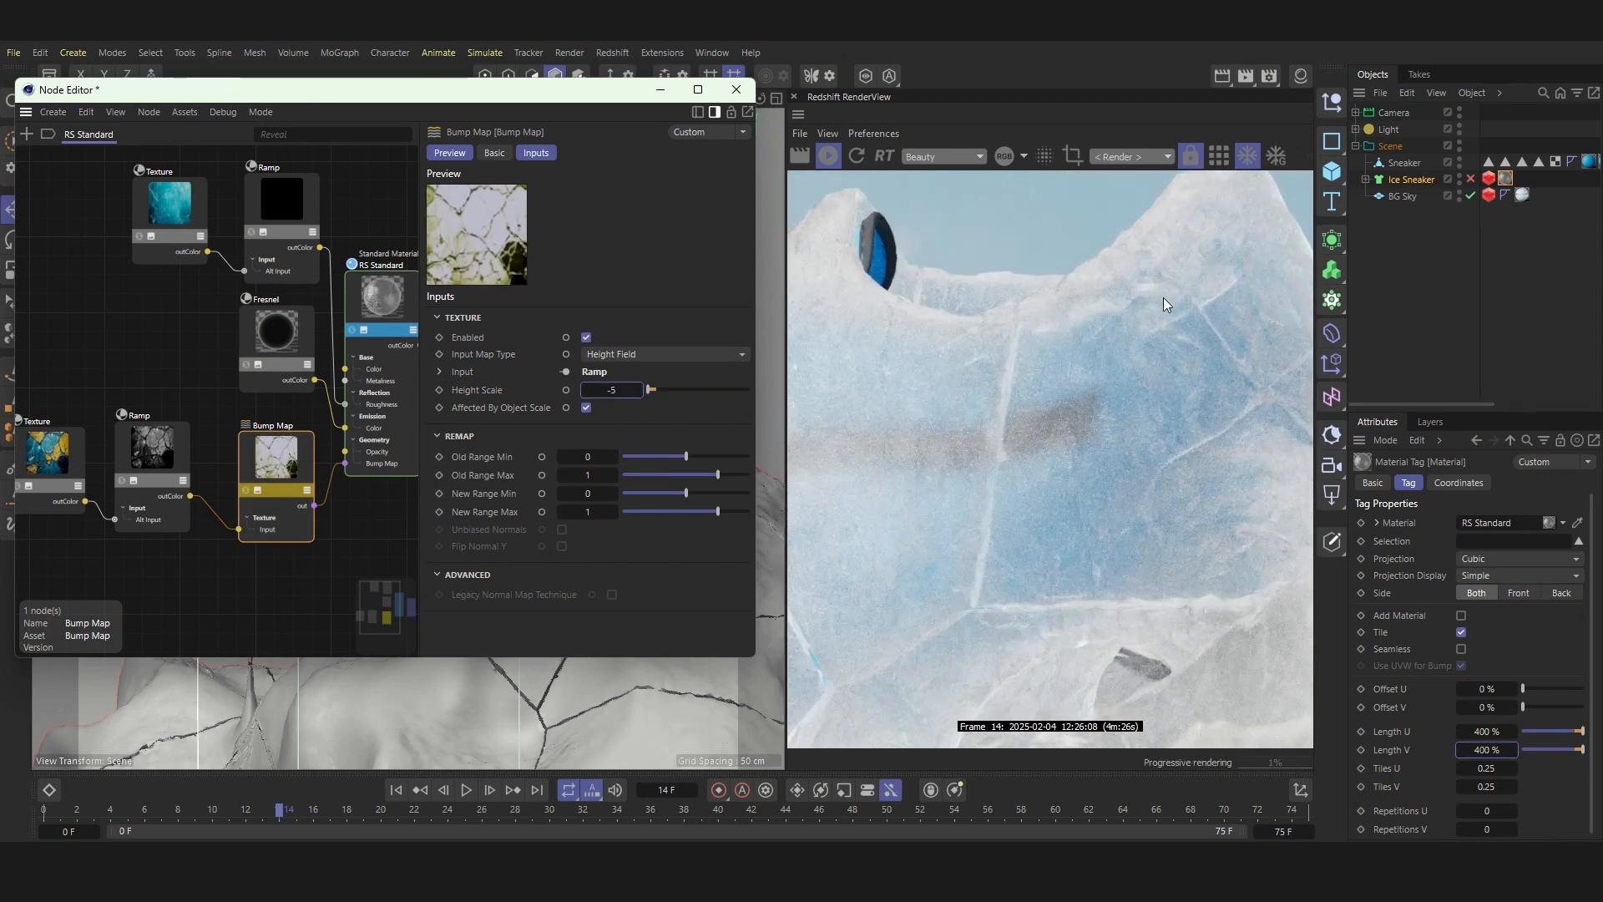
Step: Preview the second Ramp alone, move its black knot to about 19 %, and change that knot to light grey
click(155, 456)
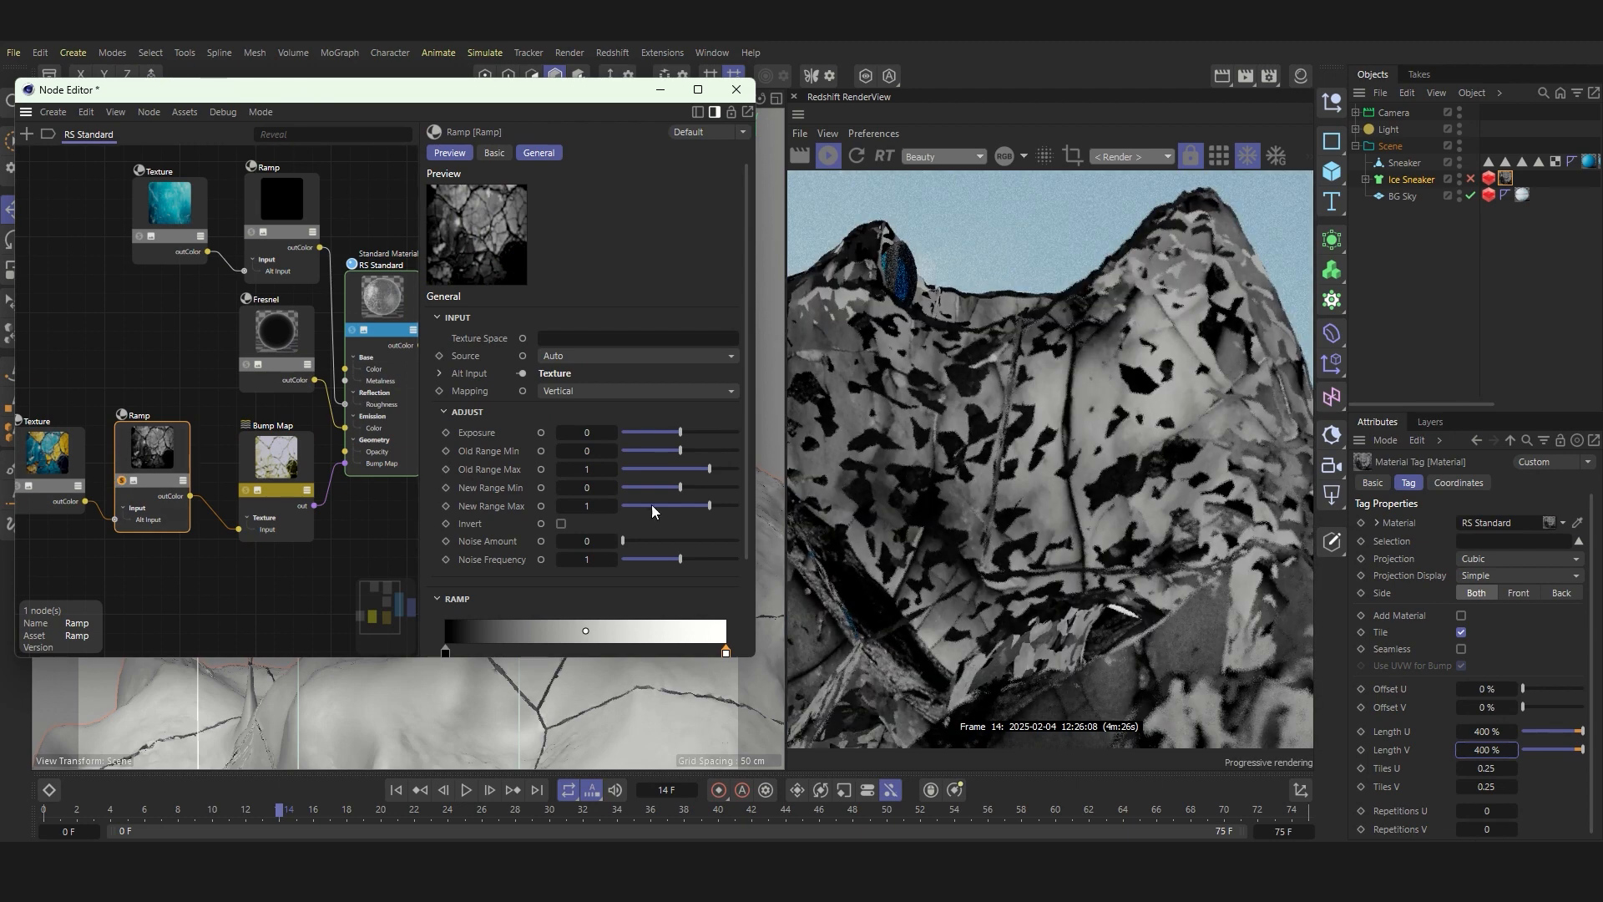
mouse_move(494, 532)
mouse_down()
mouse_move(476, 527)
mouse_move(502, 535)
mouse_up()
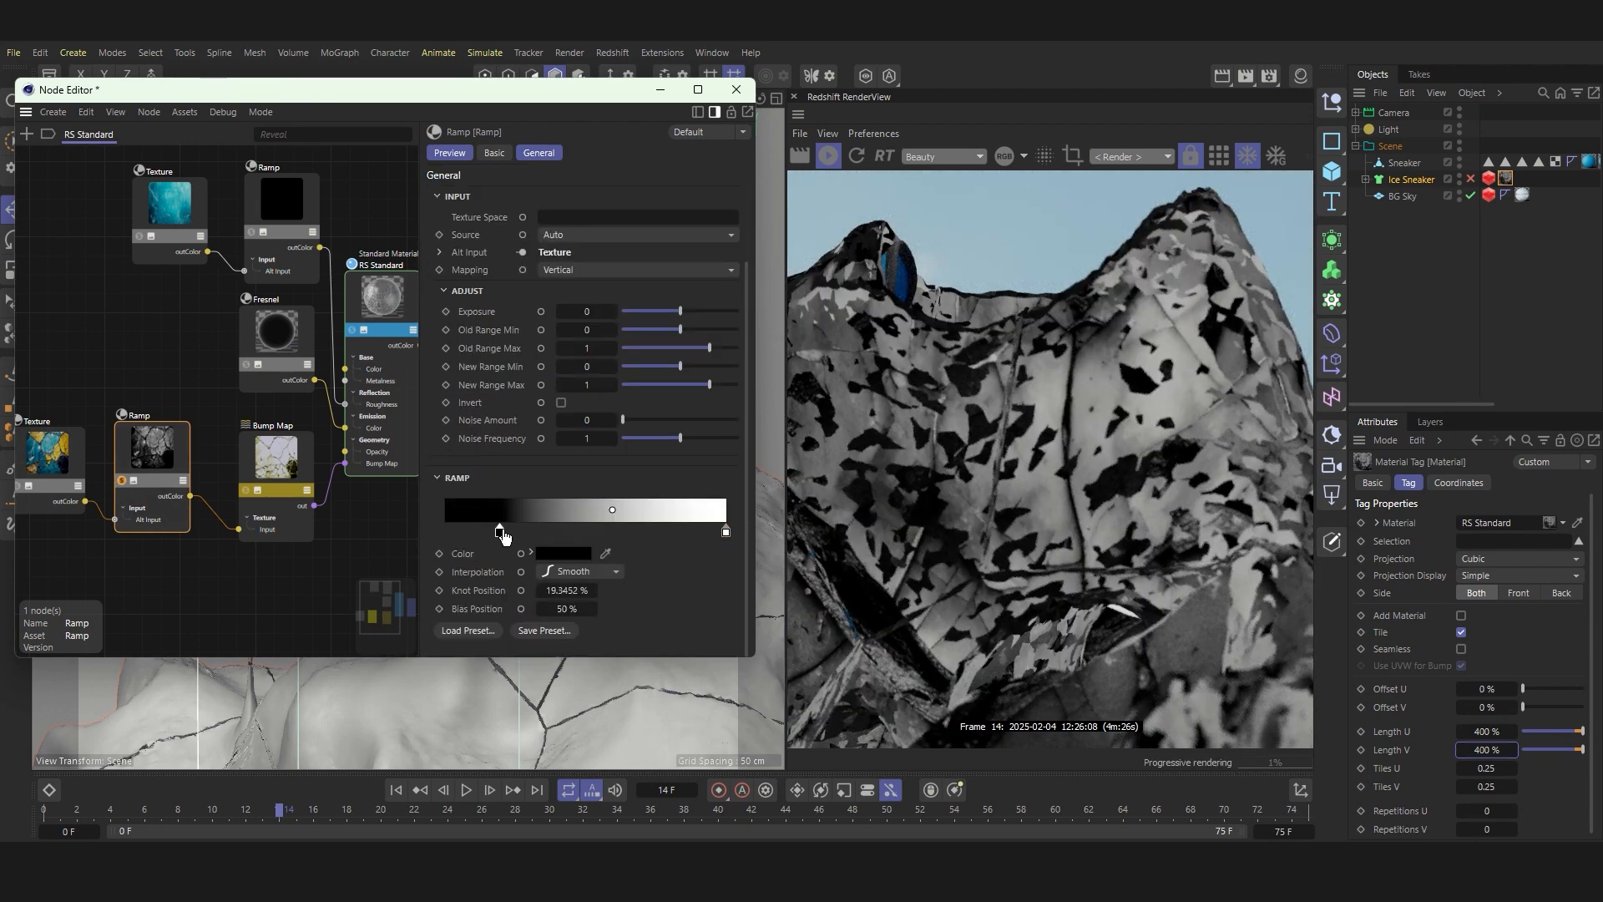
click(564, 553)
drag(607, 746, 674, 749)
drag(633, 576, 533, 414)
Step: Move the second Ramp's white knot to about 36 % and inspect the full material render up close
drag(718, 533, 554, 542)
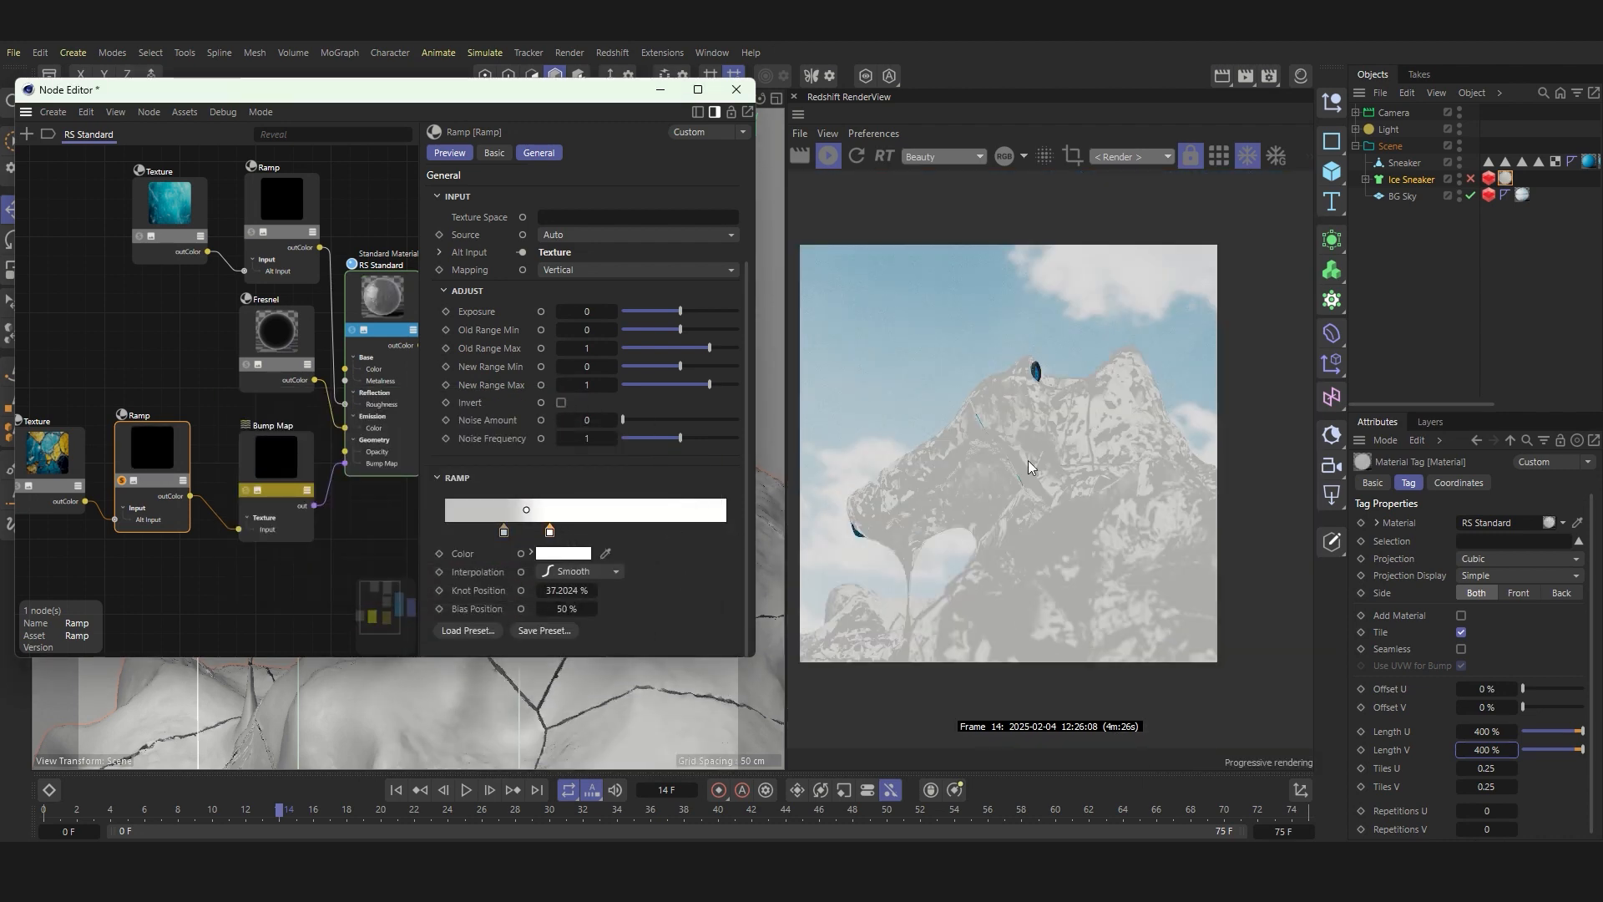
scroll(1028, 459, up, 2)
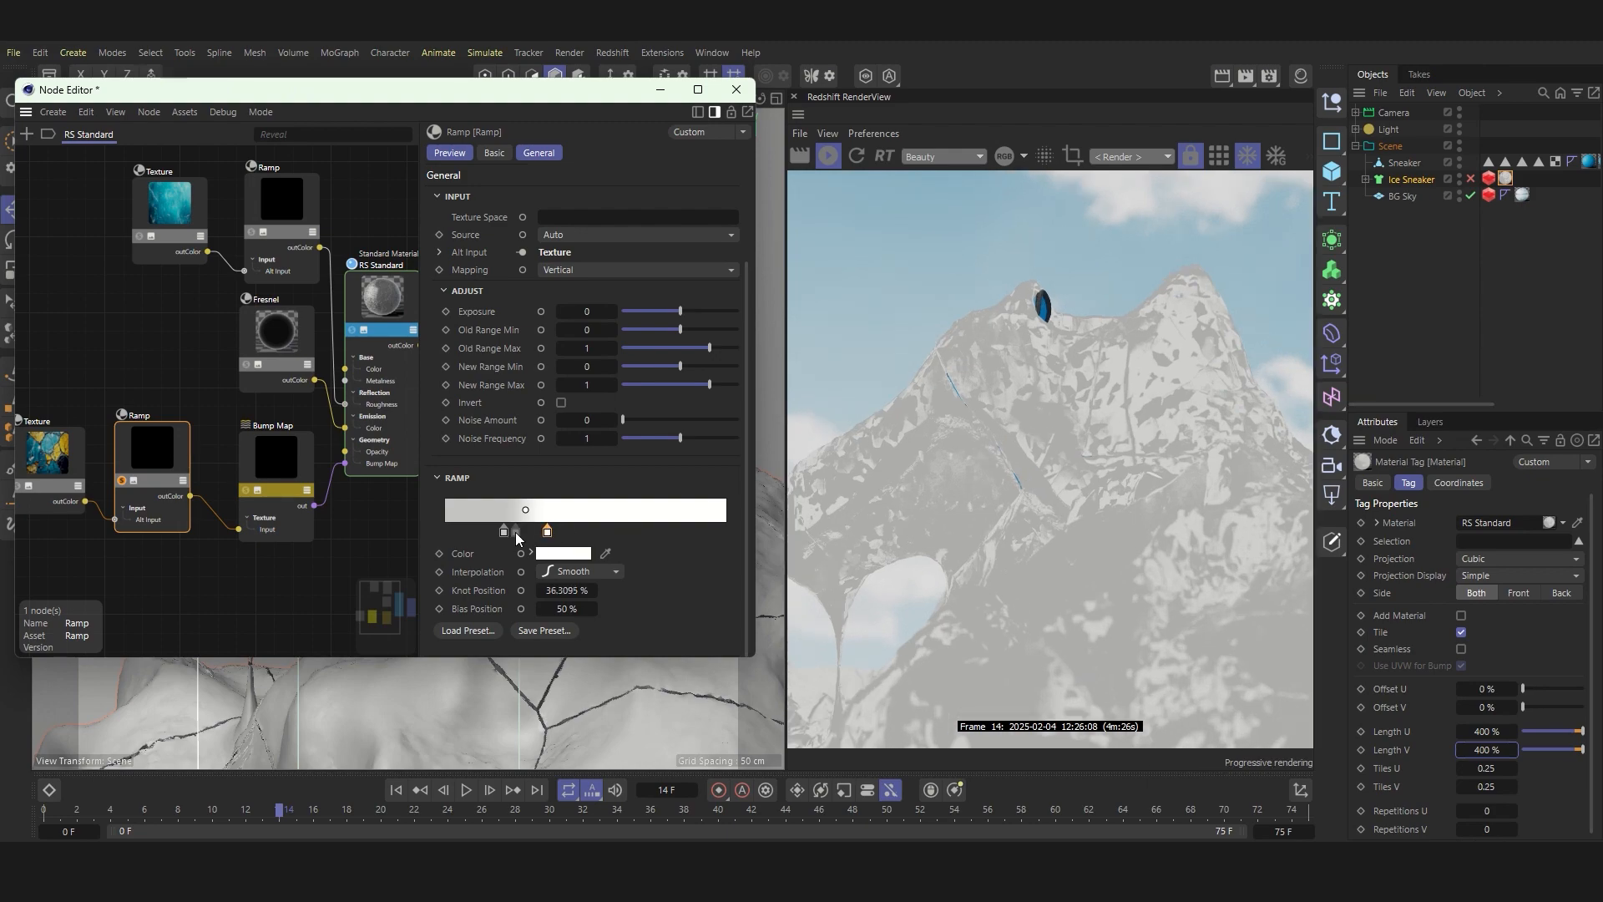
scroll(1144, 441, down, 2)
scroll(959, 428, up, 2)
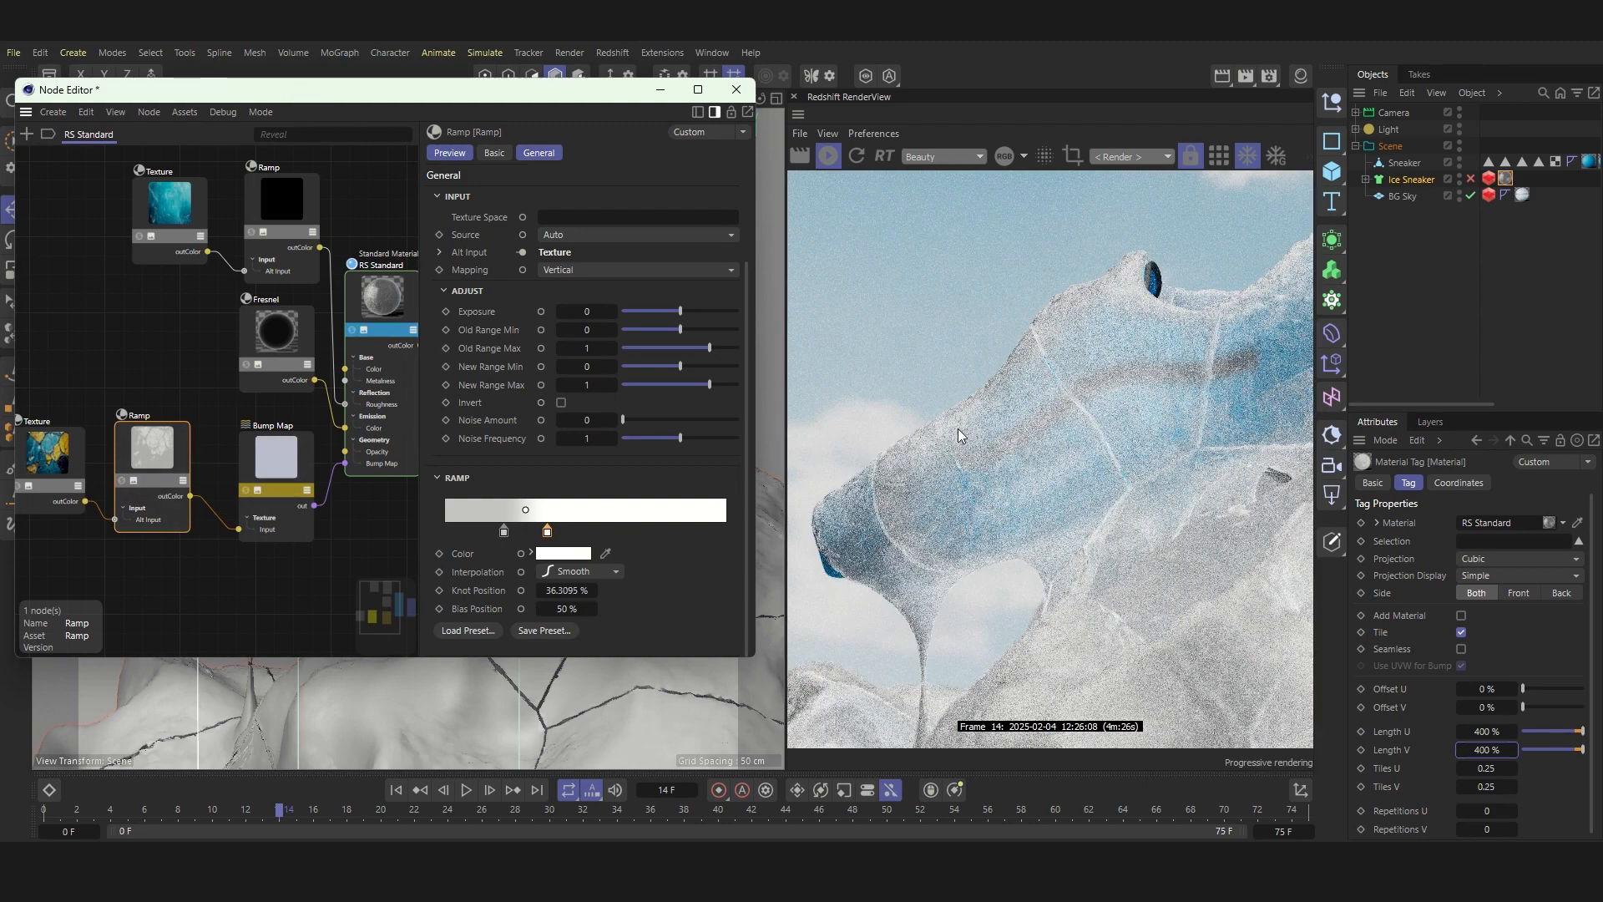
scroll(968, 425, down, 2)
scroll(1150, 369, up, 2)
scroll(1149, 371, up, 2)
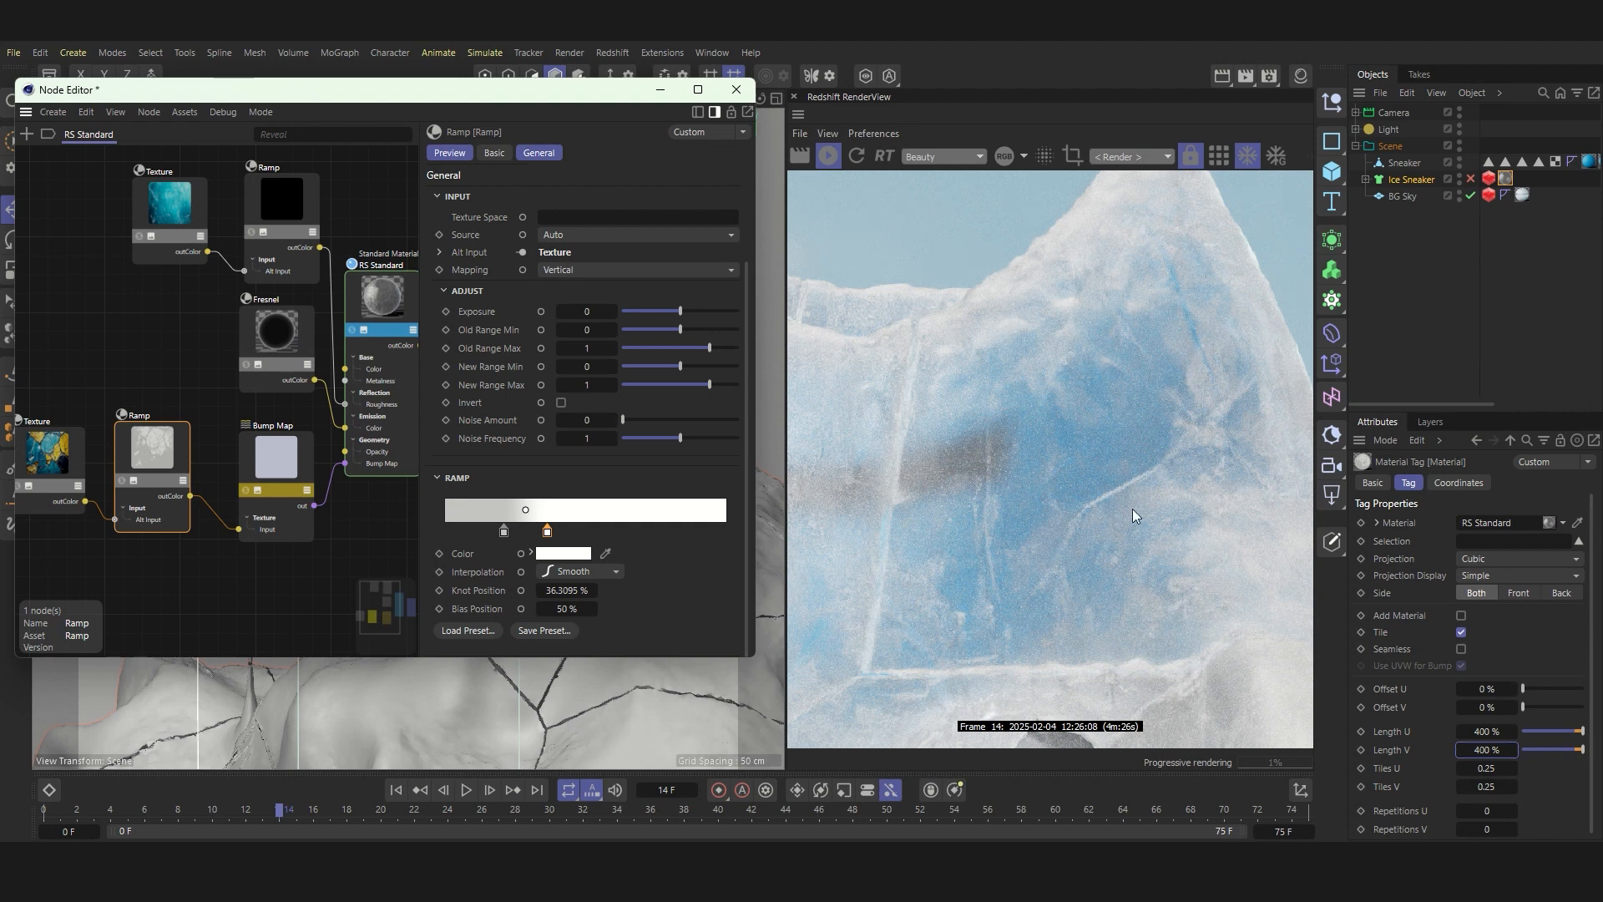
scroll(1159, 383, down, 3)
scroll(1109, 454, up, 1)
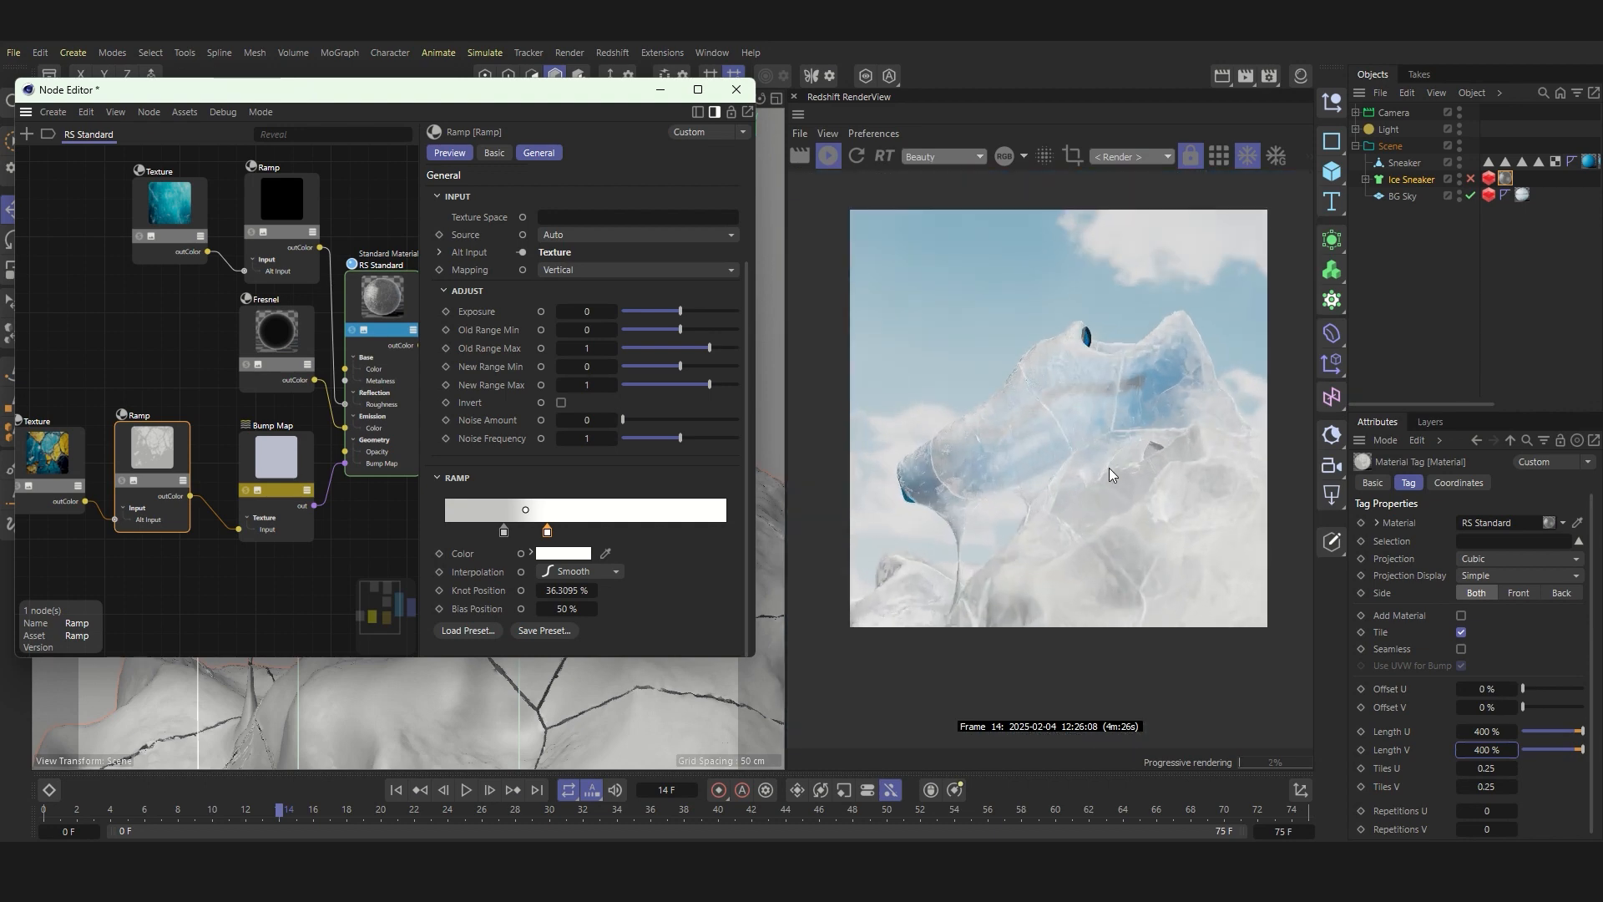
Step: Set the Bump Map's Height Scale to -0.5 and inspect the softened cracks in the render
click(282, 450)
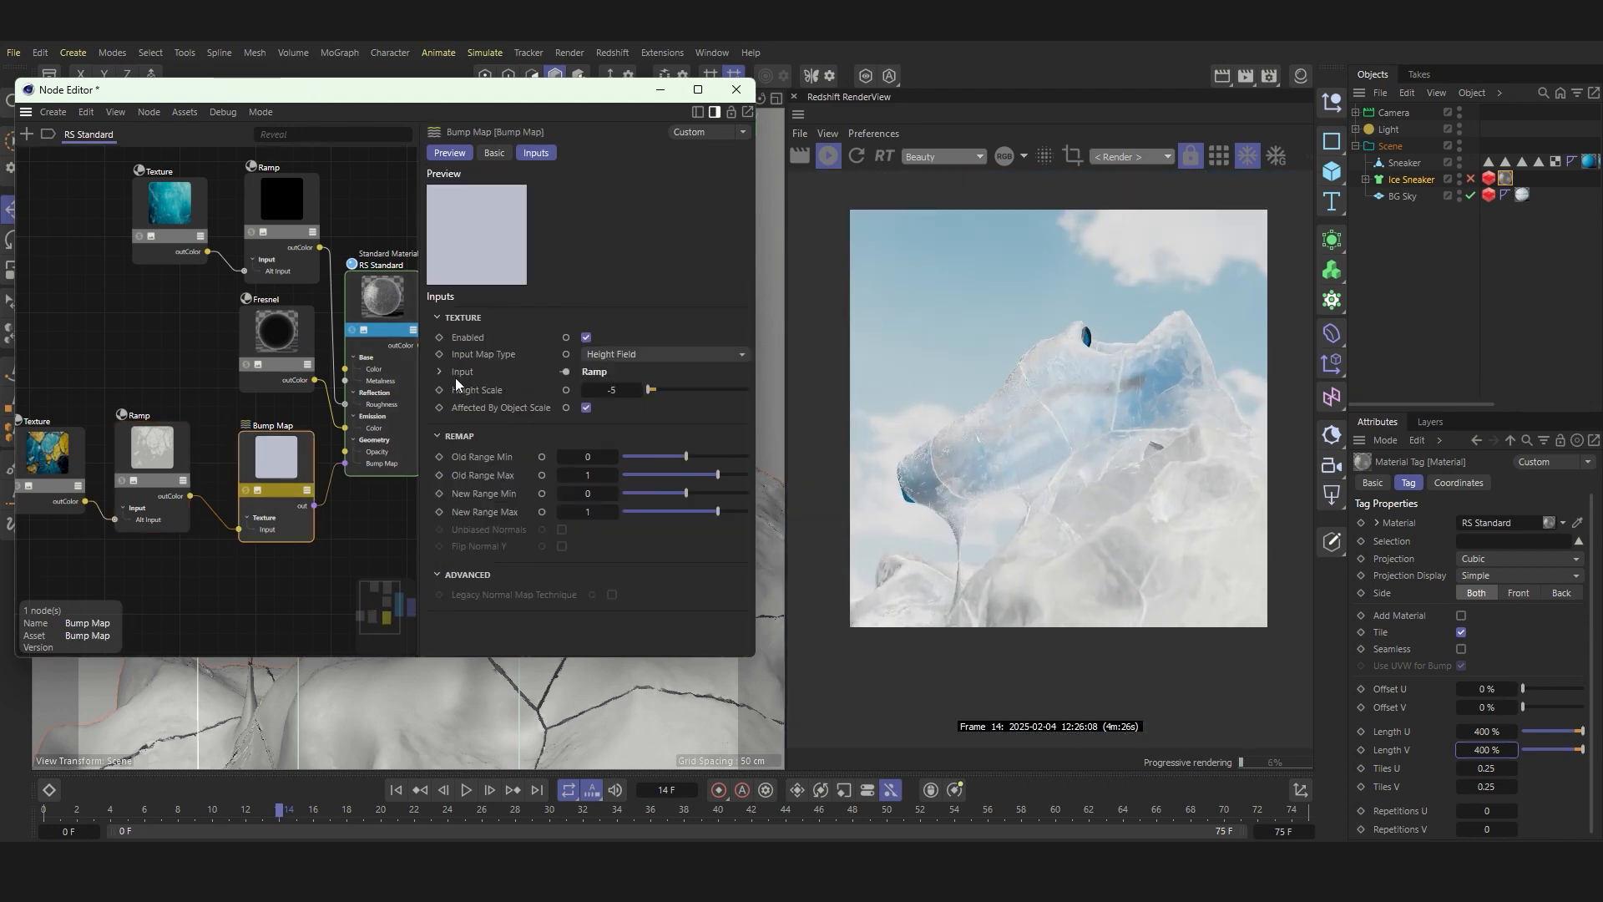
click(614, 391)
text(-0.5)
key(Return)
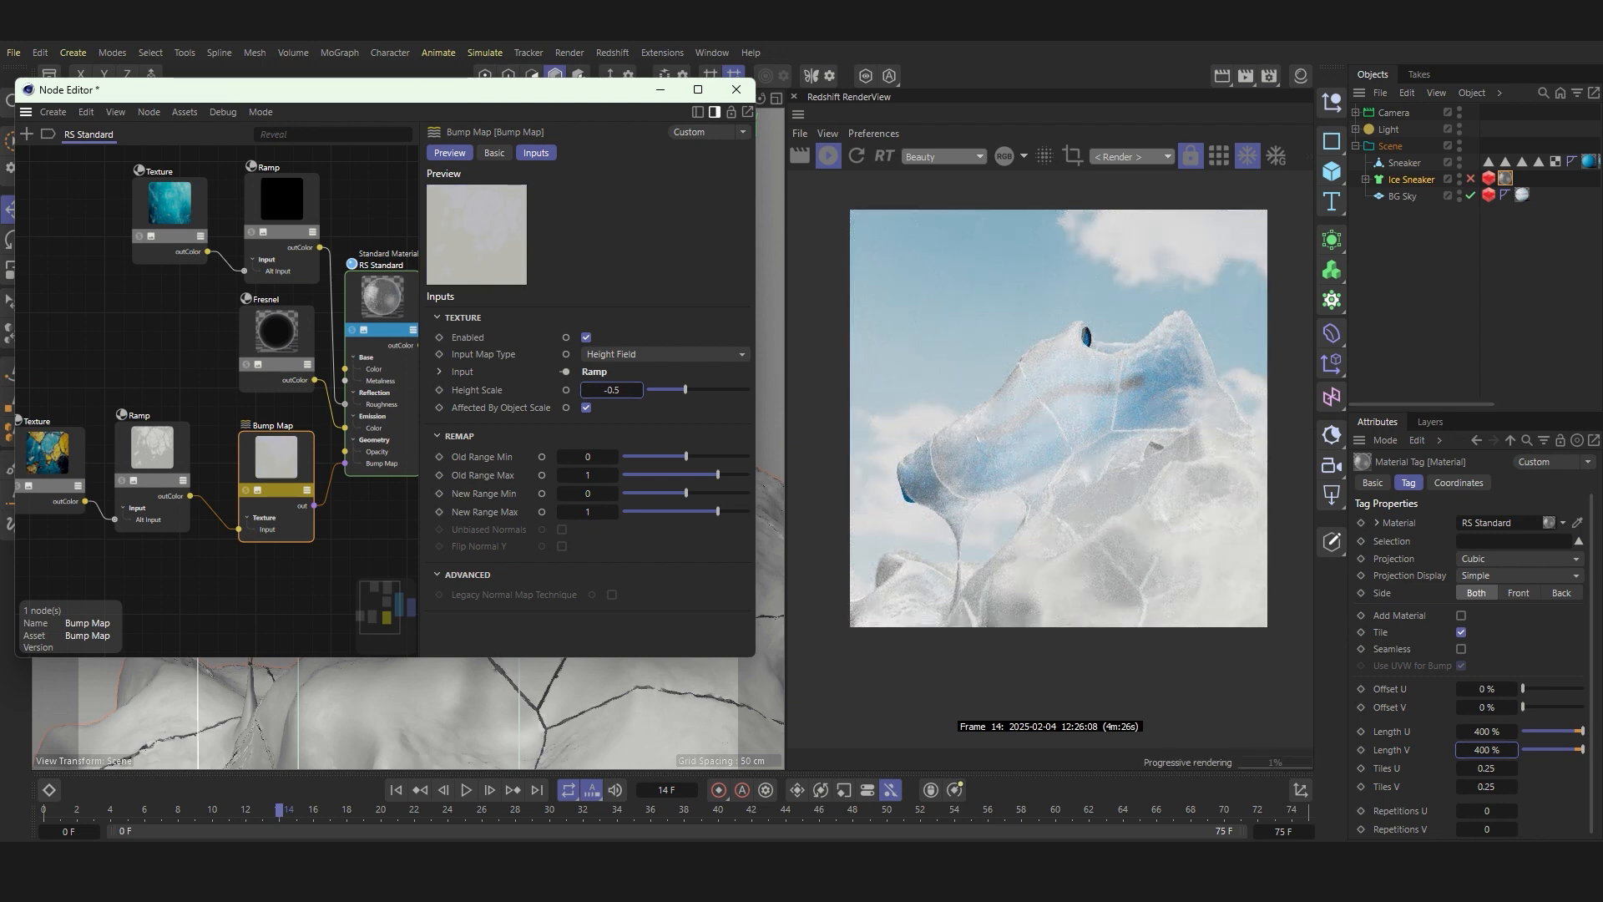
scroll(1199, 413, up, 5)
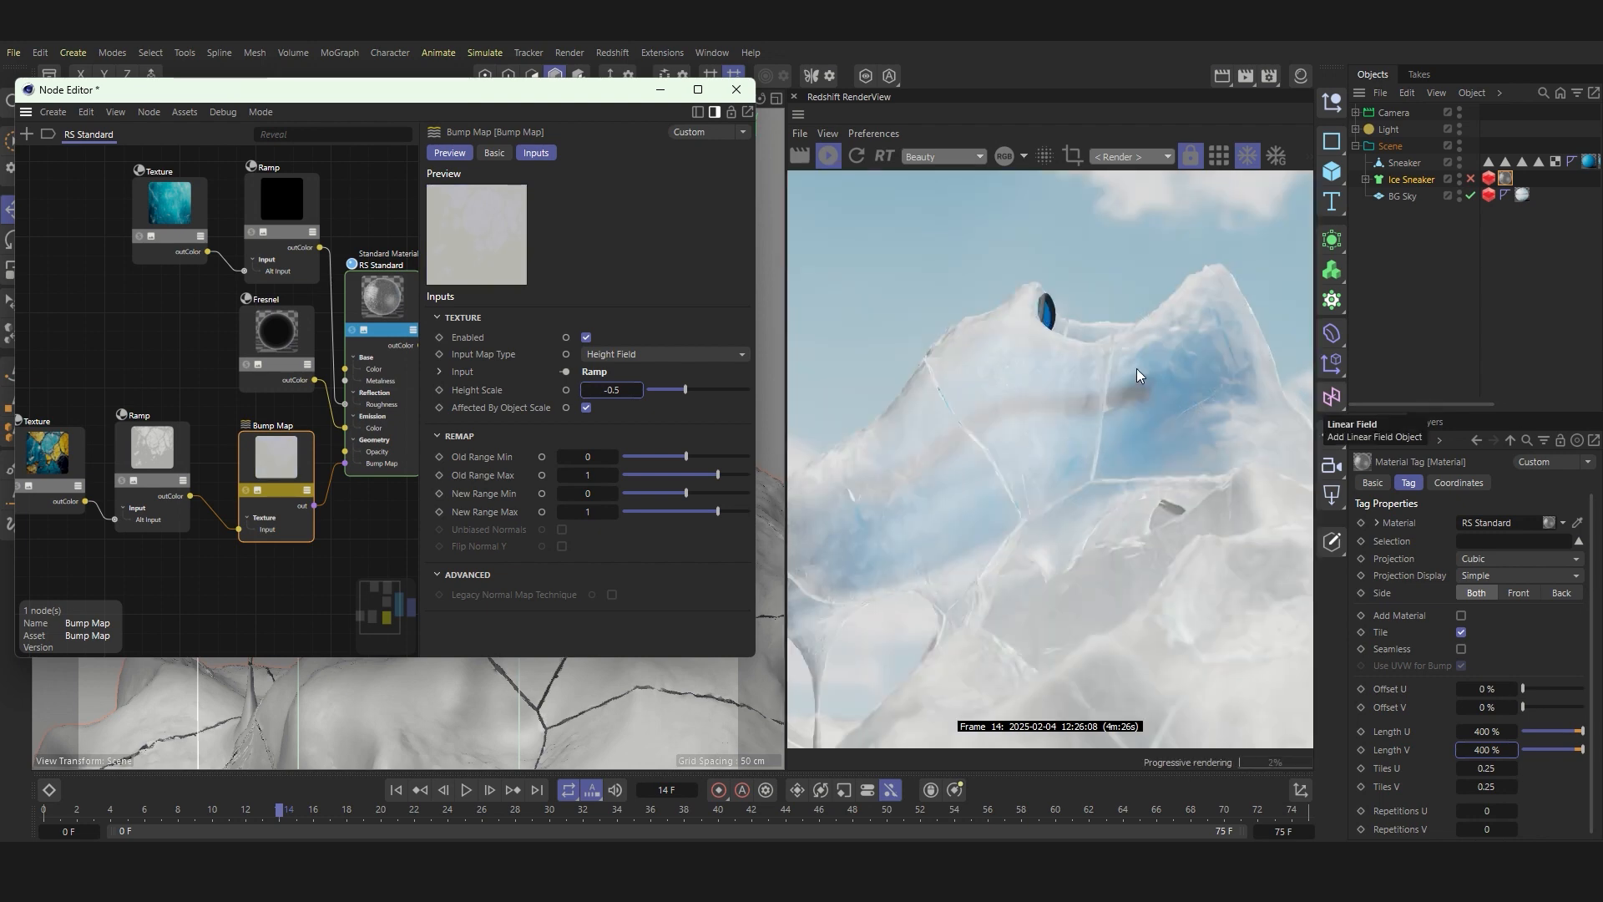
scroll(1206, 368, down, 5)
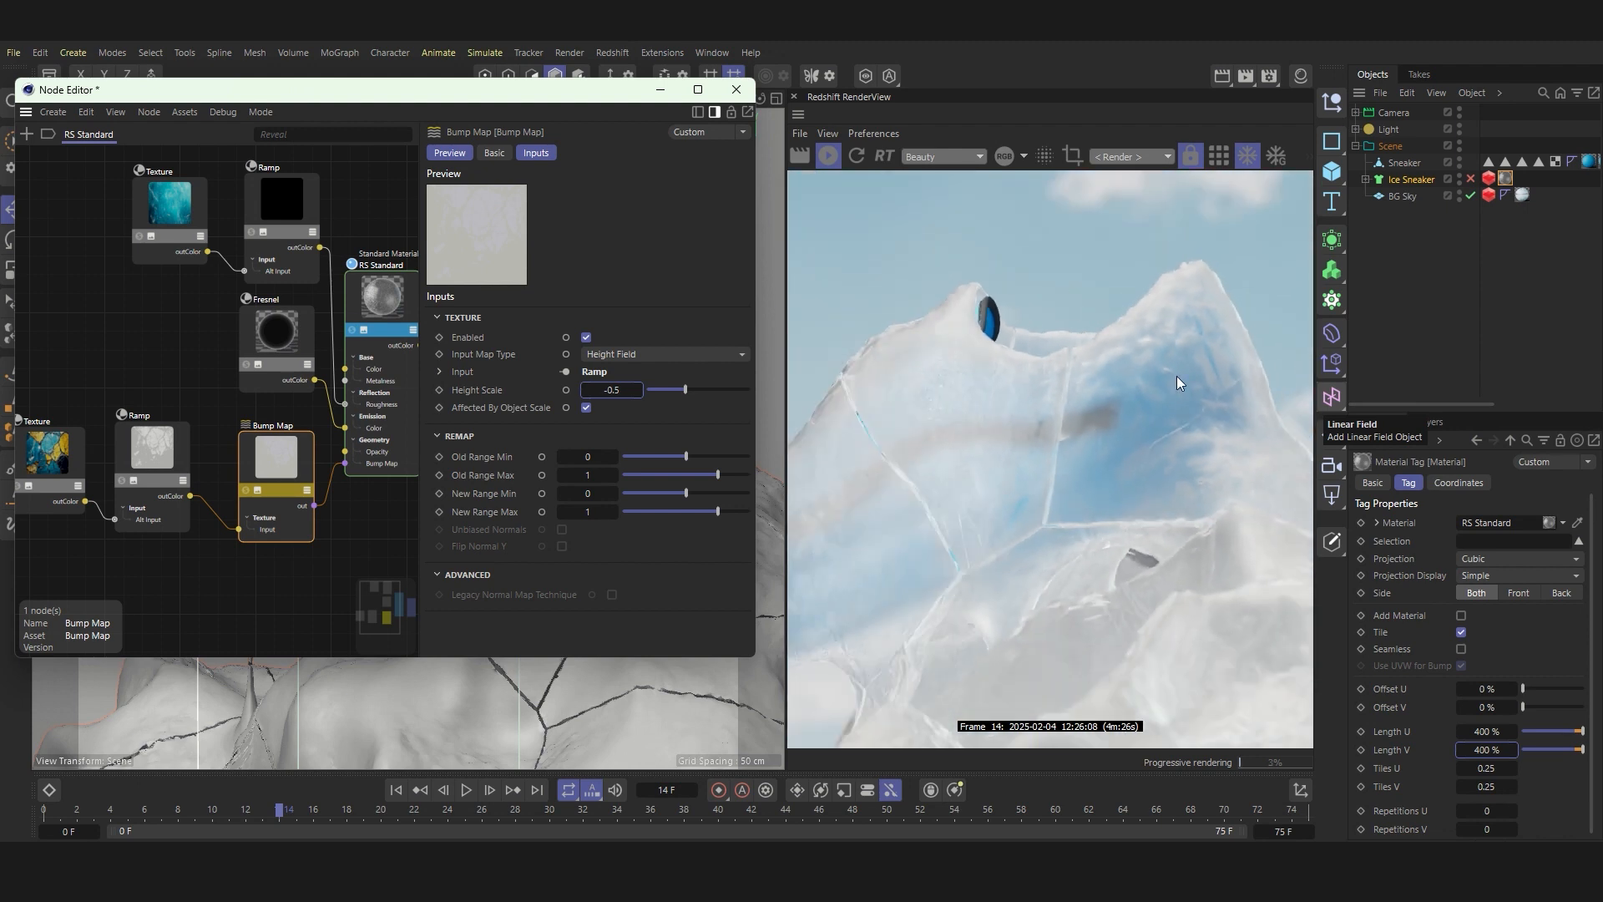
scroll(258, 383, down, 3)
scroll(278, 304, up, 3)
Step: Add a new Standard Material node and place it below the RS Standard node
click(278, 304)
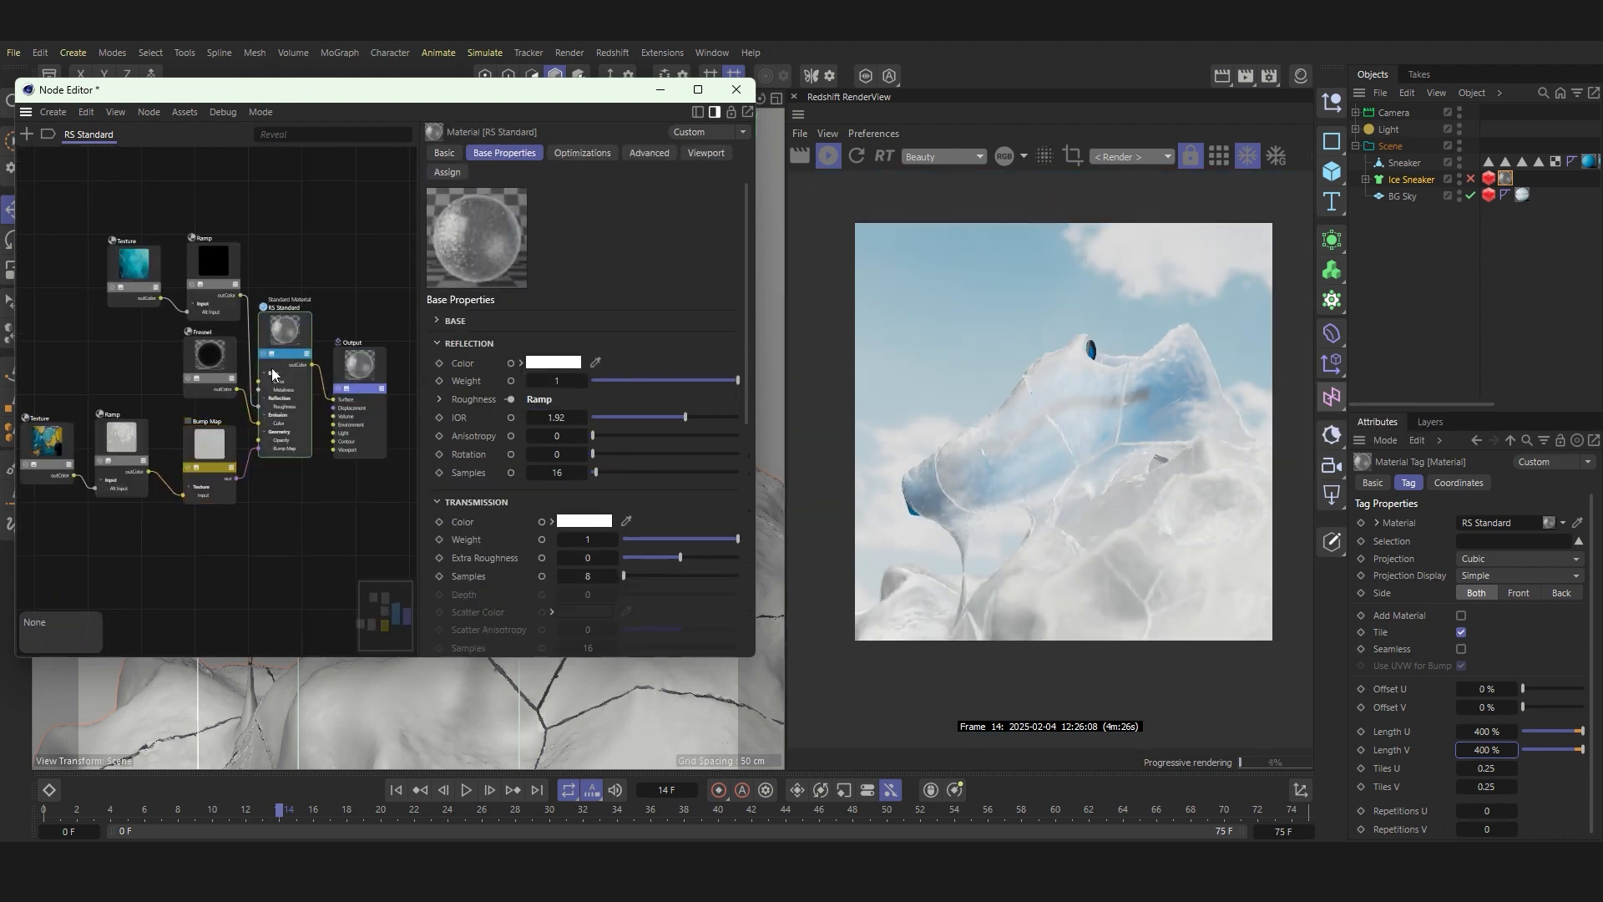
scroll(273, 368, down, 2)
middle_drag(276, 435, 284, 352)
click(31, 137)
text(s)
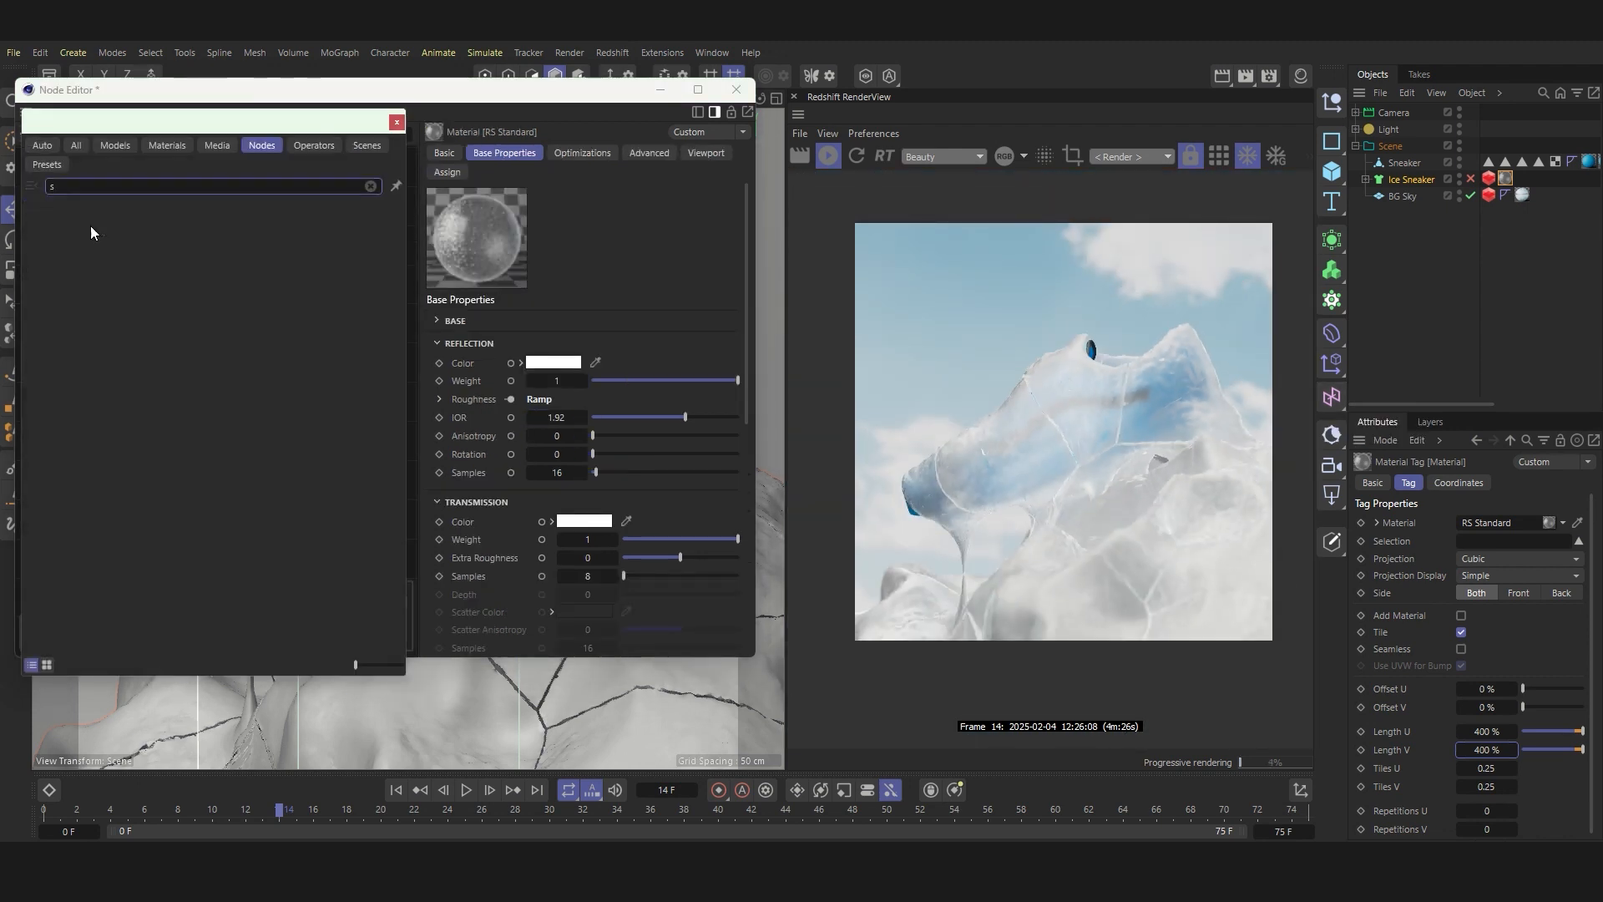
text(astand)
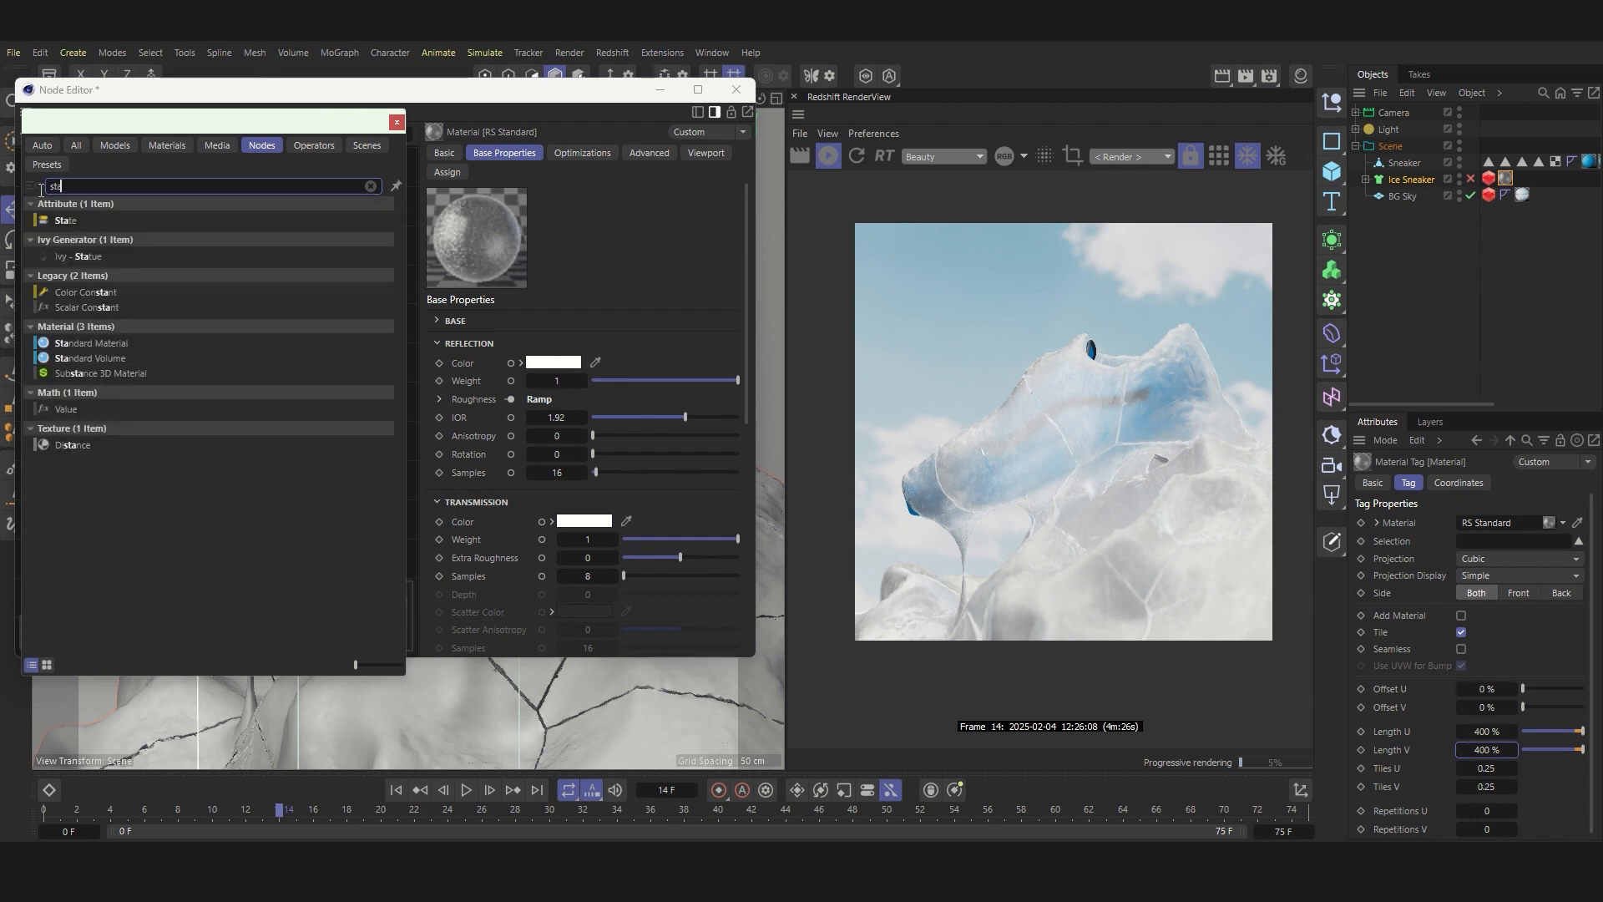
double_click(86, 225)
drag(214, 384, 284, 412)
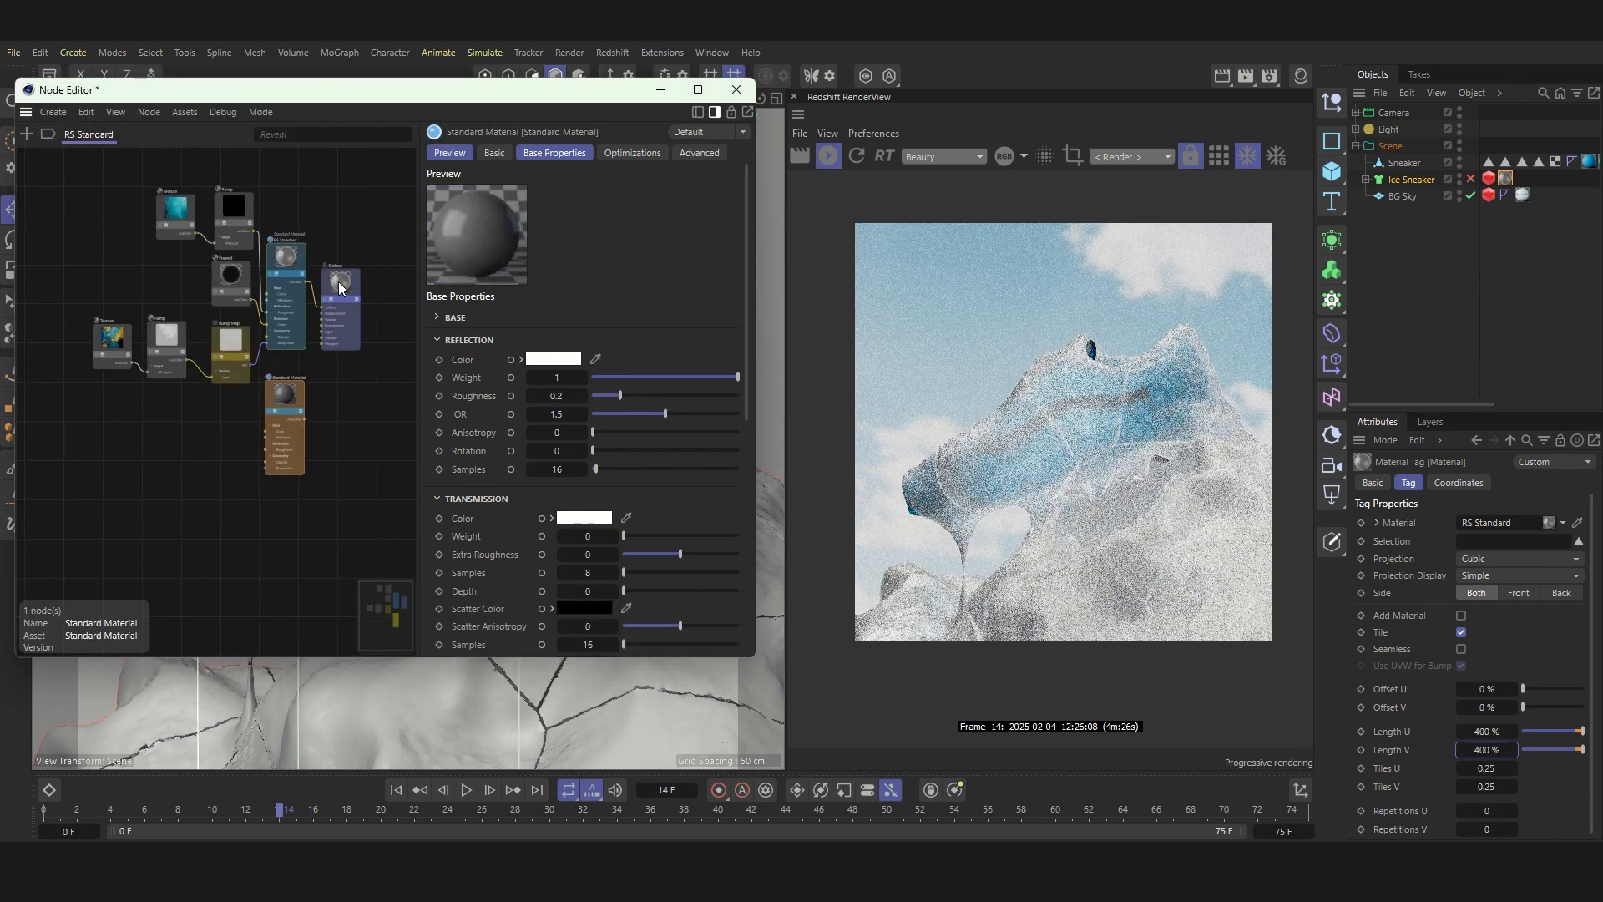
Step: Reposition the Output node and connect the new Standard Material's output to its Surface input
drag(337, 286, 334, 324)
click(293, 402)
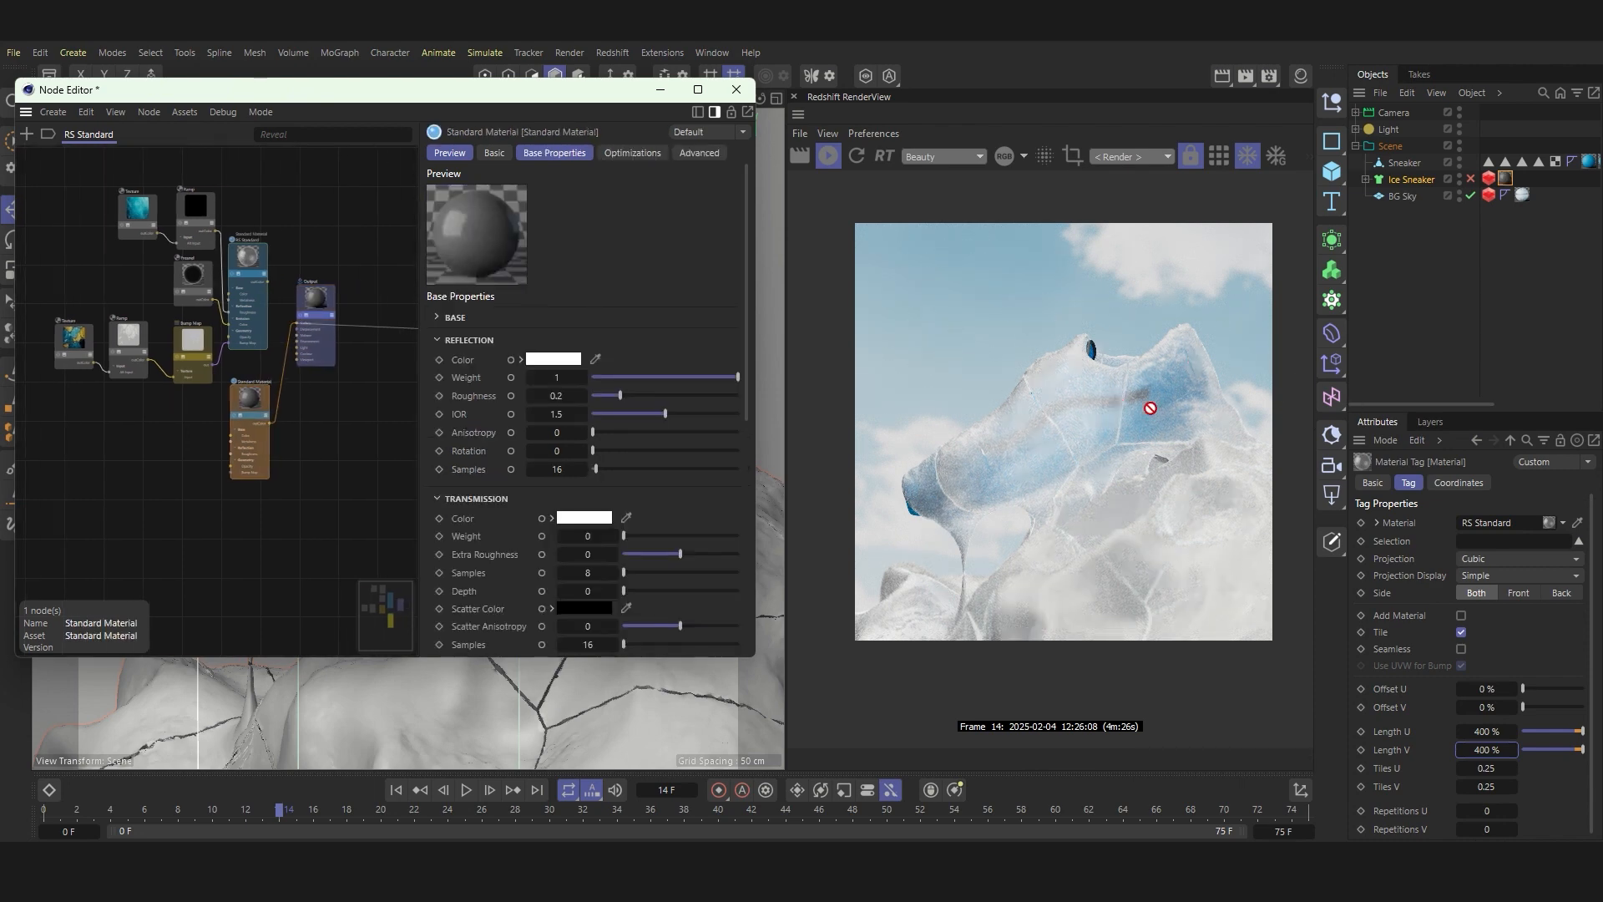
scroll(207, 365, down, 2)
scroll(118, 354, up, 3)
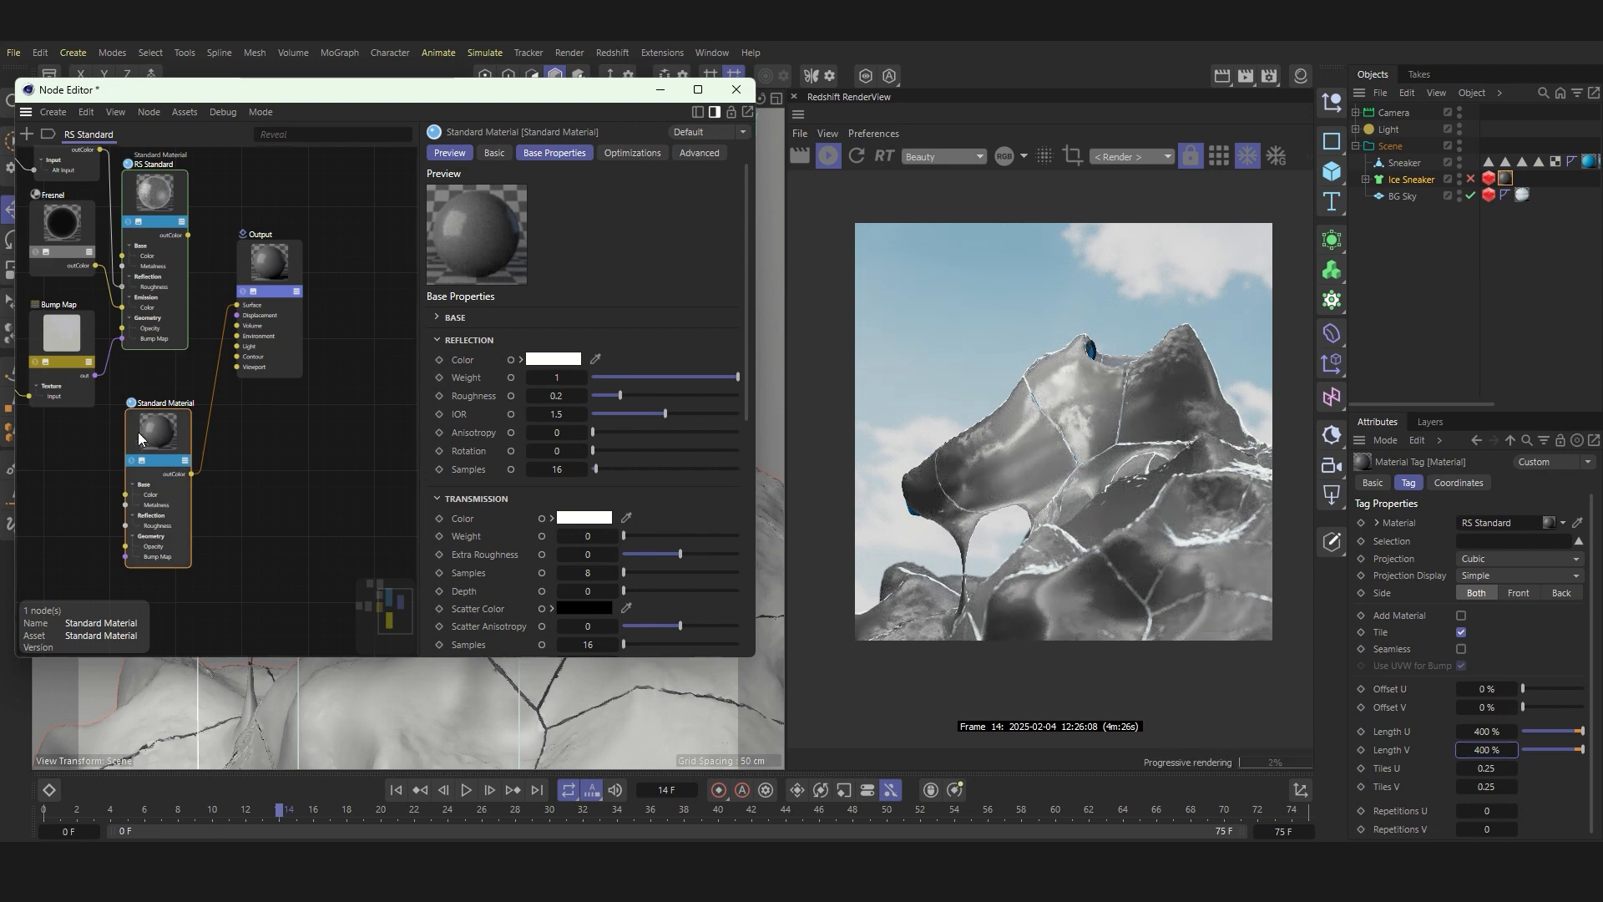
drag(138, 433, 143, 426)
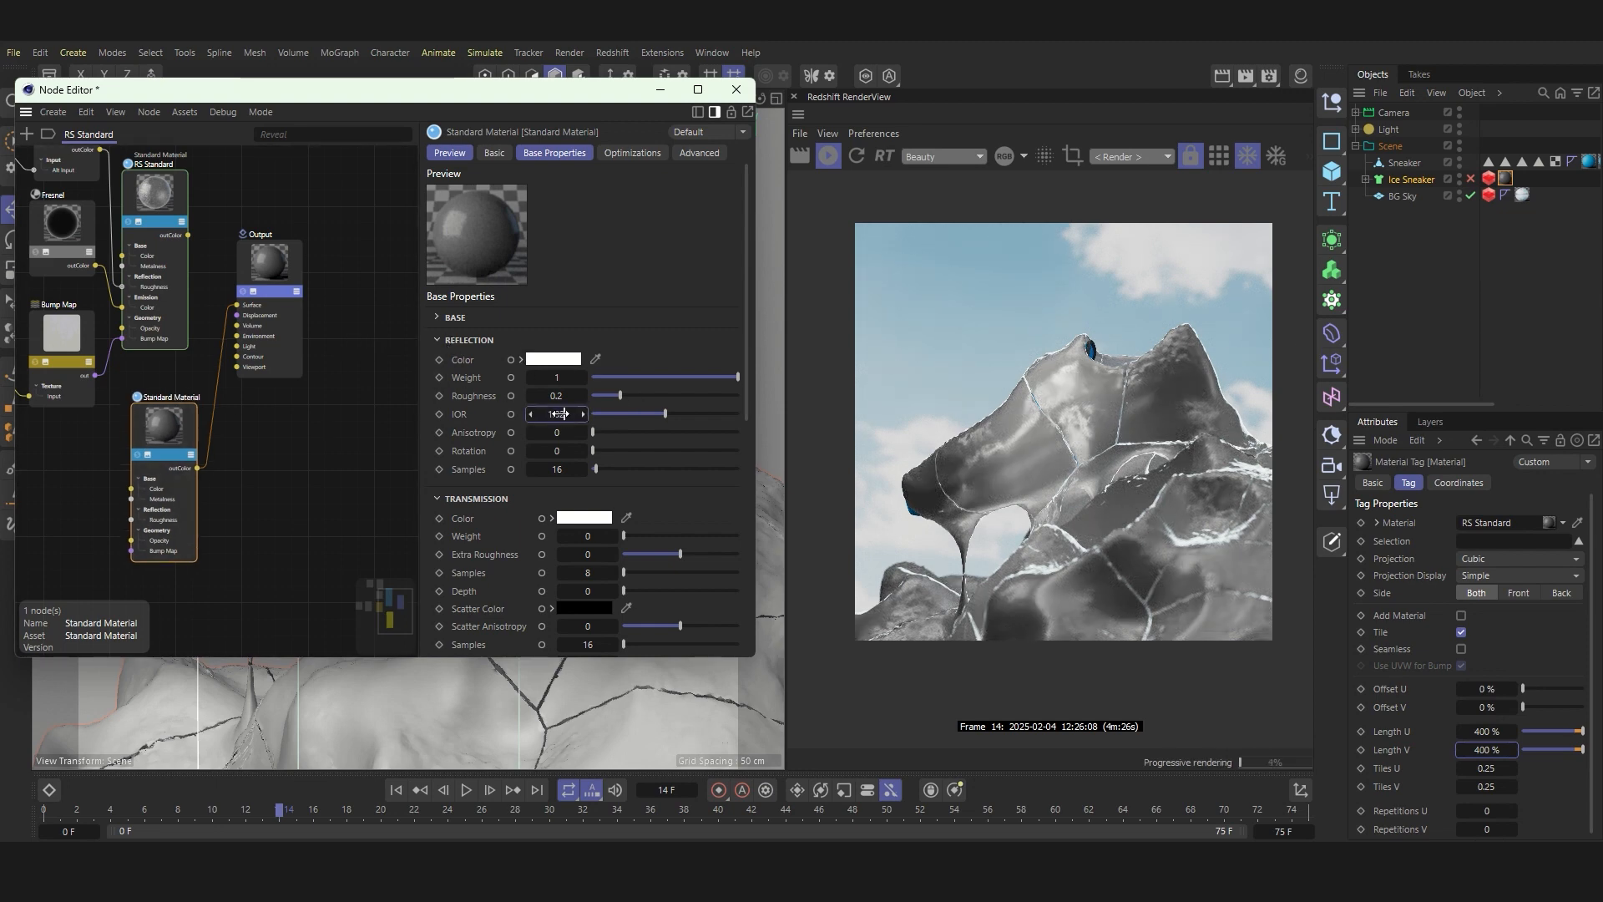
Step: Set the new Standard Material's reflection IOR to 1.92 and its transmission weight to 1
drag(560, 414, 585, 414)
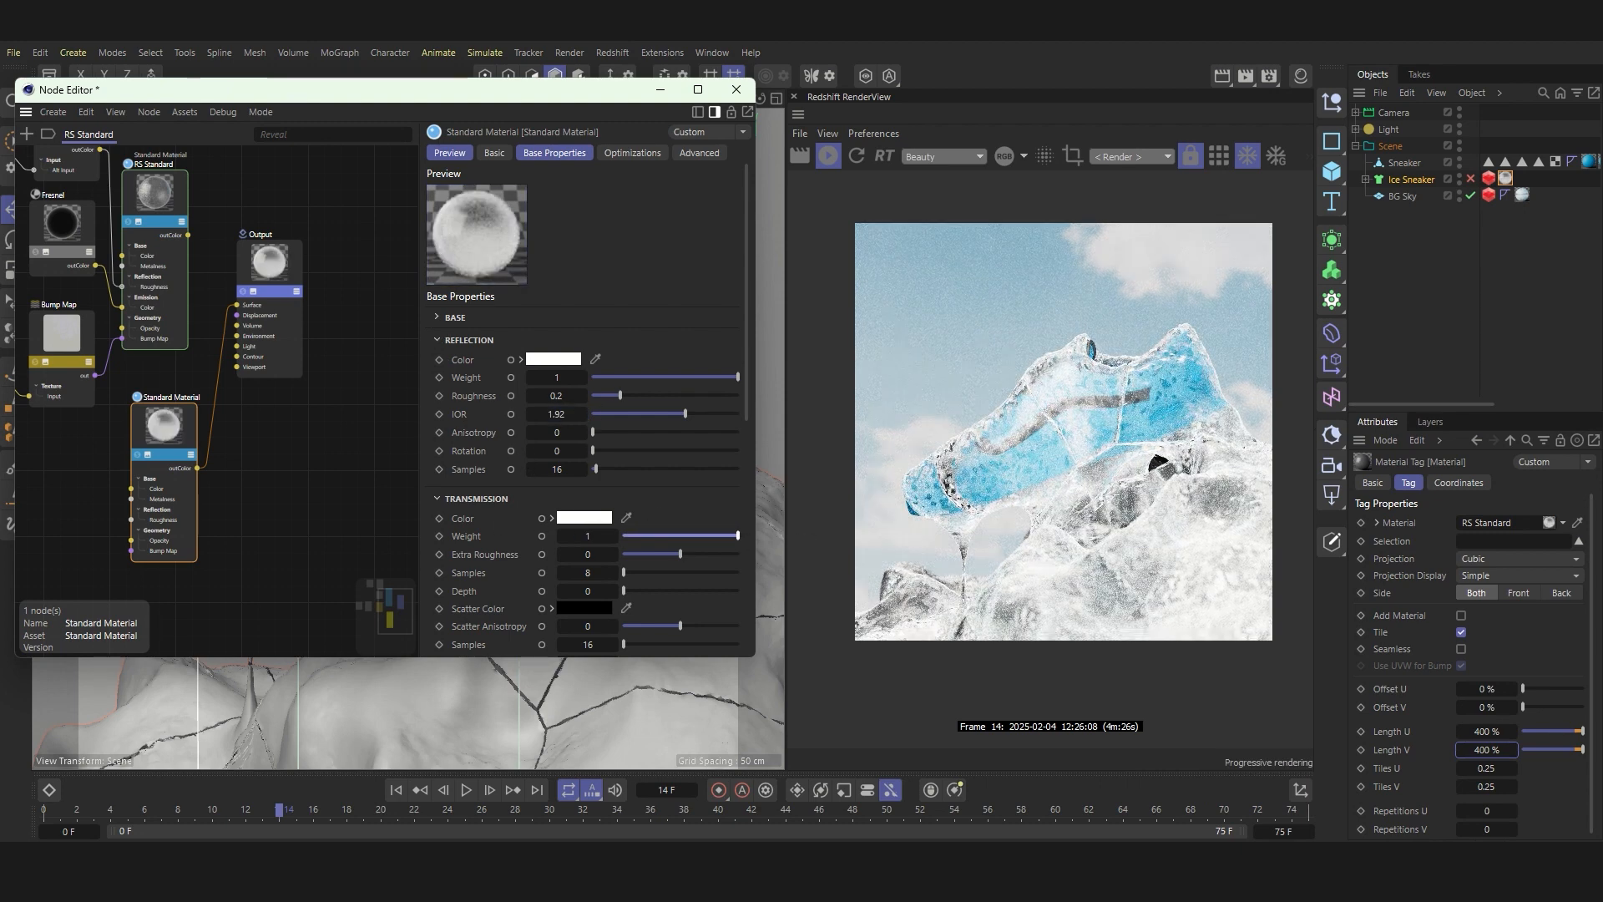
click(435, 341)
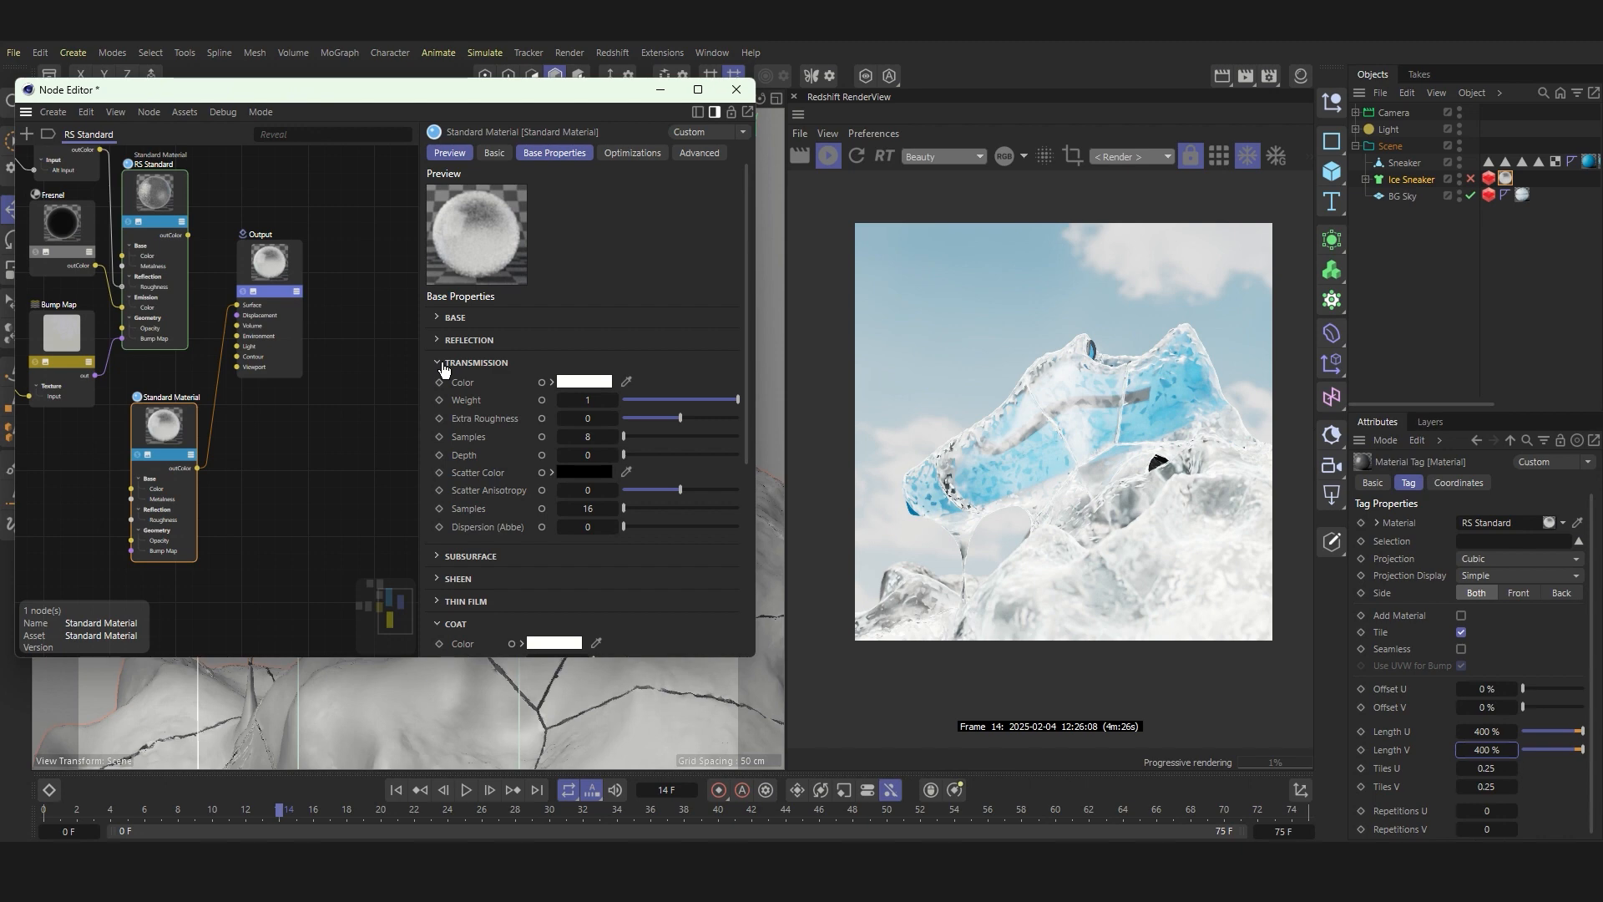
click(440, 364)
Step: Set the Standard Material's emission weight to 0.4 and tint its emission color very pale cyan
click(441, 455)
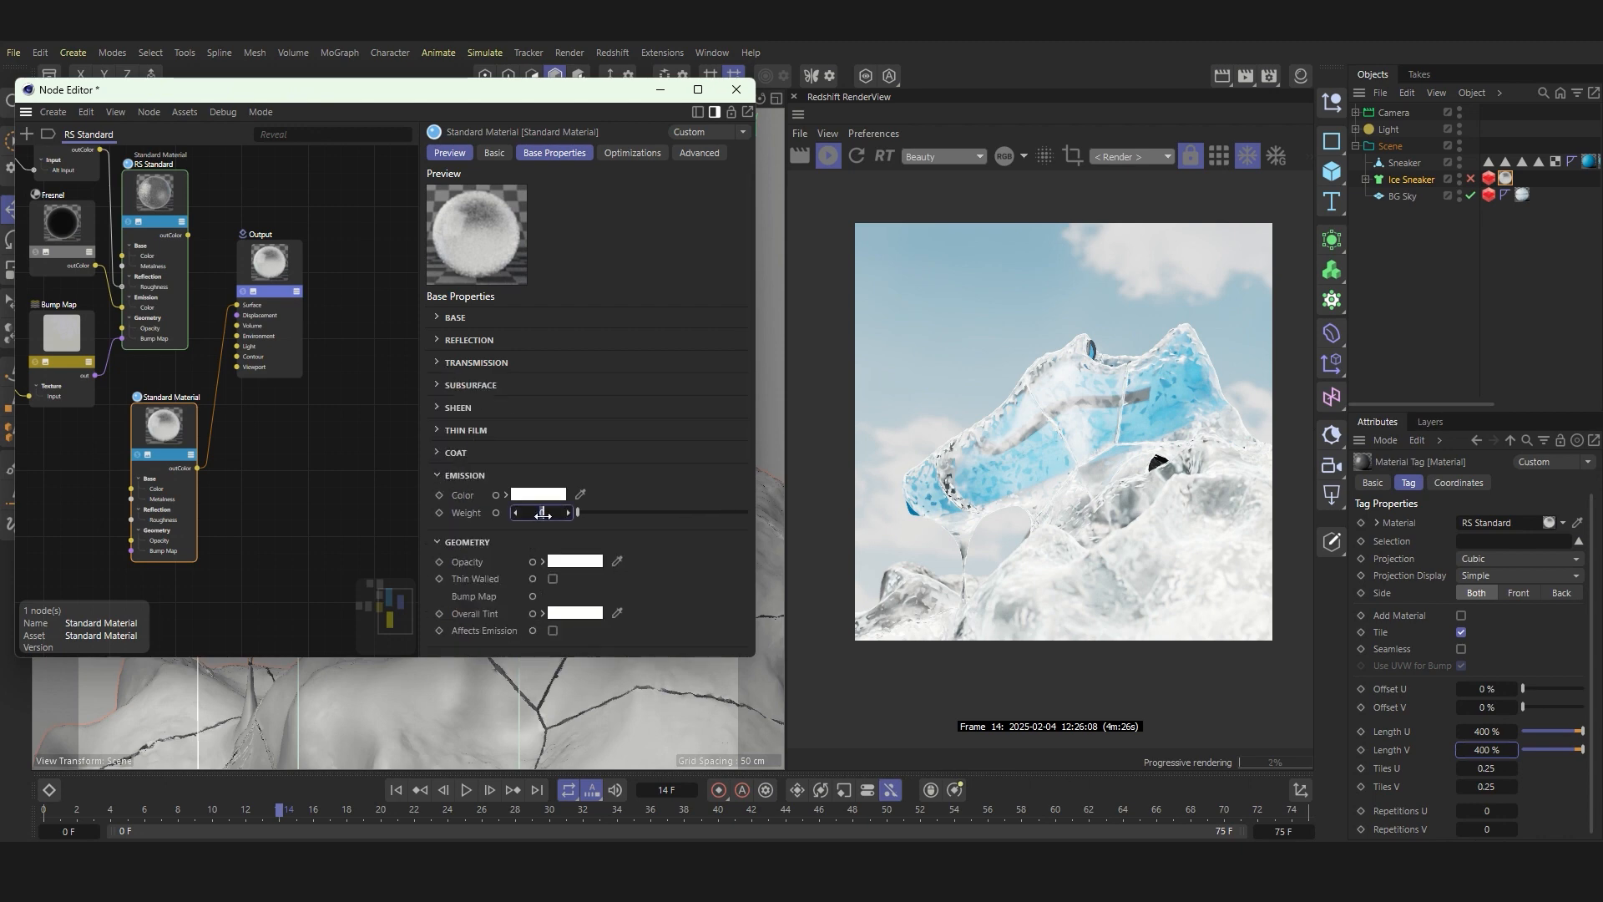
drag(542, 514, 542, 515)
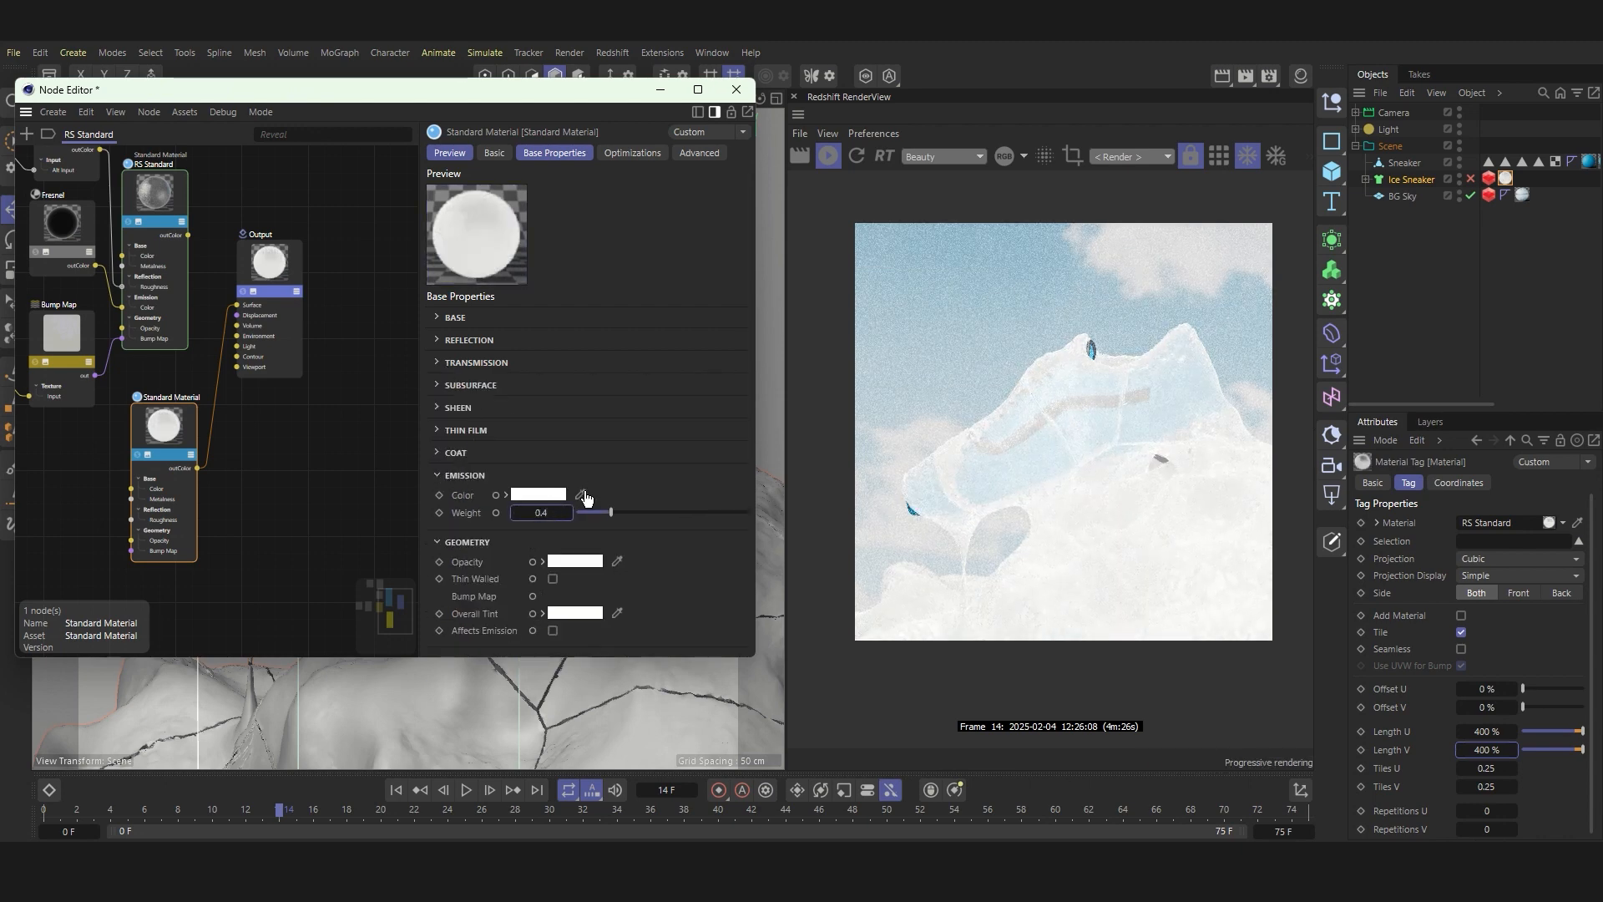
click(518, 495)
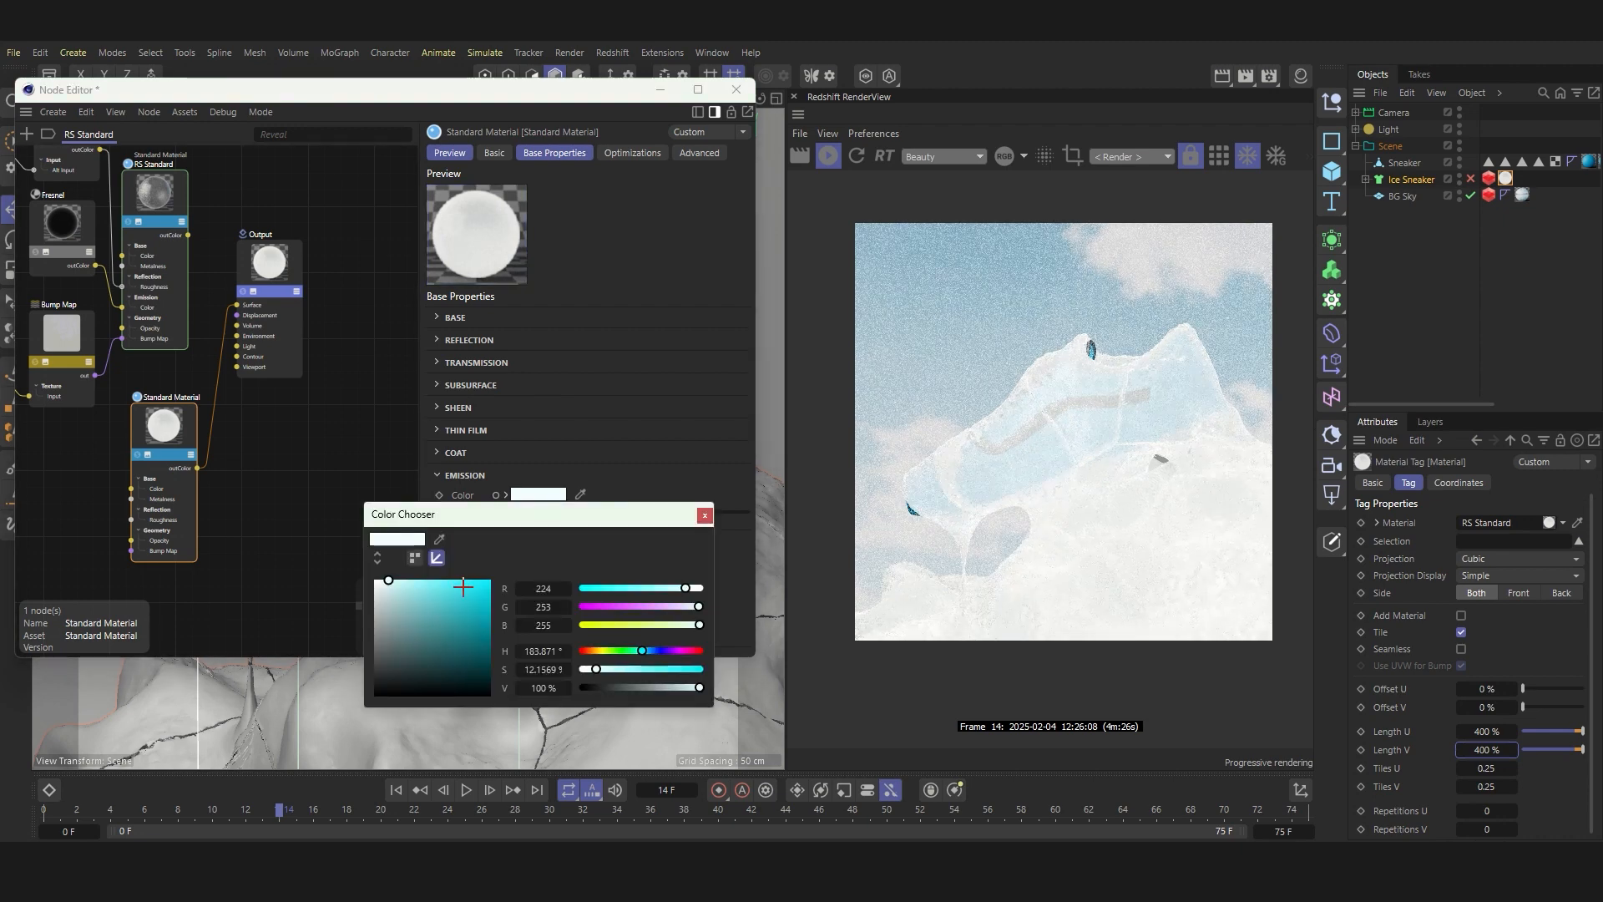
drag(463, 587, 482, 587)
click(706, 515)
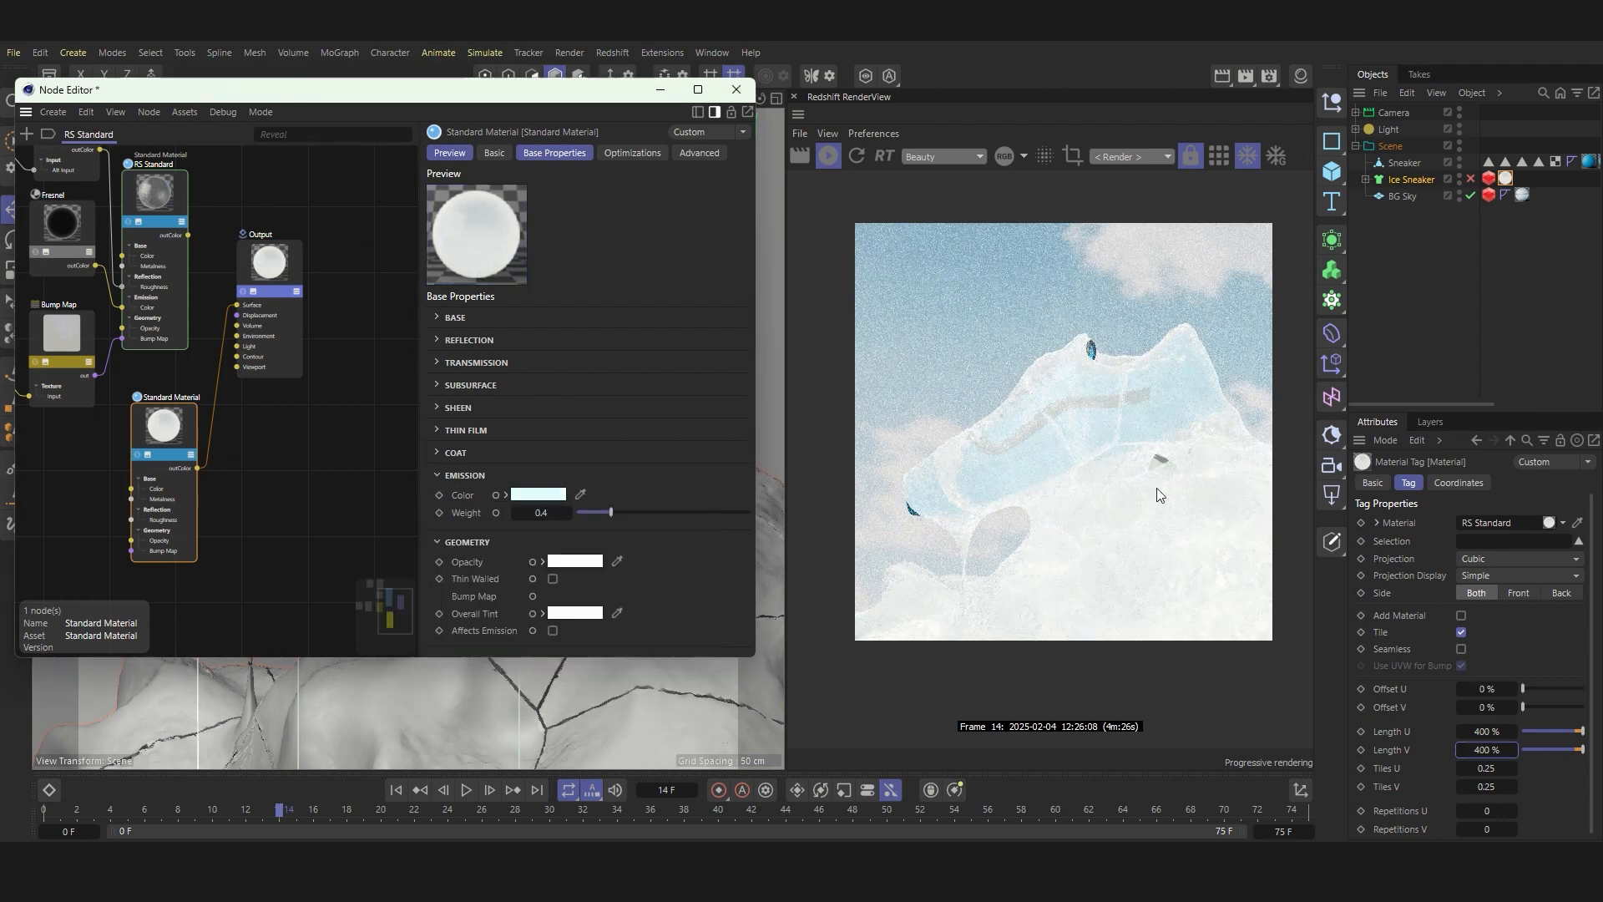
Step: Enable Thin Walled in the Standard Material's geometry settings and inspect the ice render up close
click(552, 578)
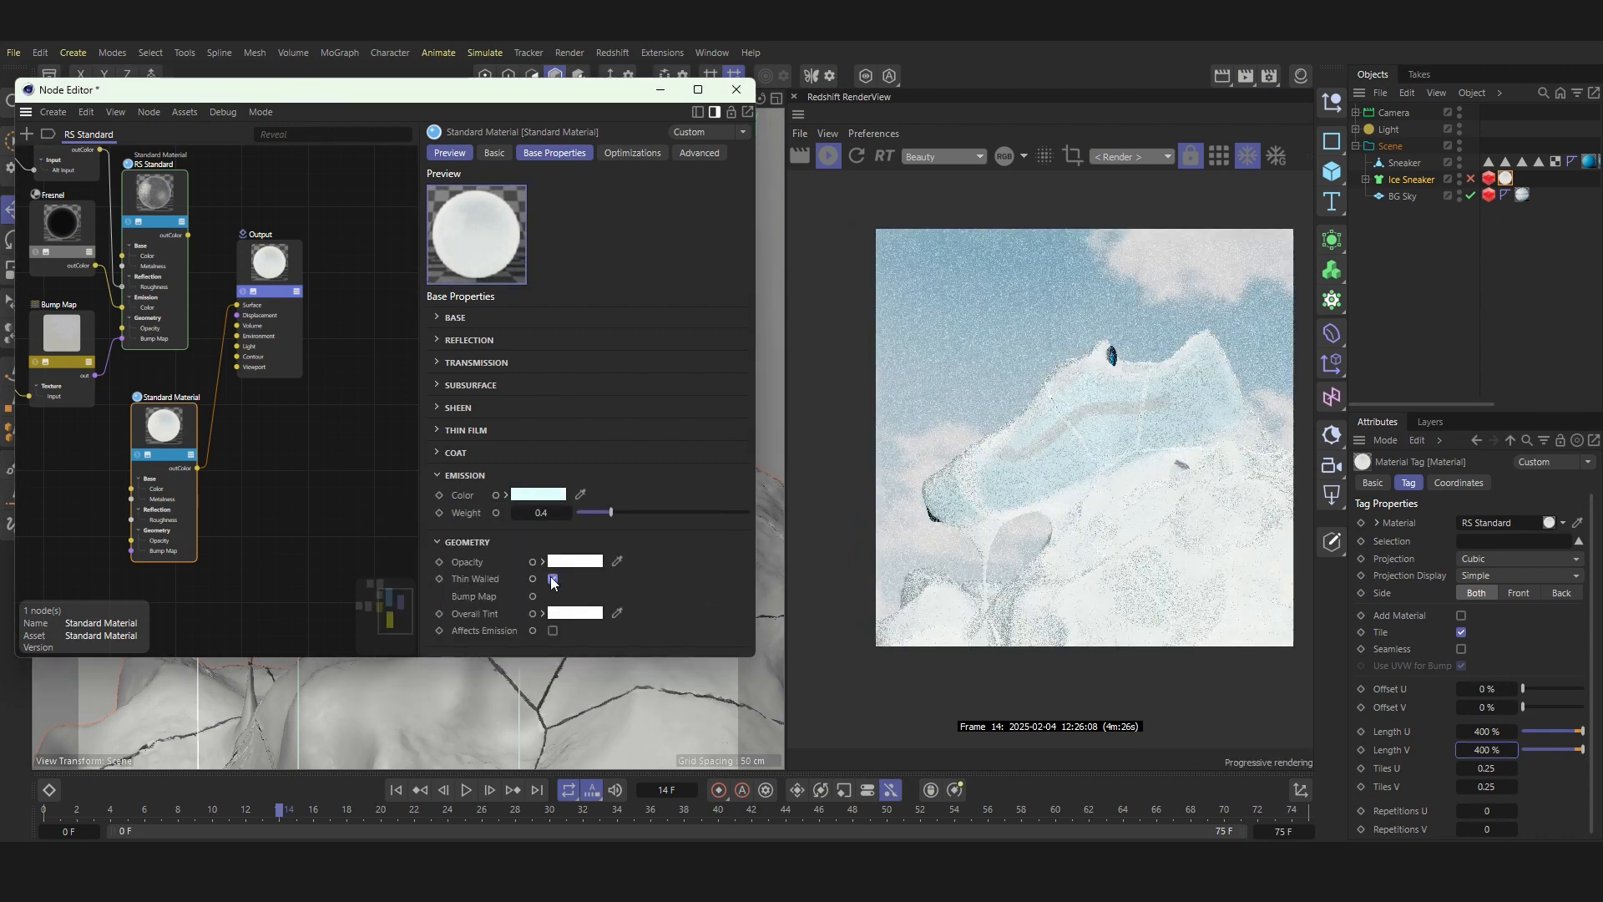
scroll(1072, 404, up, 3)
scroll(1072, 399, down, 2)
scroll(1072, 399, up, 1)
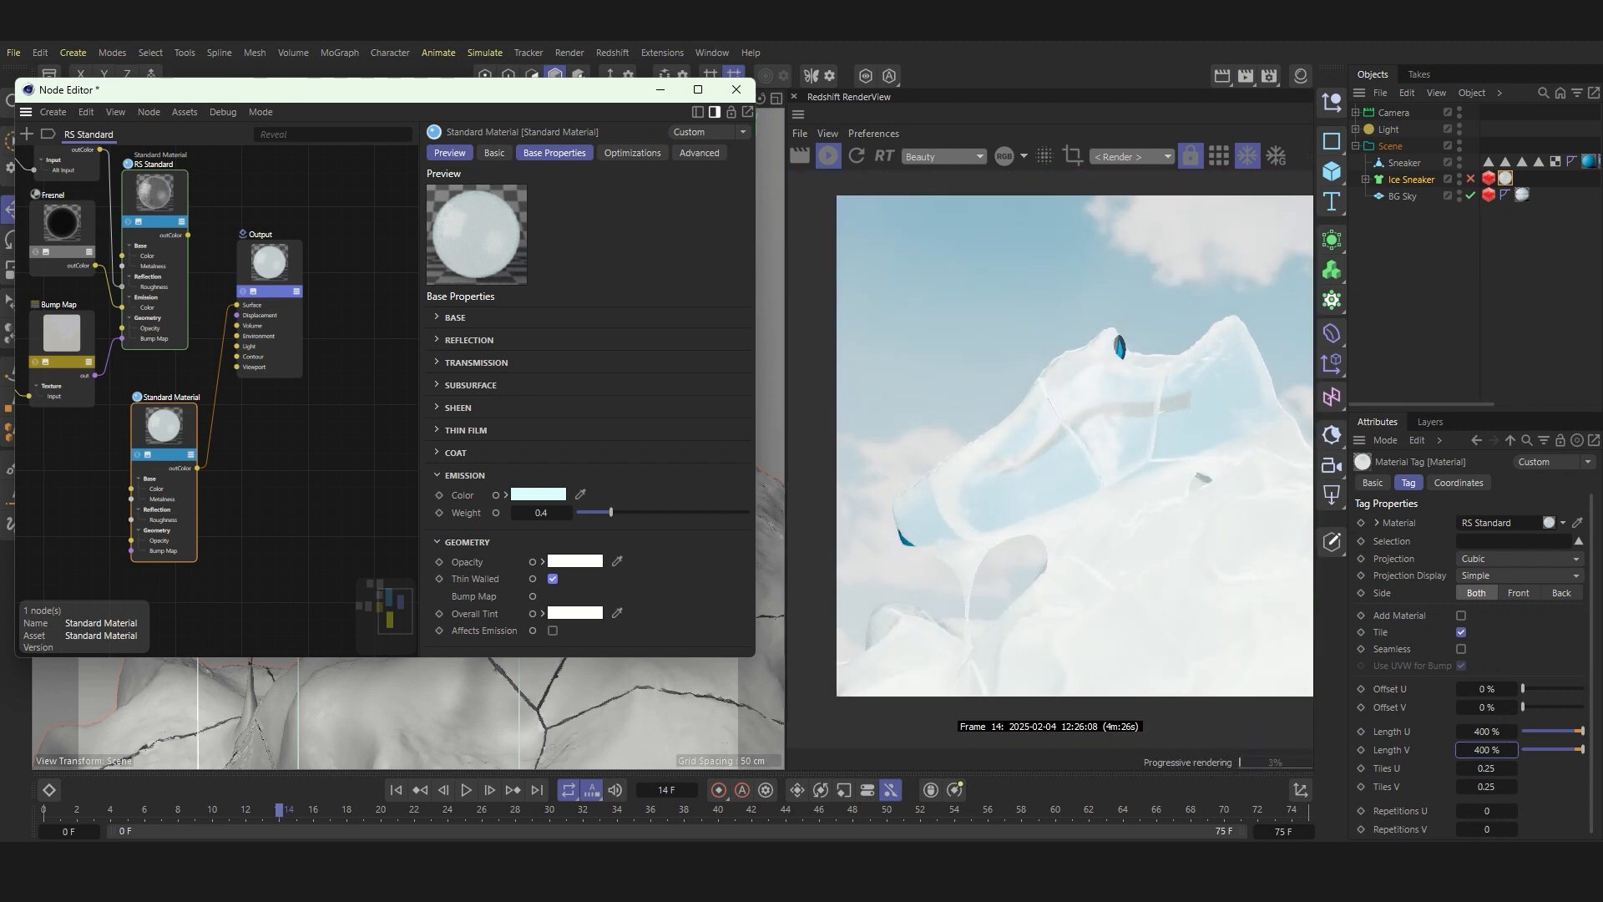
Step: Add a Texture node and place it beside the second Standard Material node
scroll(276, 375, down, 3)
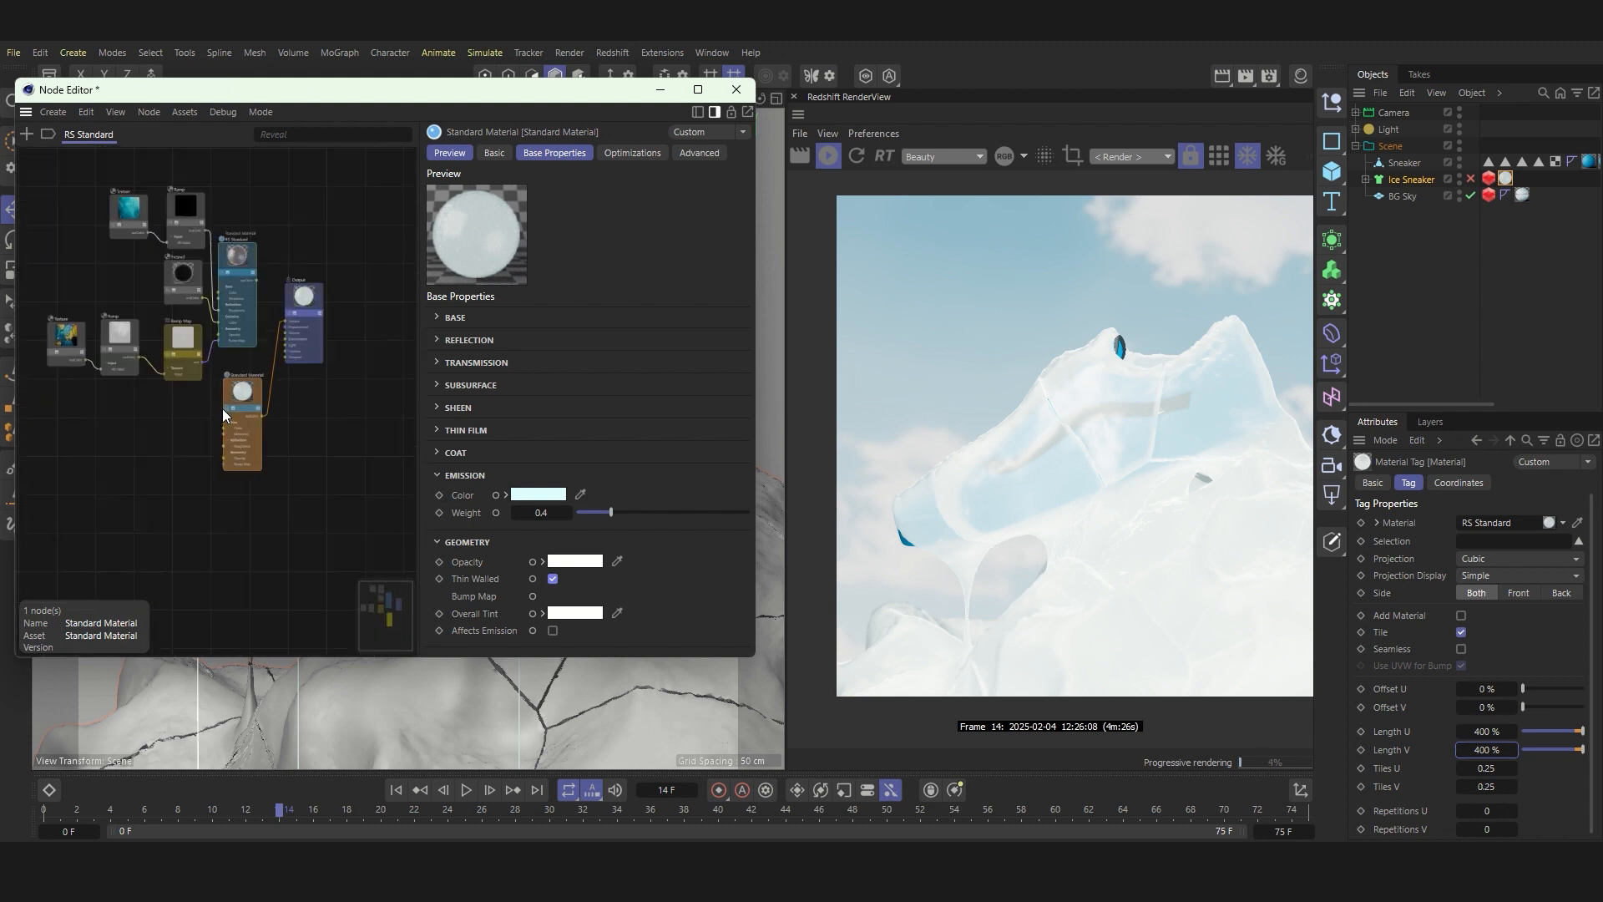
scroll(222, 408, up, 3)
scroll(274, 429, down, 2)
middle_drag(100, 432, 195, 429)
click(25, 135)
text(te)
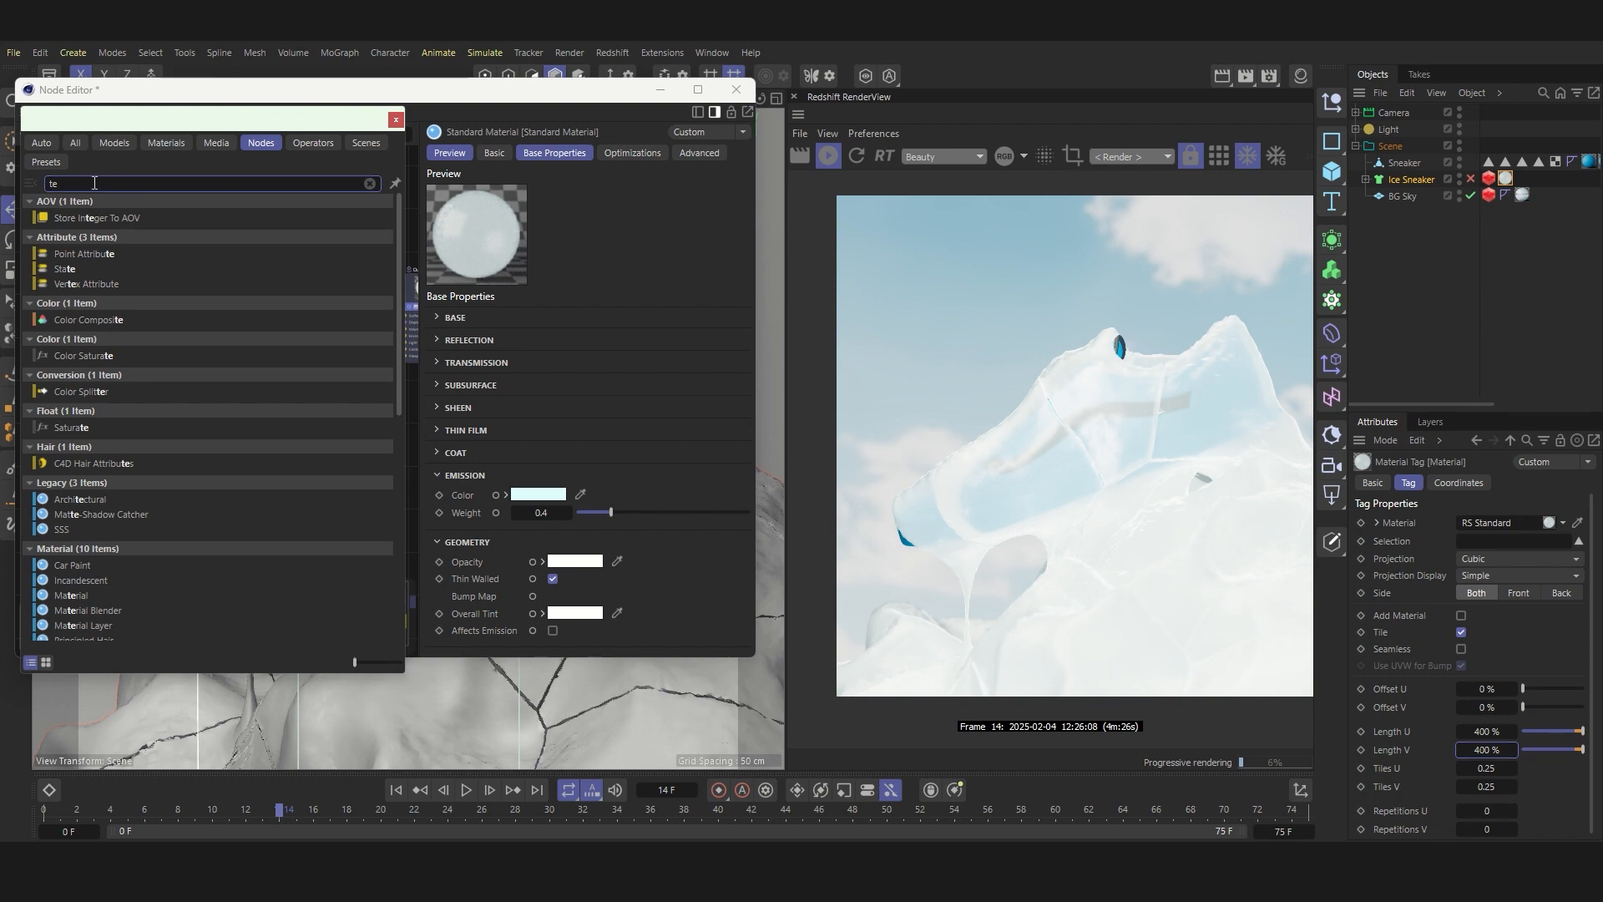
text(xtu)
double_click(78, 257)
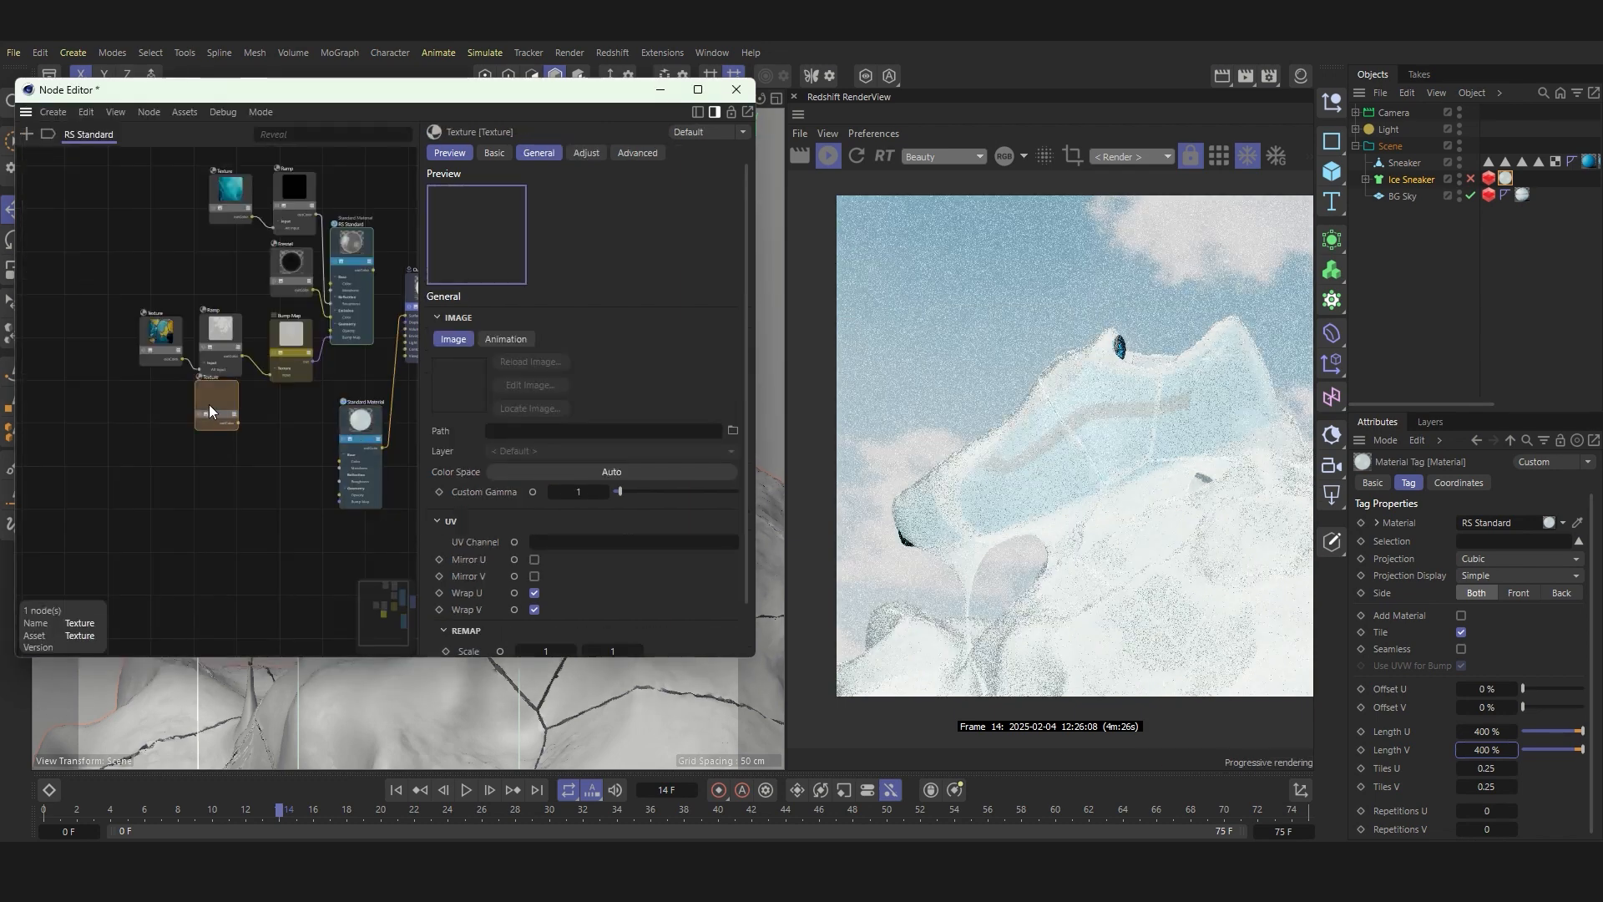
drag(209, 404, 287, 435)
scroll(336, 447, up, 4)
Step: Load the blue ice image 0_0 (2).png into the new Texture node and connect it to the second Standard Material's base Color
click(733, 430)
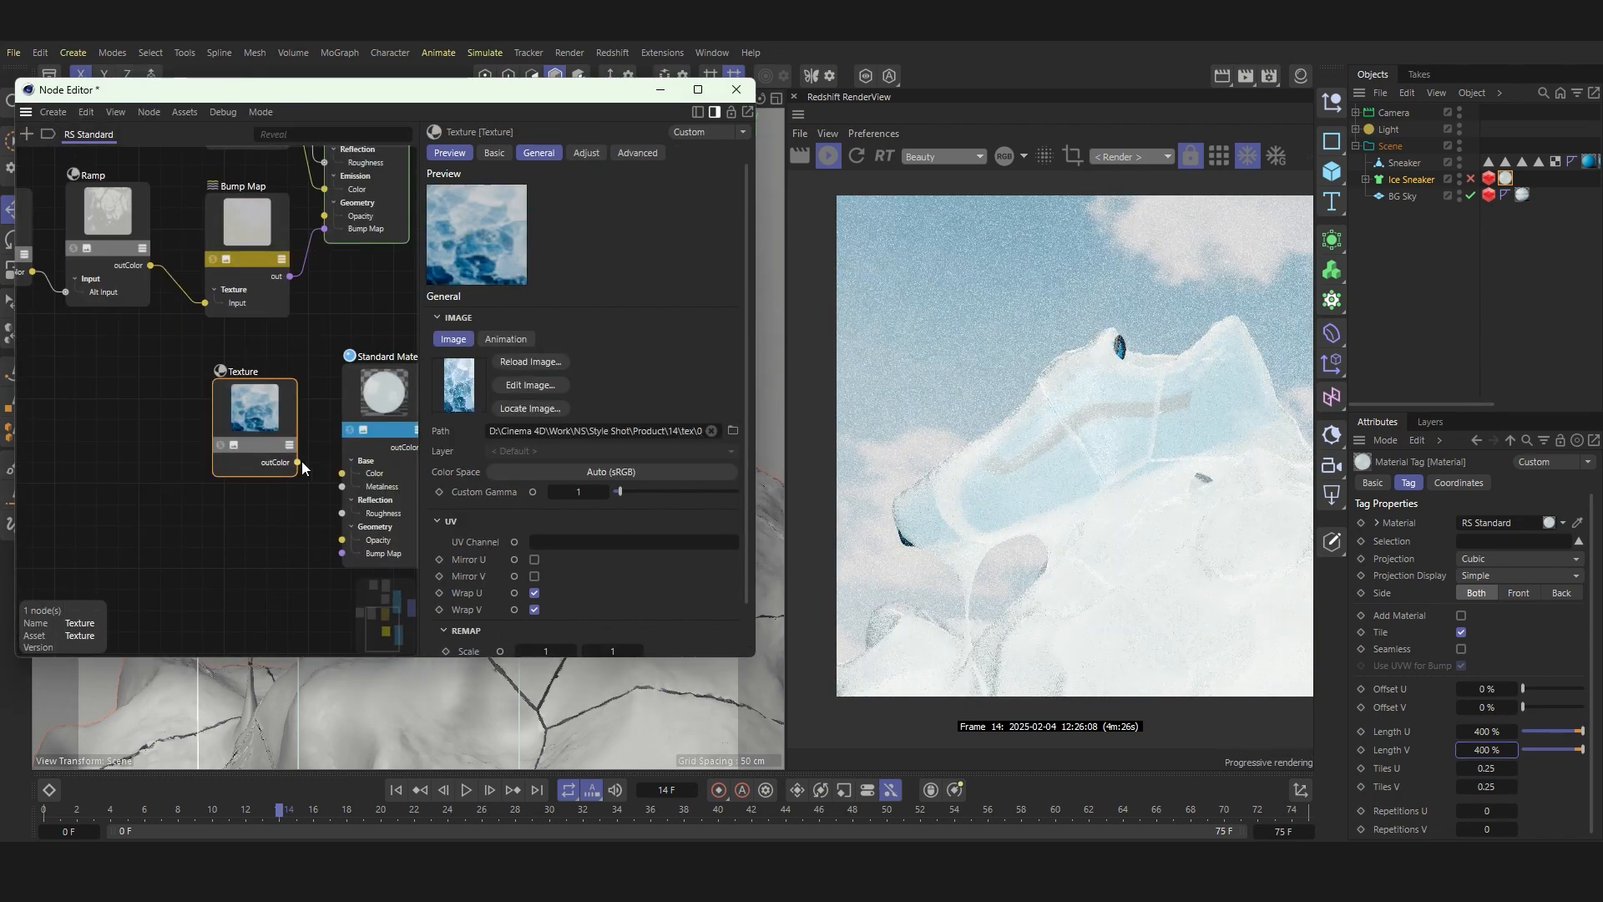
click(530, 384)
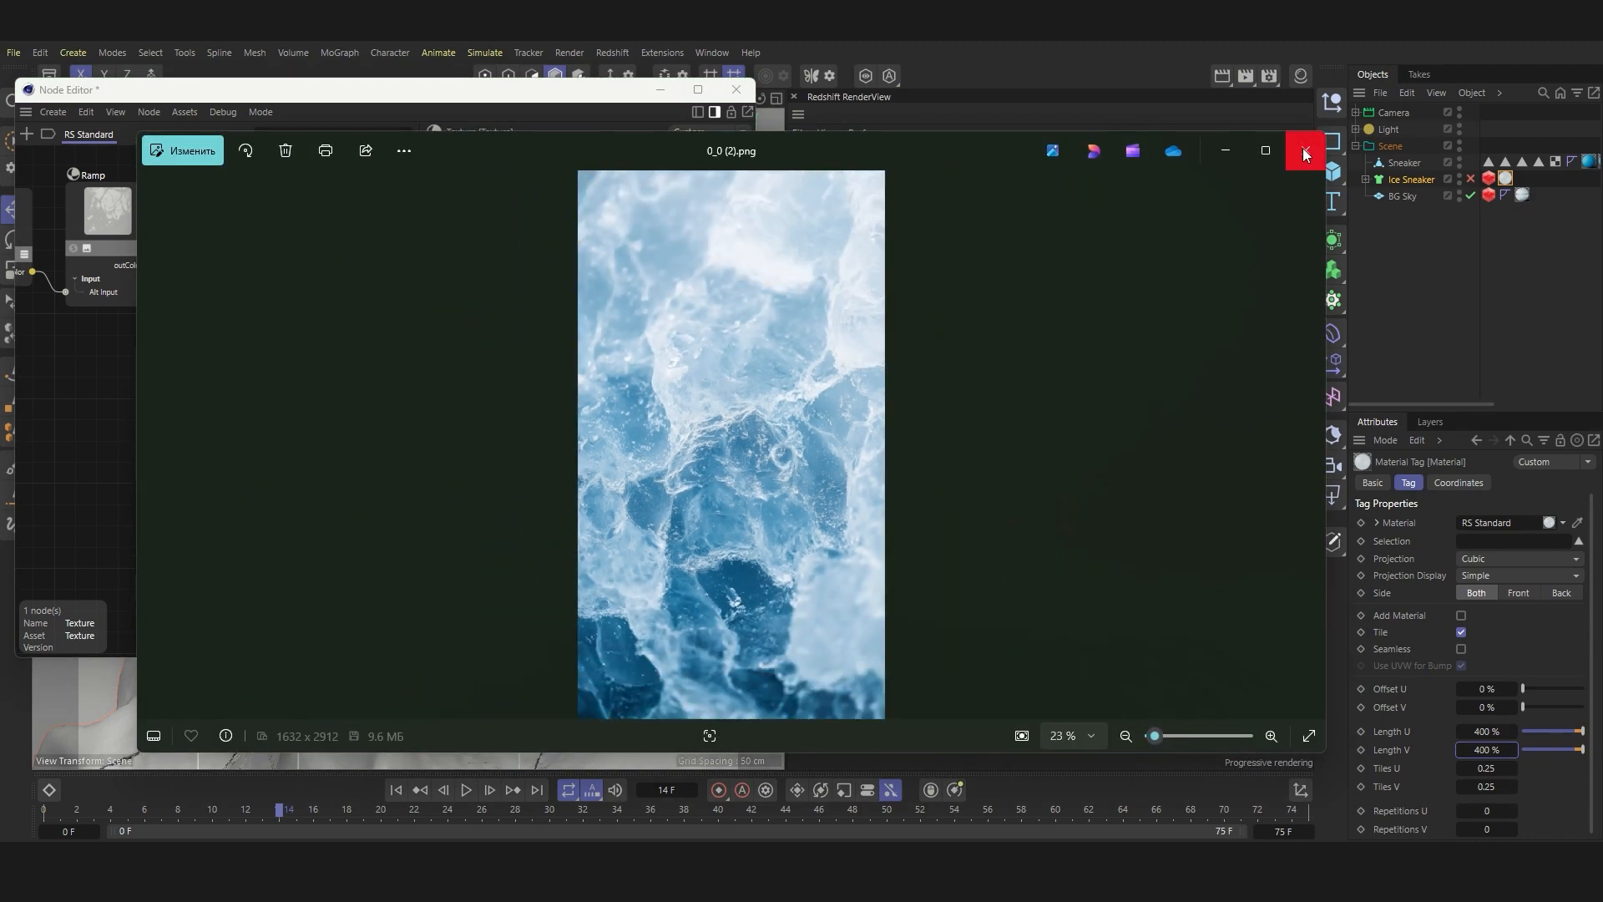
click(1305, 150)
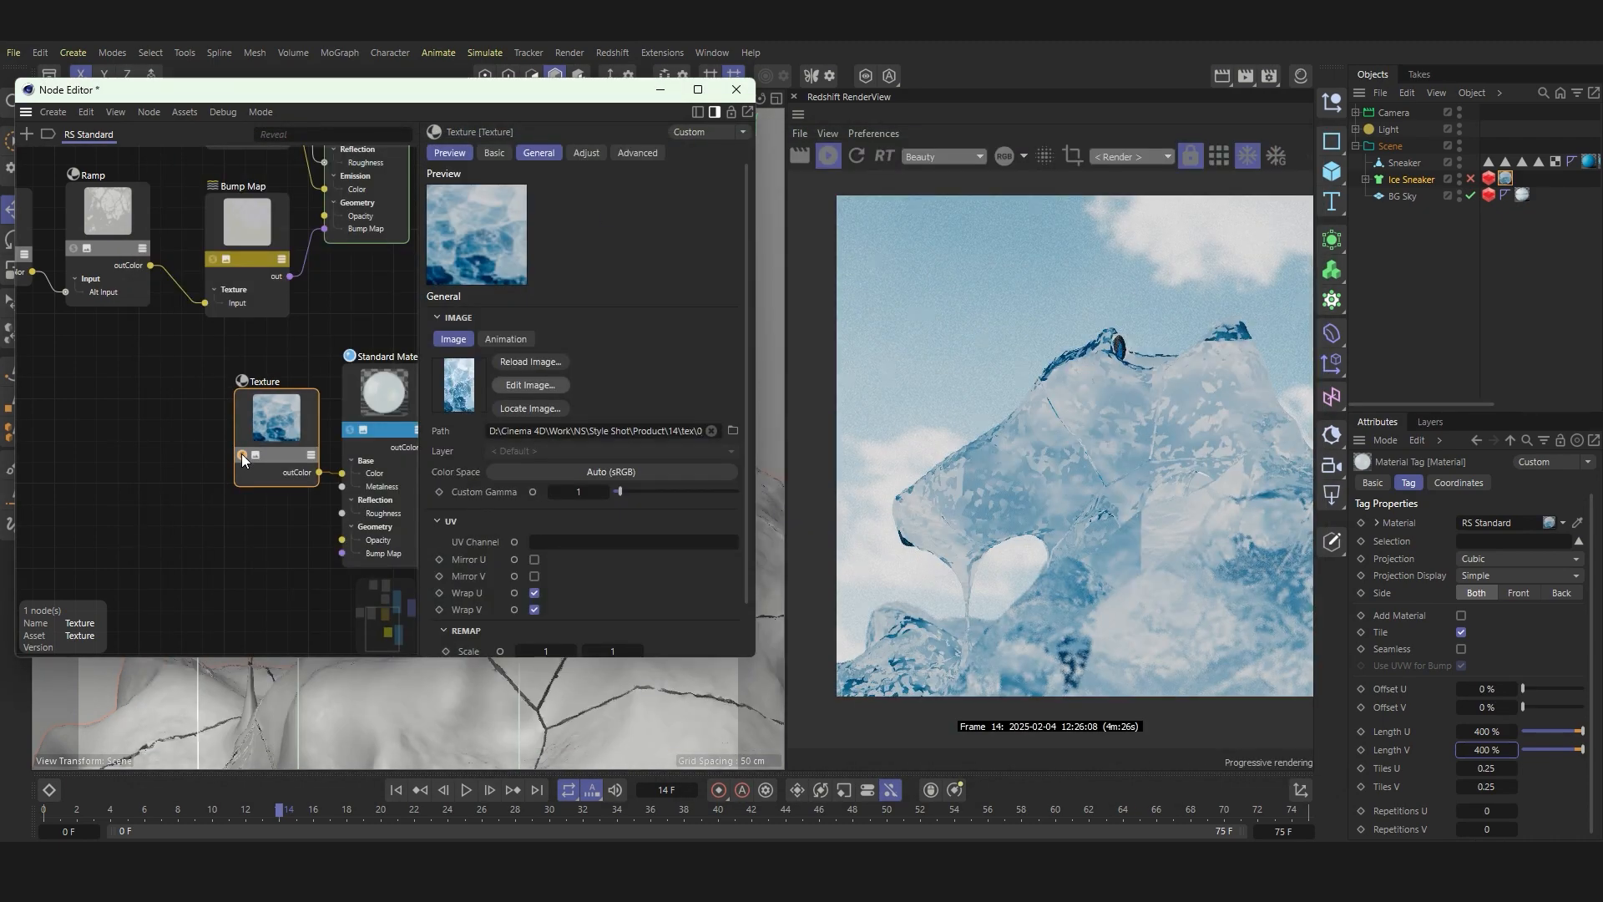
scroll(1110, 438, up, 5)
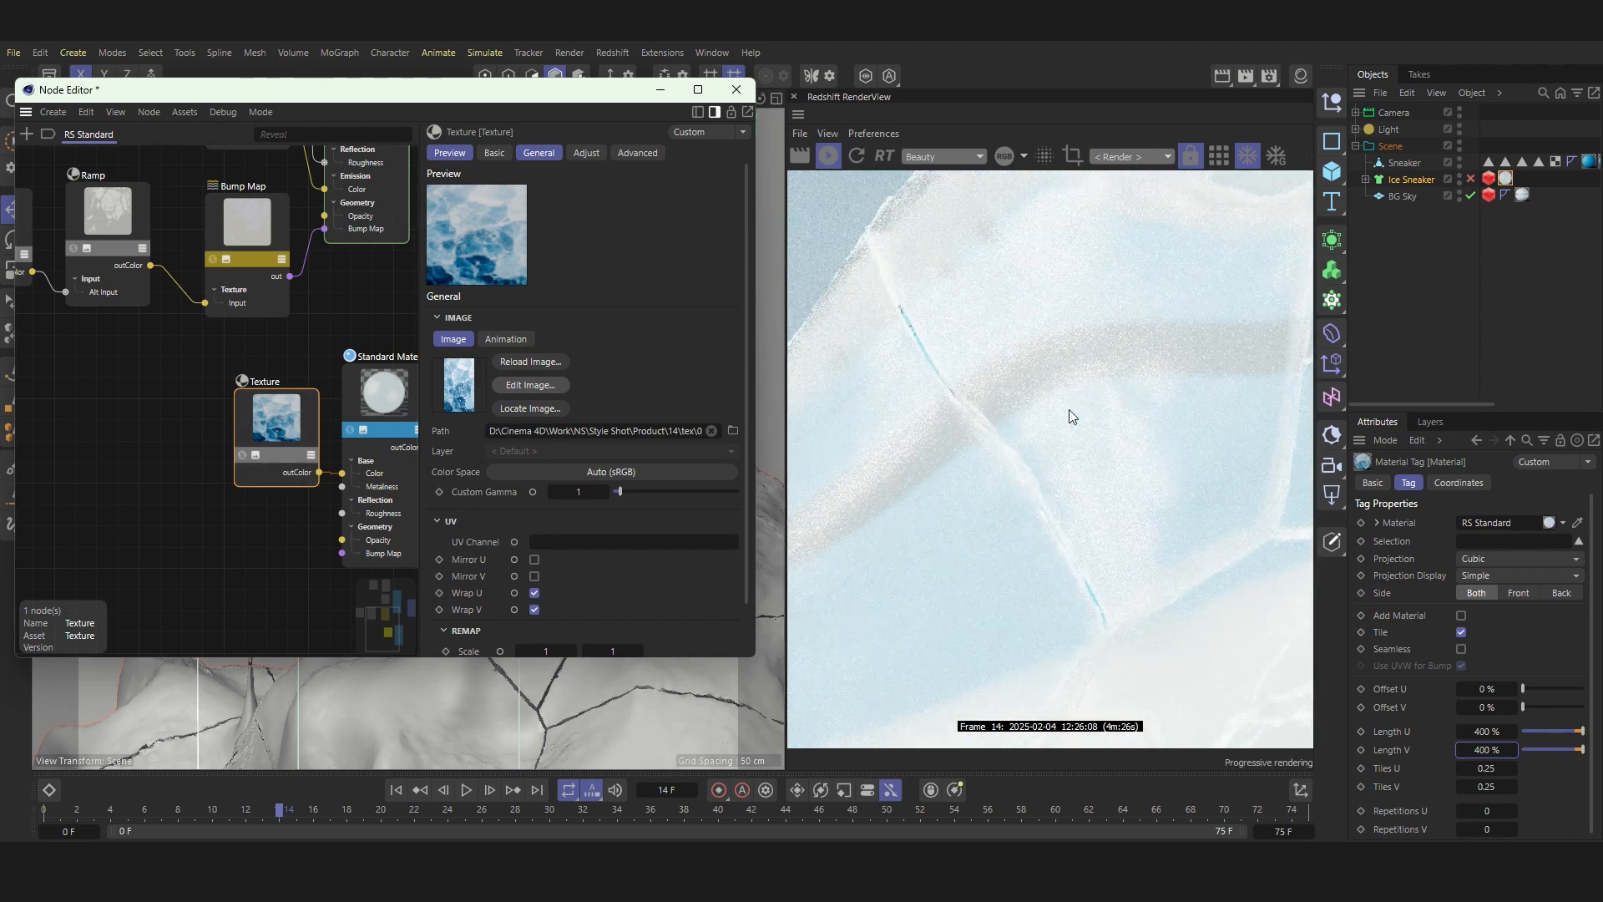
scroll(1068, 409, down, 5)
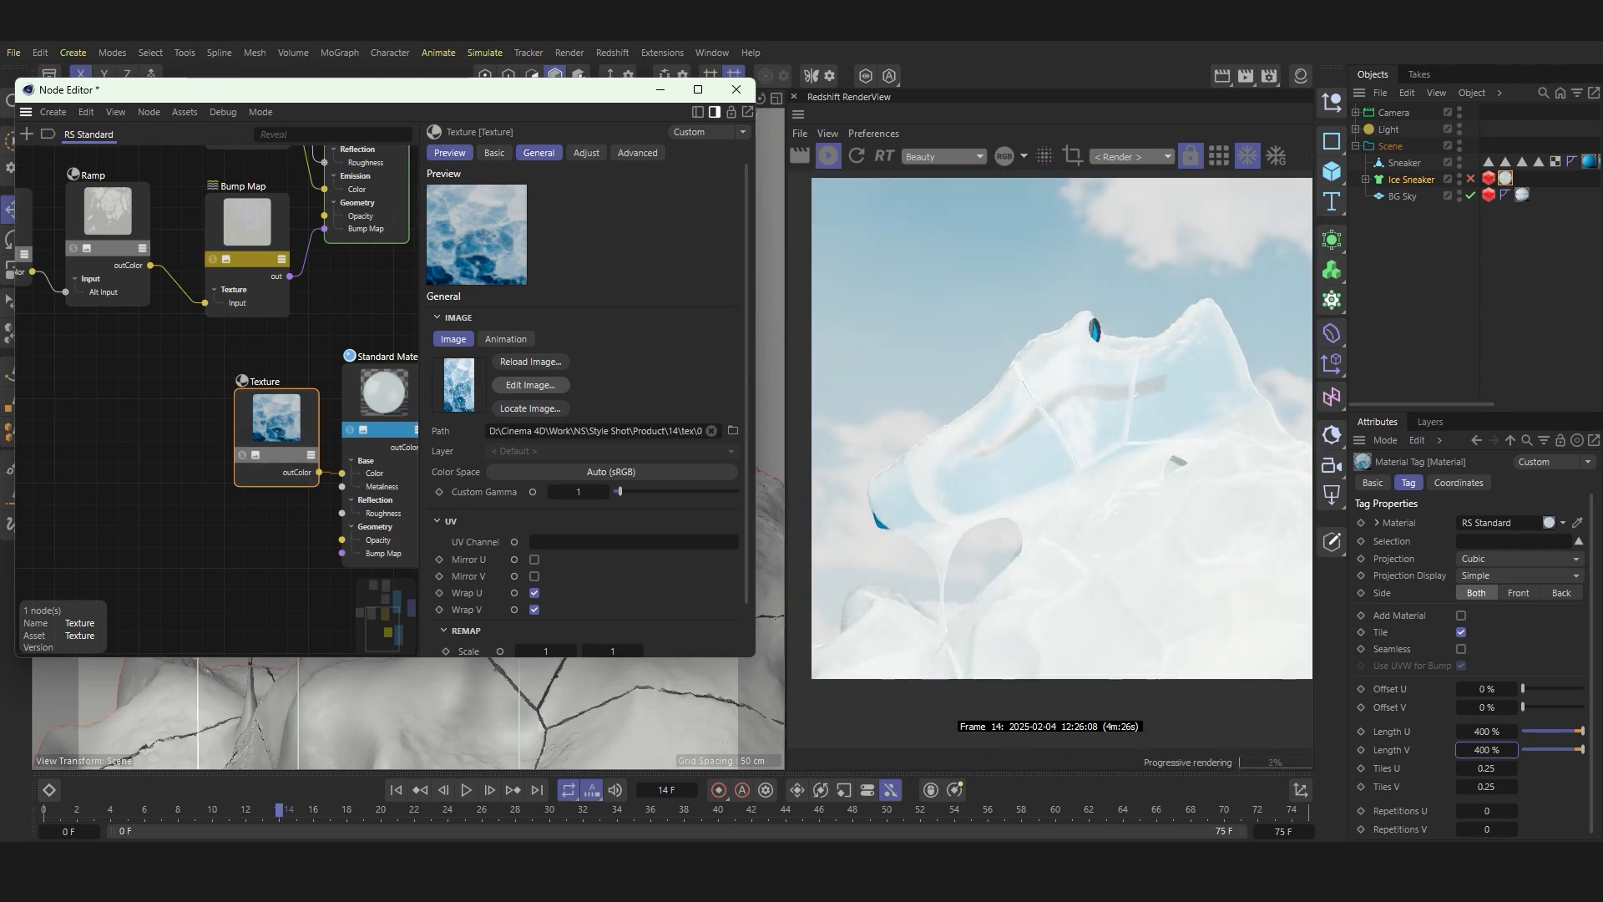
Step: Add a third Standard Material node below the others, move the Output node aside and connect the material to its Surface input
scroll(232, 368, down, 3)
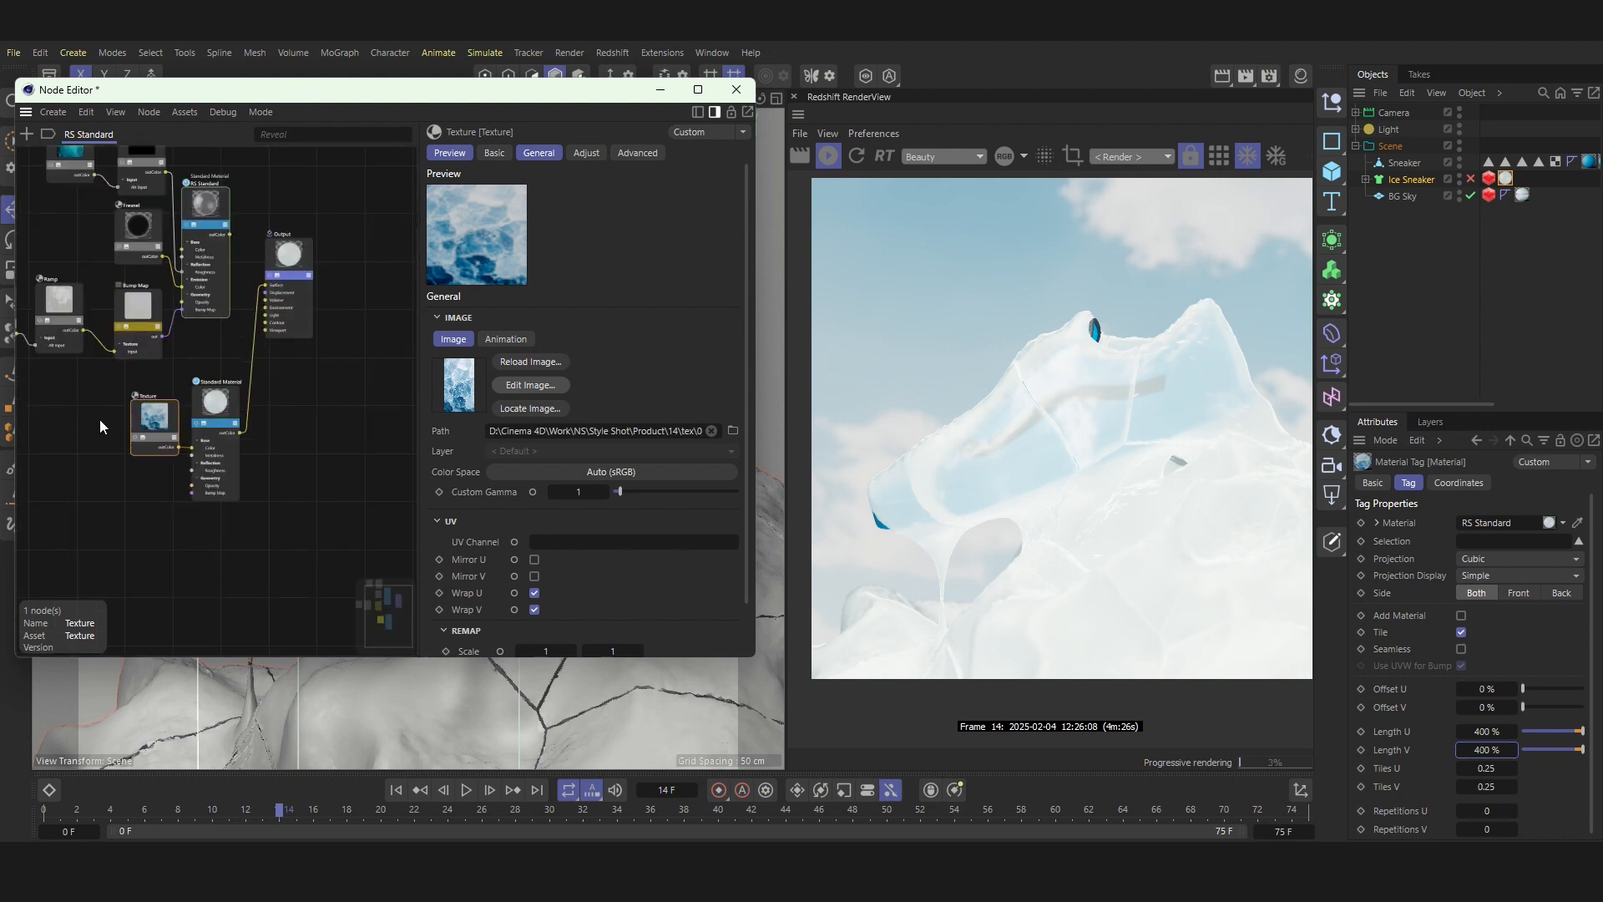
click(119, 409)
scroll(283, 314, down, 2)
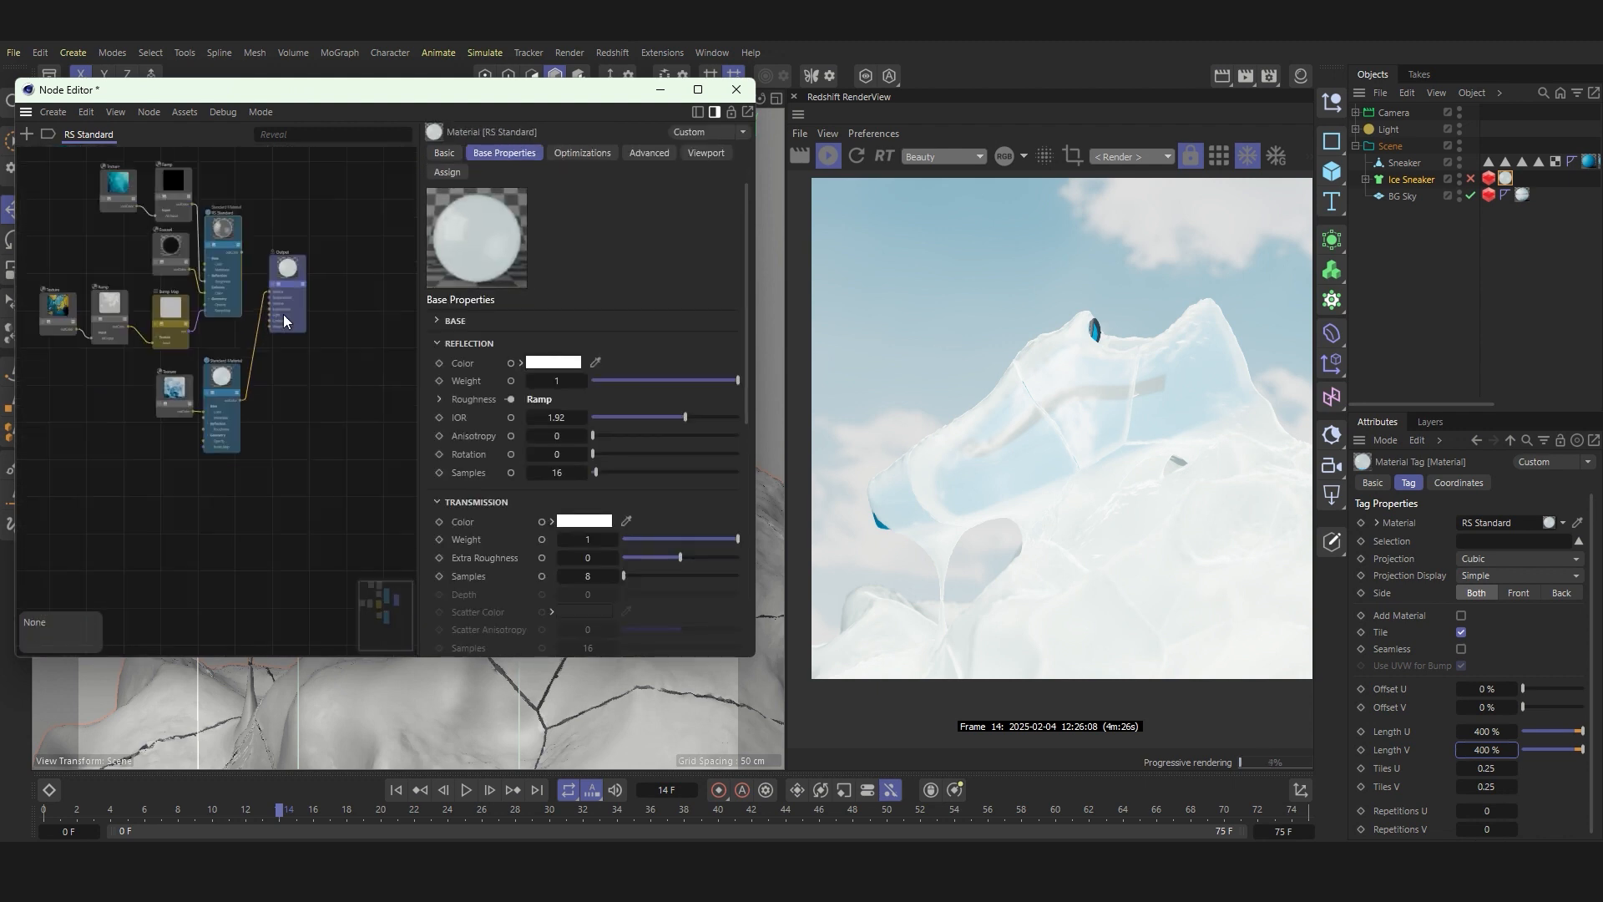
click(27, 134)
text(standa)
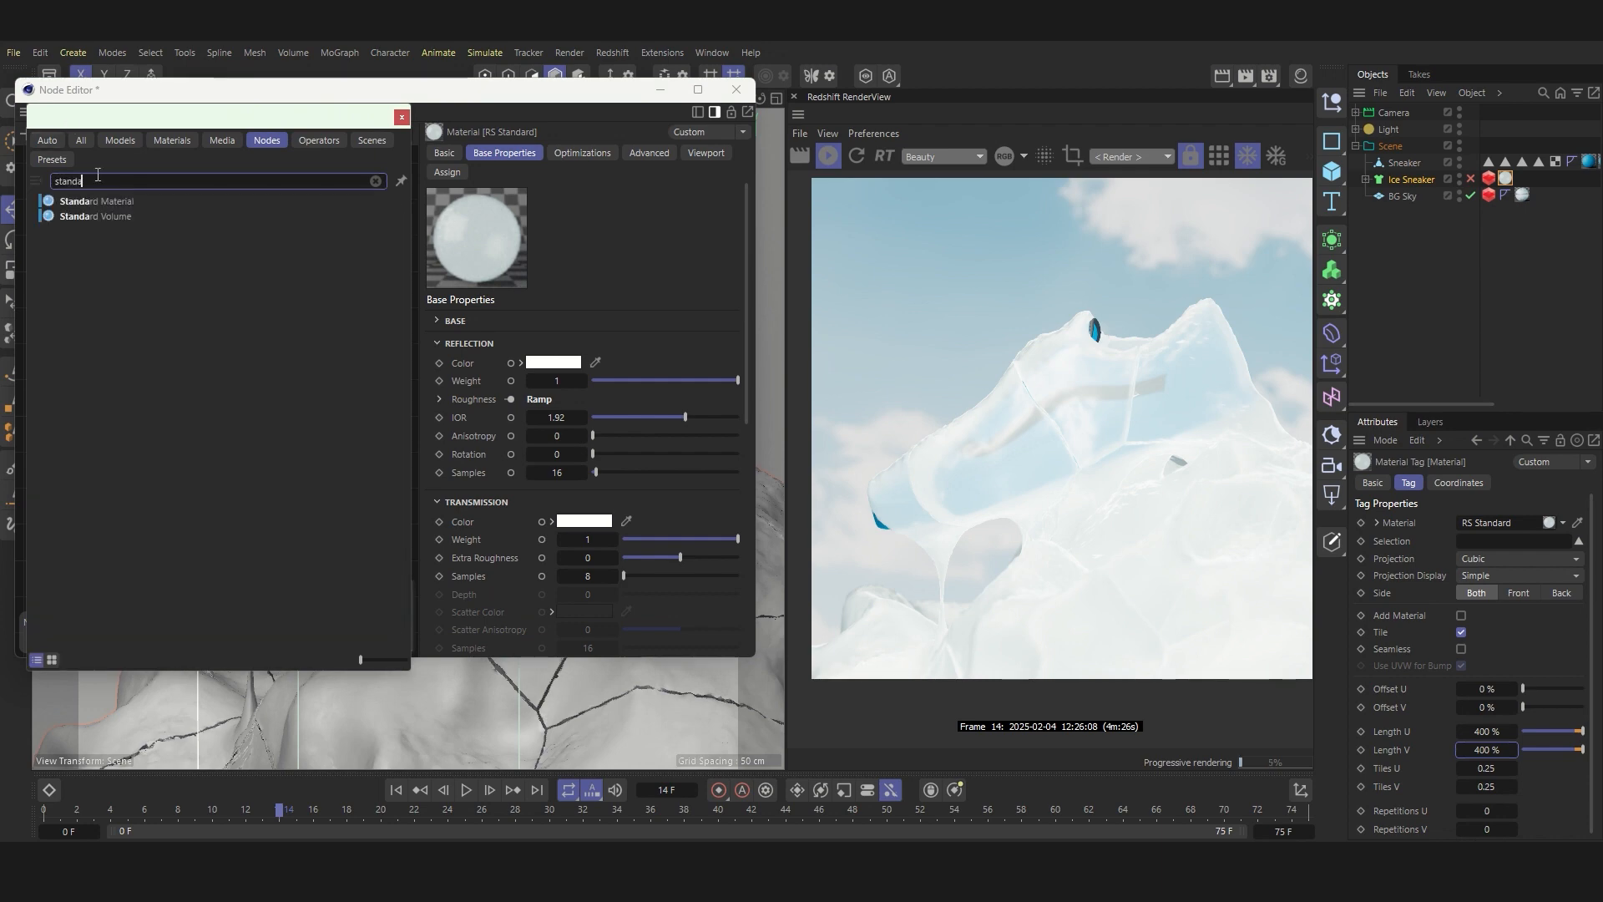
double_click(93, 202)
drag(230, 390, 239, 515)
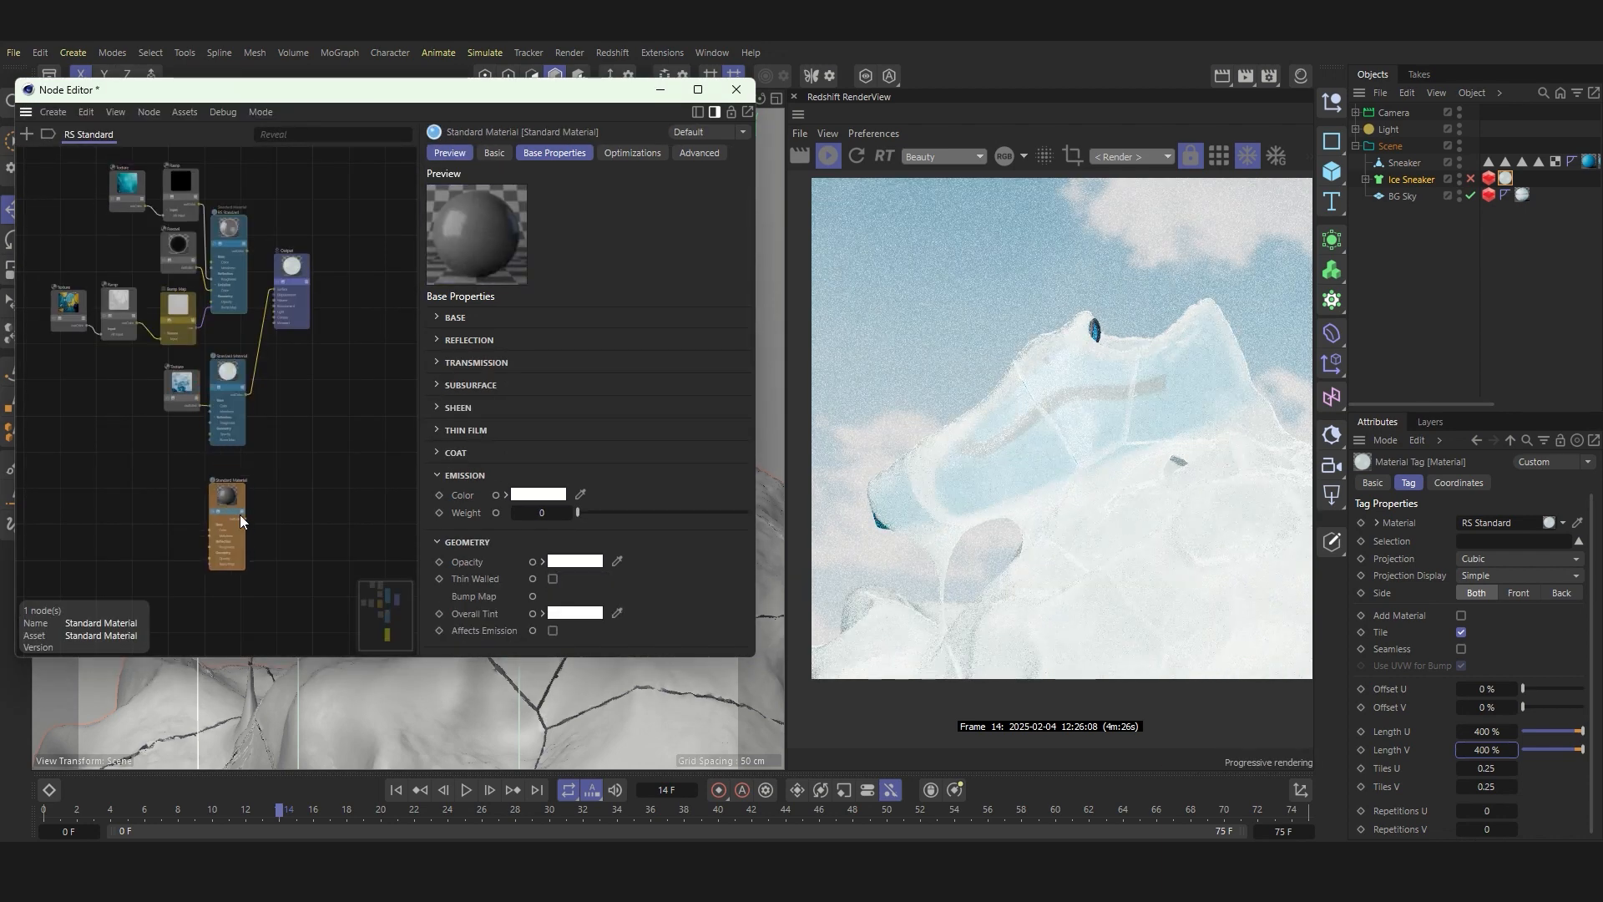
drag(277, 299, 342, 321)
click(288, 272)
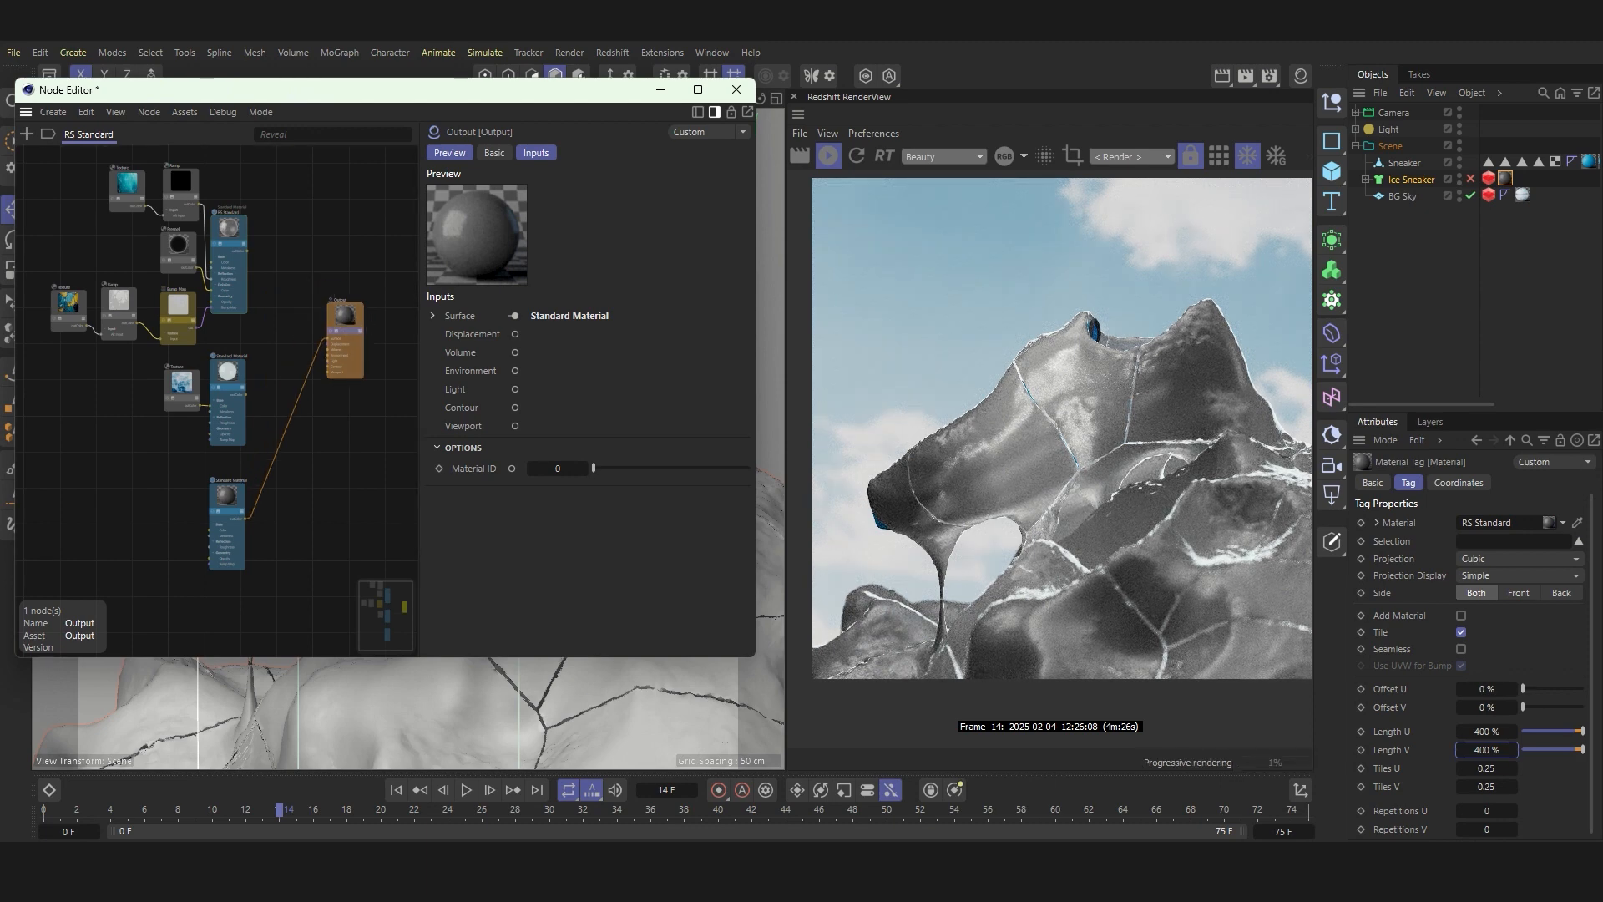
Step: Set the third Standard Material's base color to white
click(227, 501)
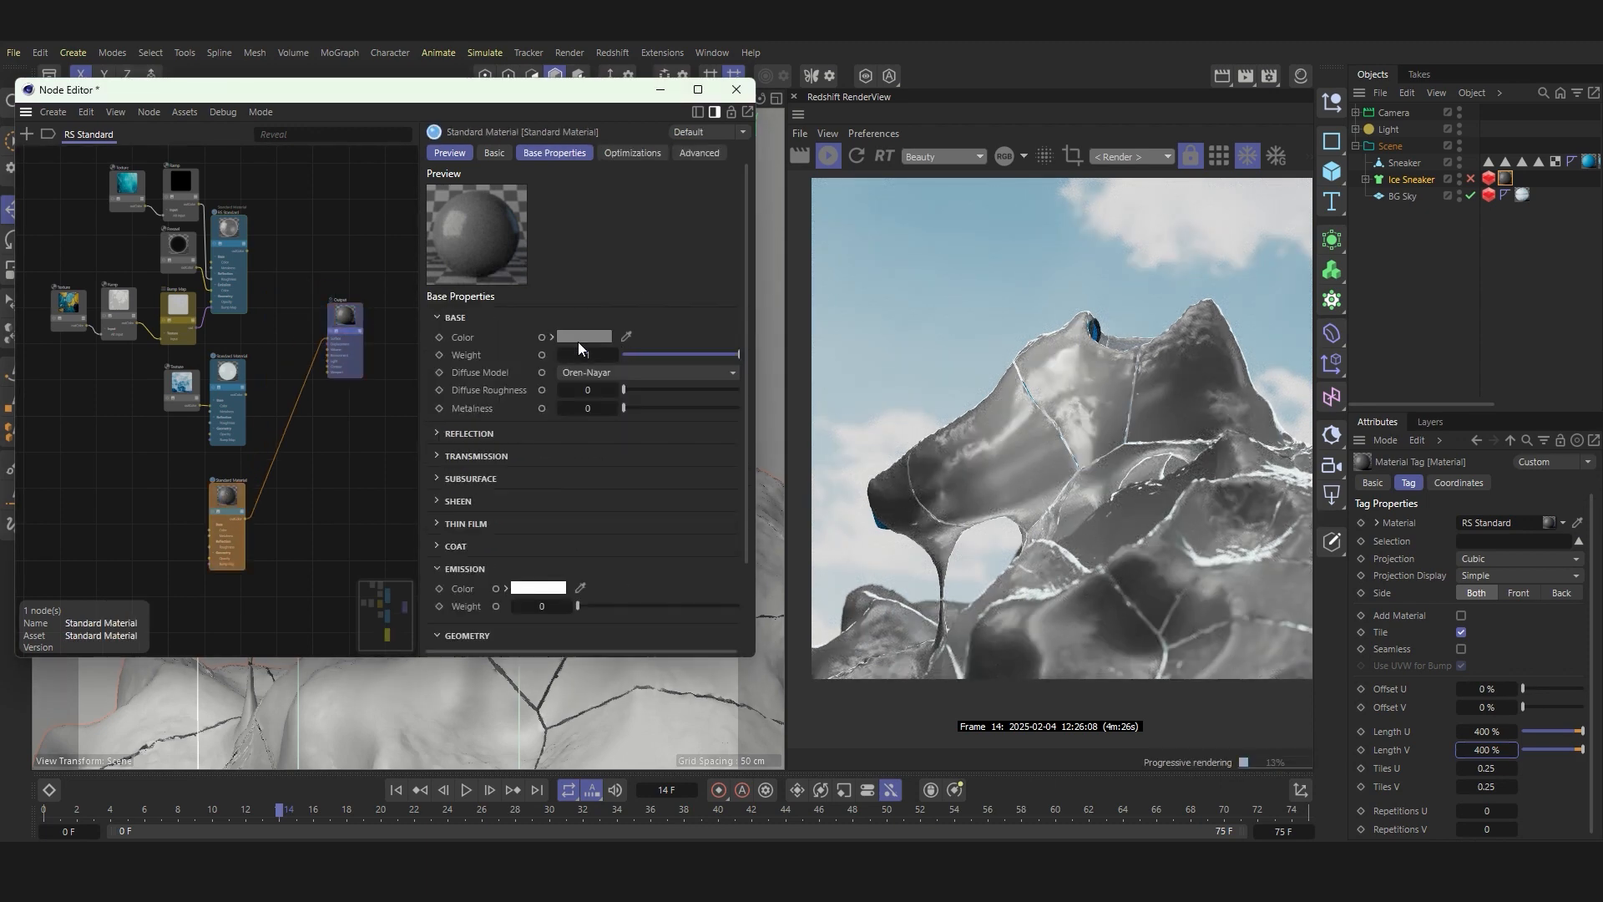
click(578, 341)
drag(436, 438, 418, 421)
click(748, 357)
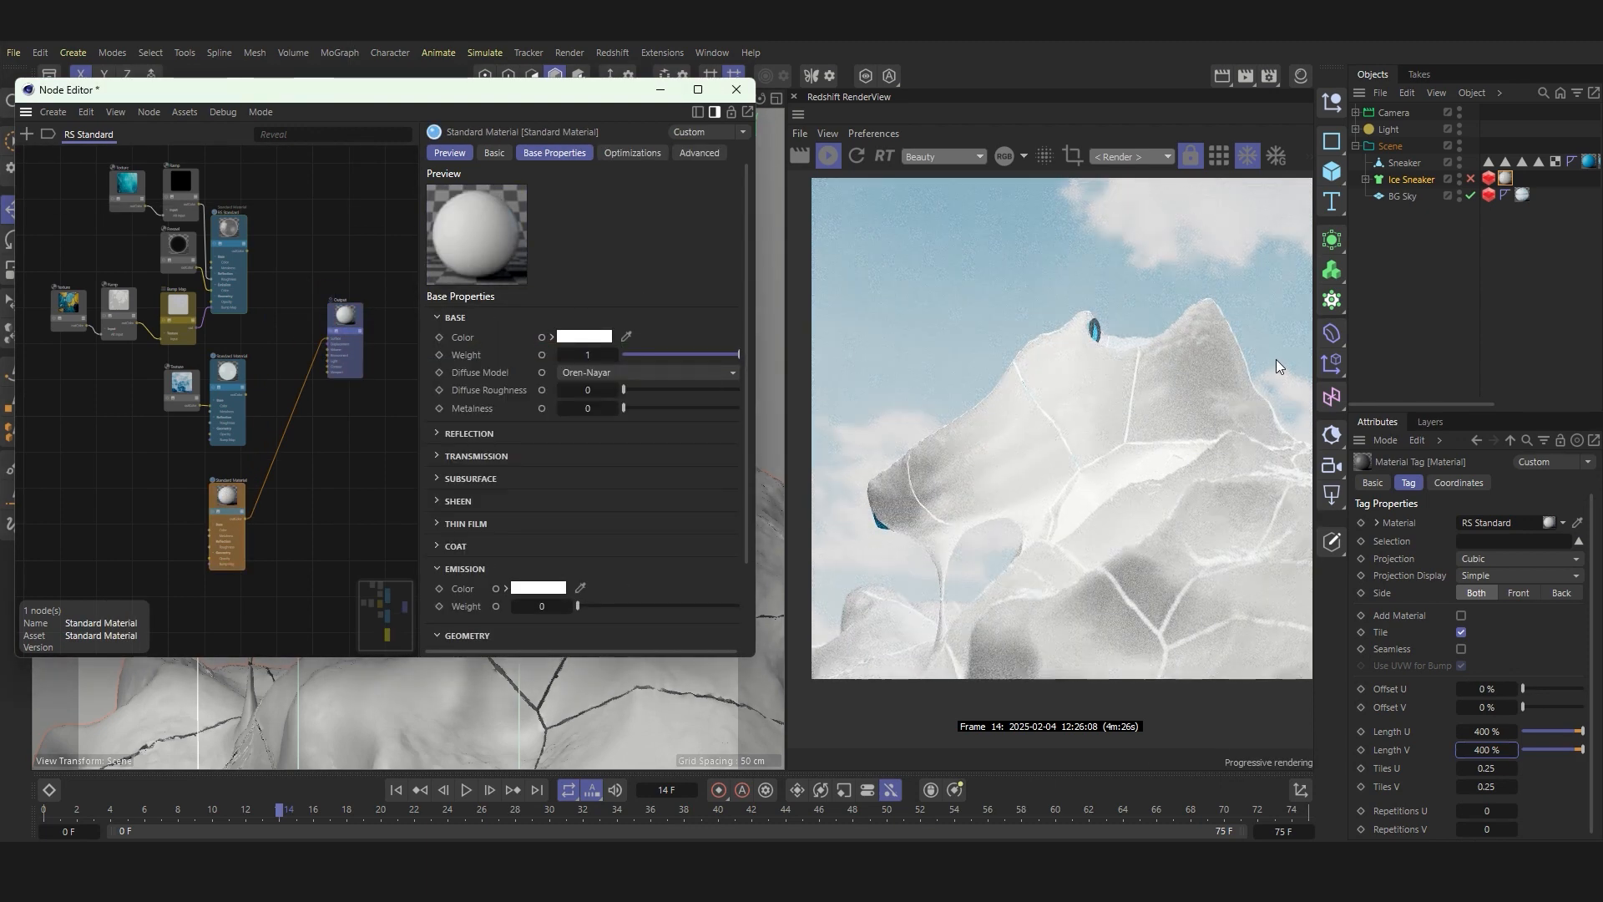
Step: Set the third Standard Material's transmission weight to 0.77 and its transmission color to light blue, sampling the render as a starting point
click(436, 455)
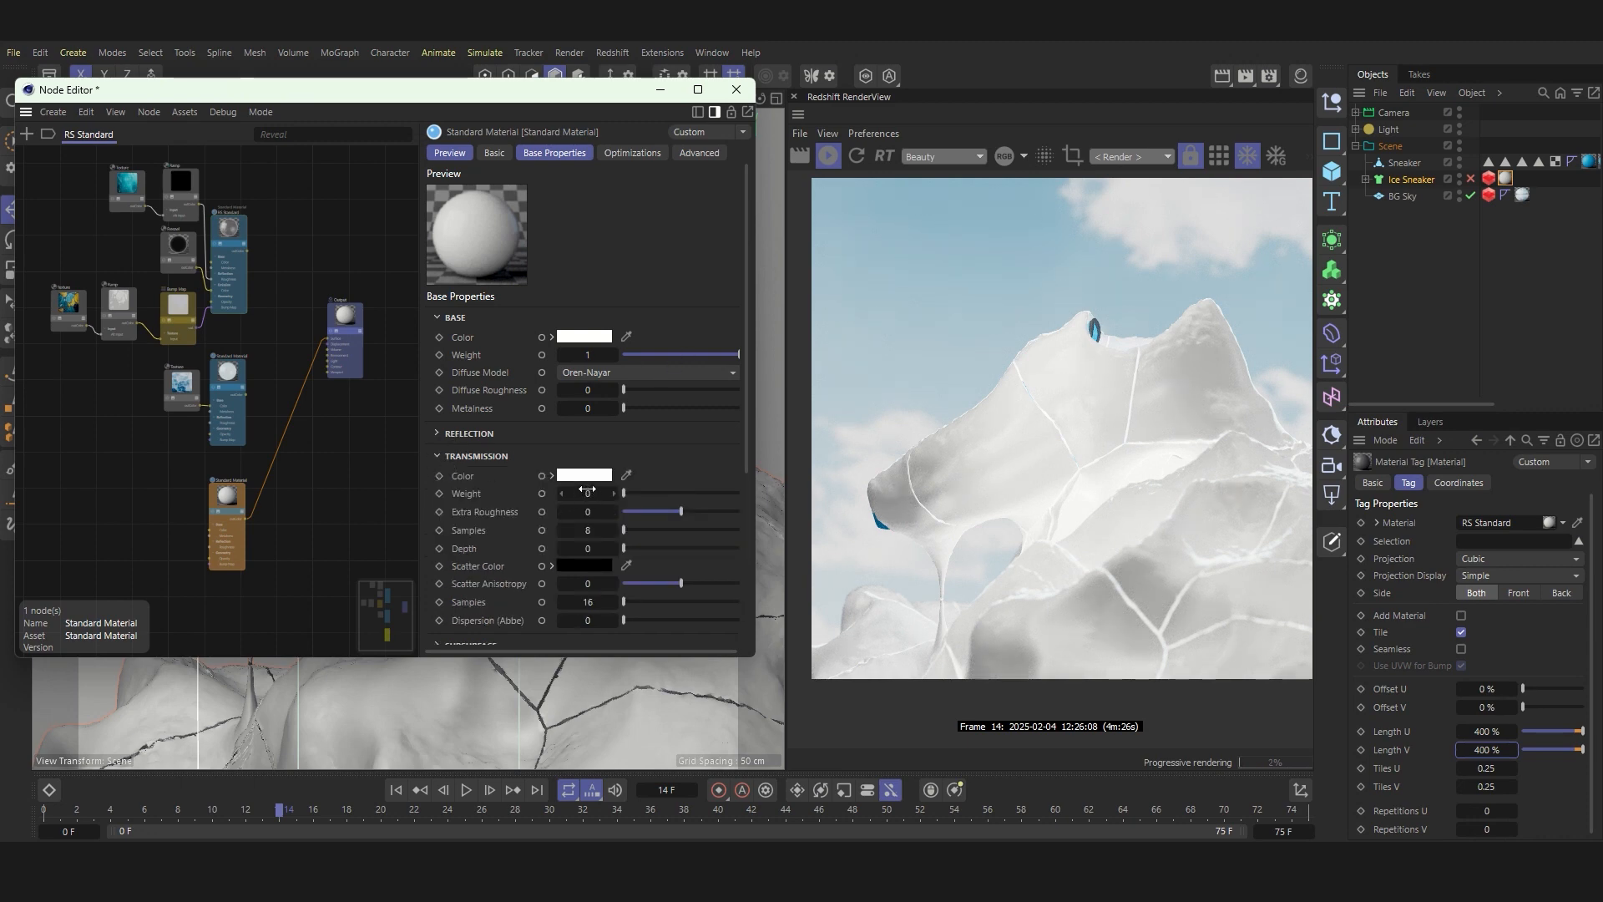
drag(586, 490, 590, 490)
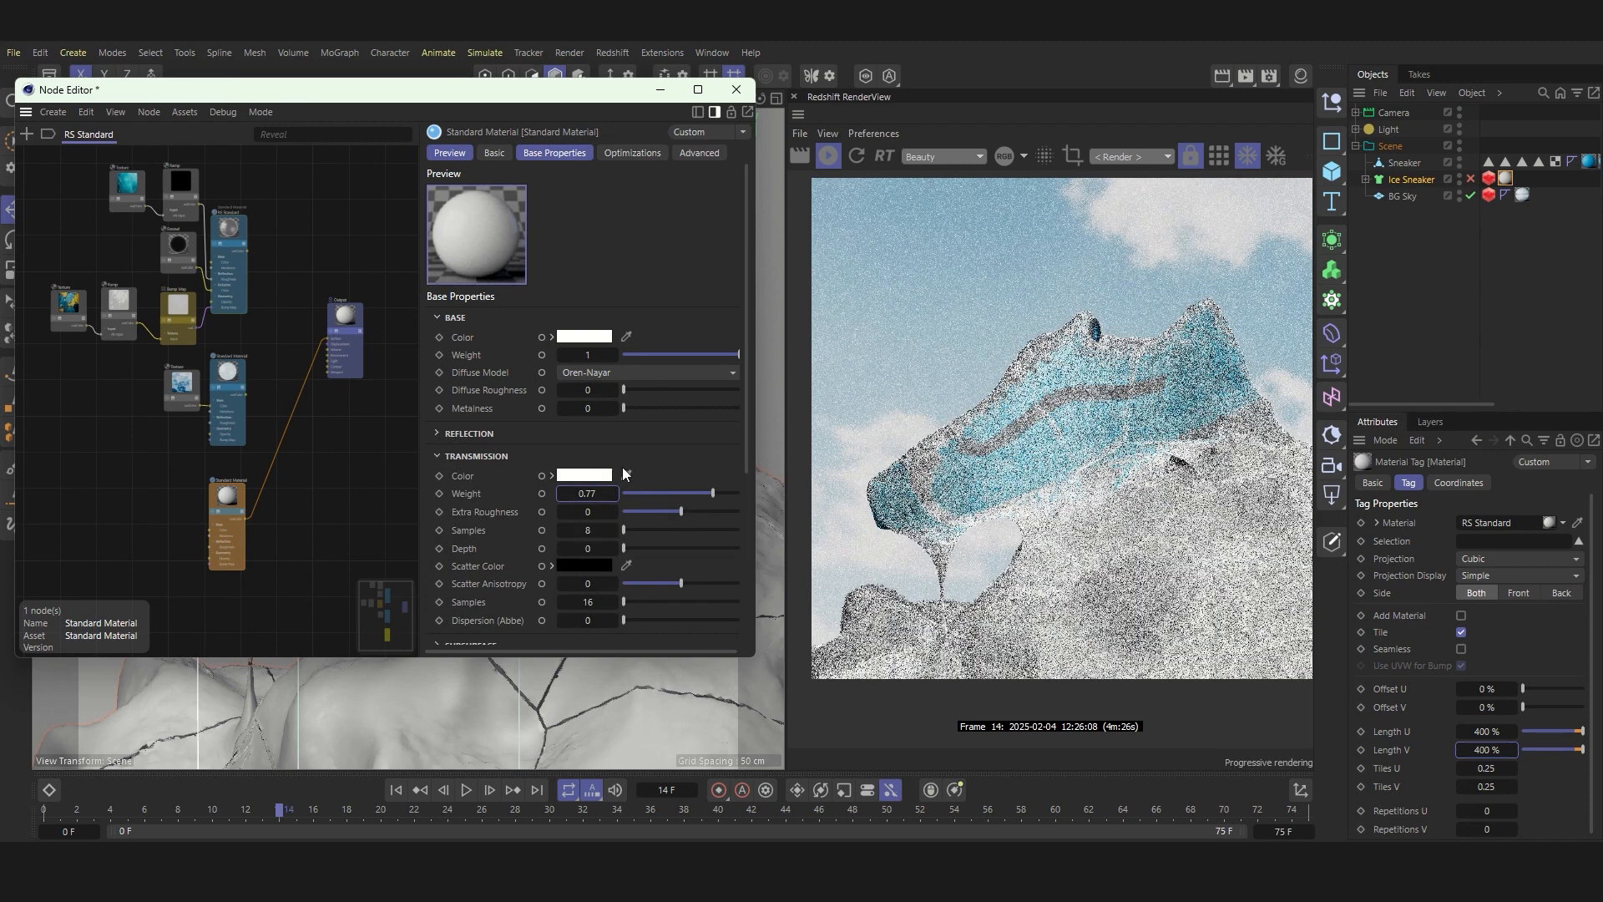
click(627, 476)
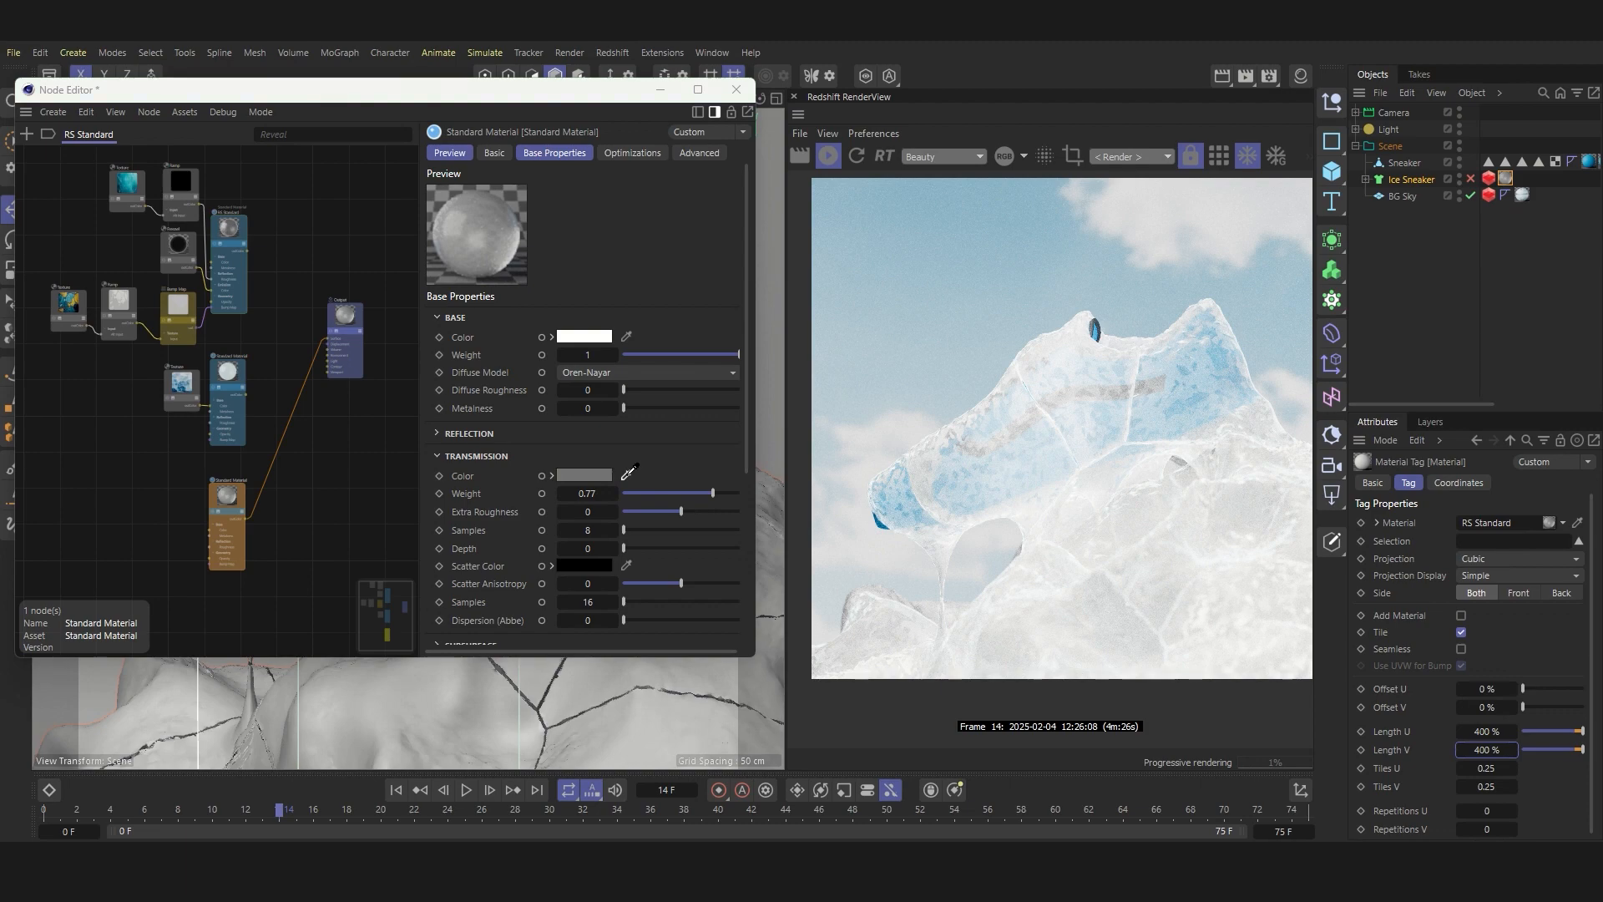
click(1035, 367)
click(584, 476)
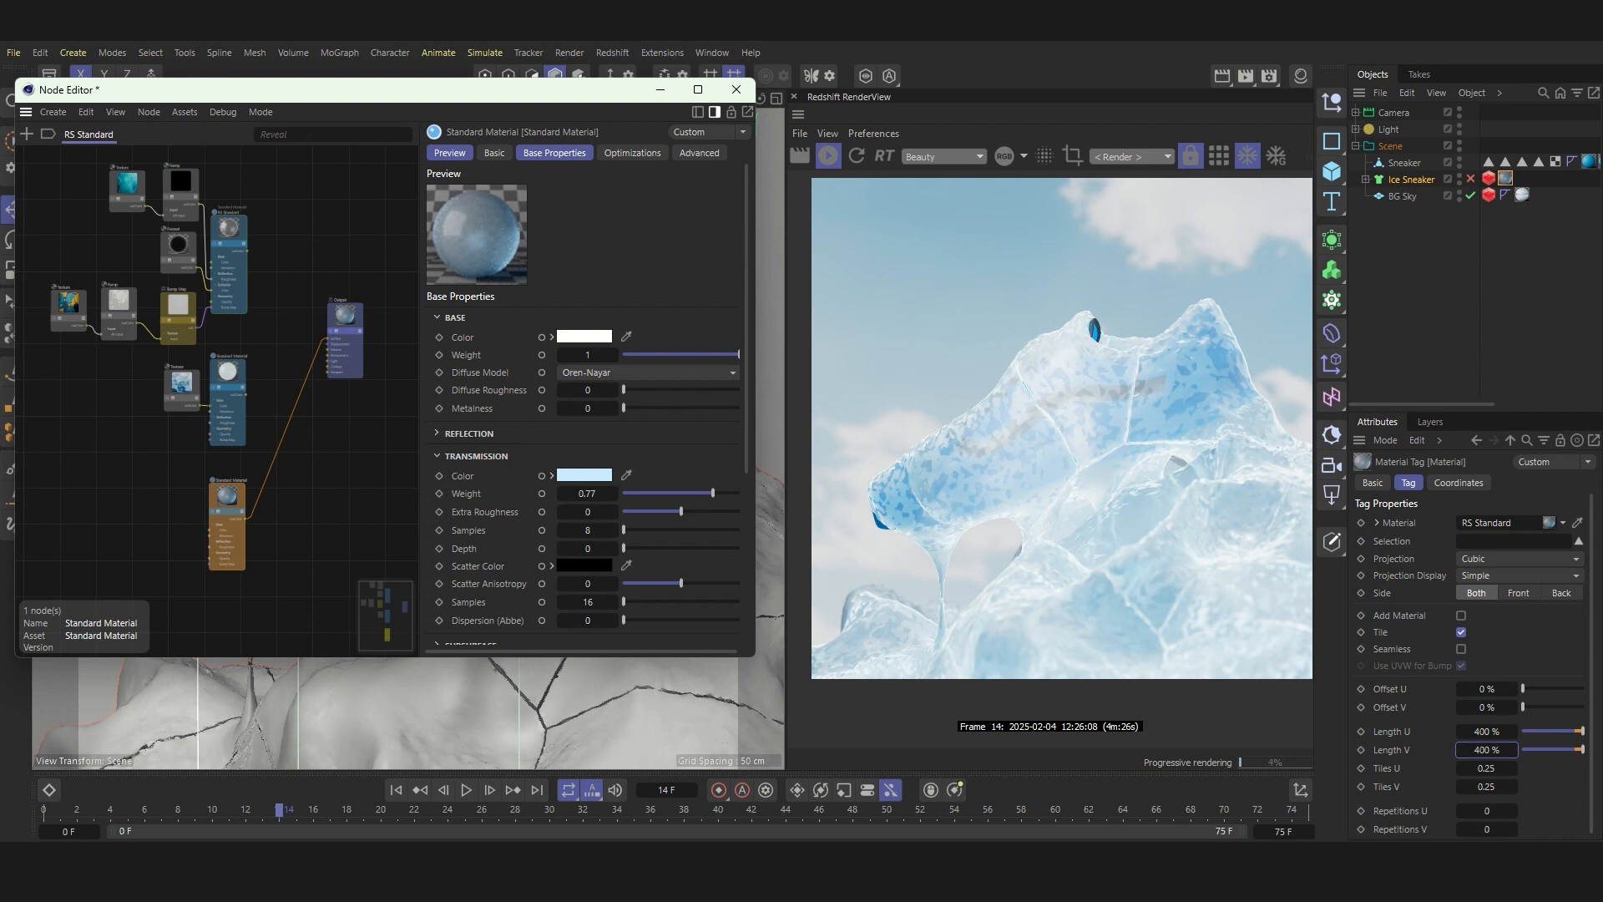
Step: Duplicate the crack Texture, Ramp and Bump Map nodes and place the copies beside the third Standard Material
scroll(306, 443, down, 3)
scroll(202, 494, up, 3)
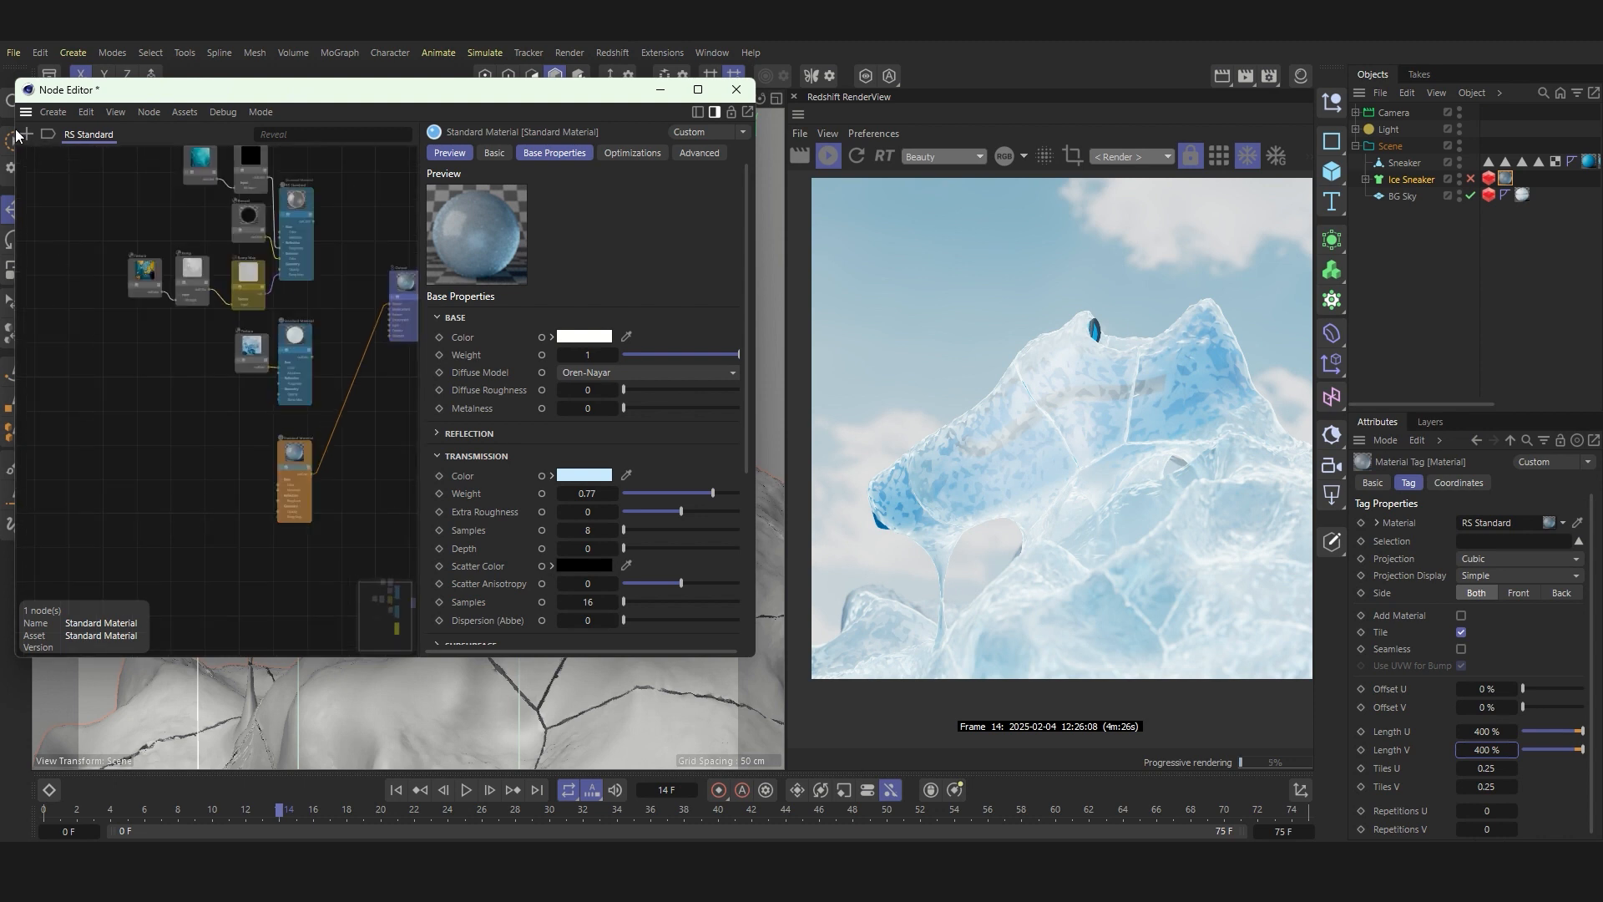
drag(97, 259, 189, 279)
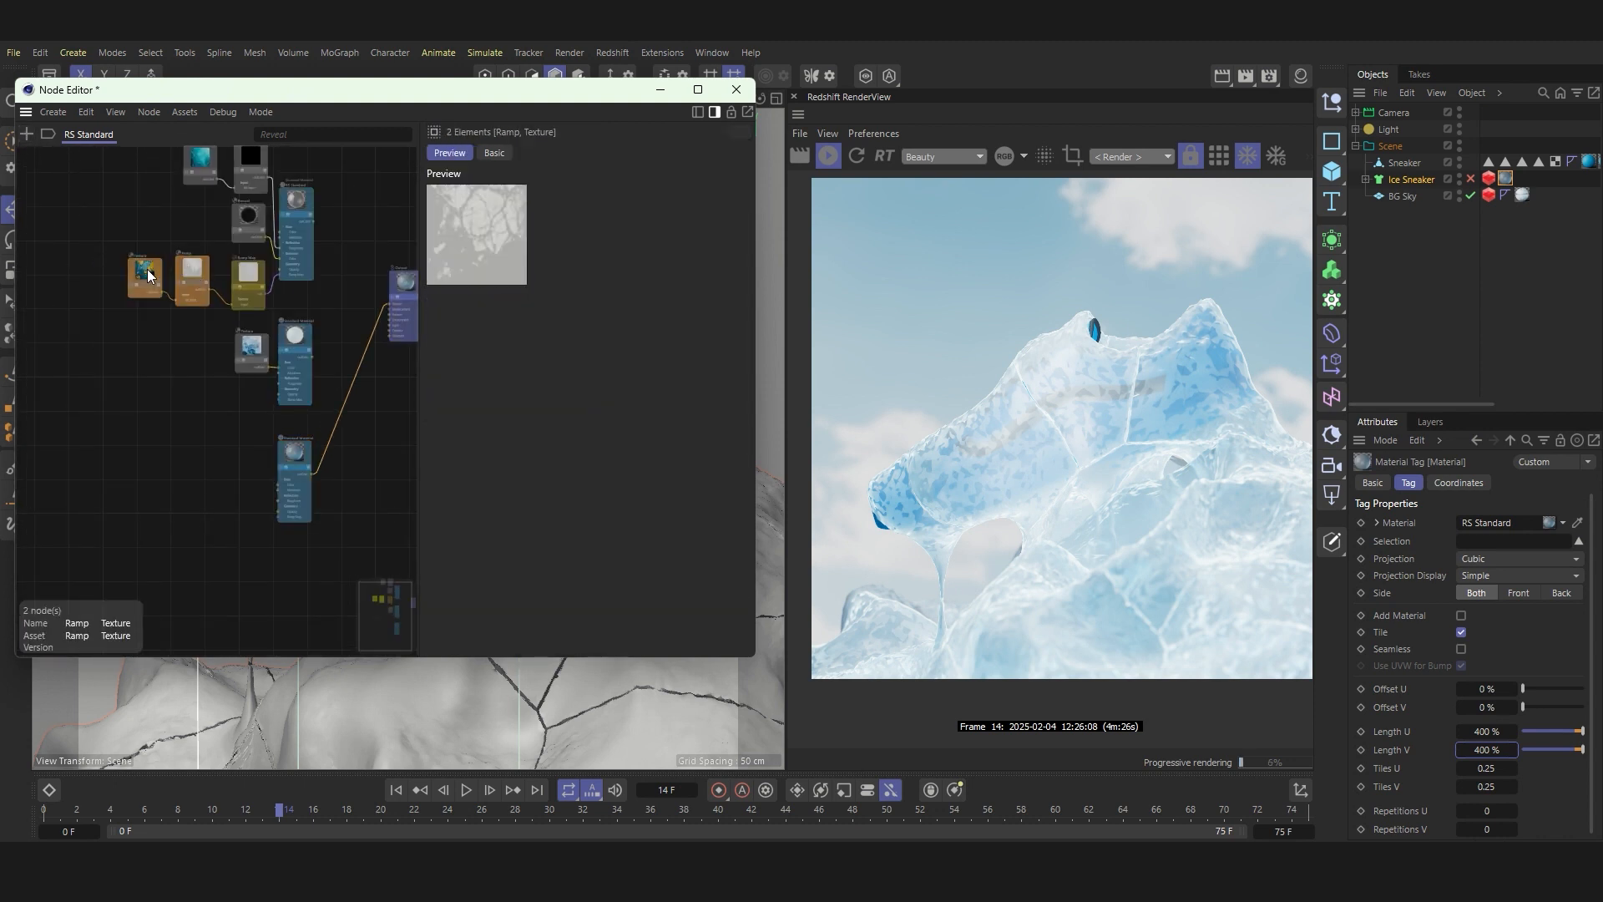
drag(75, 271, 250, 285)
scroll(249, 284, down, 3)
scroll(264, 323, up, 3)
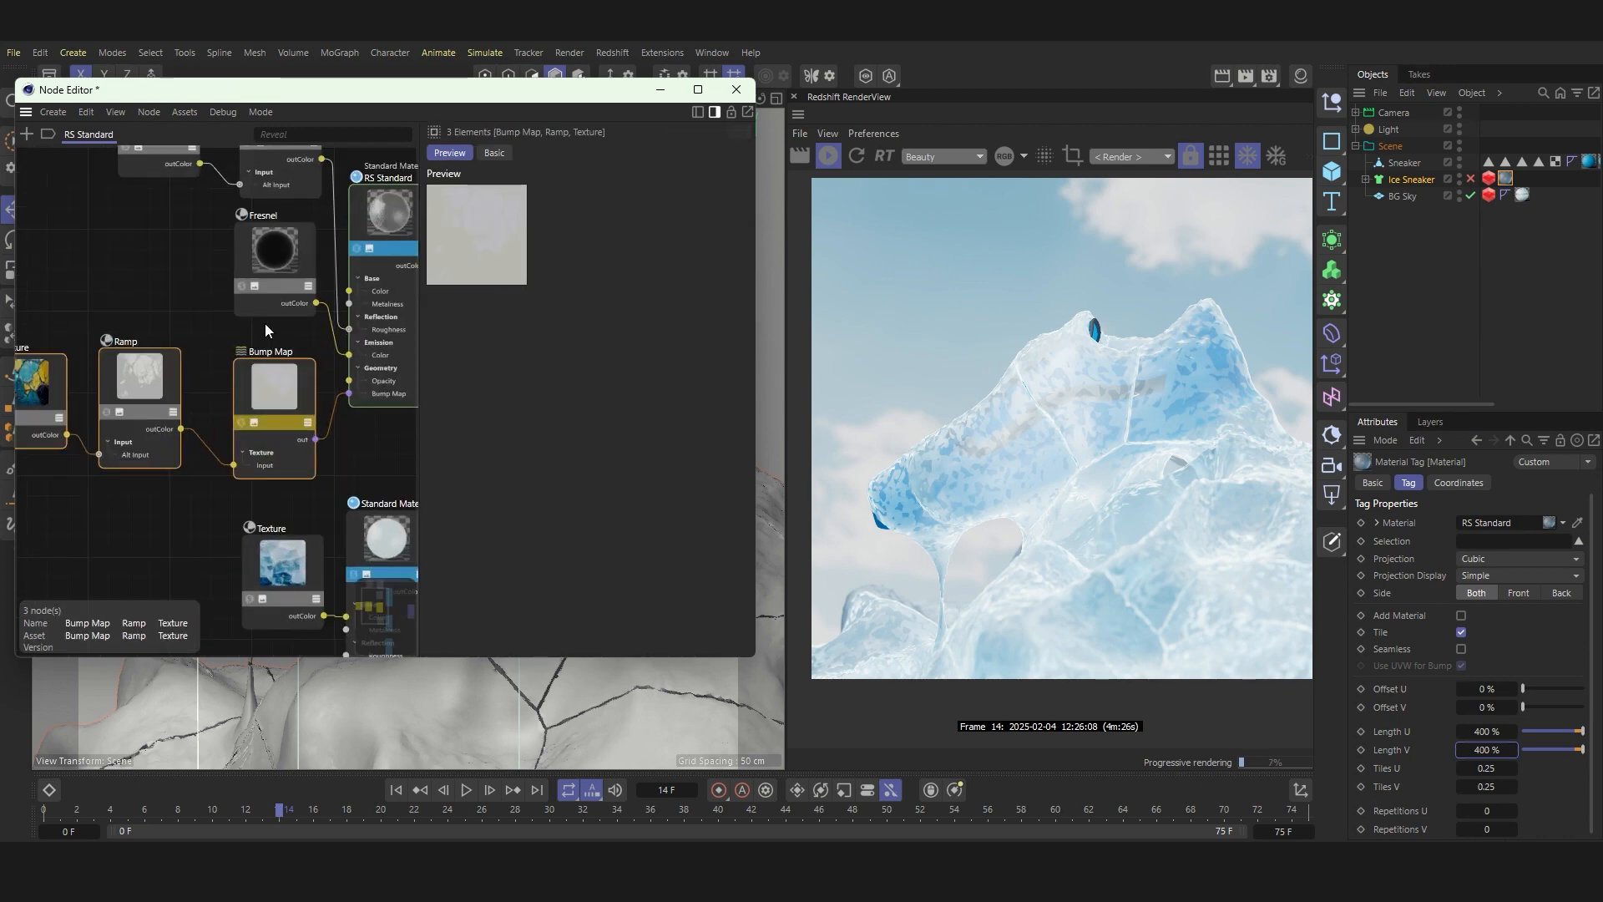
scroll(264, 323, down, 3)
ctrl+drag(263, 355, 239, 502)
Step: Connect the copied Bump Map to the third Standard Material's Bump Map input and inspect the render up close
scroll(239, 503, up, 5)
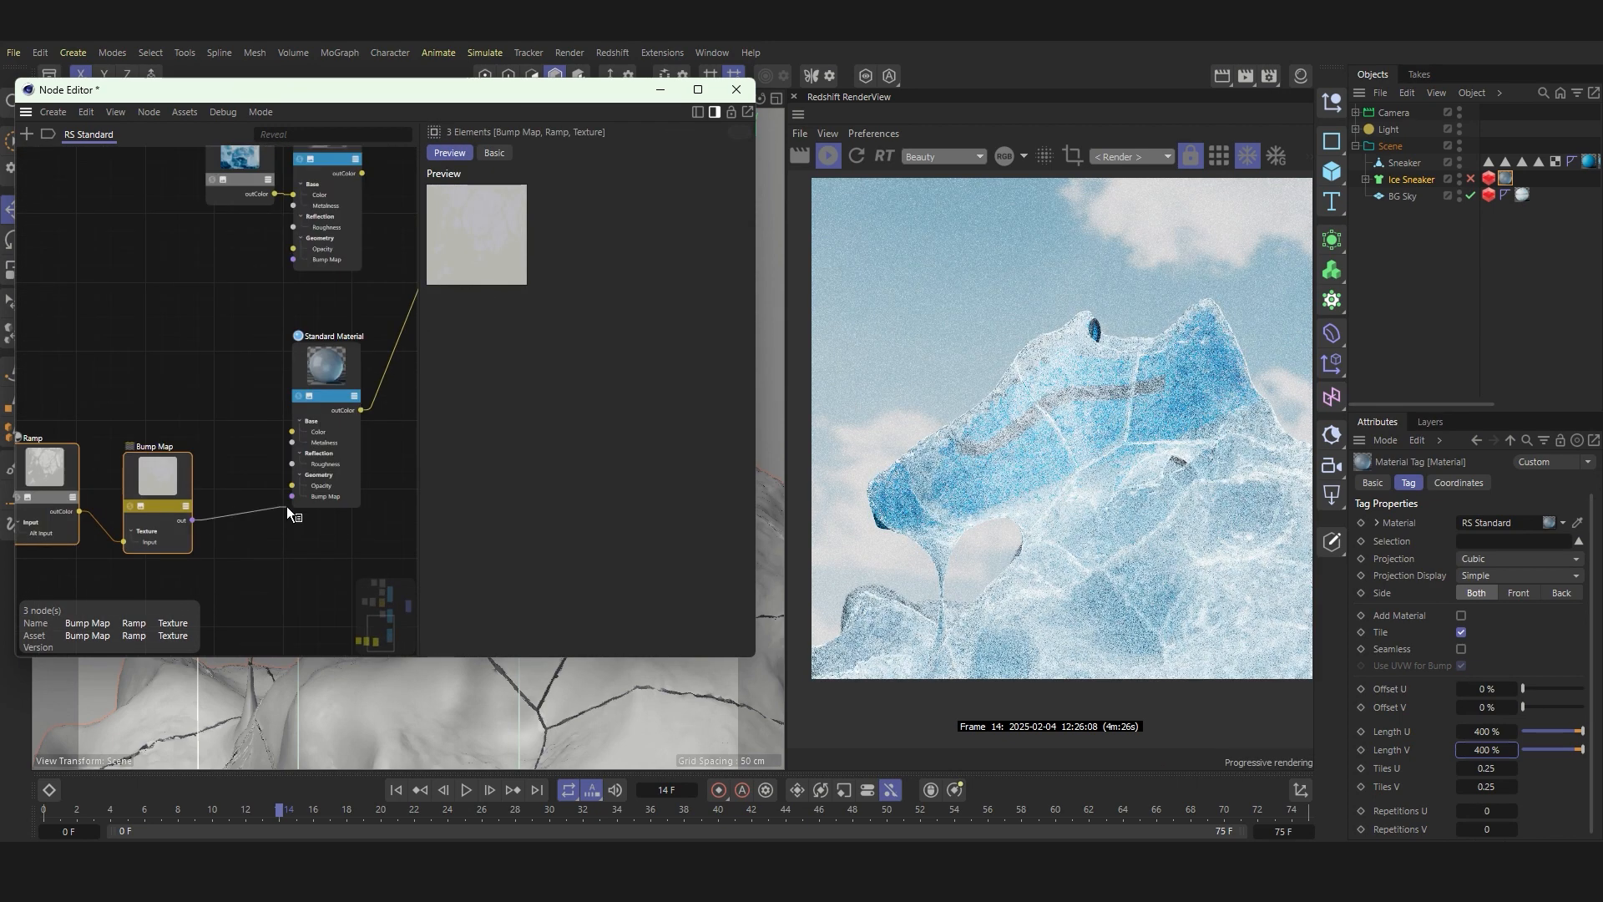
scroll(1102, 423, up, 3)
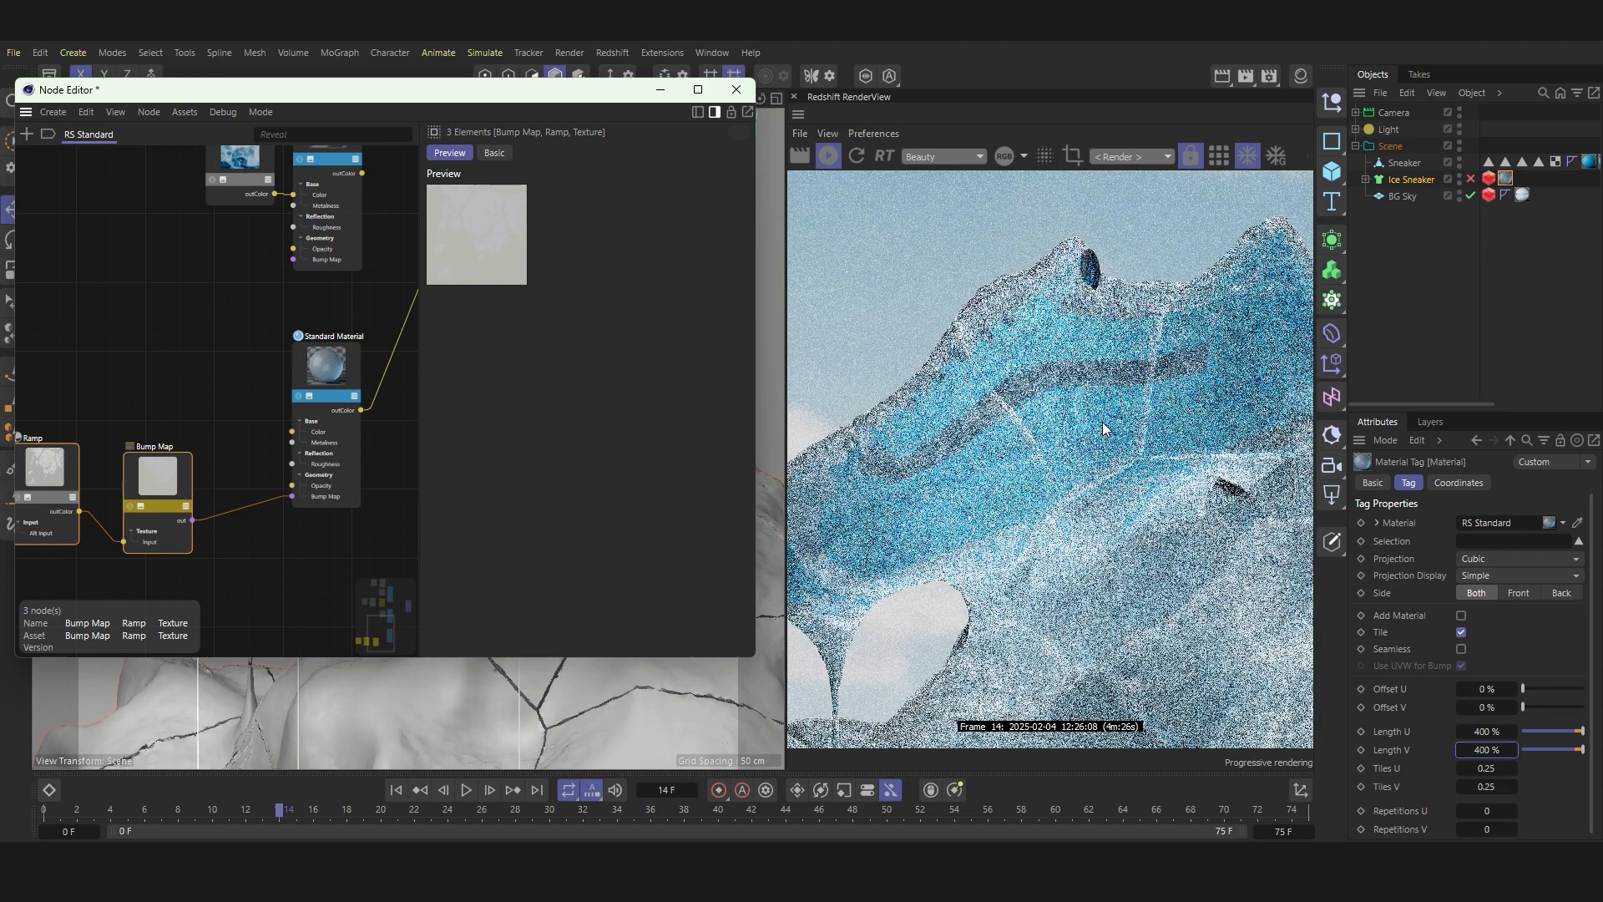
scroll(1102, 422, down, 3)
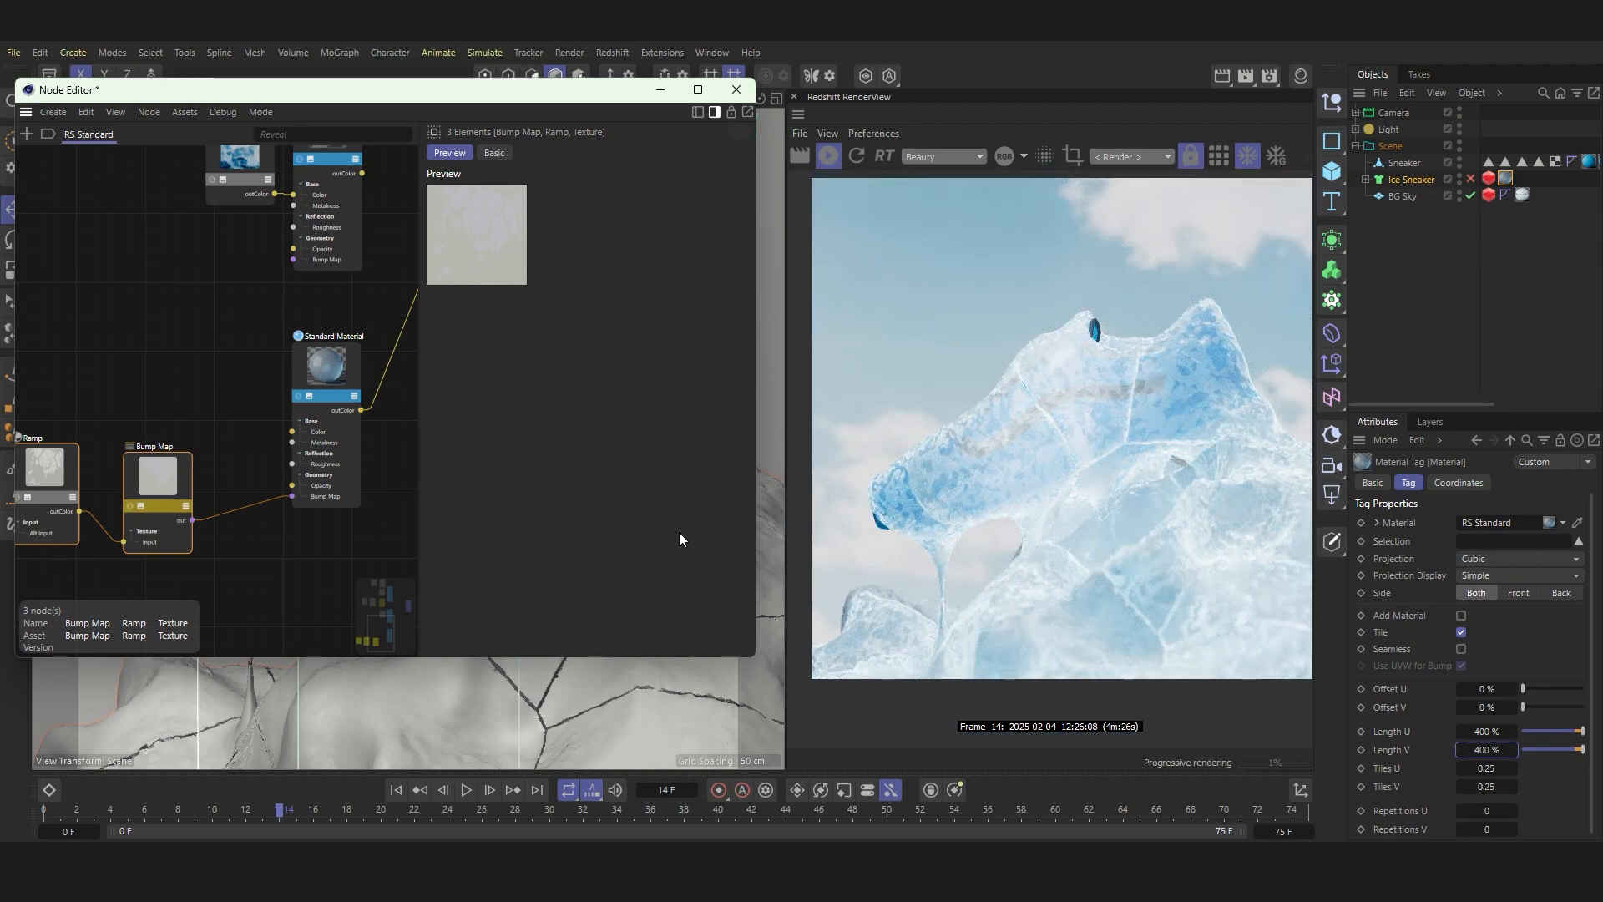
Step: Solo the copied Ramp node to preview its crack pattern in the render
scroll(312, 446, down, 4)
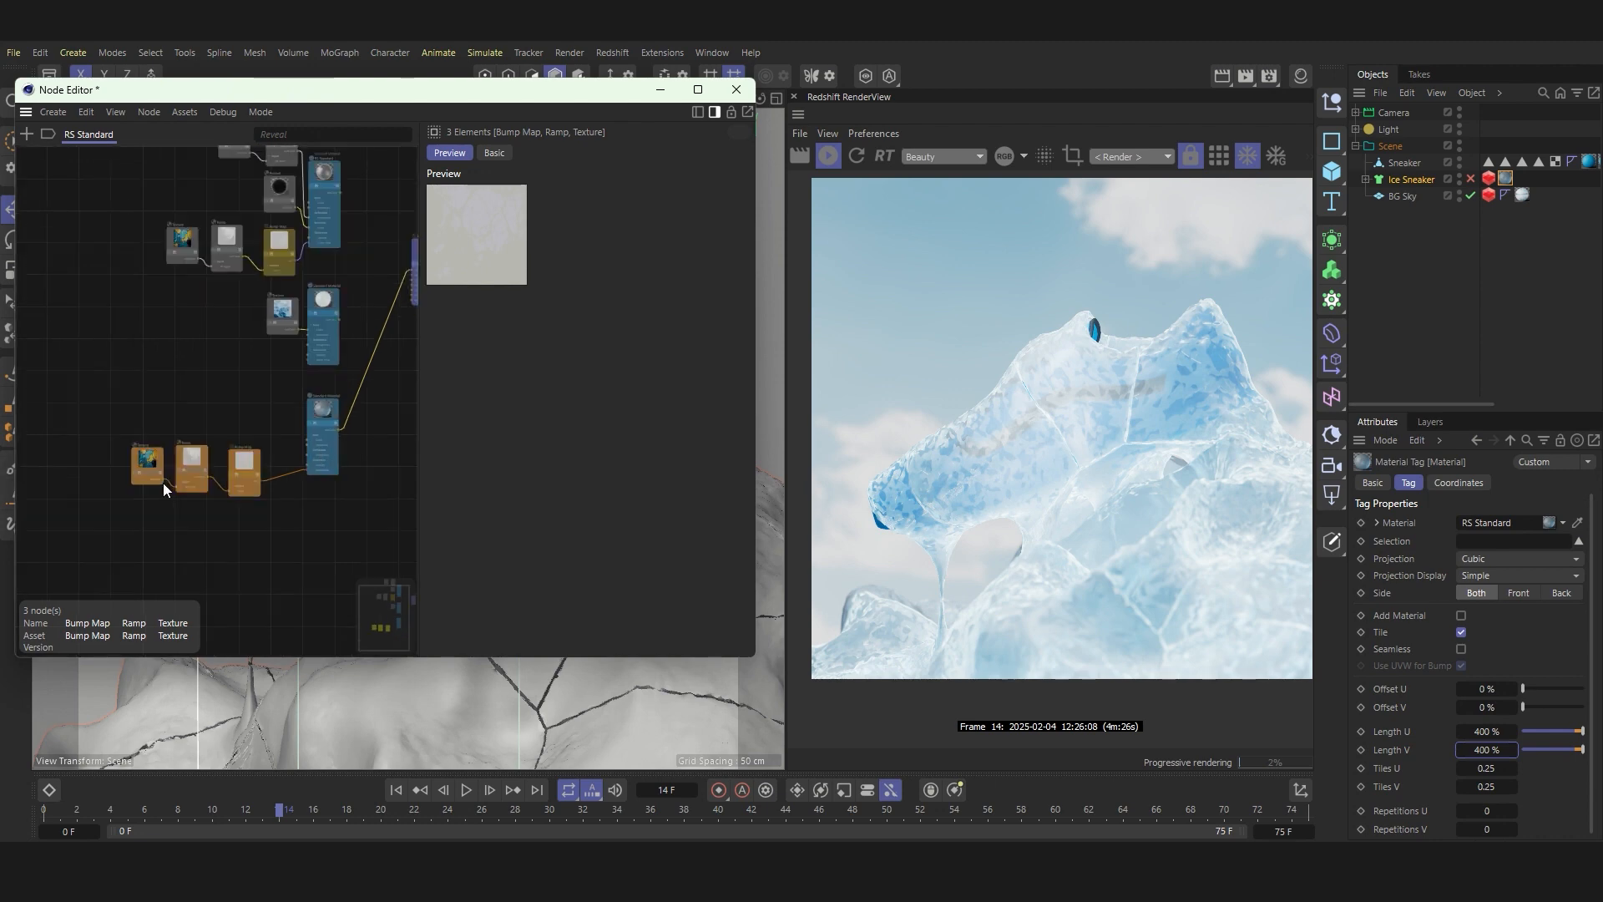
scroll(164, 482, up, 4)
click(190, 458)
click(193, 457)
click(238, 427)
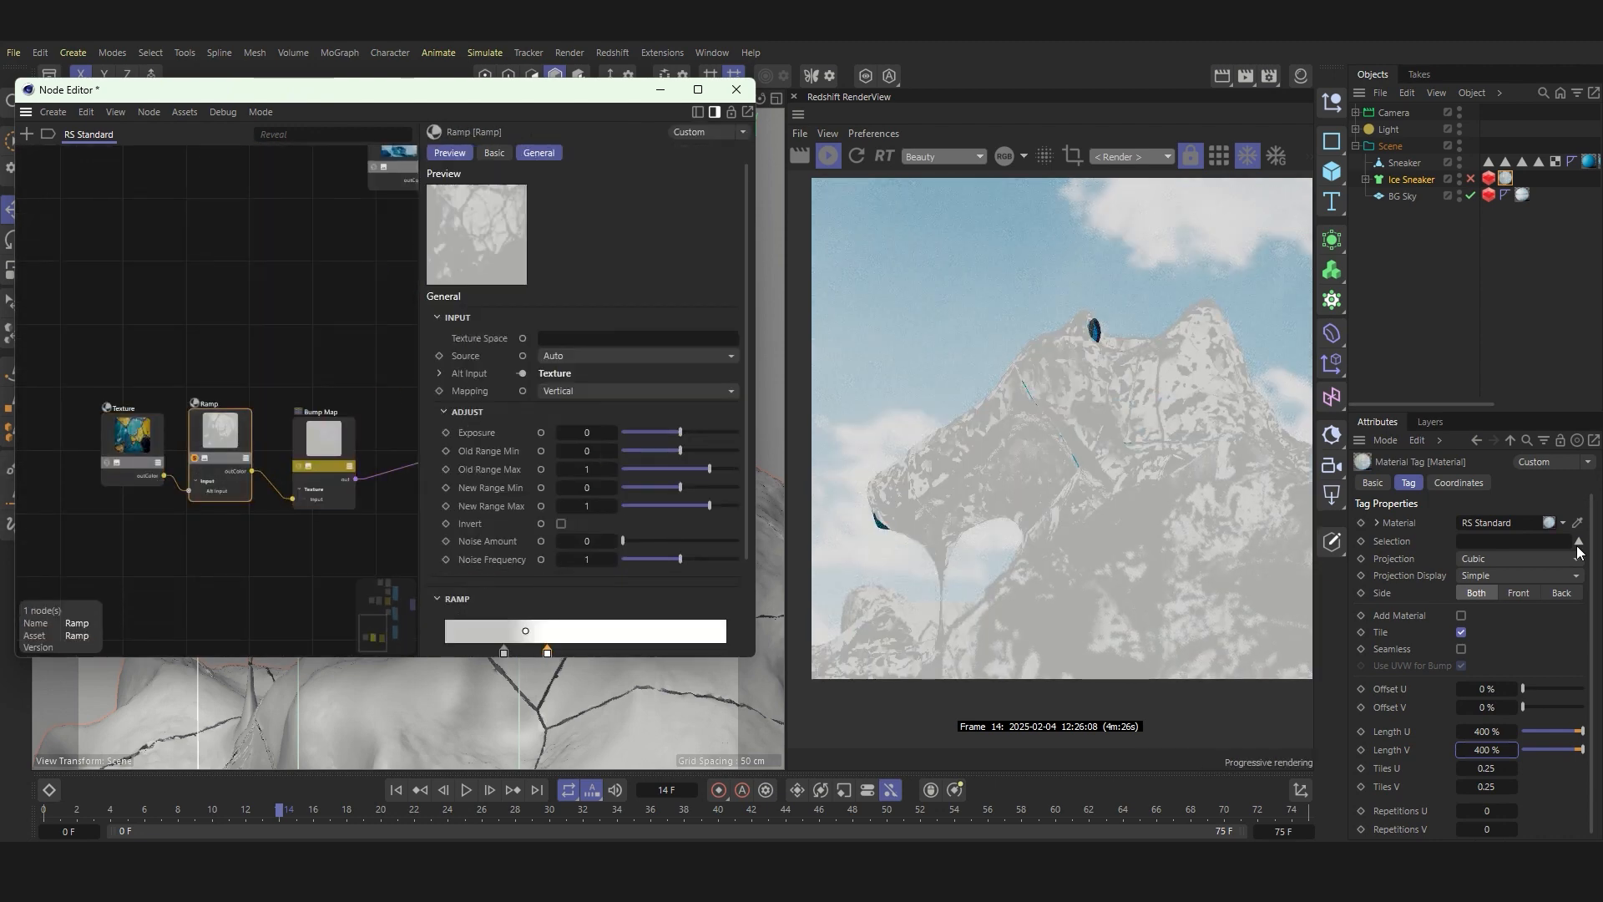
Step: Change the color of the copied Ramp's darker knot to black
scroll(503, 531, down, 3)
double_click(500, 535)
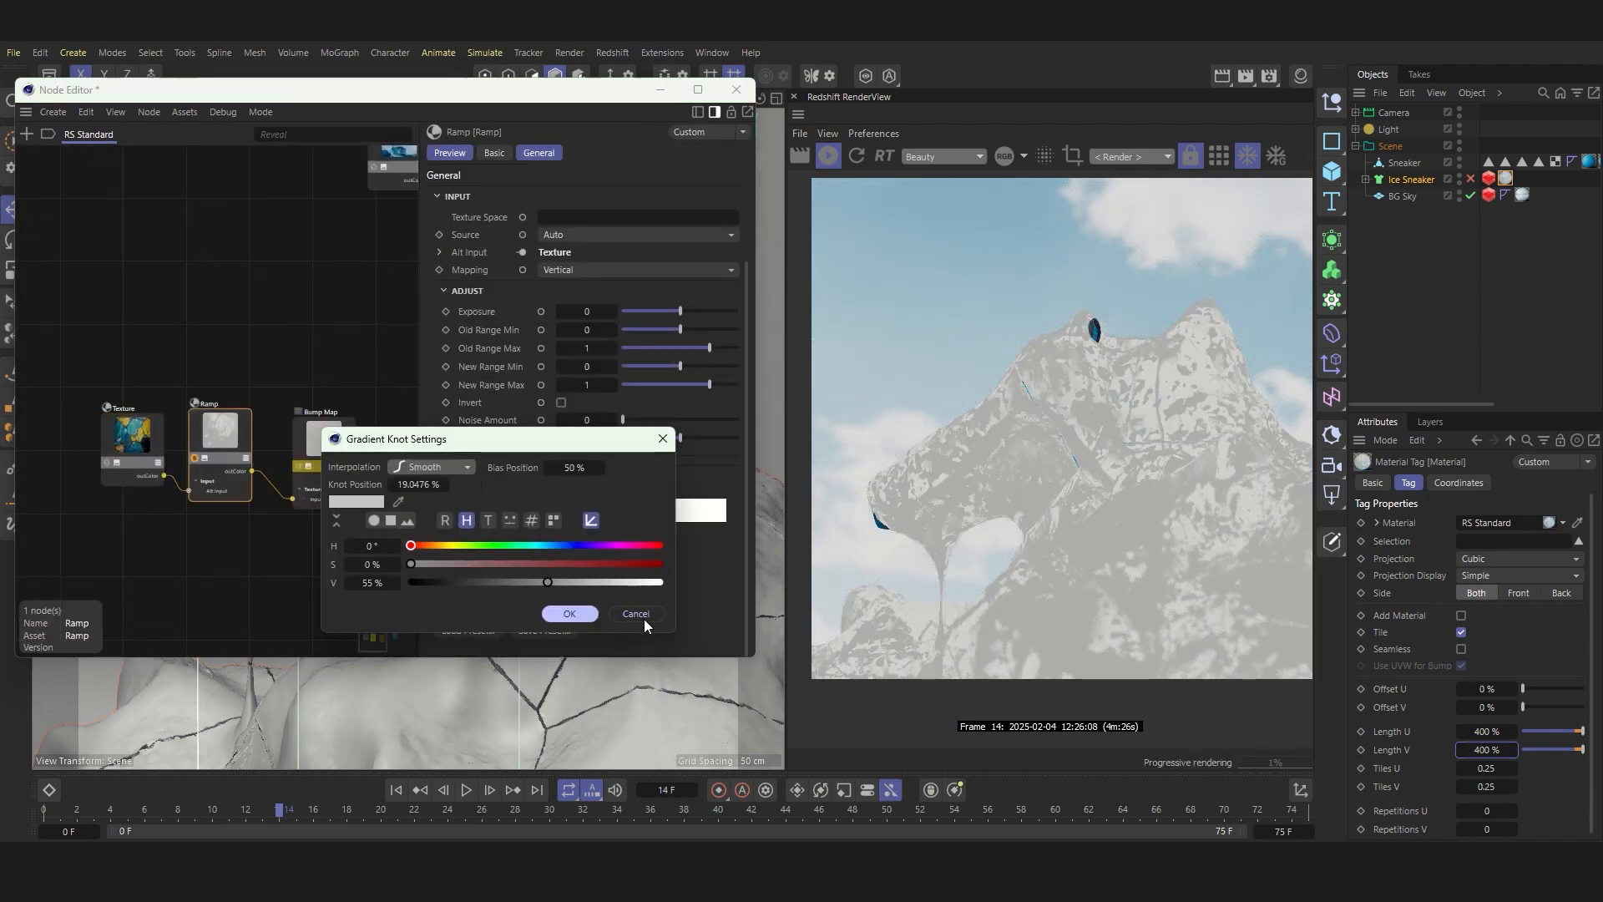
click(644, 618)
double_click(504, 534)
drag(467, 719, 464, 772)
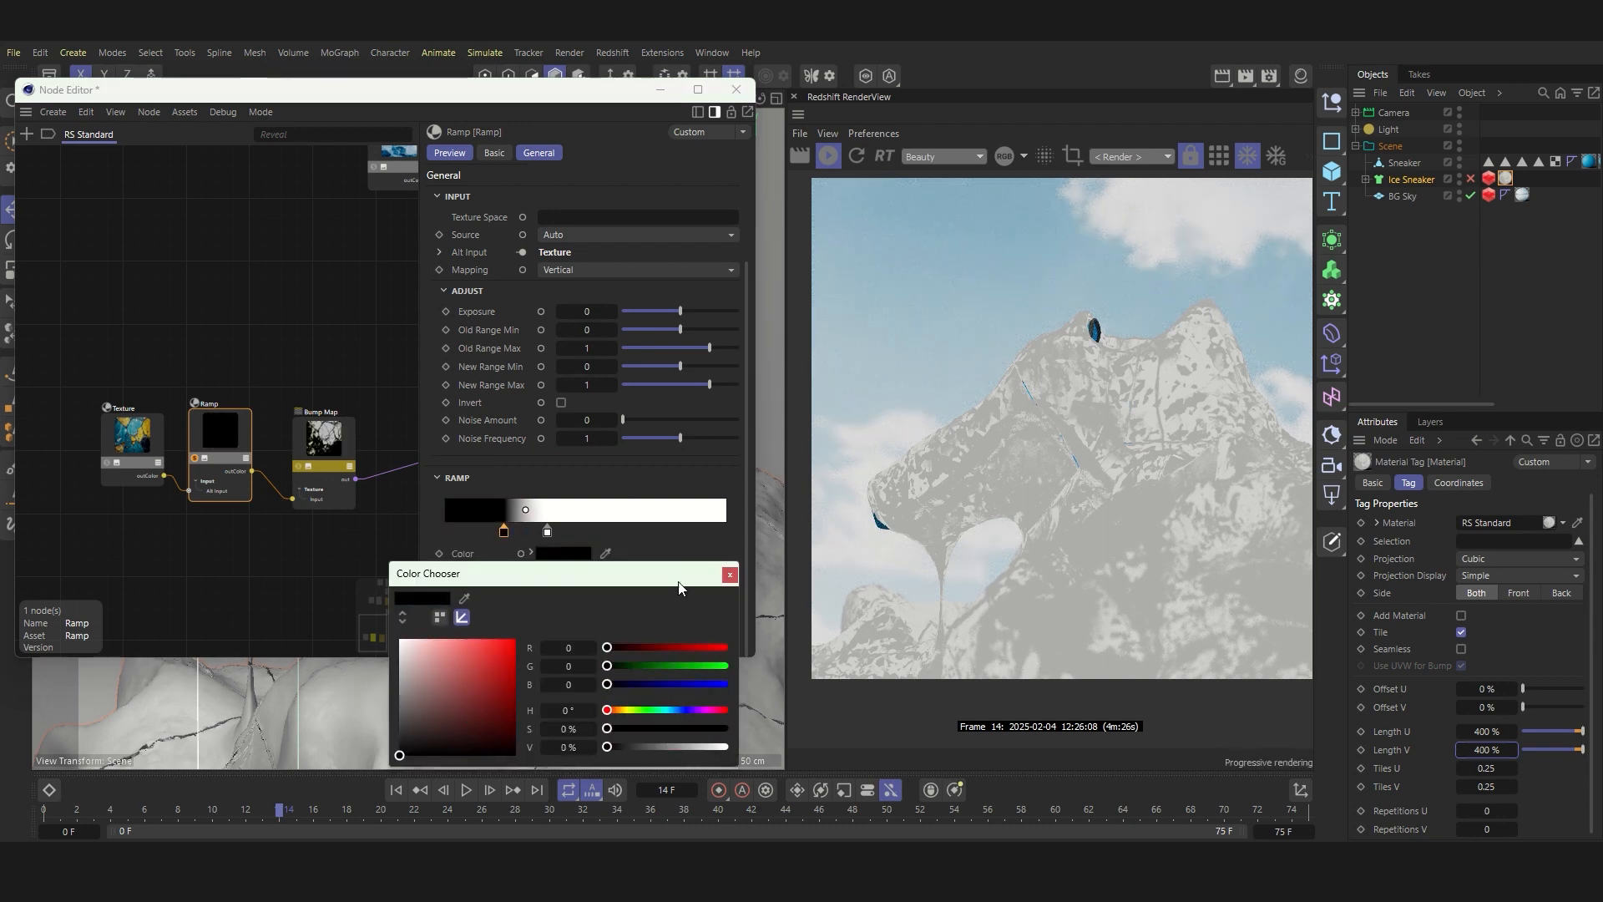
click(729, 574)
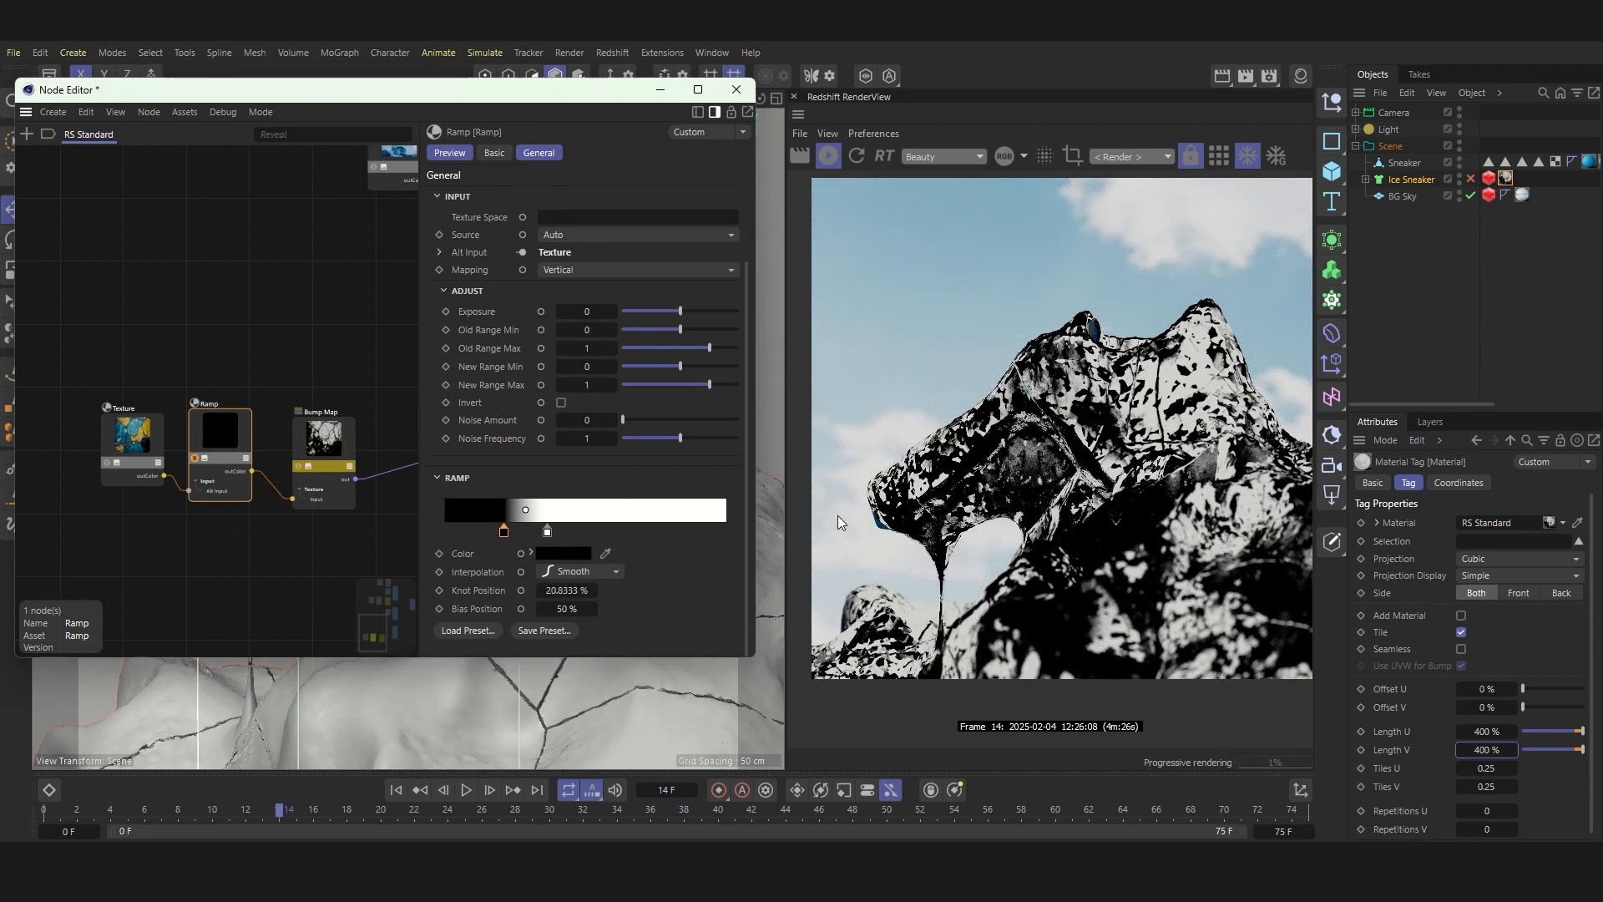
Step: Set the Ramp's black knot position to 18% and its white knot position to 33%
double_click(567, 590)
text(18)
key(Return)
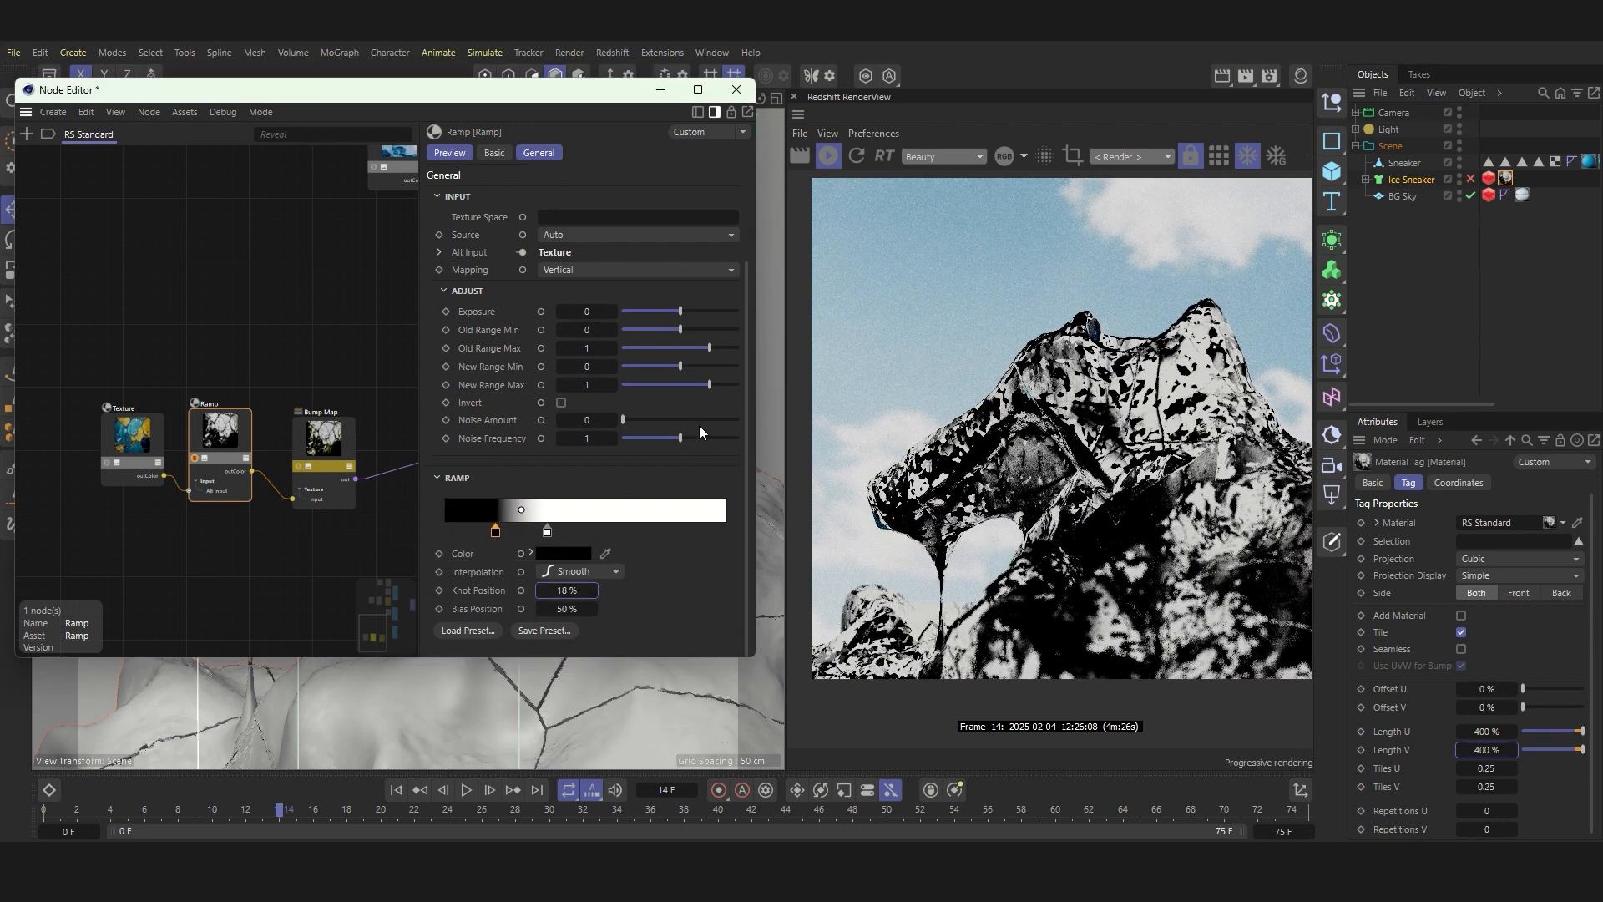
click(547, 532)
double_click(569, 590)
text(33)
key(Return)
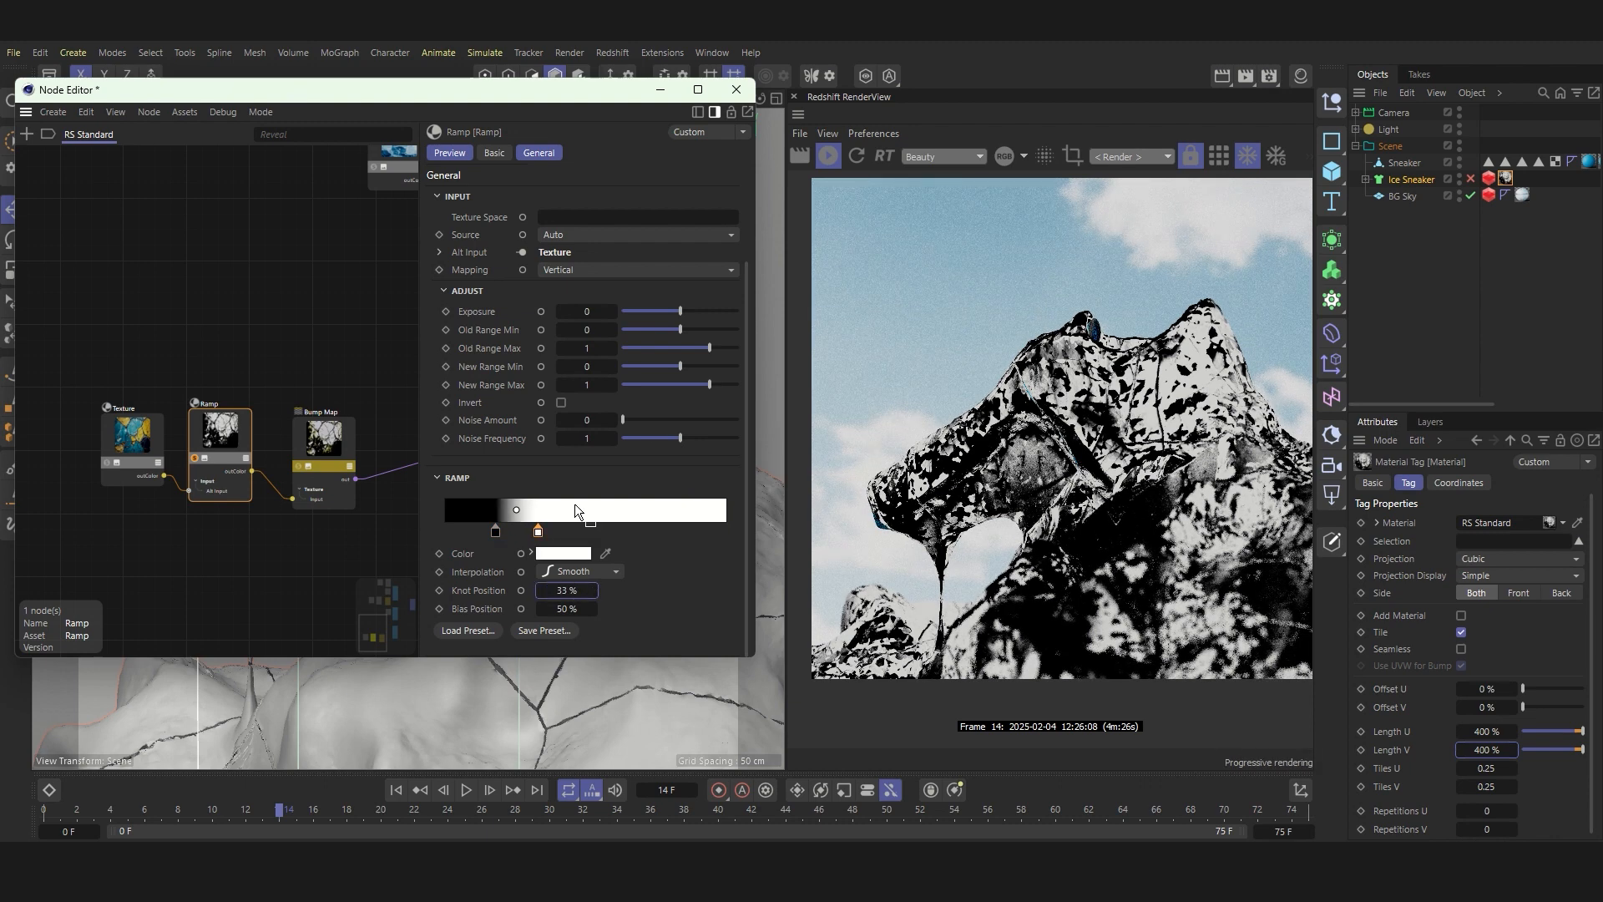
Step: Stop soloing the Ramp, then move its black knot to the gradient's start and its white knot to 2%
click(194, 457)
scroll(167, 464, down, 5)
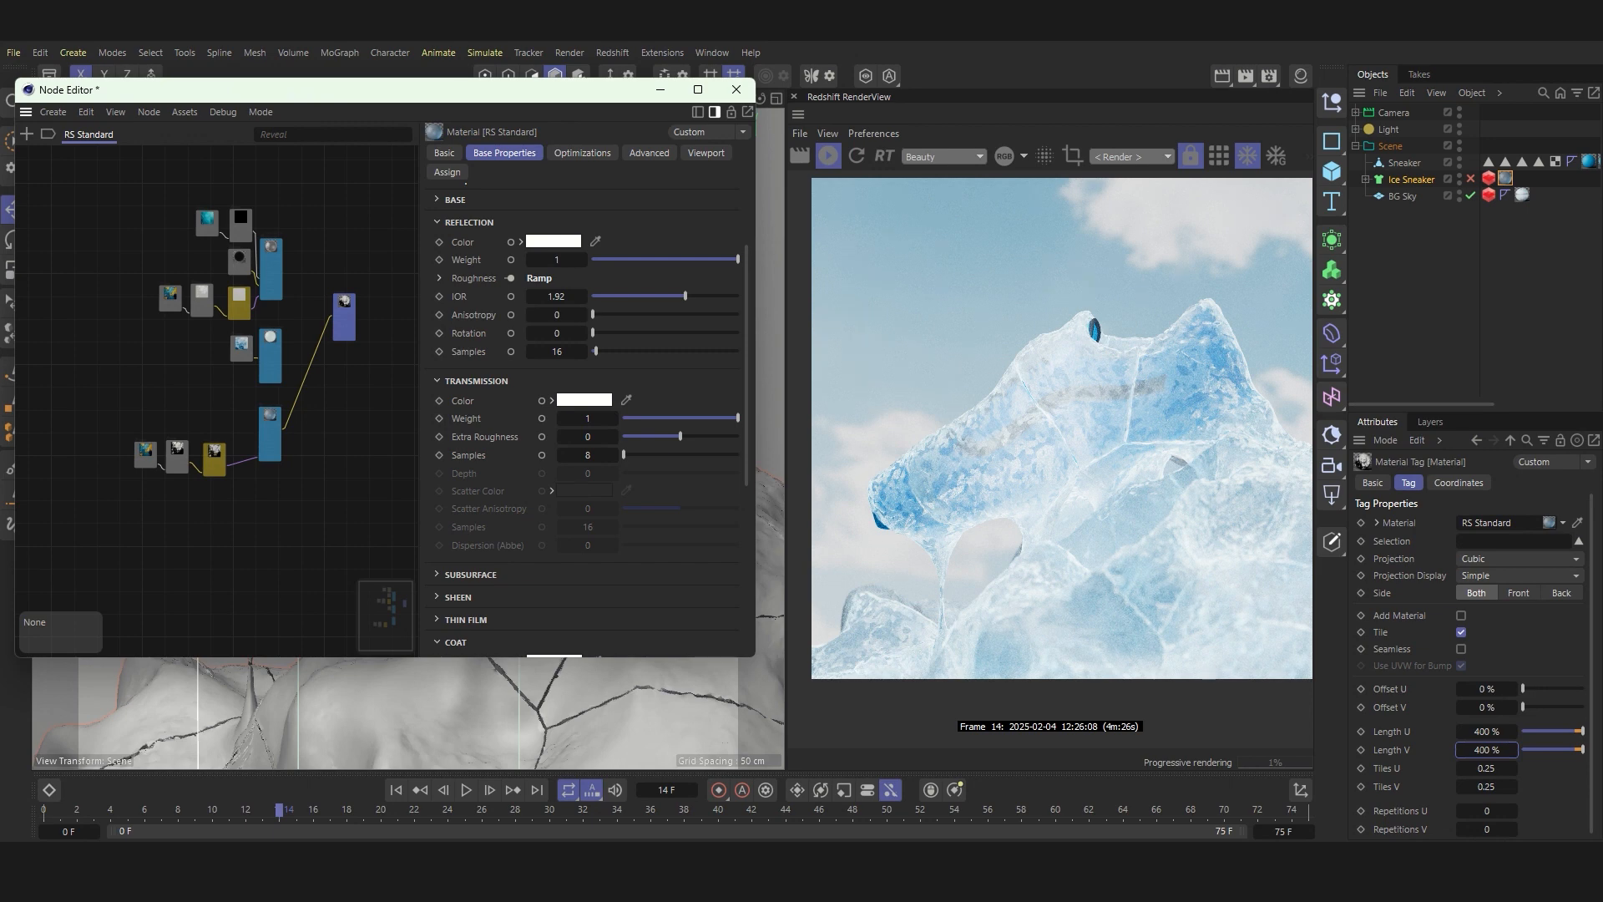
scroll(163, 469, up, 4)
click(198, 430)
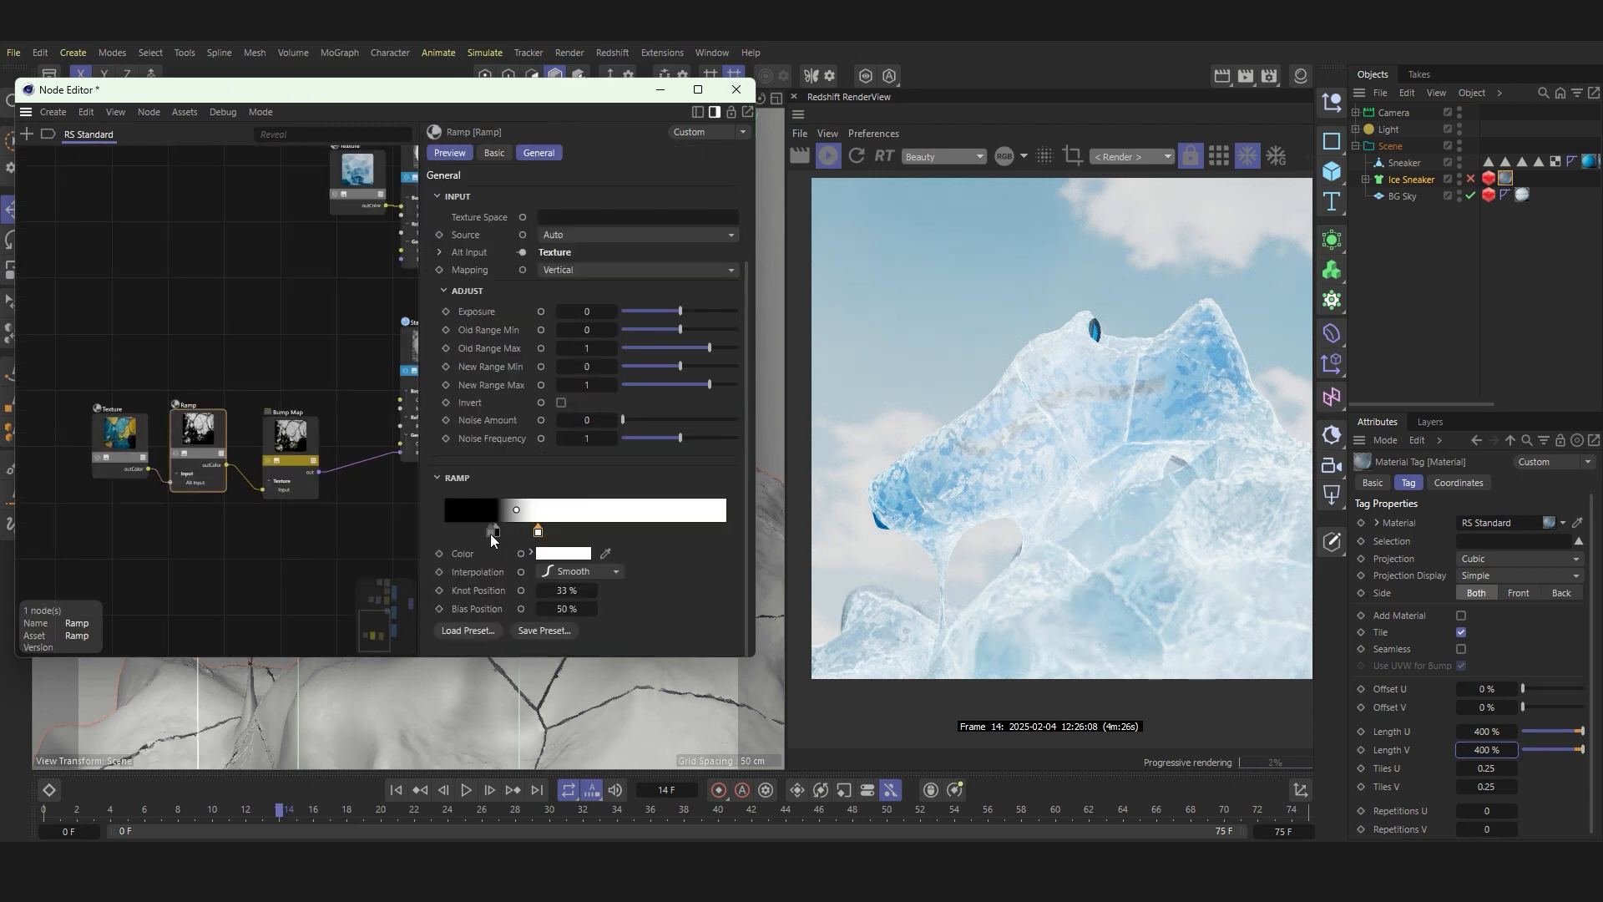
click(444, 533)
drag(438, 536, 431, 535)
click(538, 530)
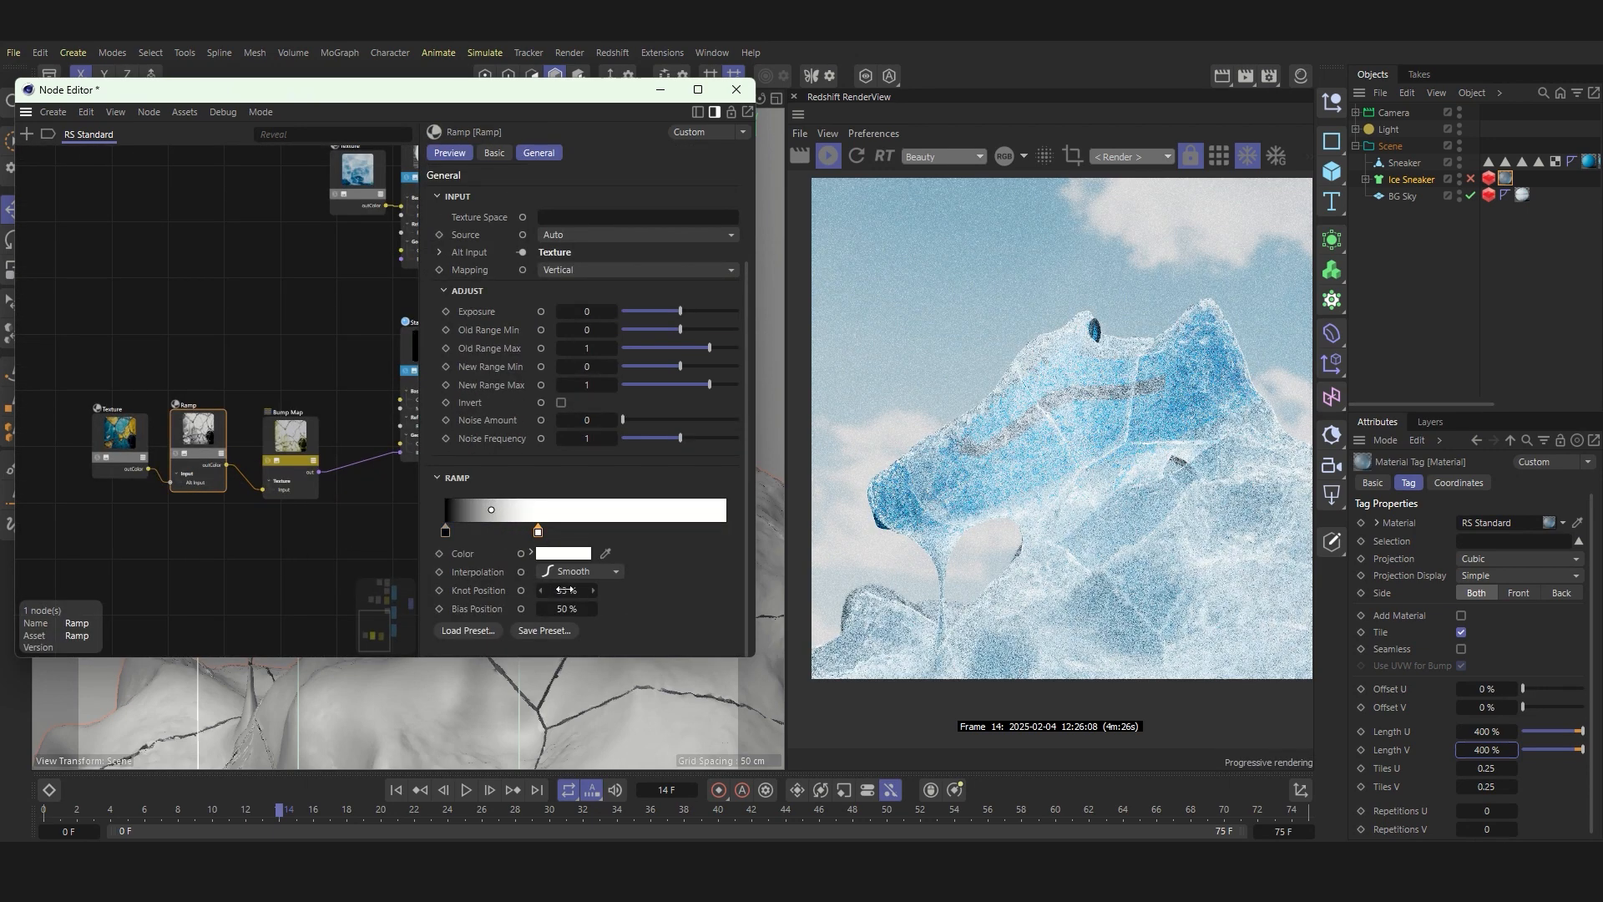
drag(564, 589, 492, 590)
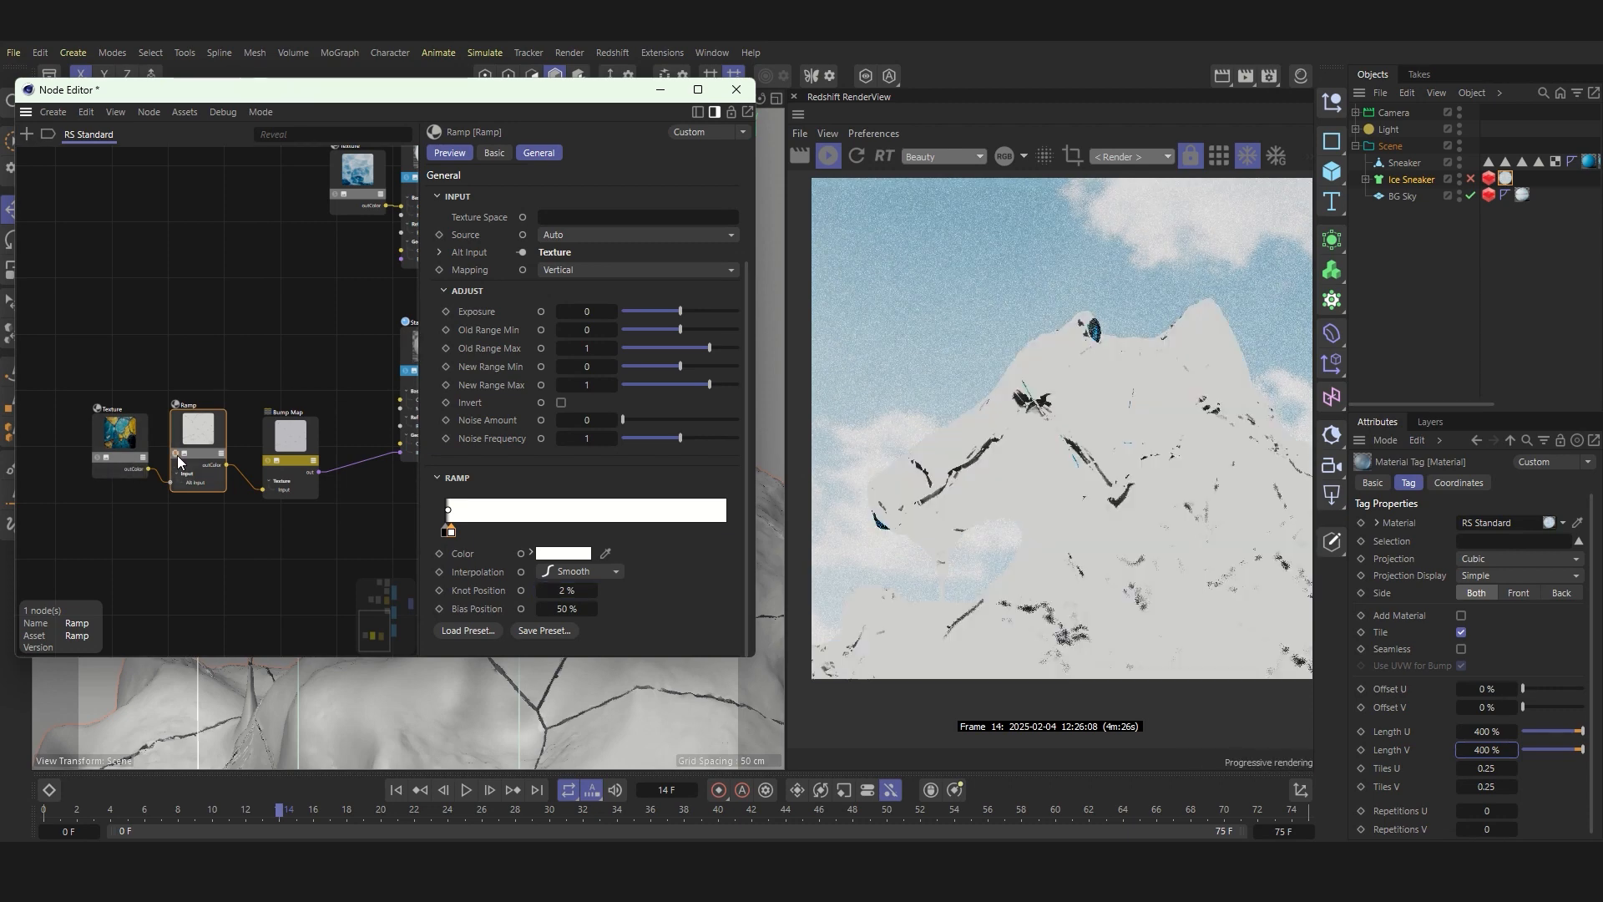
Step: Set the third material's Bump Map height scale to 1000 and compare the rendered cracks with the soloed Ramp pattern
scroll(1120, 431, up, 3)
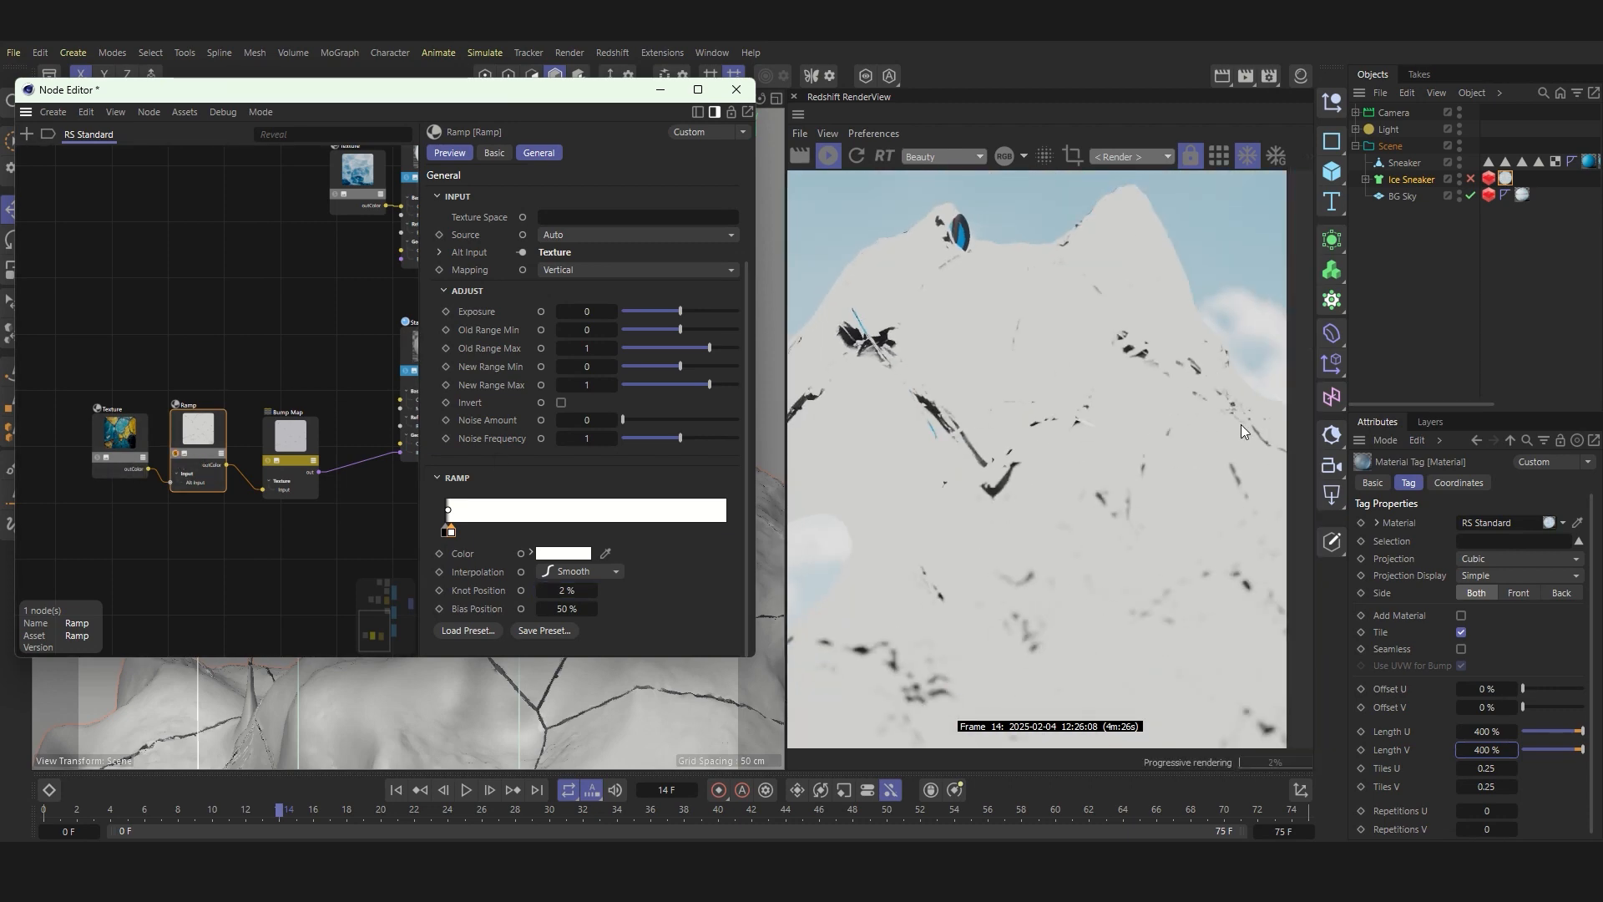
click(304, 456)
text(00)
key(Return)
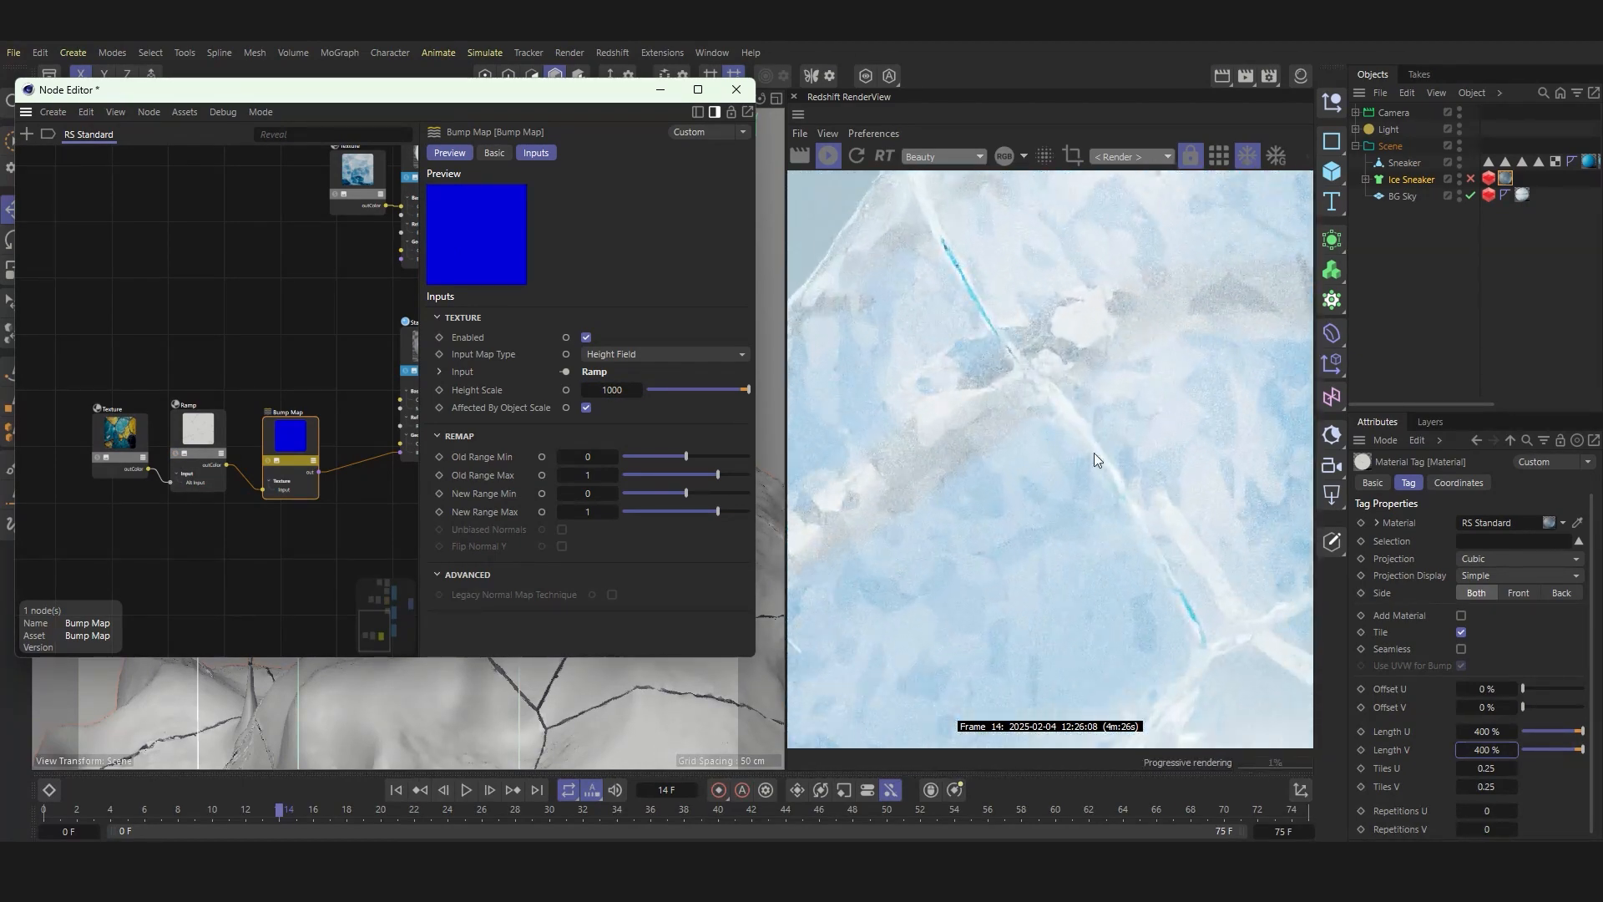
click(176, 453)
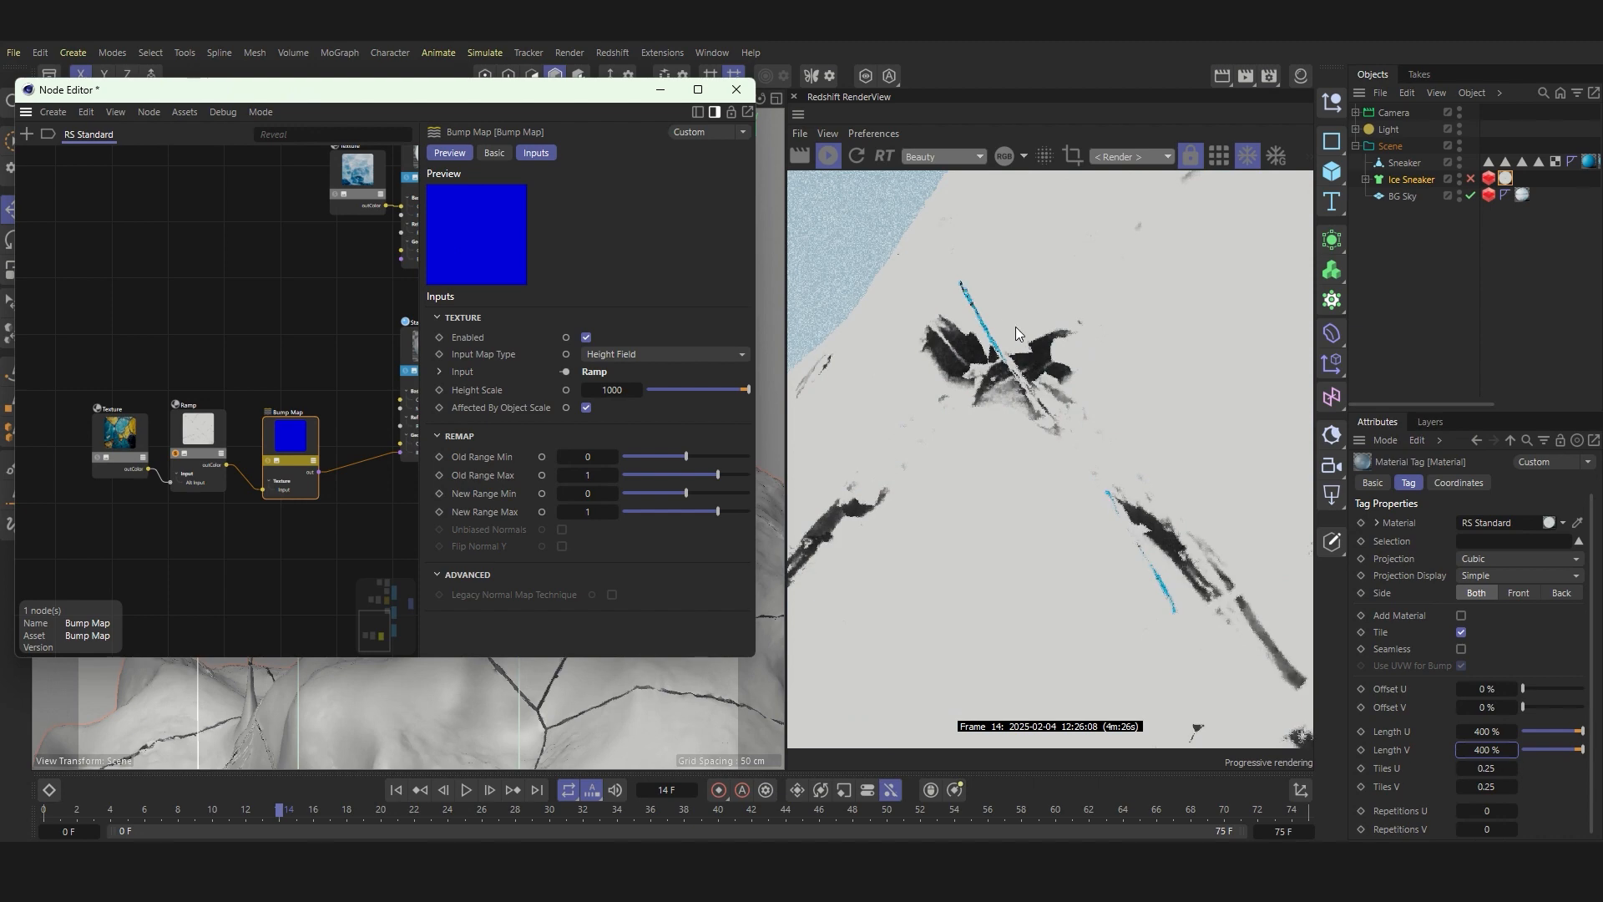
click(287, 511)
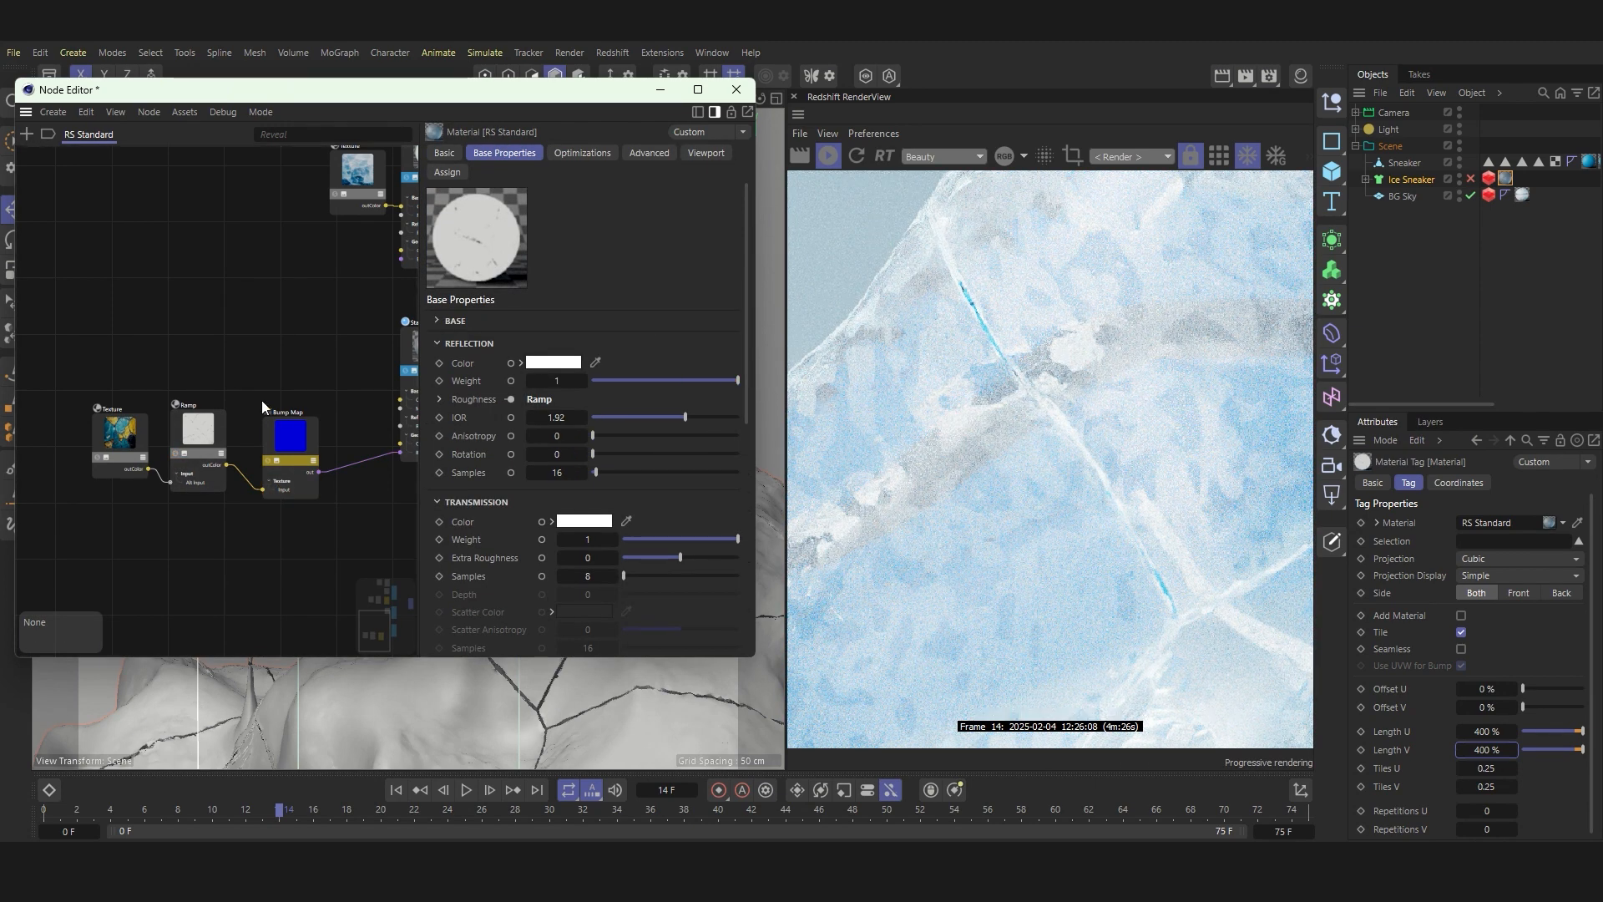
click(313, 436)
scroll(1085, 367, down, 5)
scroll(1075, 367, up, 3)
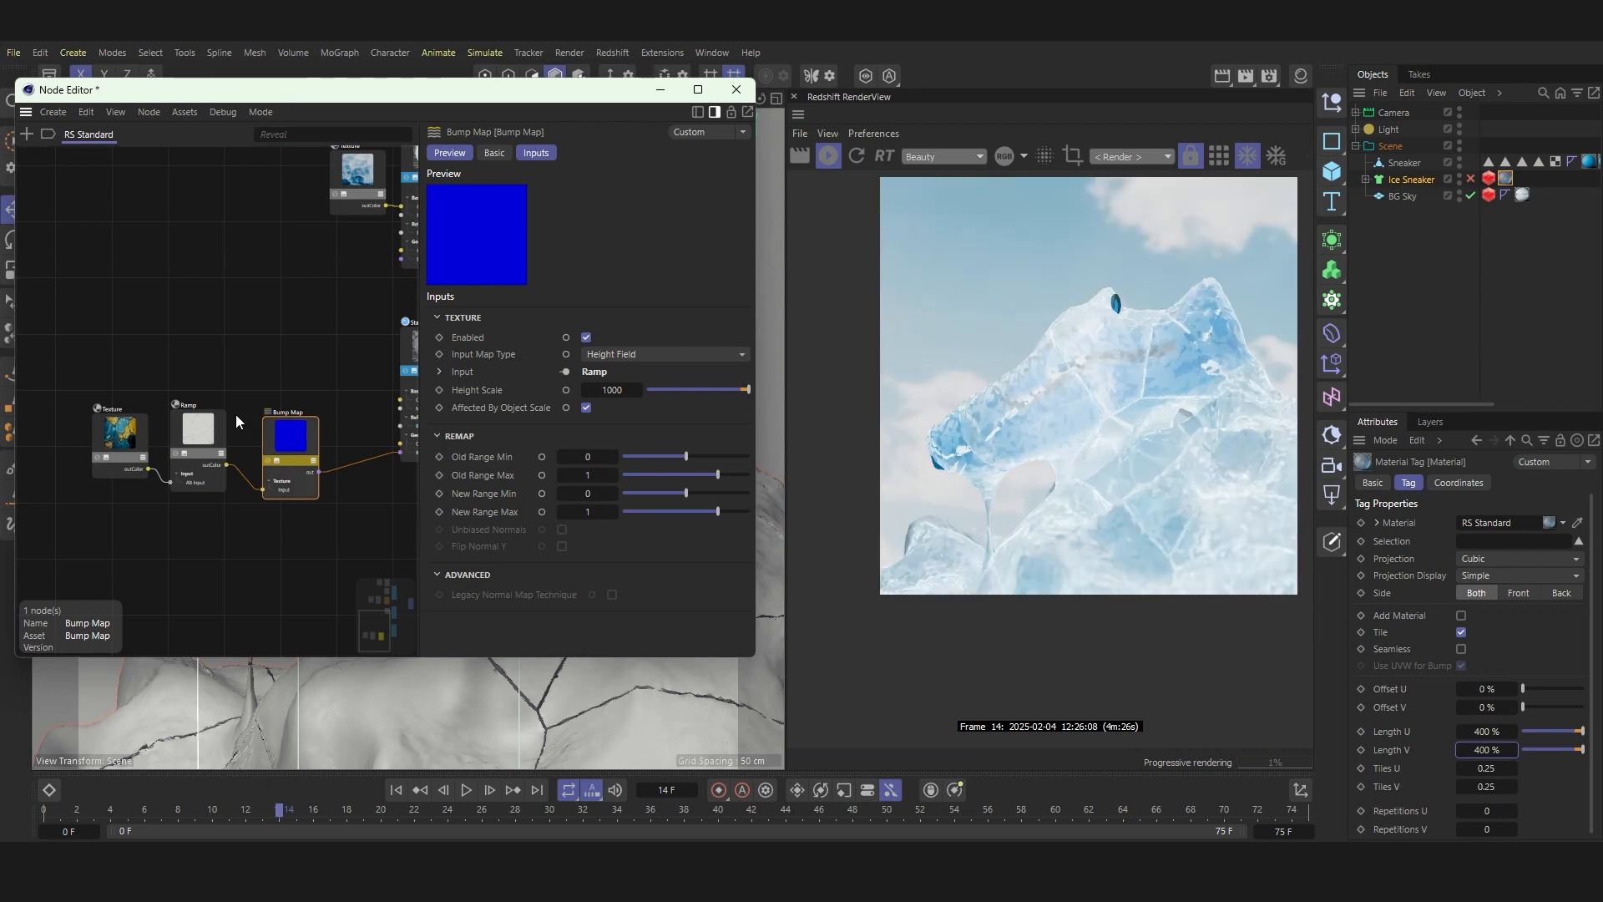
Step: Duplicate the third material's Texture, Ramp and Bump Map nodes below the originals, then delete the duplicated Bump Map
scroll(275, 405, down, 4)
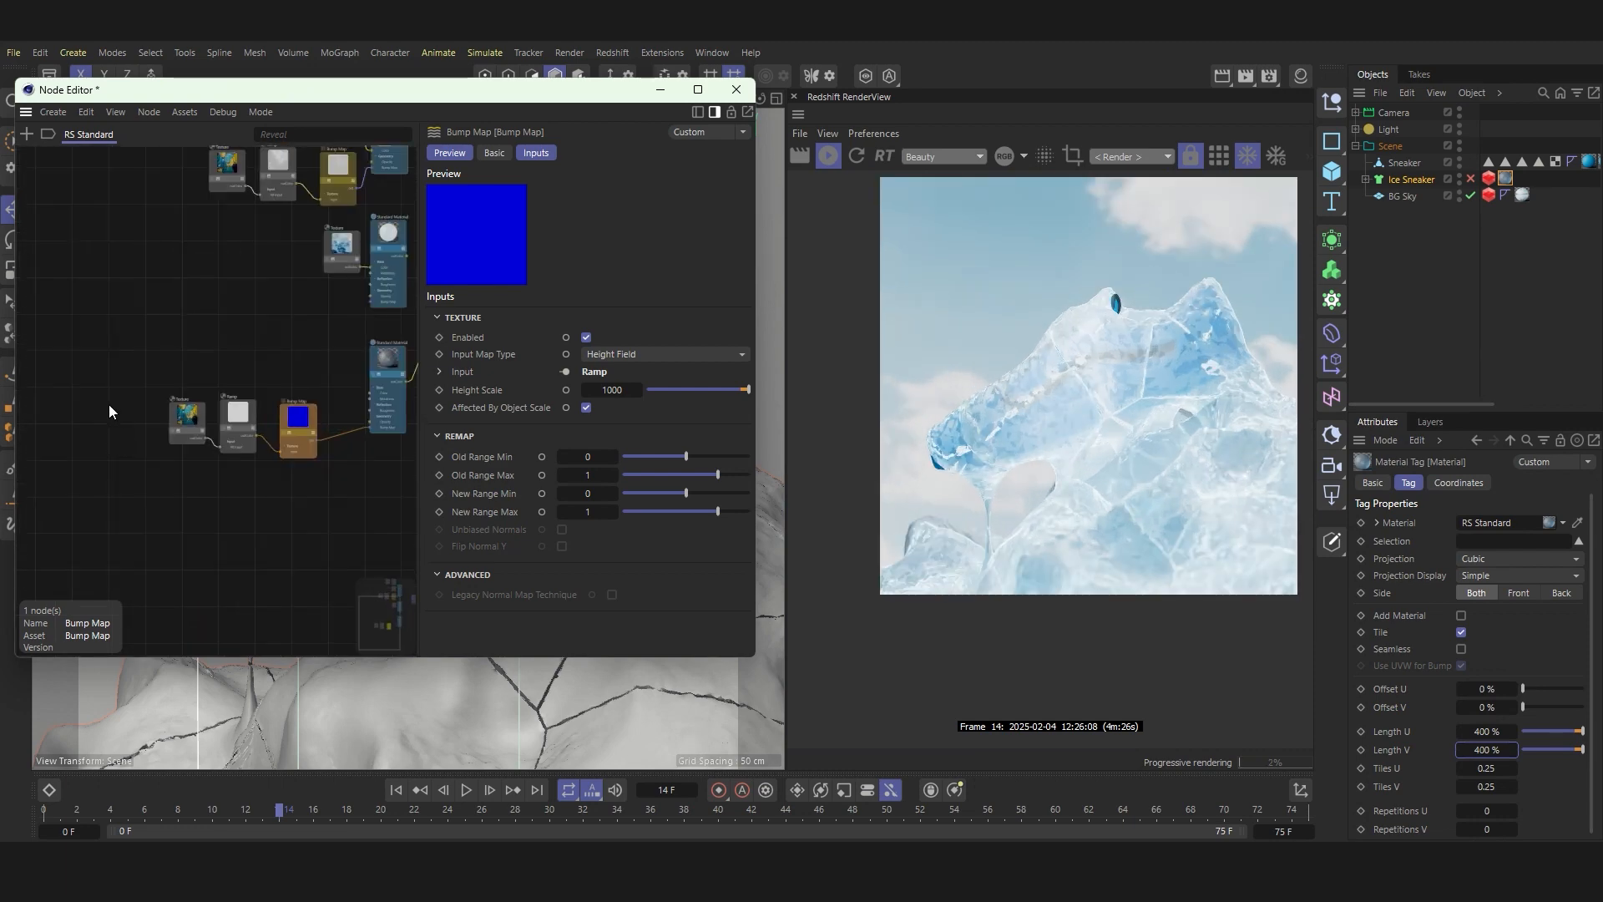
drag(111, 398, 239, 528)
scroll(114, 429, up, 3)
click(270, 529)
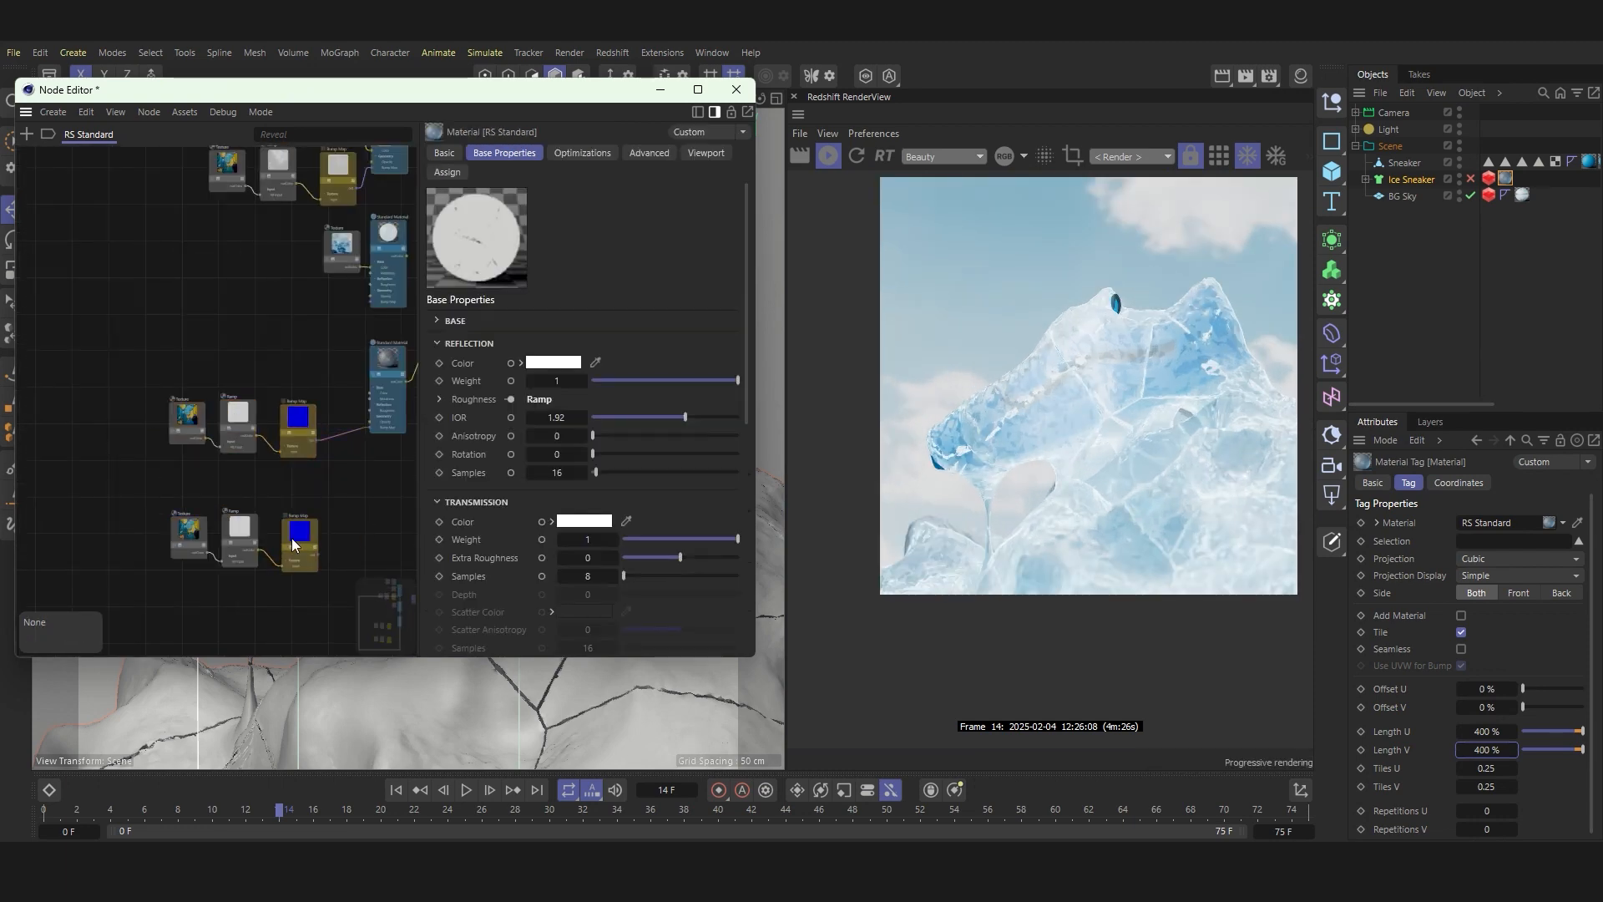
click(292, 537)
key(Delete)
Step: Add a Displacement node and connect the duplicated Ramp's outColor to its TexMap input
click(24, 135)
text(disp)
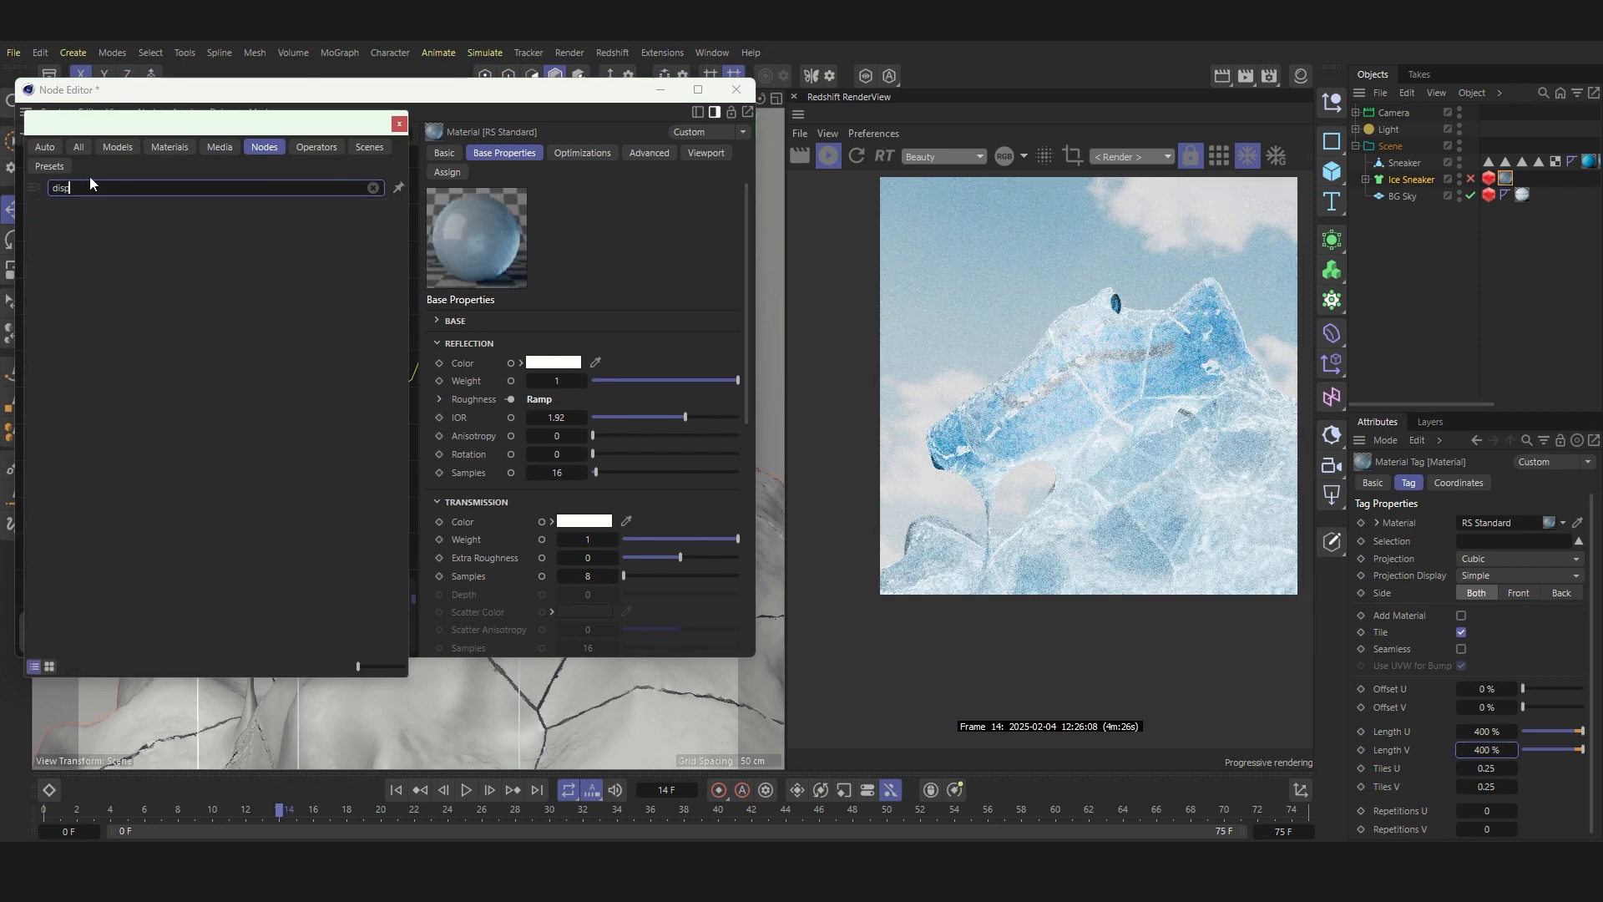
double_click(97, 222)
scroll(294, 533, up, 3)
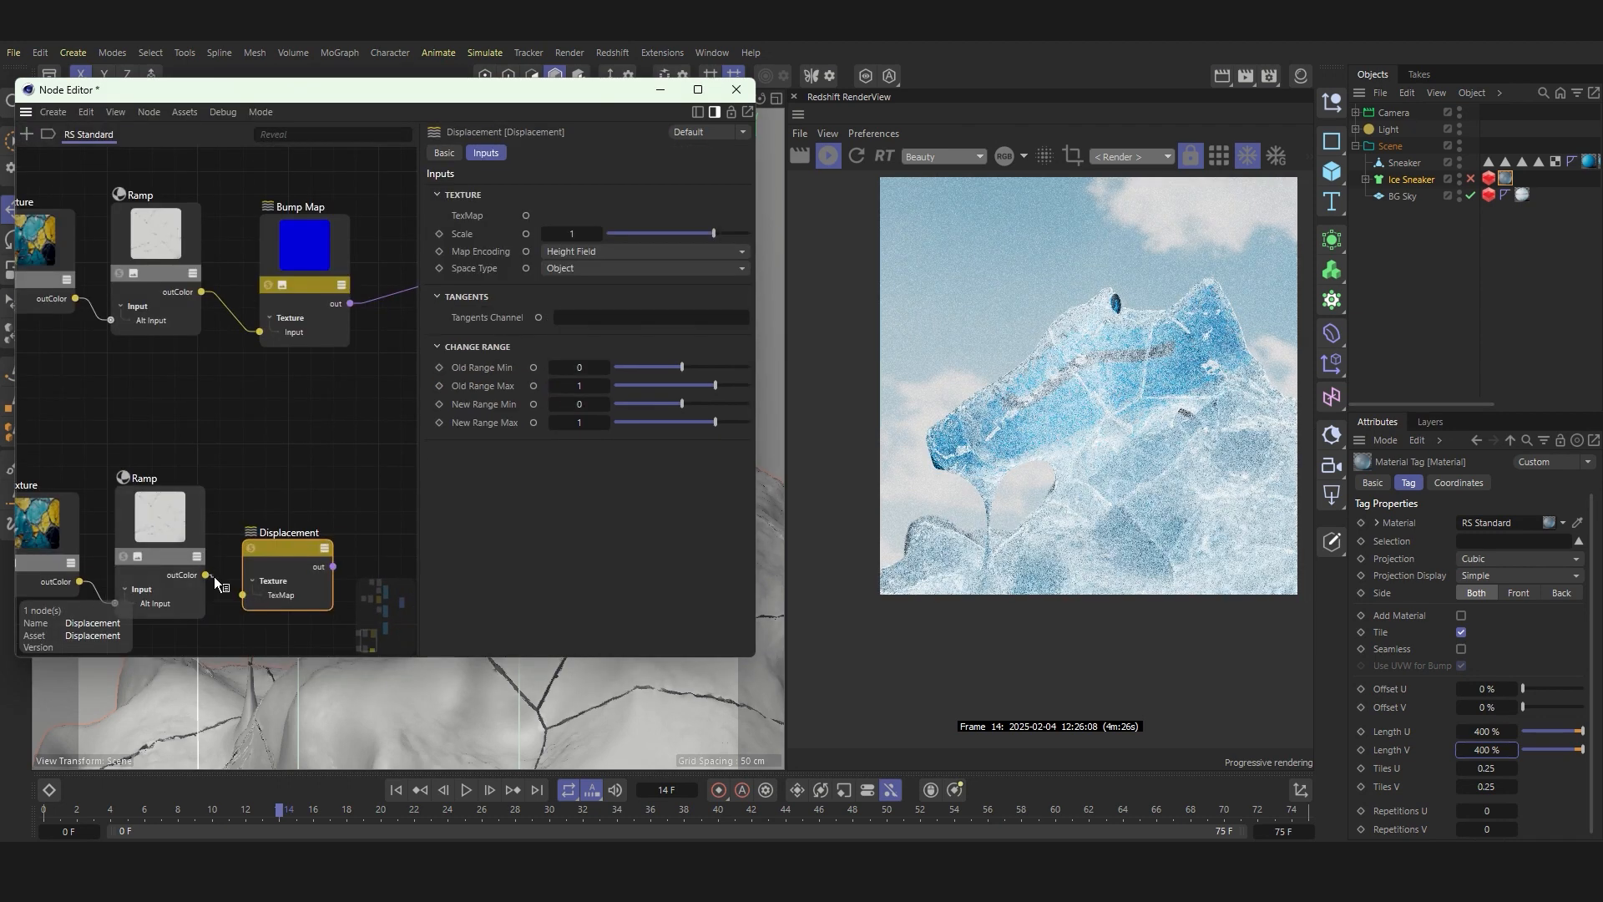
drag(208, 575, 306, 544)
scroll(222, 526, down, 7)
scroll(251, 506, up, 2)
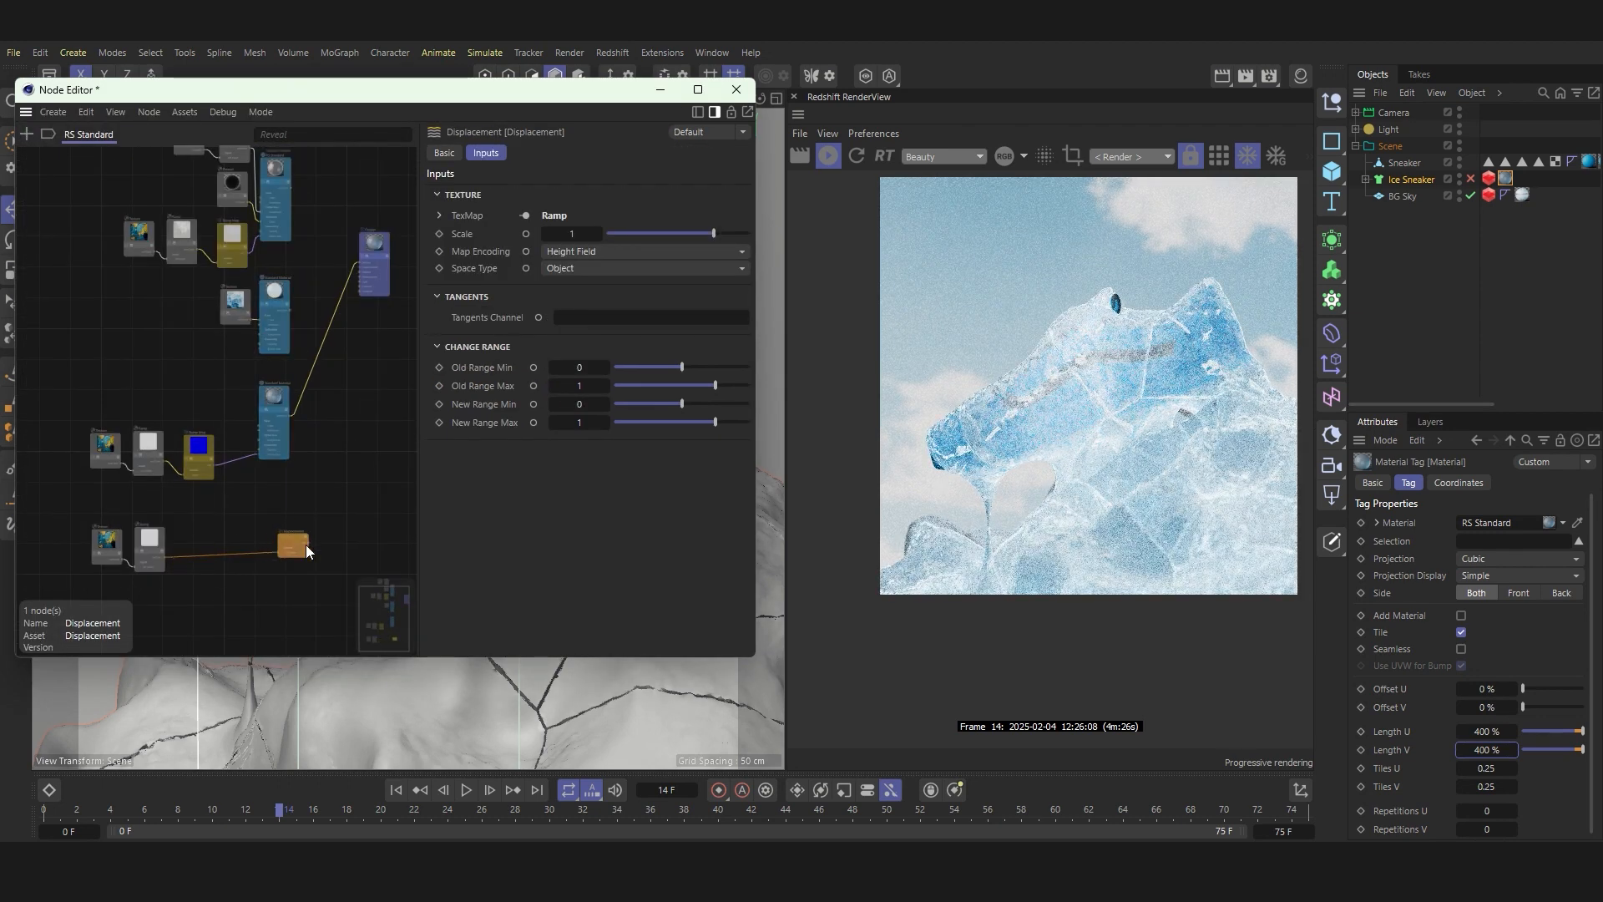
Step: Reposition the Output node and connect the Displacement node to its Displacement input
drag(376, 244, 388, 344)
scroll(316, 514, down, 2)
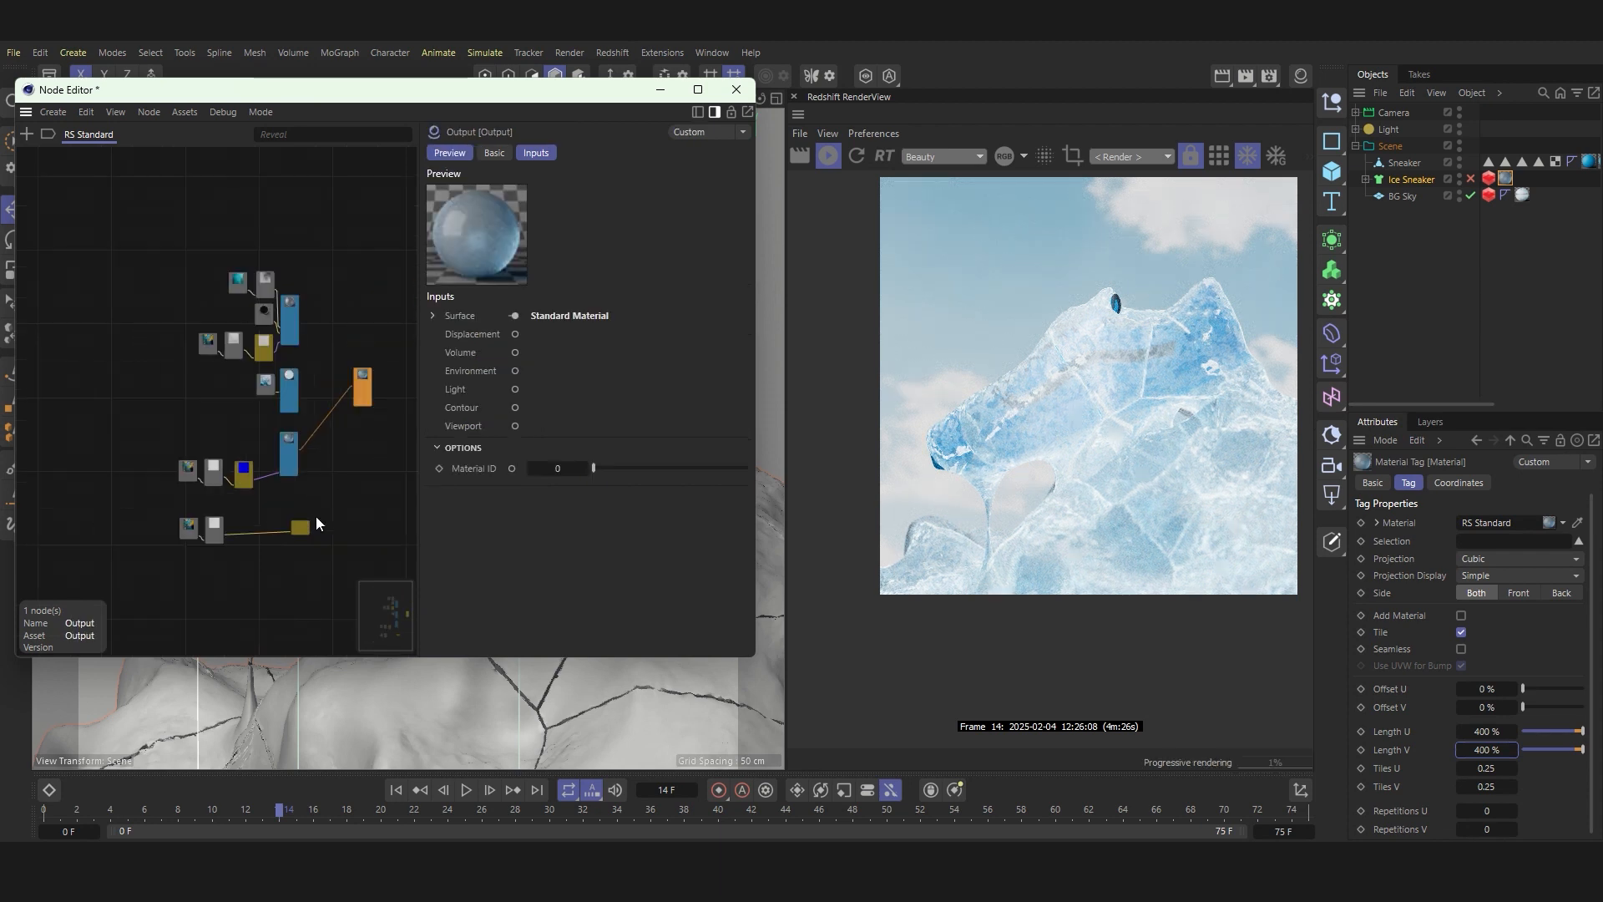
scroll(292, 539, up, 3)
drag(294, 538, 384, 265)
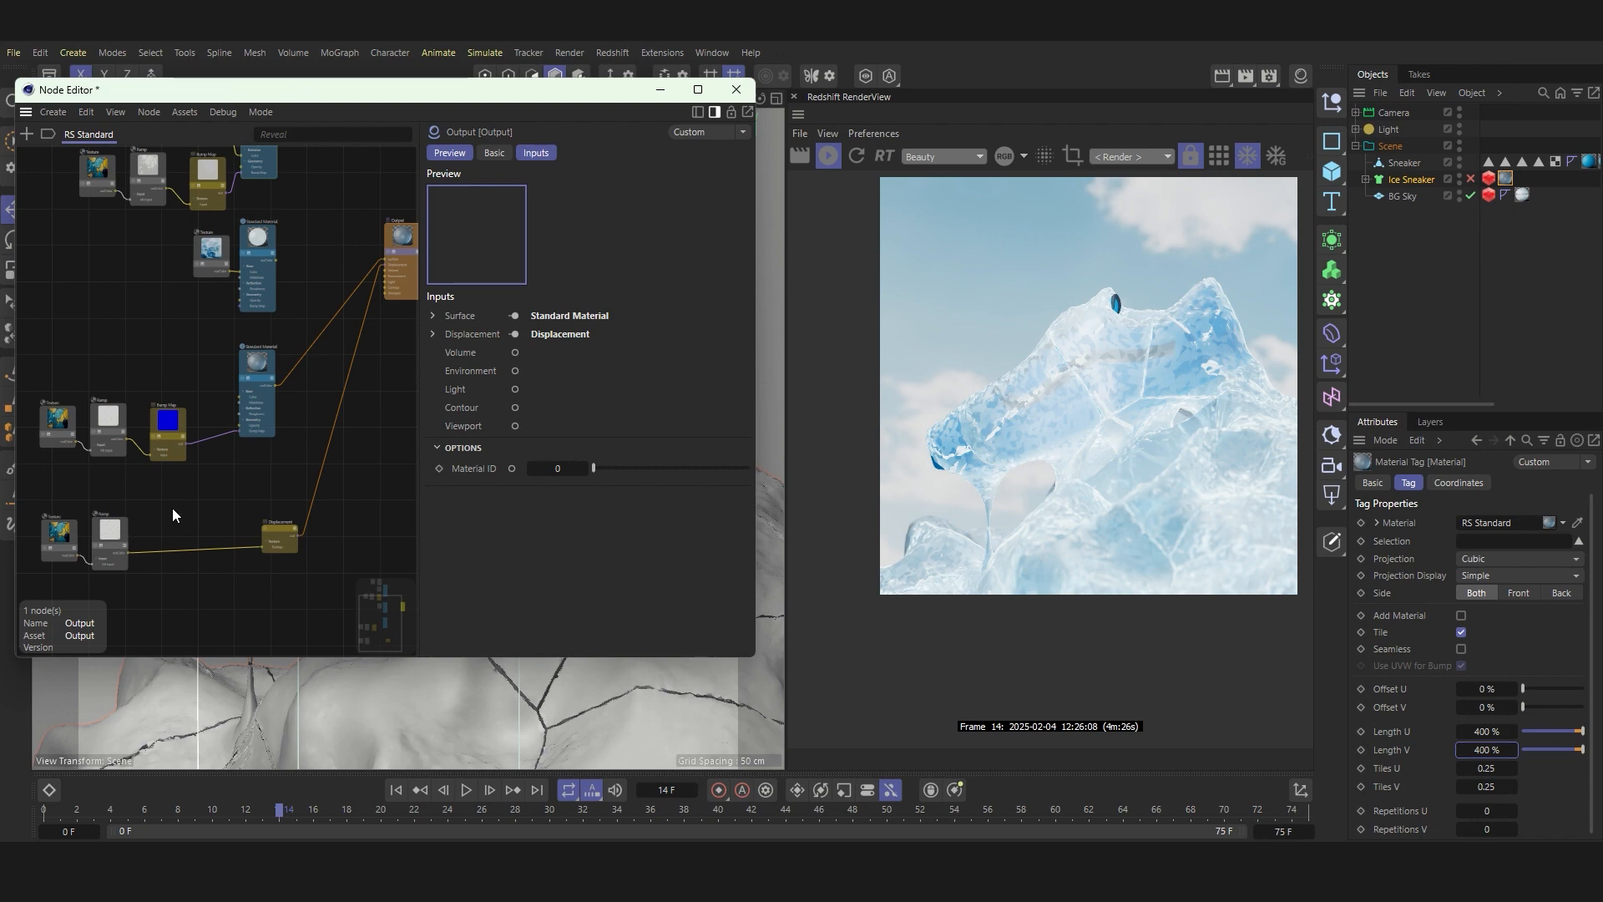
scroll(316, 507, down, 3)
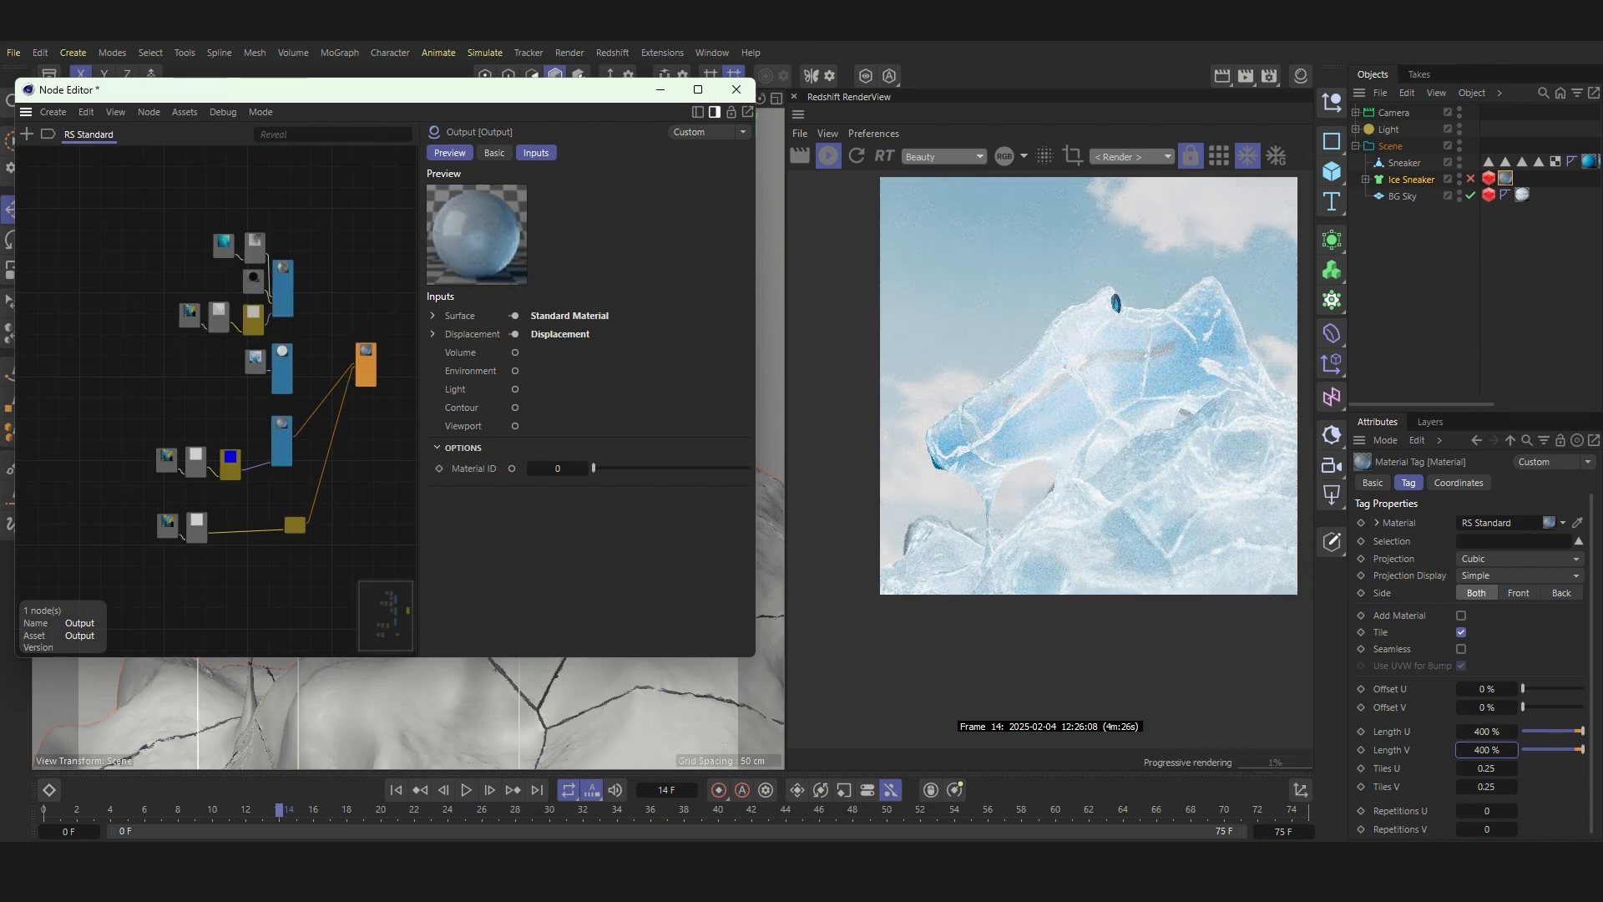
Step: Set the displacement Ramp's black knot position to 18% and its white knot position to 33%
scroll(173, 530, up, 3)
click(195, 511)
scroll(472, 514, down, 2)
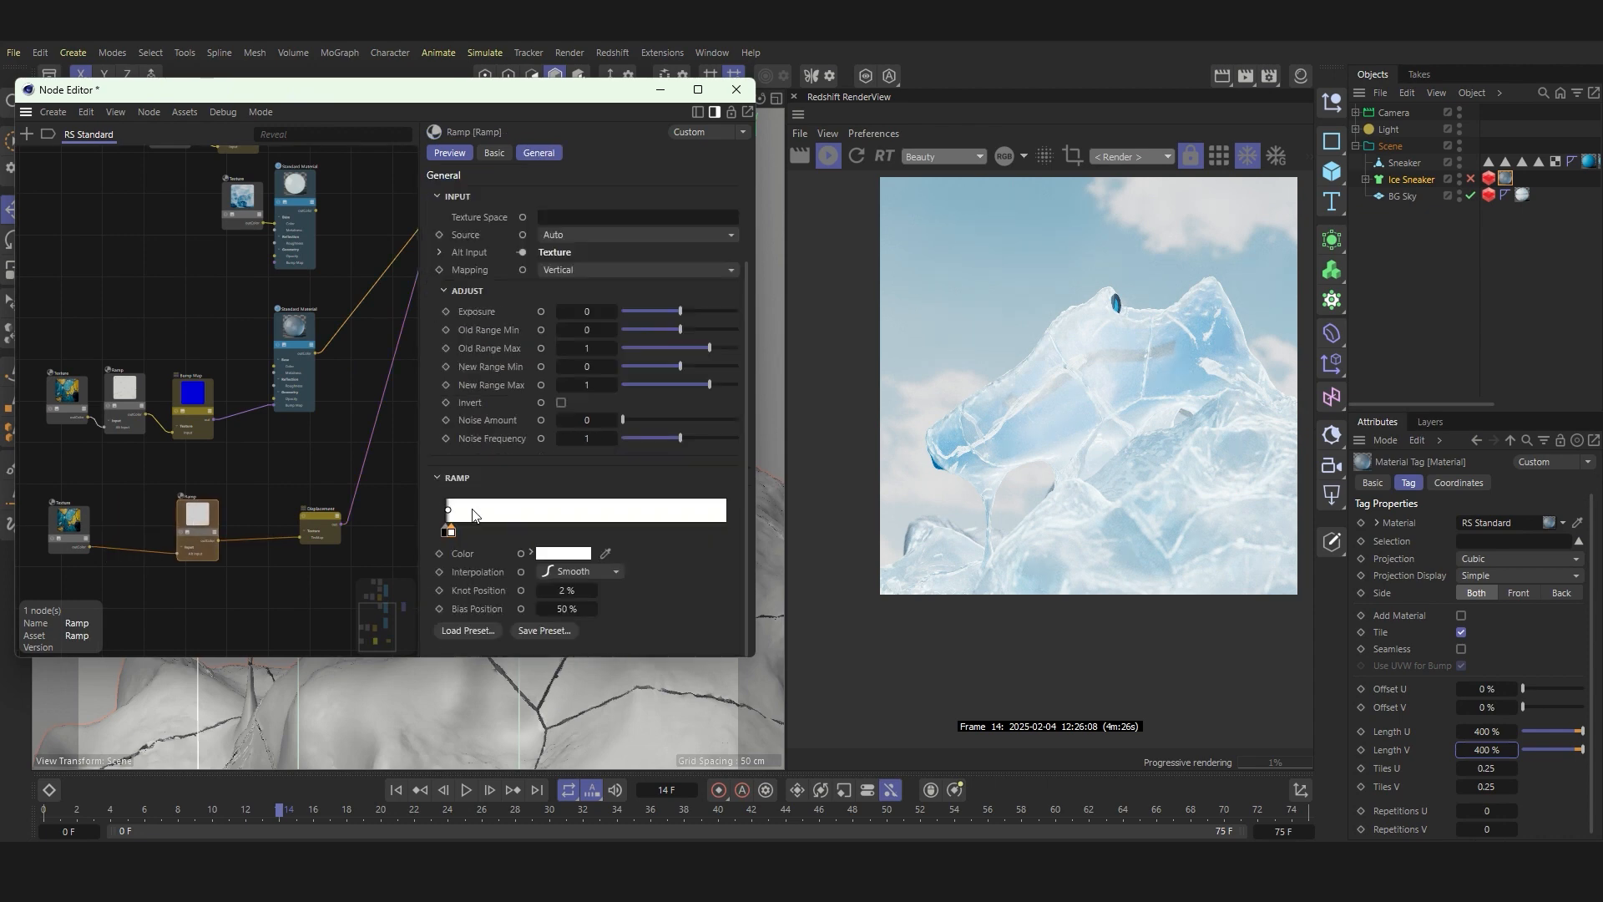
drag(448, 531, 495, 532)
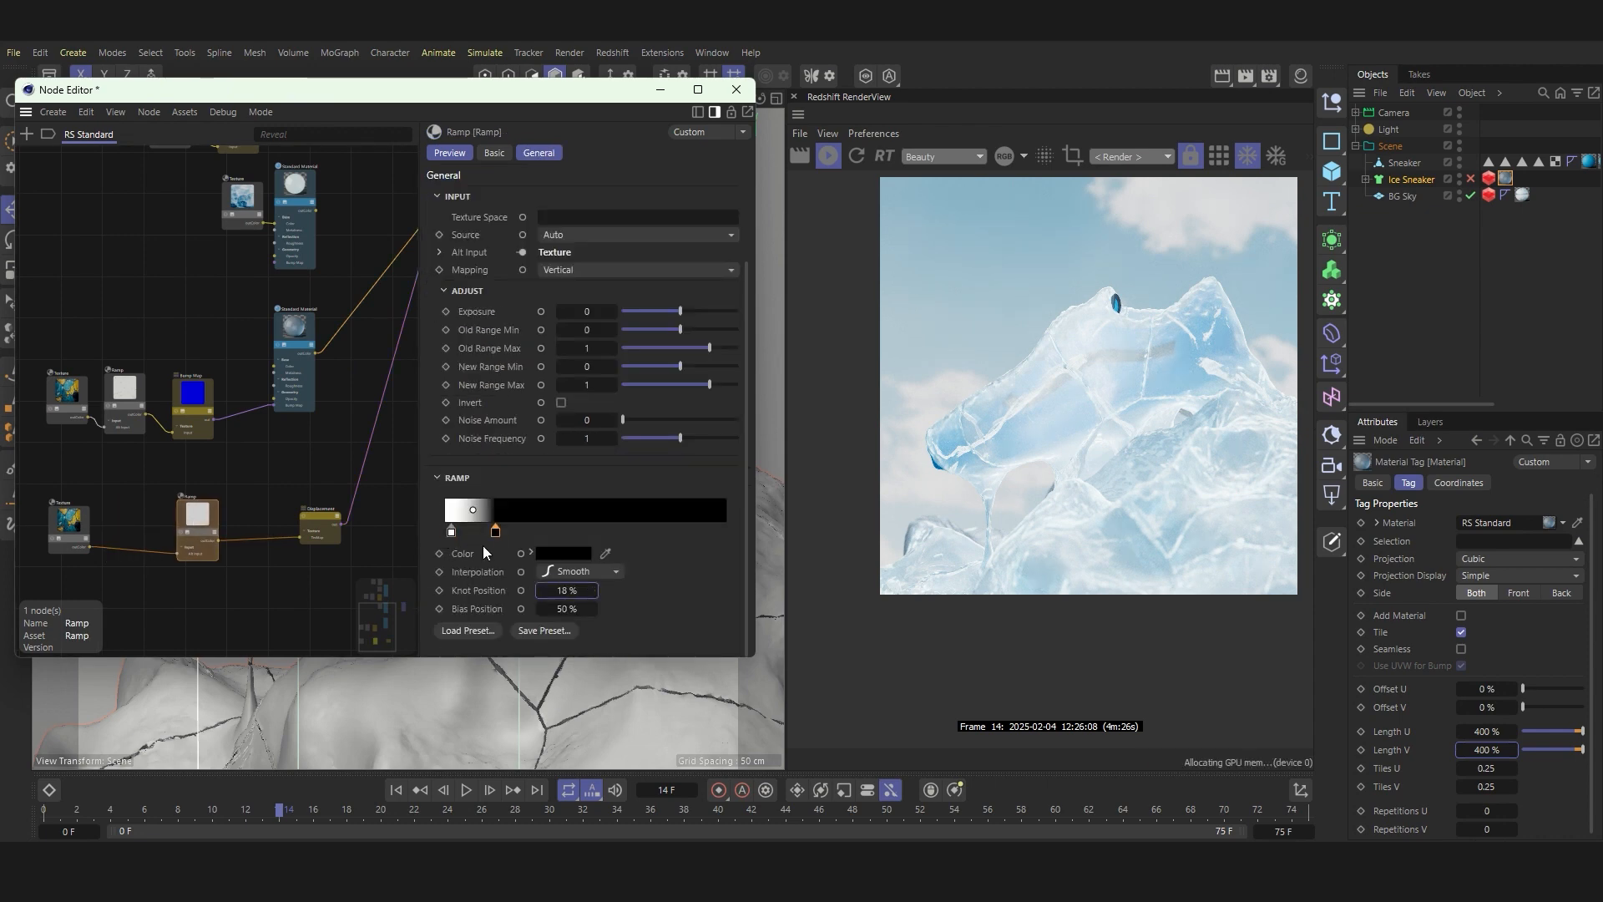
double_click(568, 590)
text(33)
key(Return)
Step: Examine the displacement by soloing its Ramp and by temporarily disconnecting that Ramp from the Displacement node to compare the render up close
click(182, 533)
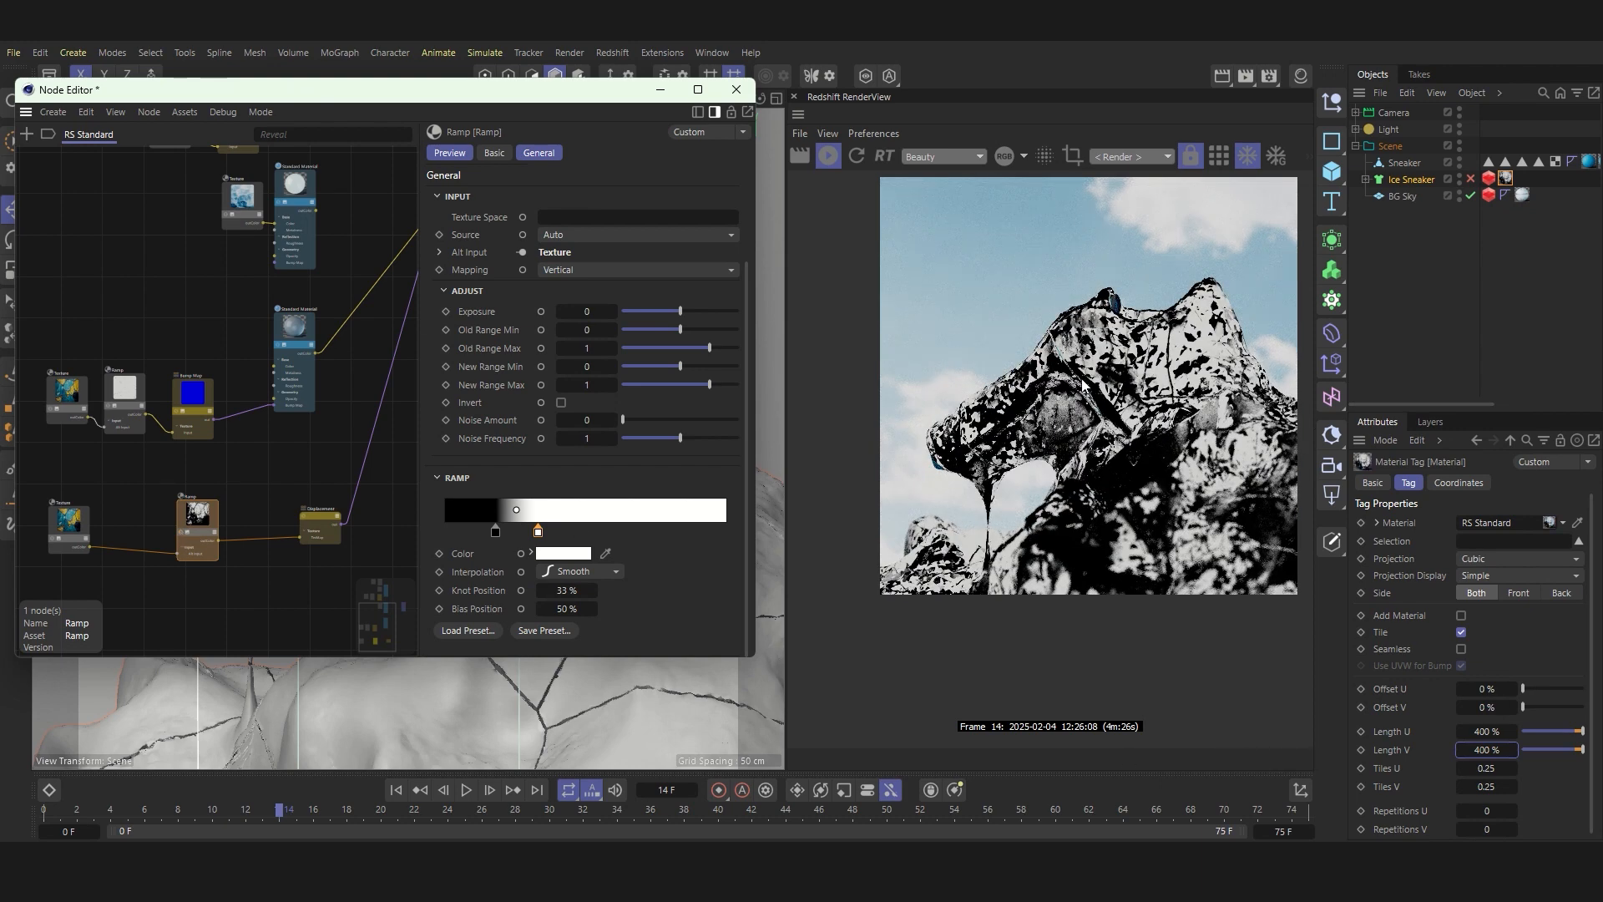
scroll(1083, 386, up, 5)
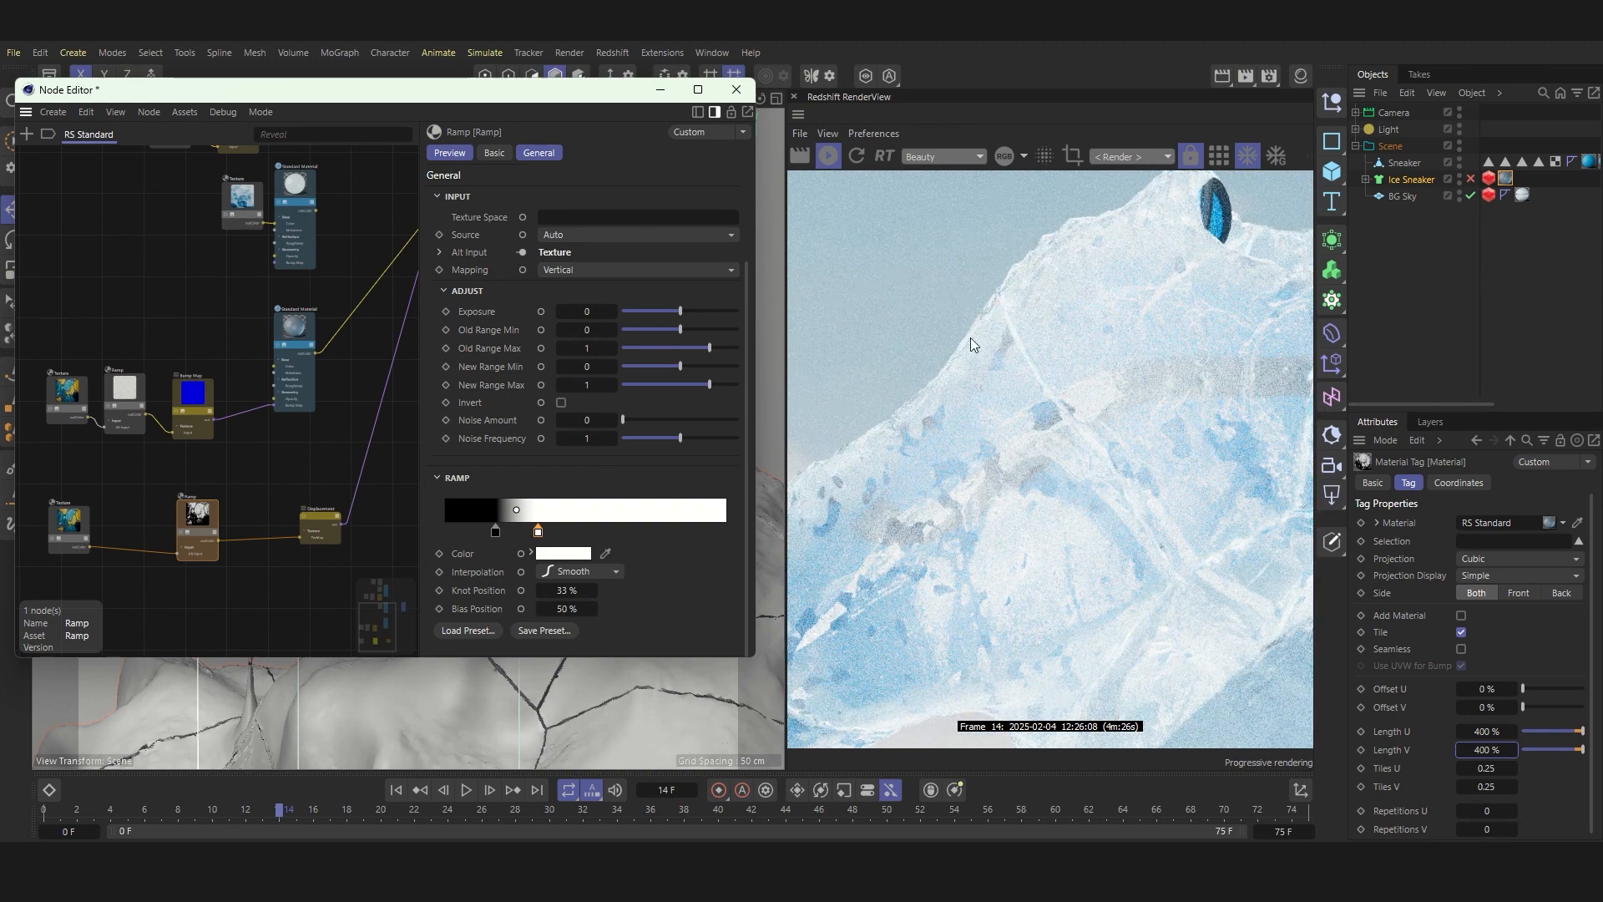
scroll(1001, 362, down, 3)
scroll(1004, 359, up, 4)
scroll(289, 514, up, 1)
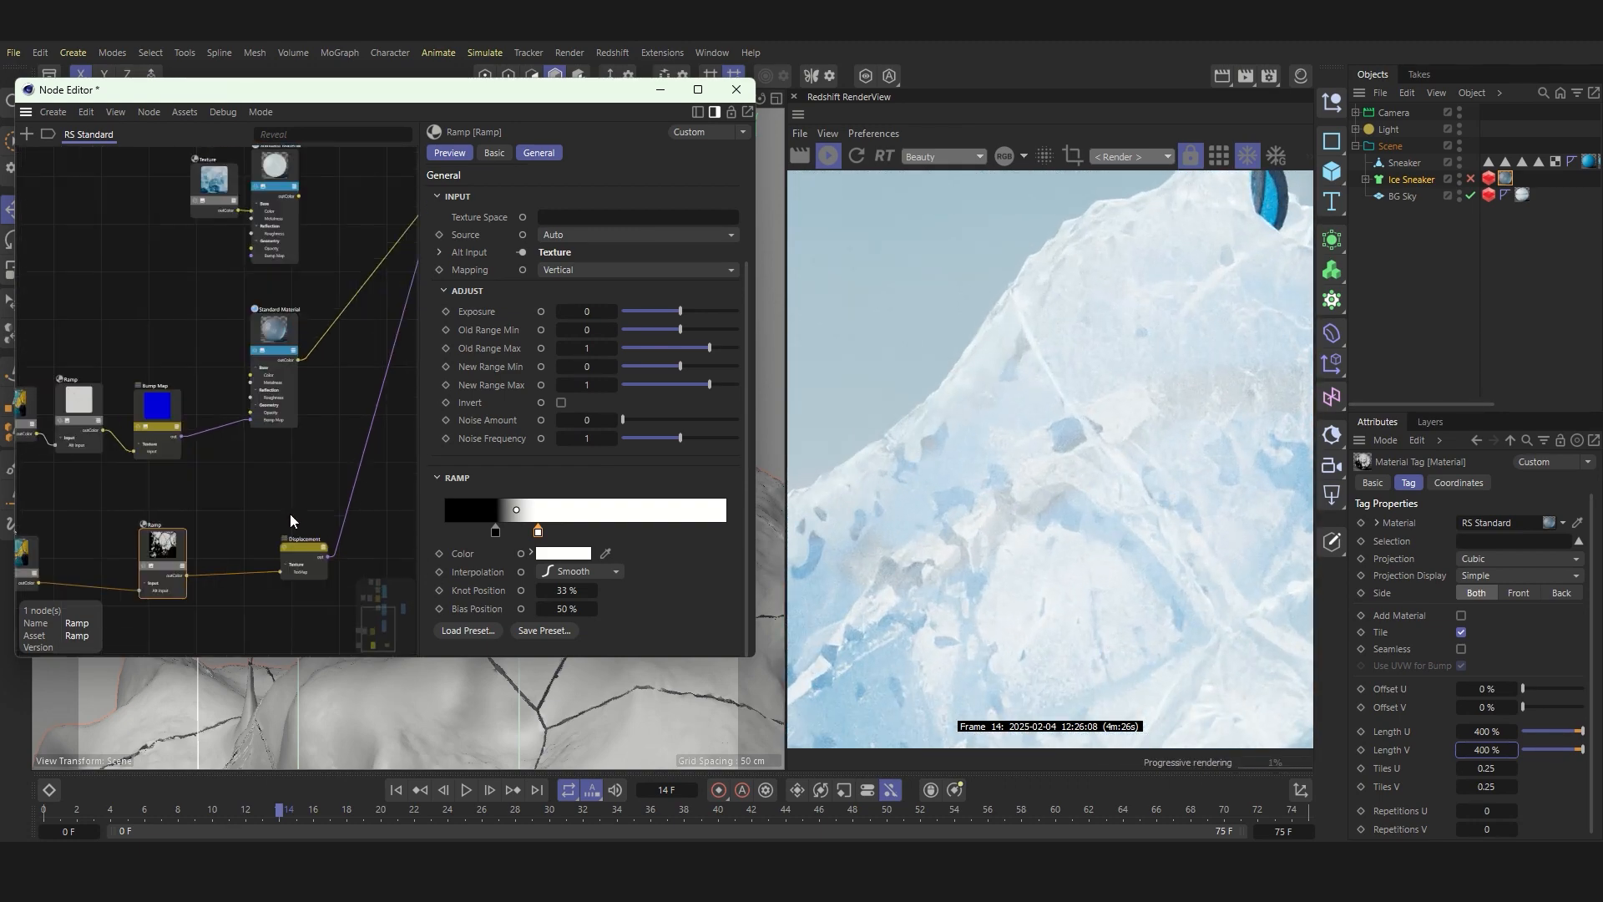
click(239, 574)
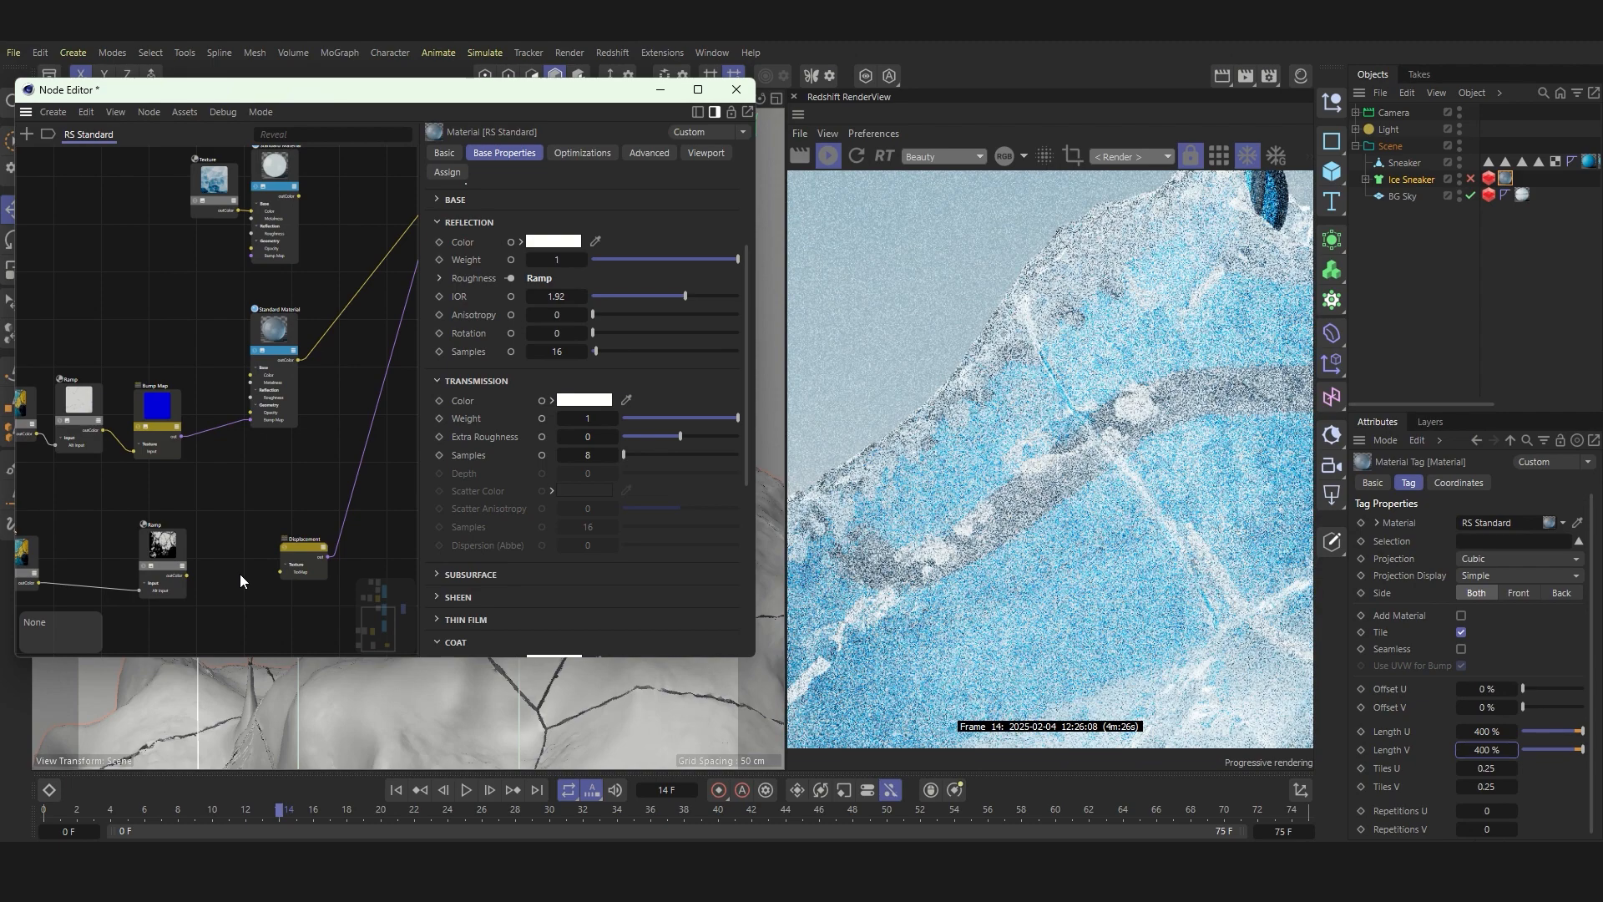
drag(187, 575, 280, 572)
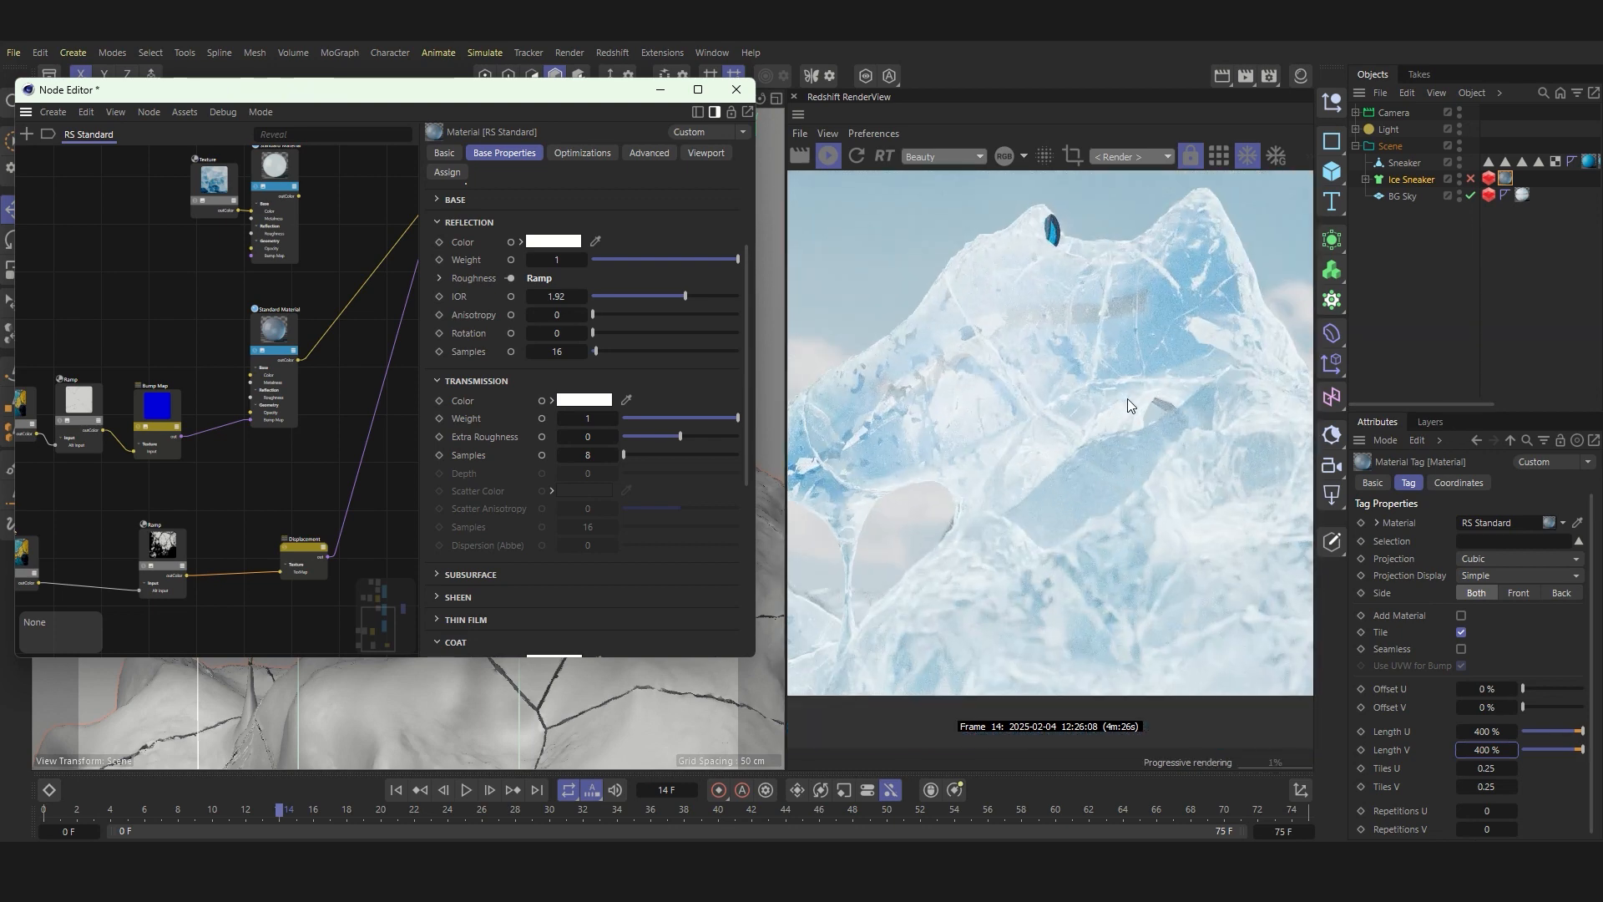
scroll(1127, 398, down, 2)
scroll(1127, 398, up, 1)
Step: Add a Material Blender node between the Standard Materials and the Output node
scroll(251, 518, down, 2)
middle_drag(308, 202, 207, 344)
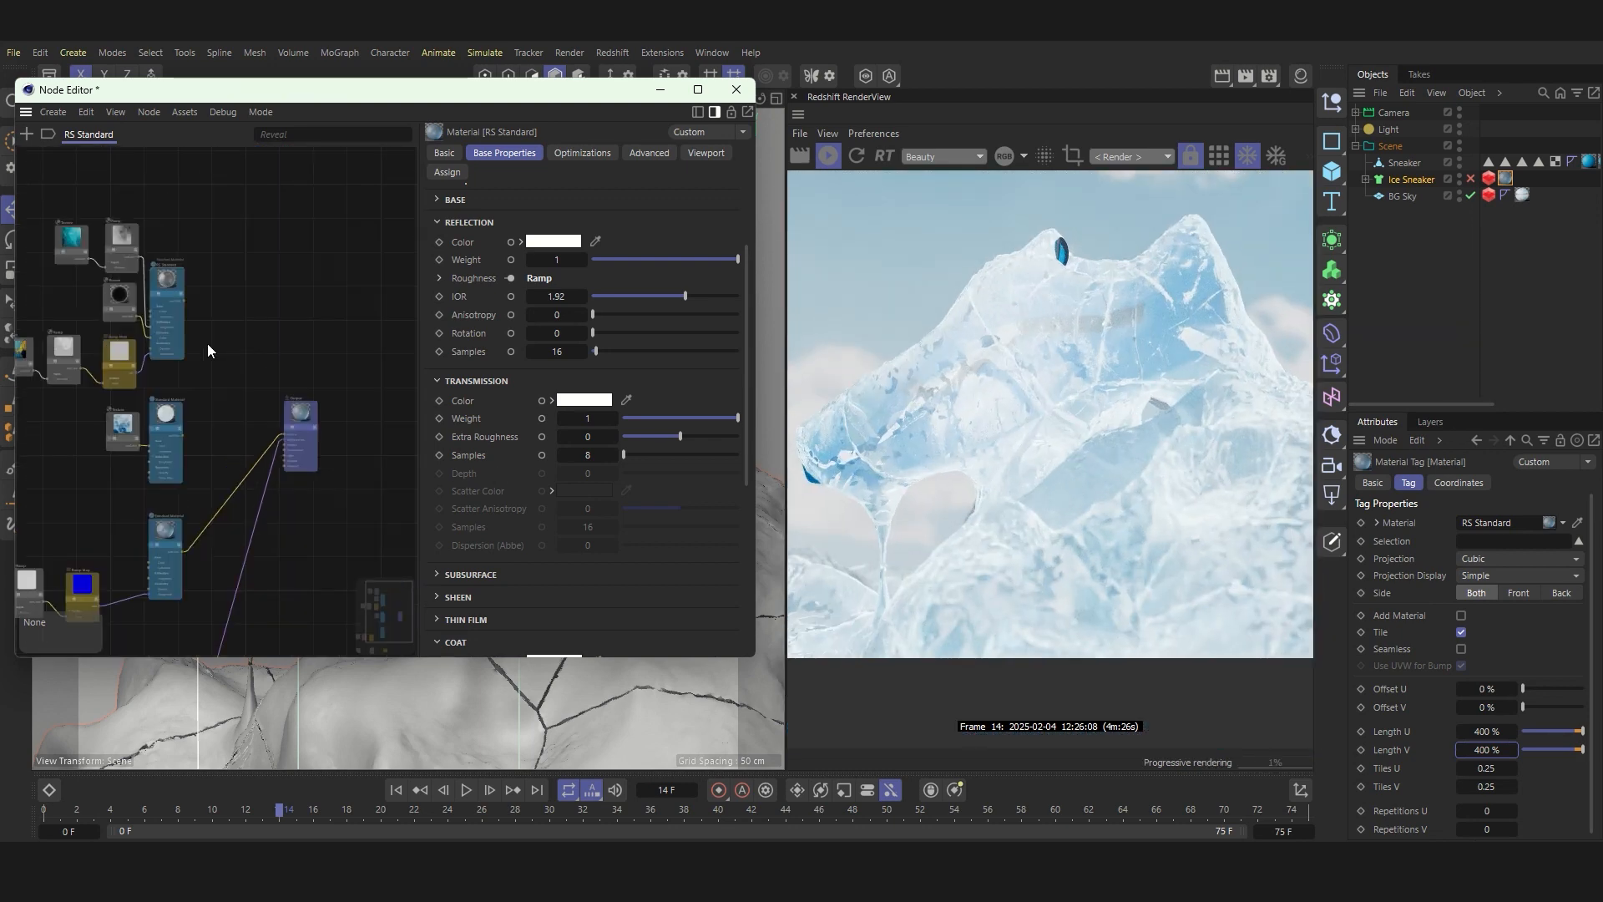
click(25, 138)
text(mater)
double_click(72, 263)
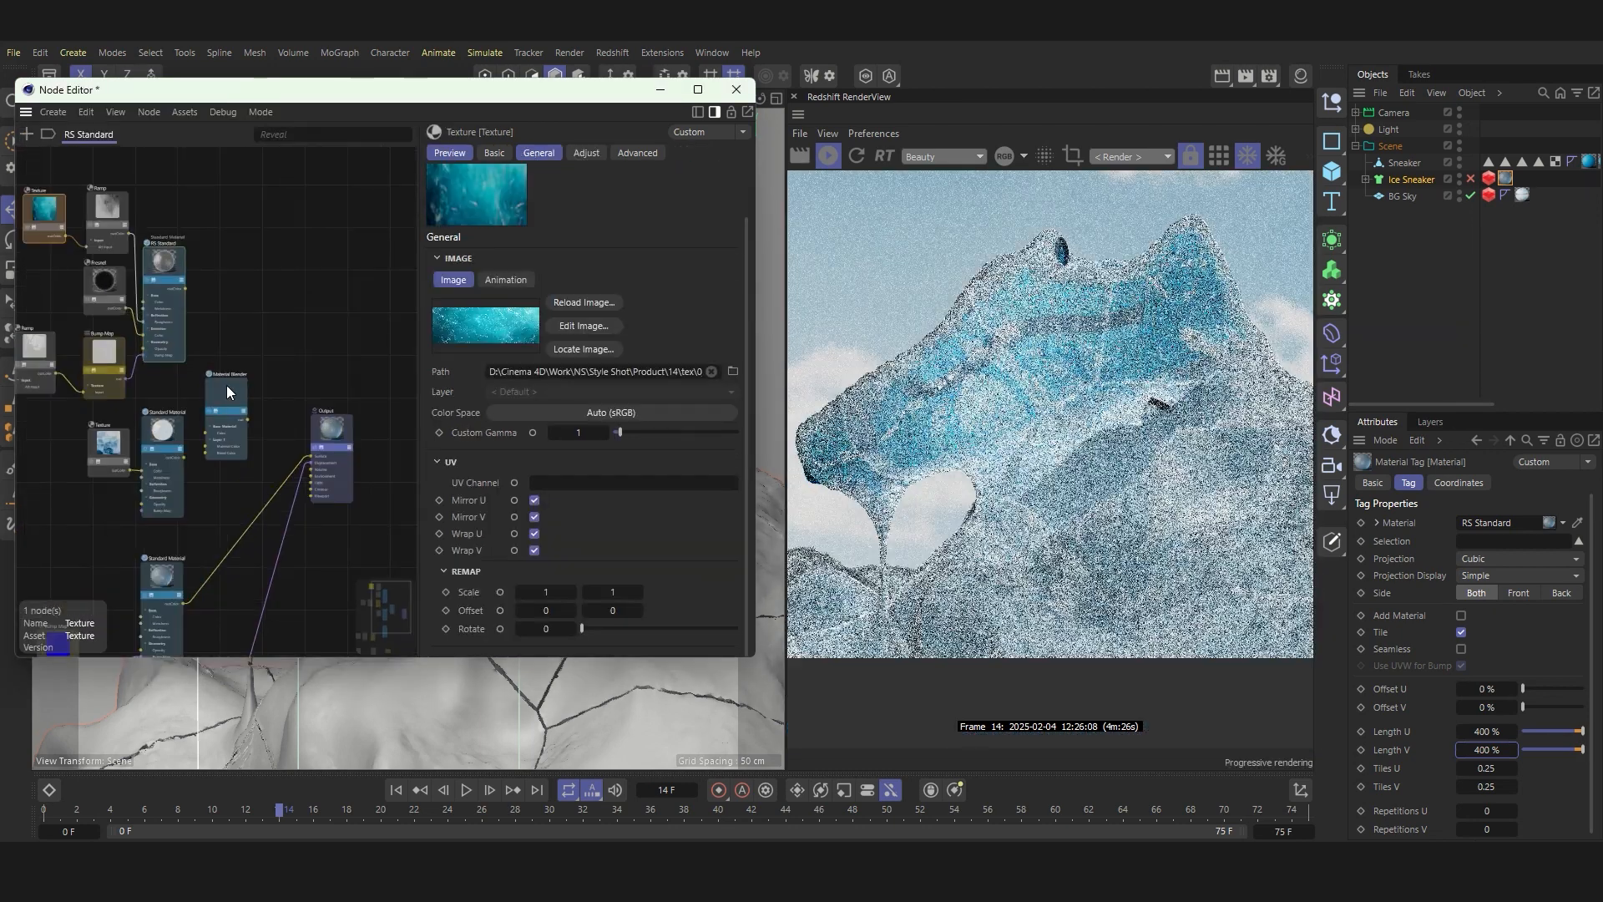
Step: Connect the Material Blender to the Output's Surface input and the RS Standard material to the blender's Base Material Color
click(227, 384)
scroll(227, 389, up, 2)
drag(243, 426, 374, 516)
middle_drag(144, 518, 229, 457)
scroll(229, 457, down, 1)
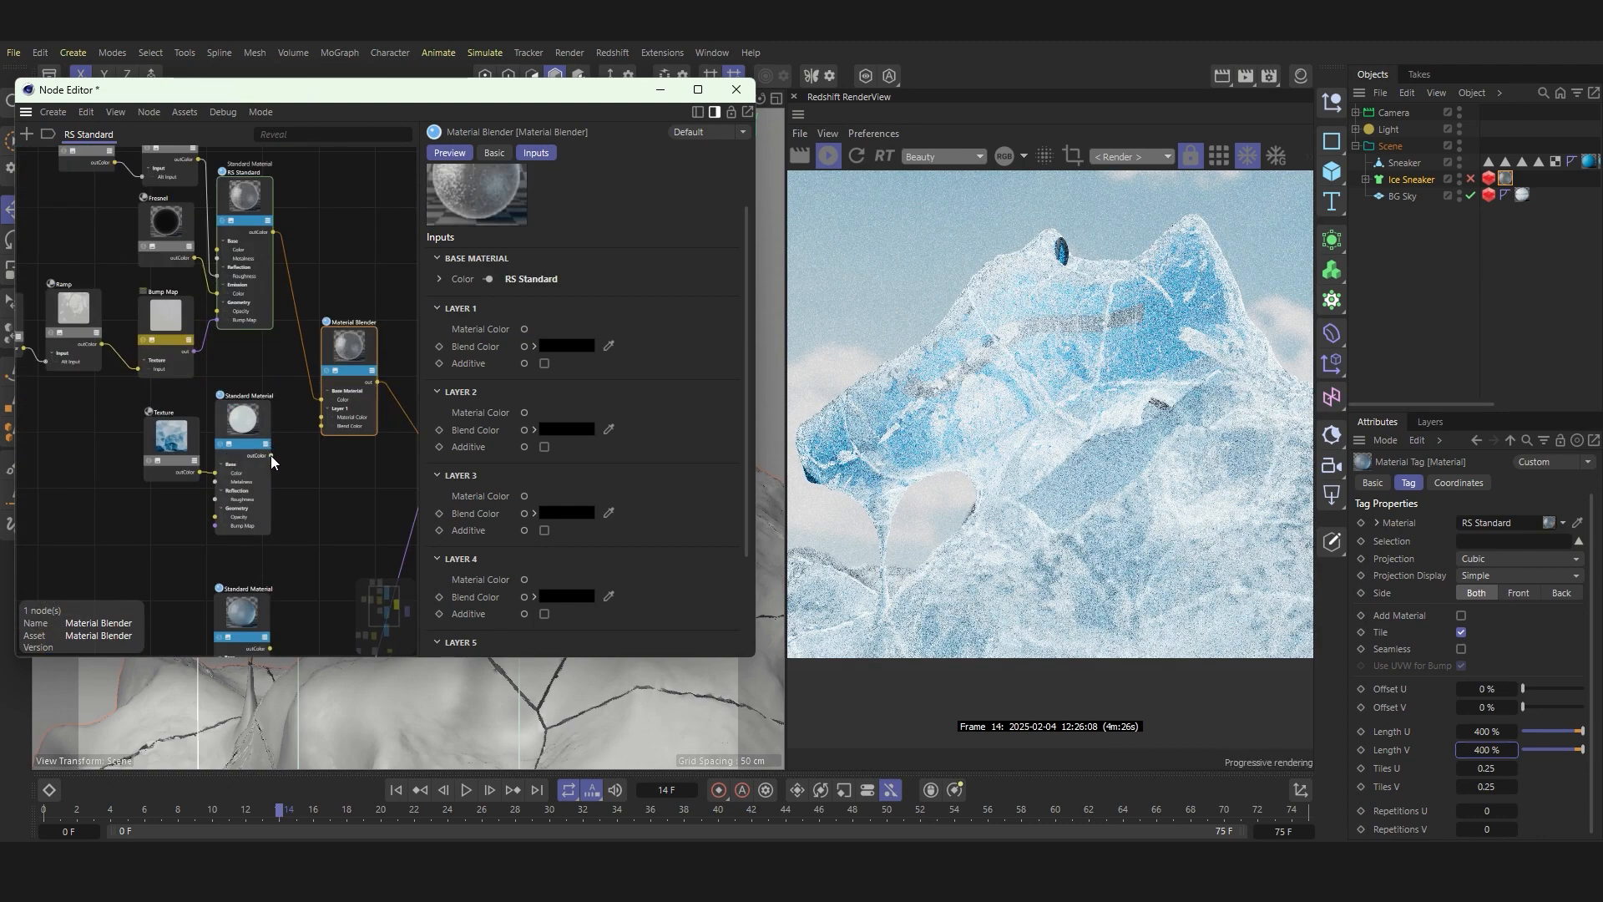
Step: Connect the second Standard Material to the blender's Layer 1 Material Color and inspect the render
drag(270, 455, 322, 416)
scroll(965, 464, down, 2)
scroll(965, 458, up, 2)
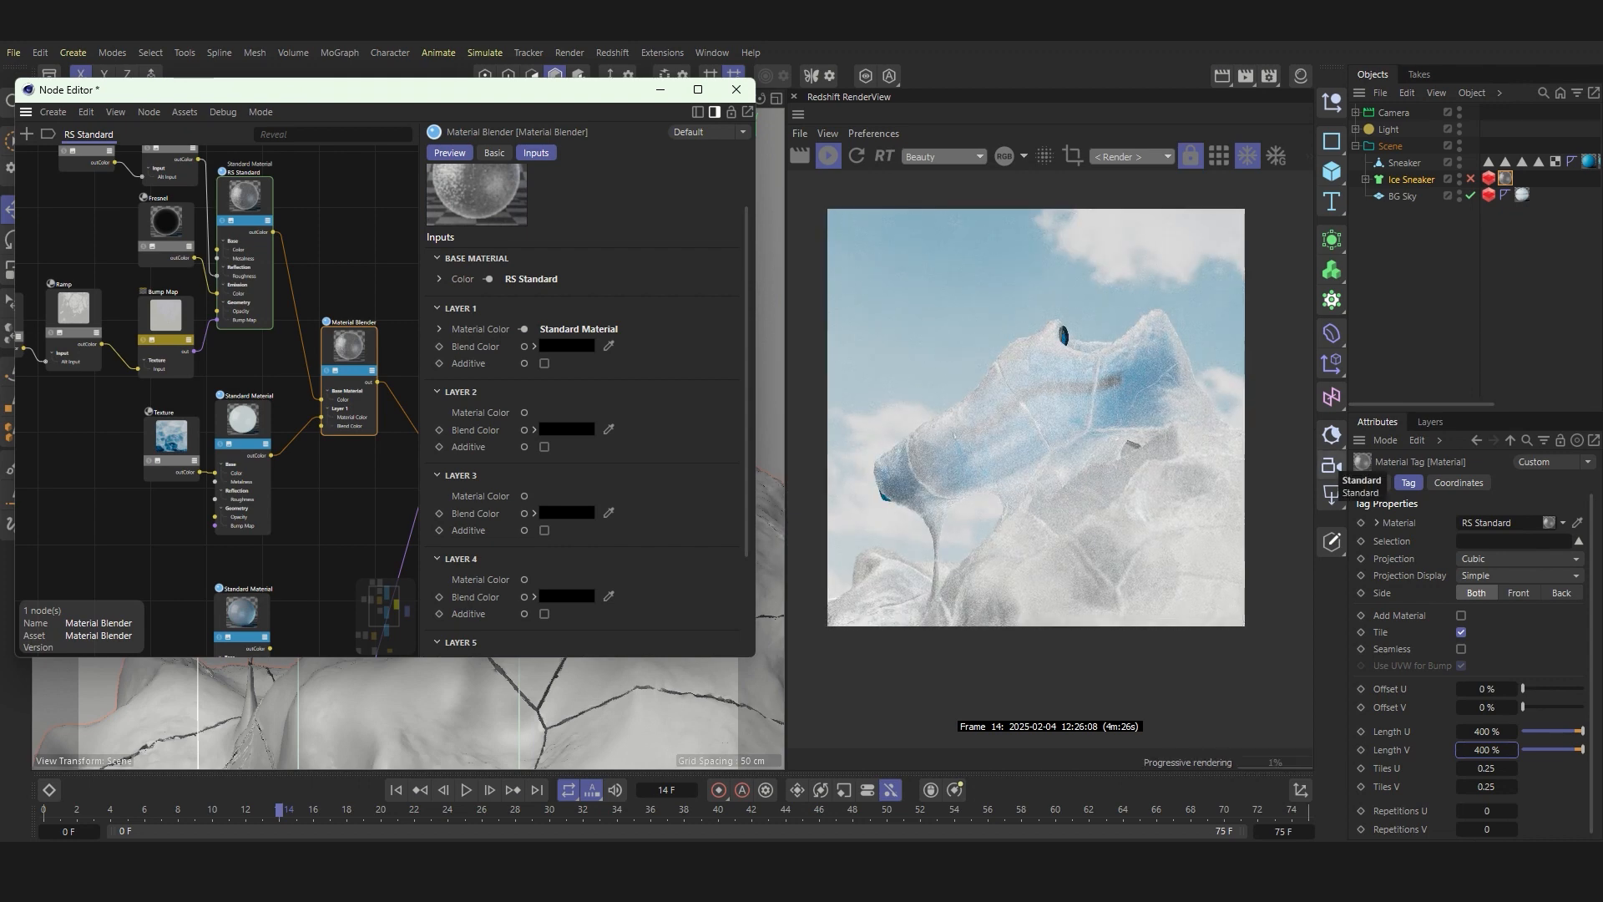
scroll(188, 297, down, 4)
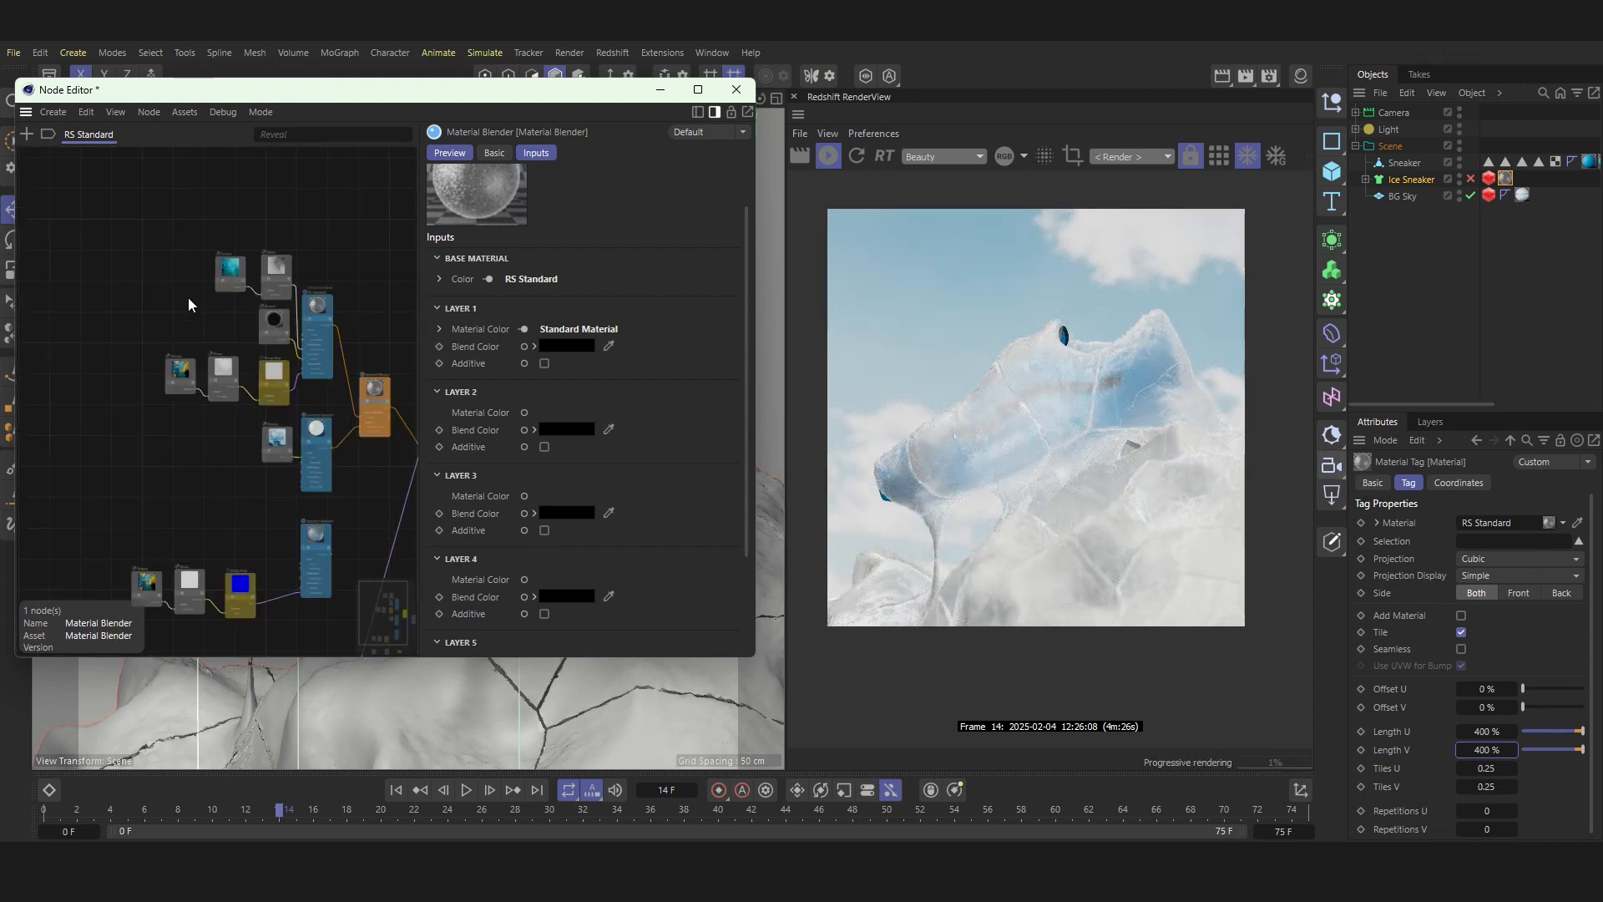
Step: Duplicate the teal Texture and Ramp nodes feeding the RS Standard material and place the copies beneath the second Standard Material
scroll(309, 403, up, 3)
click(99, 236)
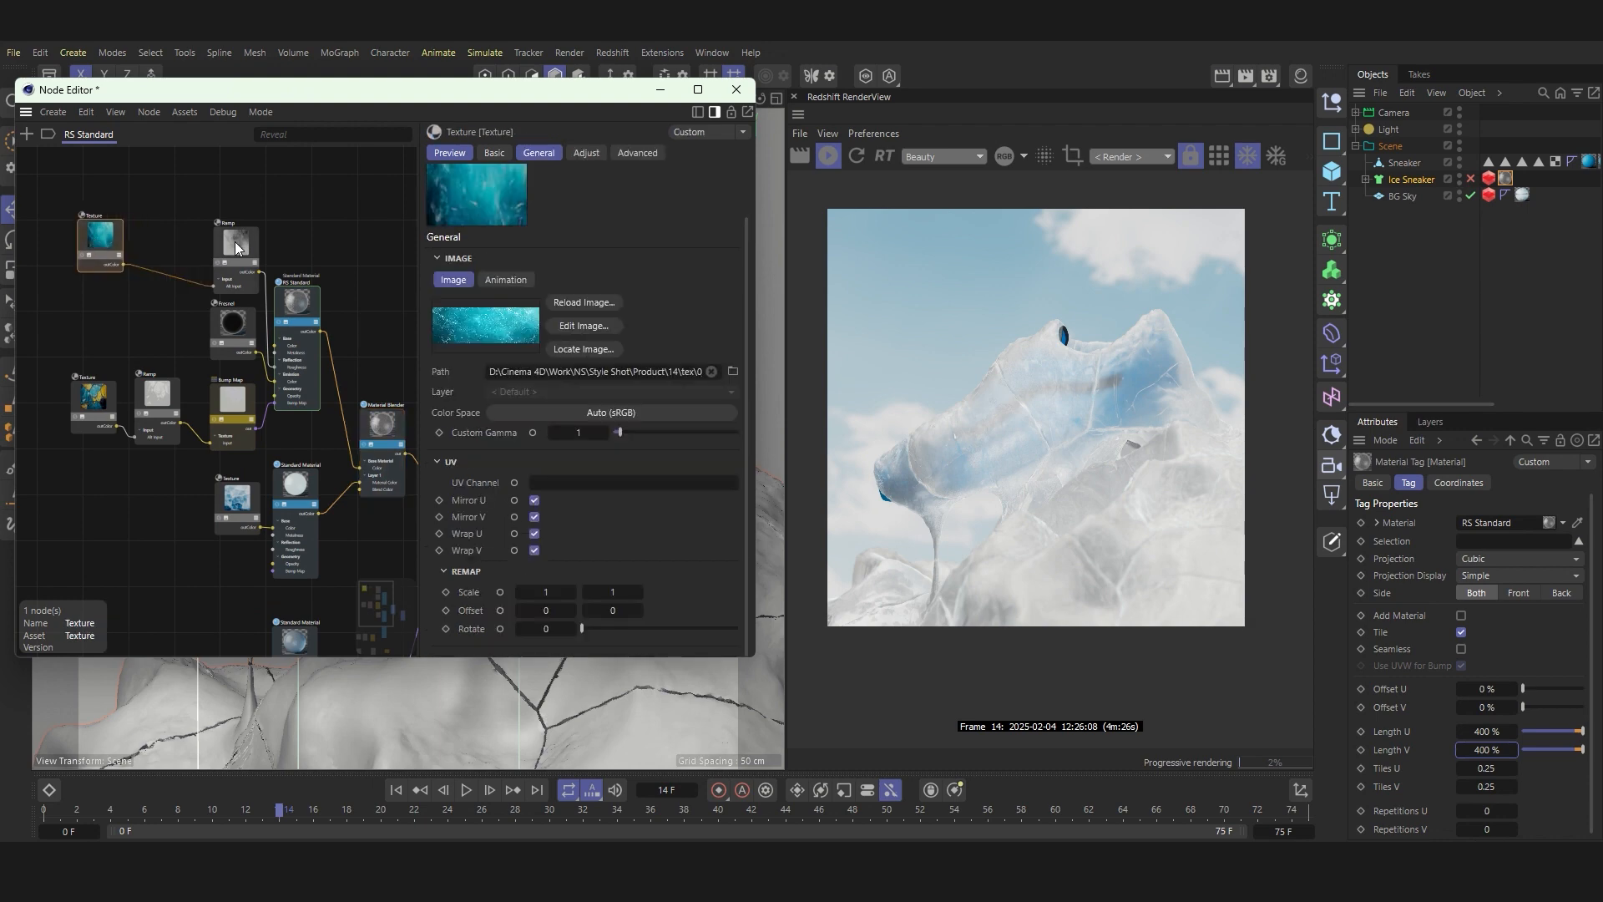
shift+click(167, 233)
ctrl+drag(167, 234, 142, 540)
scroll(147, 544, down, 1)
middle_drag(173, 572, 174, 476)
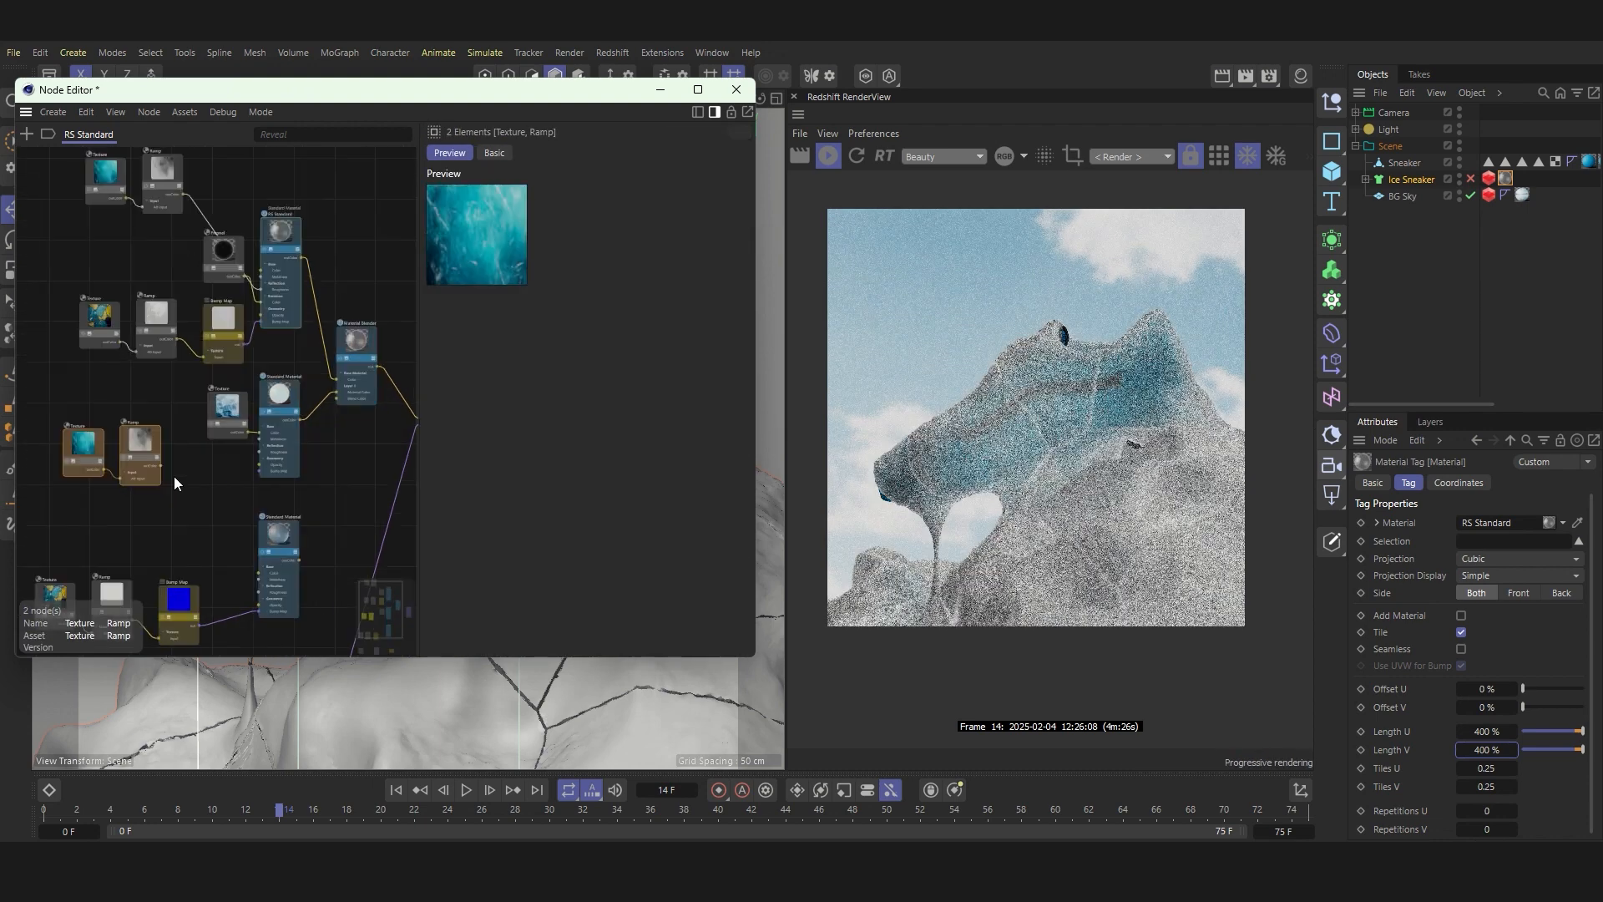
drag(141, 444, 164, 466)
Step: Move the Material Blender and Output nodes farther from the Standard Materials to make room in the node graph
drag(357, 344, 366, 417)
scroll(368, 423, down, 3)
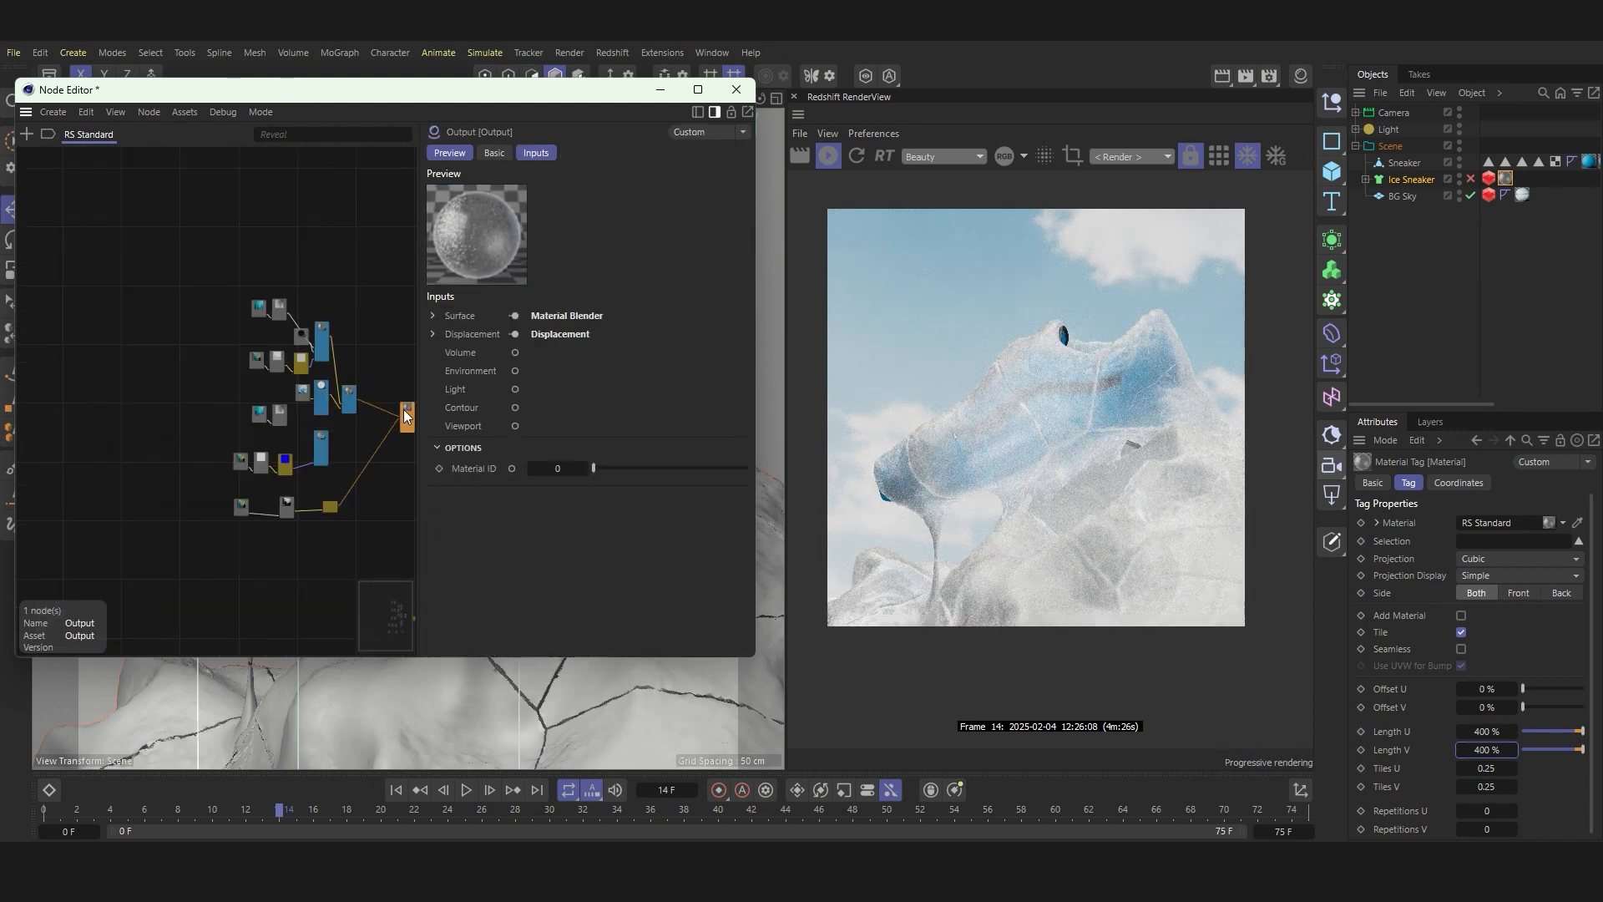
scroll(342, 407, up, 3)
scroll(233, 430, up, 1)
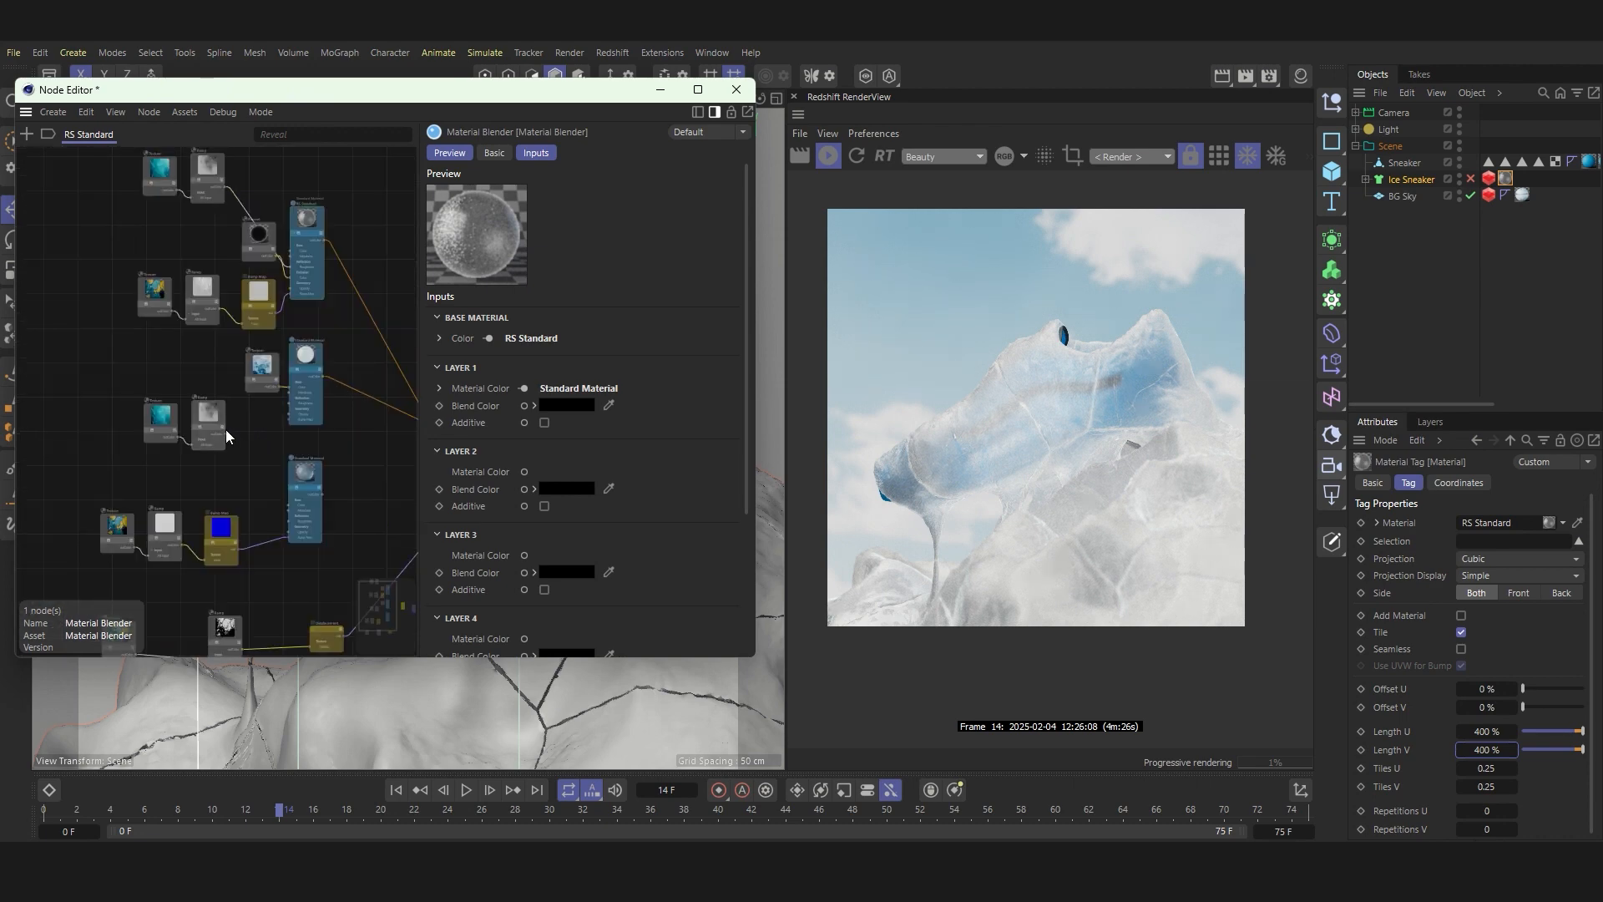
mouse_move(336, 415)
middle_down()
mouse_move(287, 418)
mouse_move(345, 408)
middle_up()
scroll(288, 418, down, 2)
scroll(344, 411, up, 2)
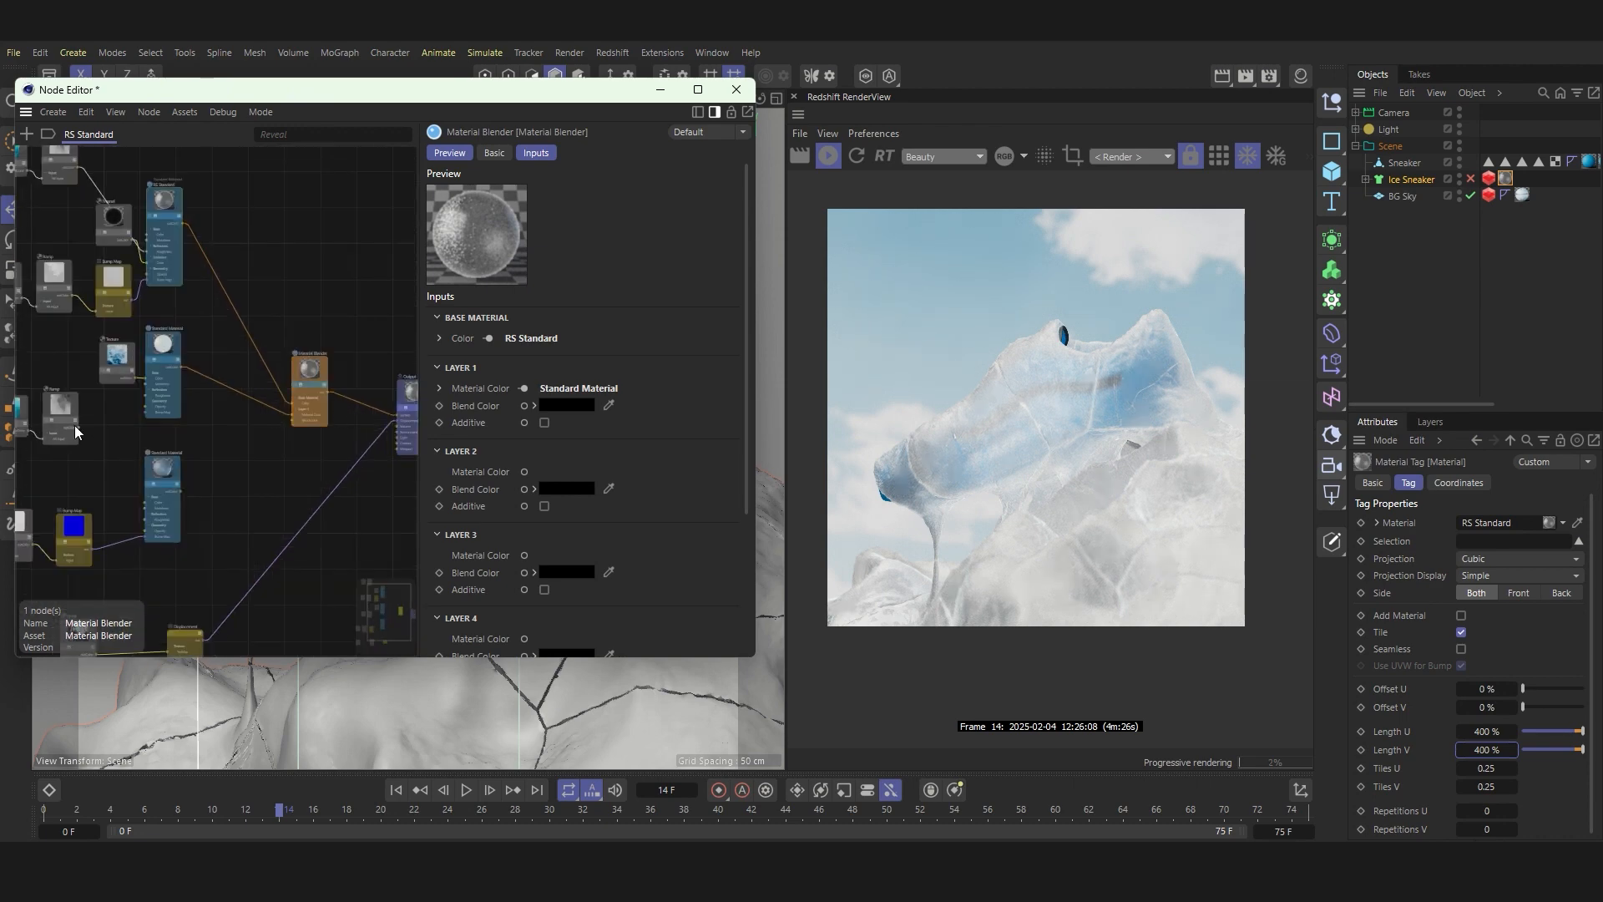
Step: Connect the copied Ramp to the Material Blender's Layer 1 Blend Color and inspect the render
drag(76, 431, 252, 432)
drag(87, 434, 296, 423)
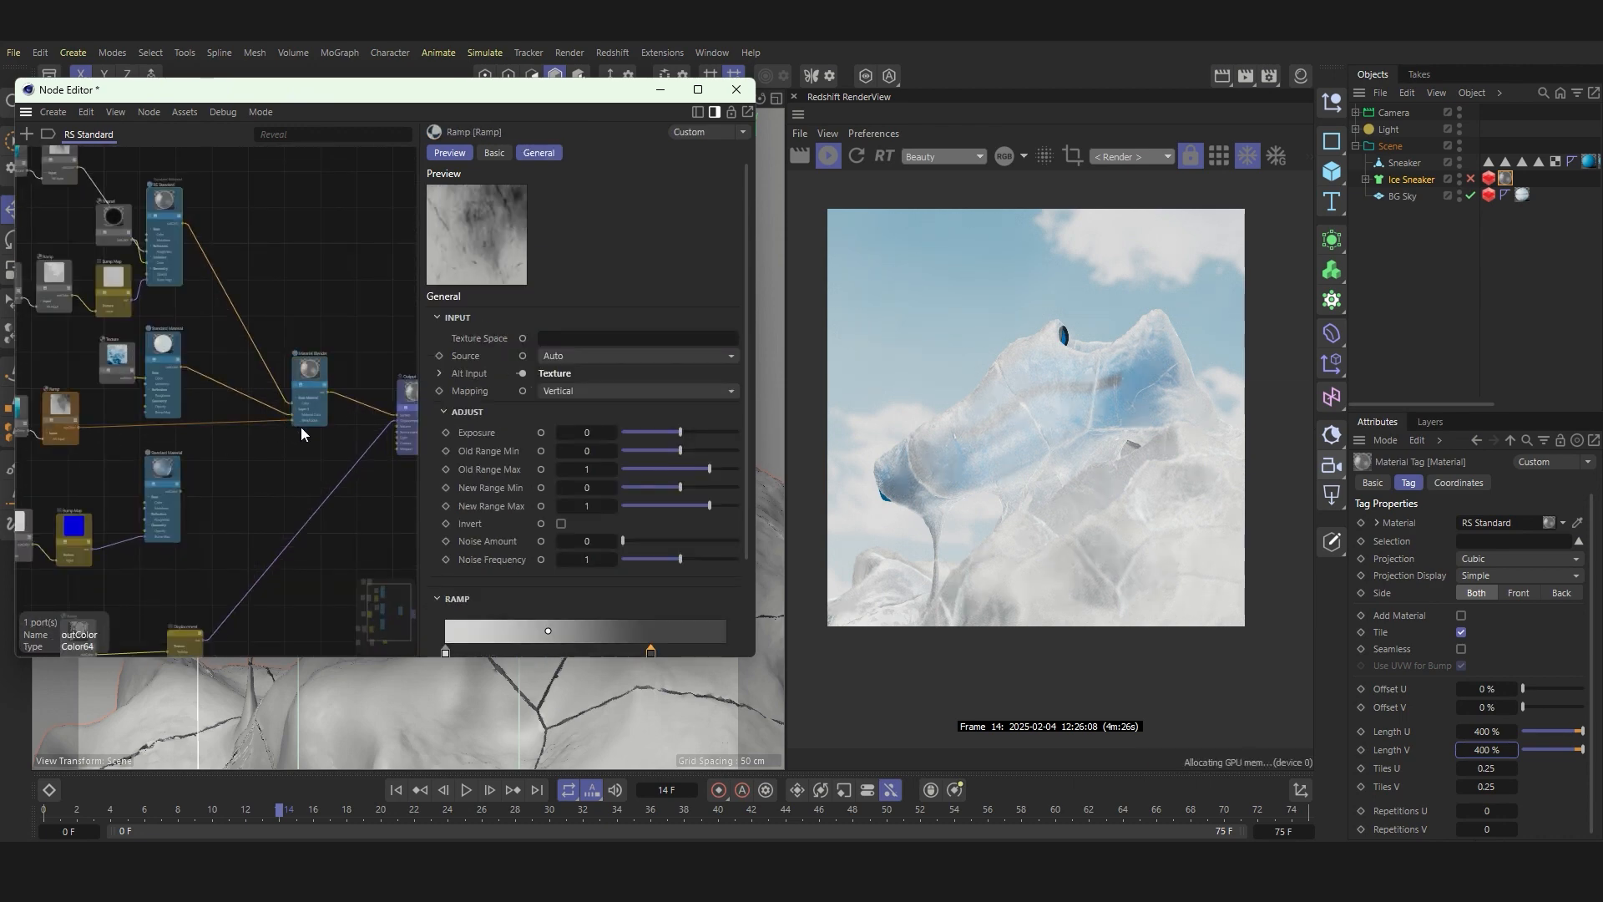
scroll(1061, 399, up, 1)
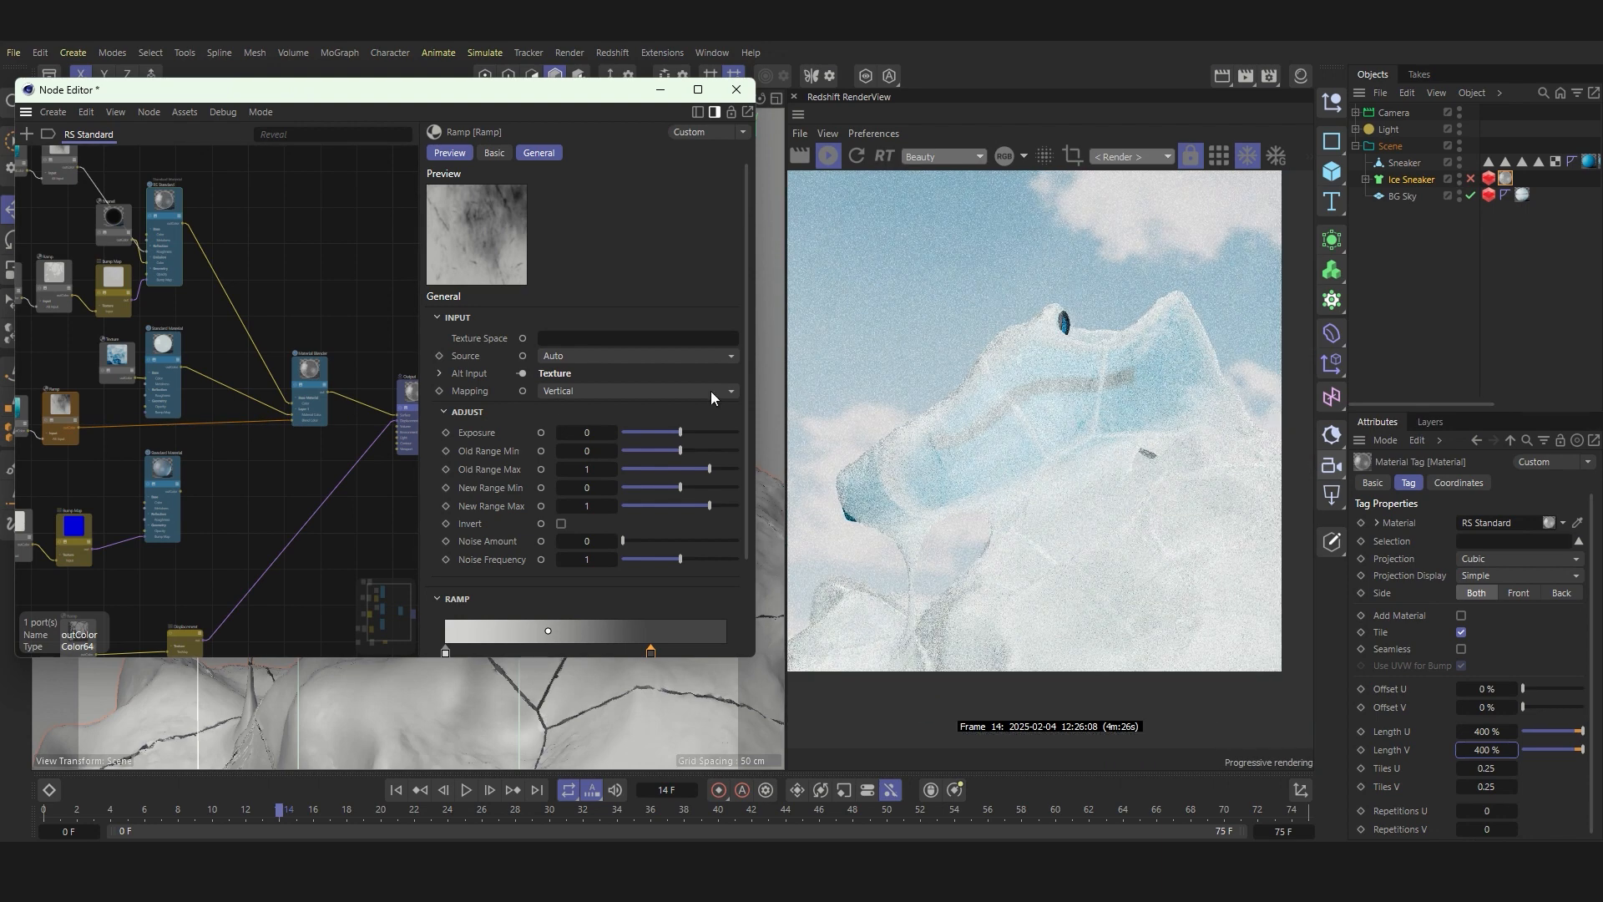
scroll(314, 407, down, 3)
scroll(171, 416, up, 6)
Step: Solo the copied Ramp and set its first knot's color to black
click(180, 419)
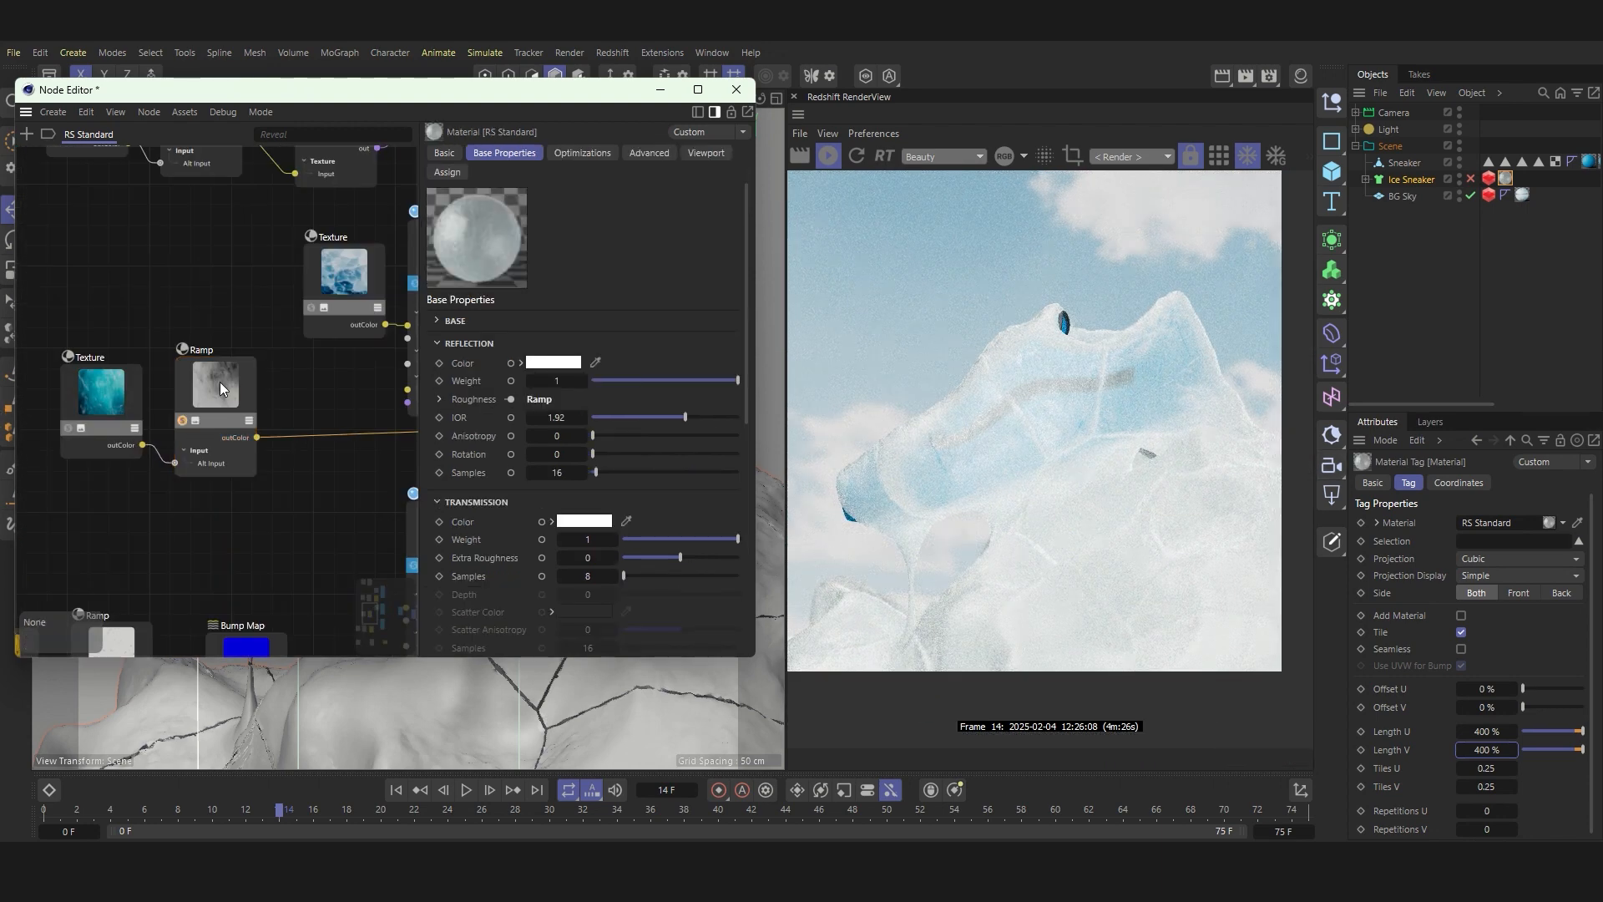
click(219, 382)
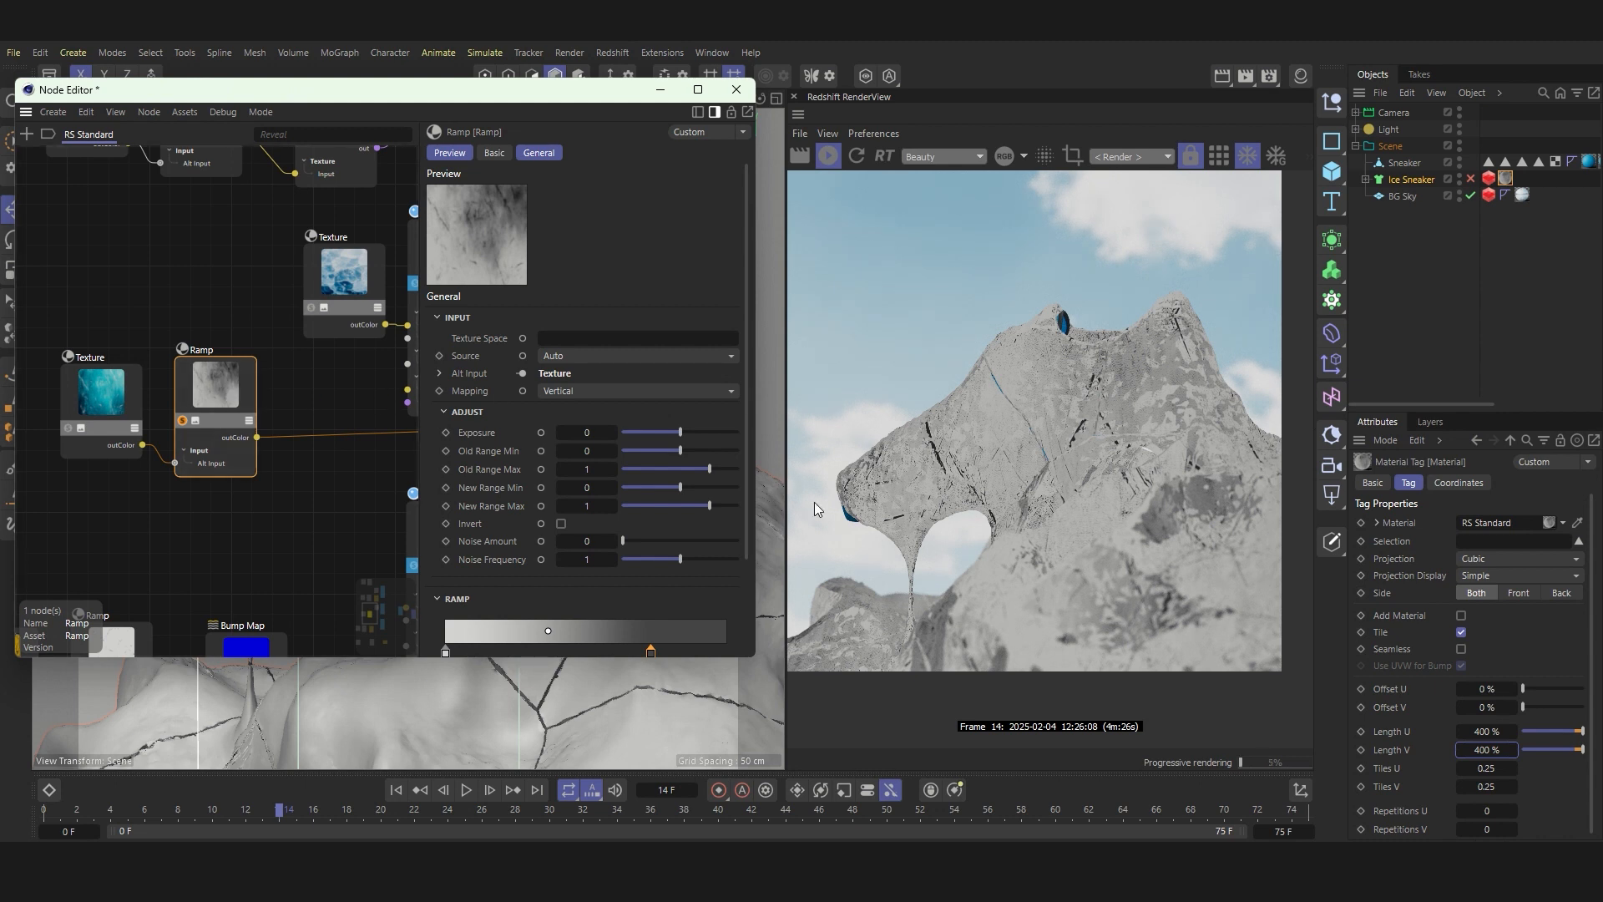
scroll(518, 576, down, 3)
click(445, 533)
click(570, 554)
click(403, 761)
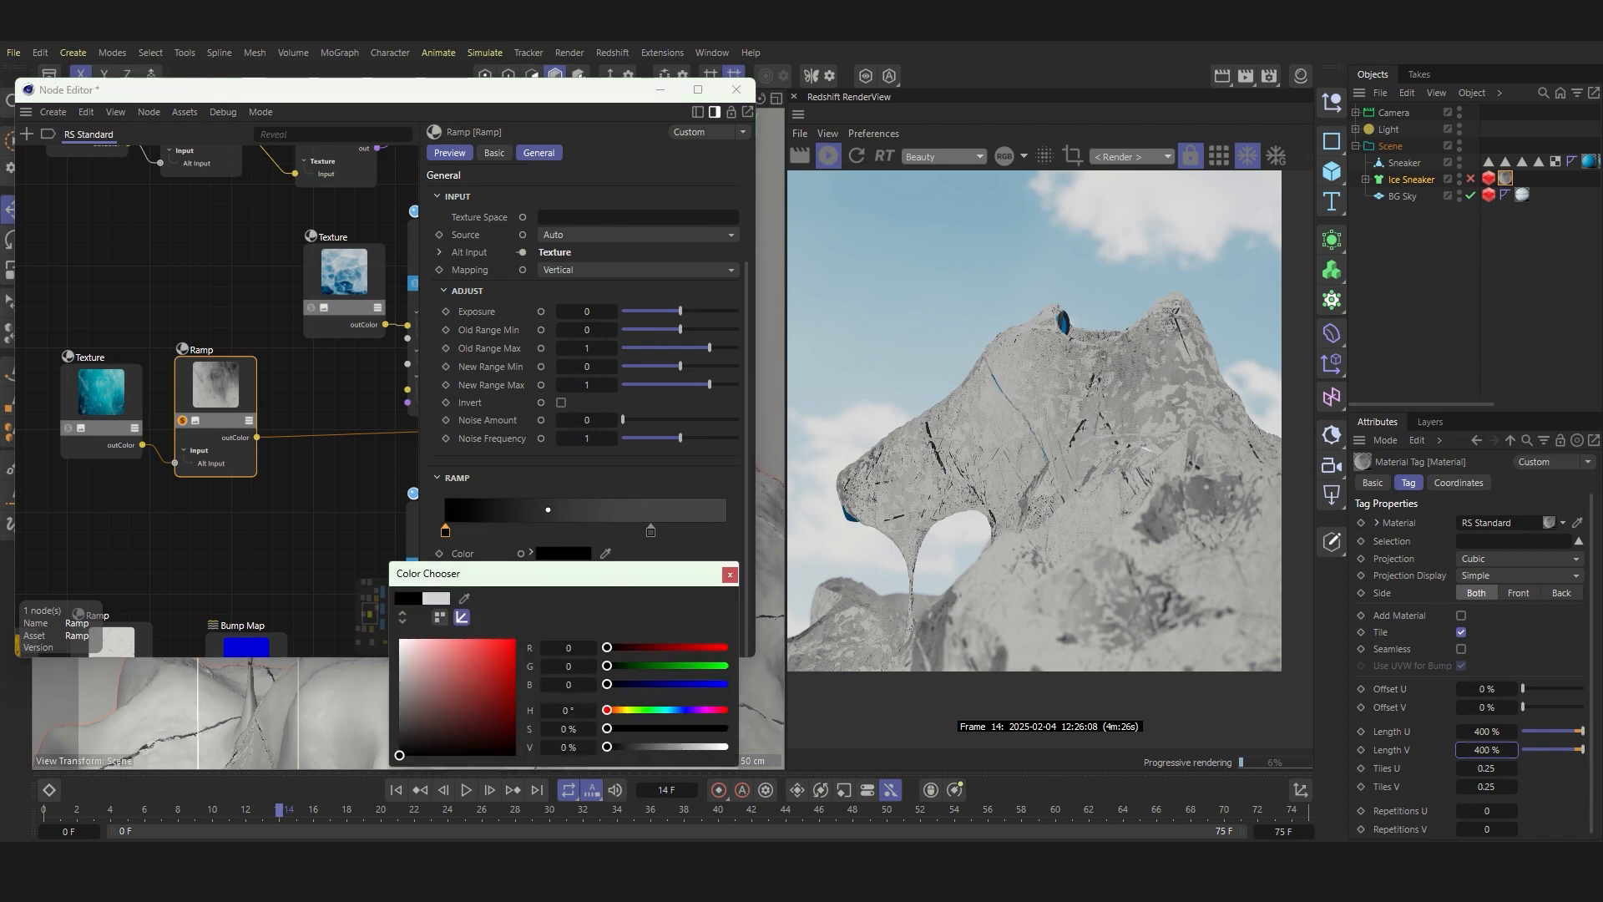
click(729, 574)
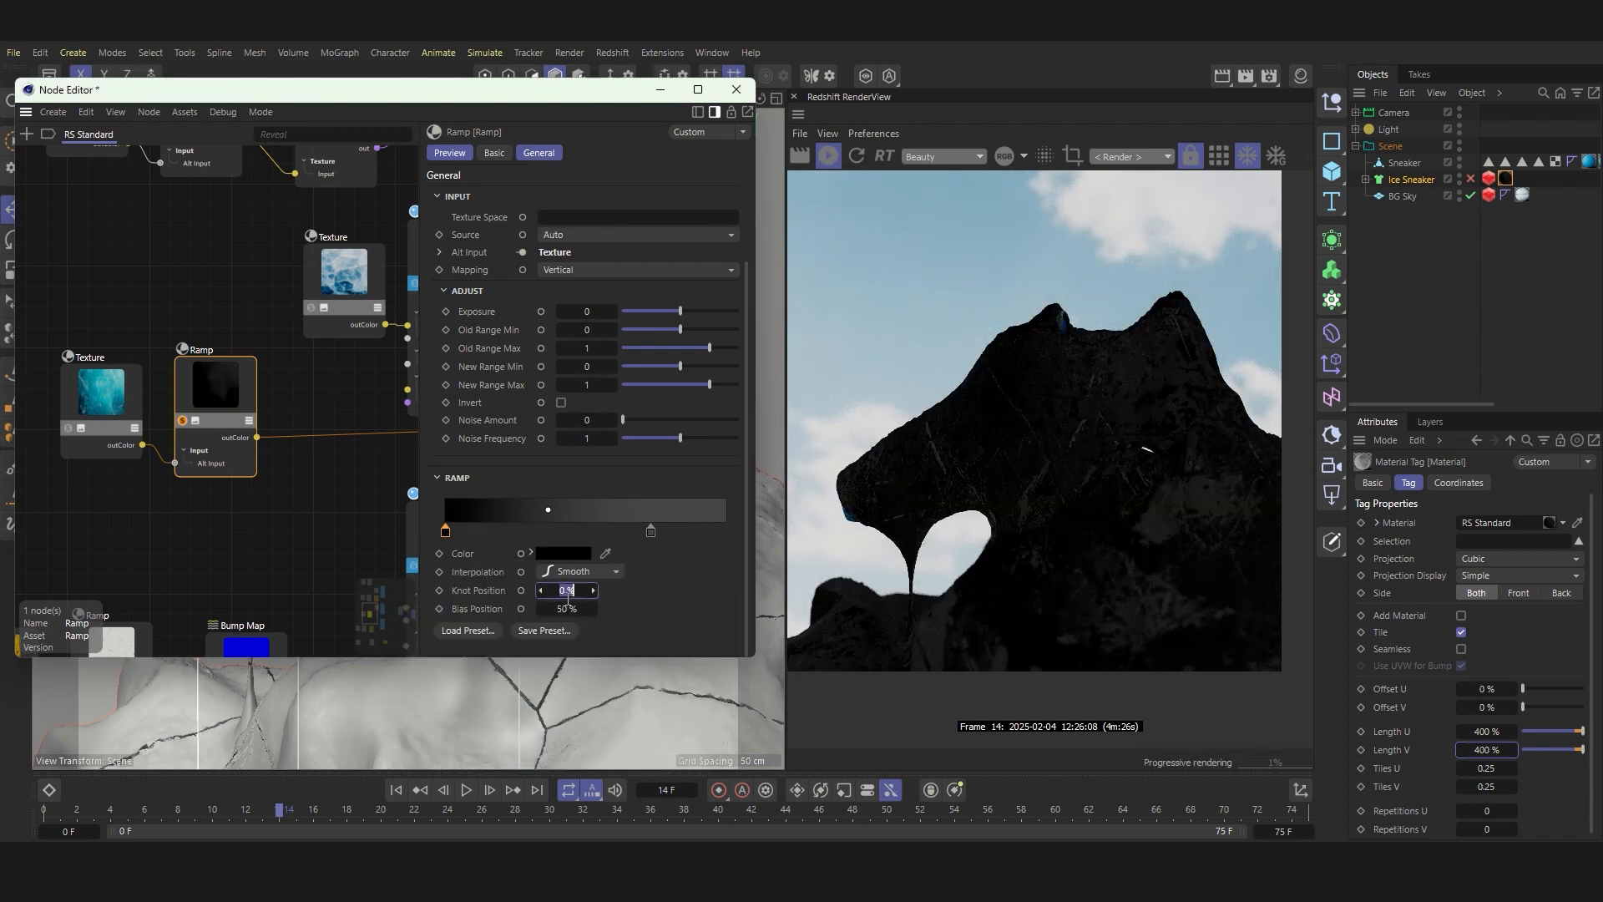
Step: Shift the Ramp's black knot to just before the gradient's middle, and place the other knot at 100% with a white color
key(Return)
drag(652, 534, 888, 591)
double_click(728, 535)
click(798, 615)
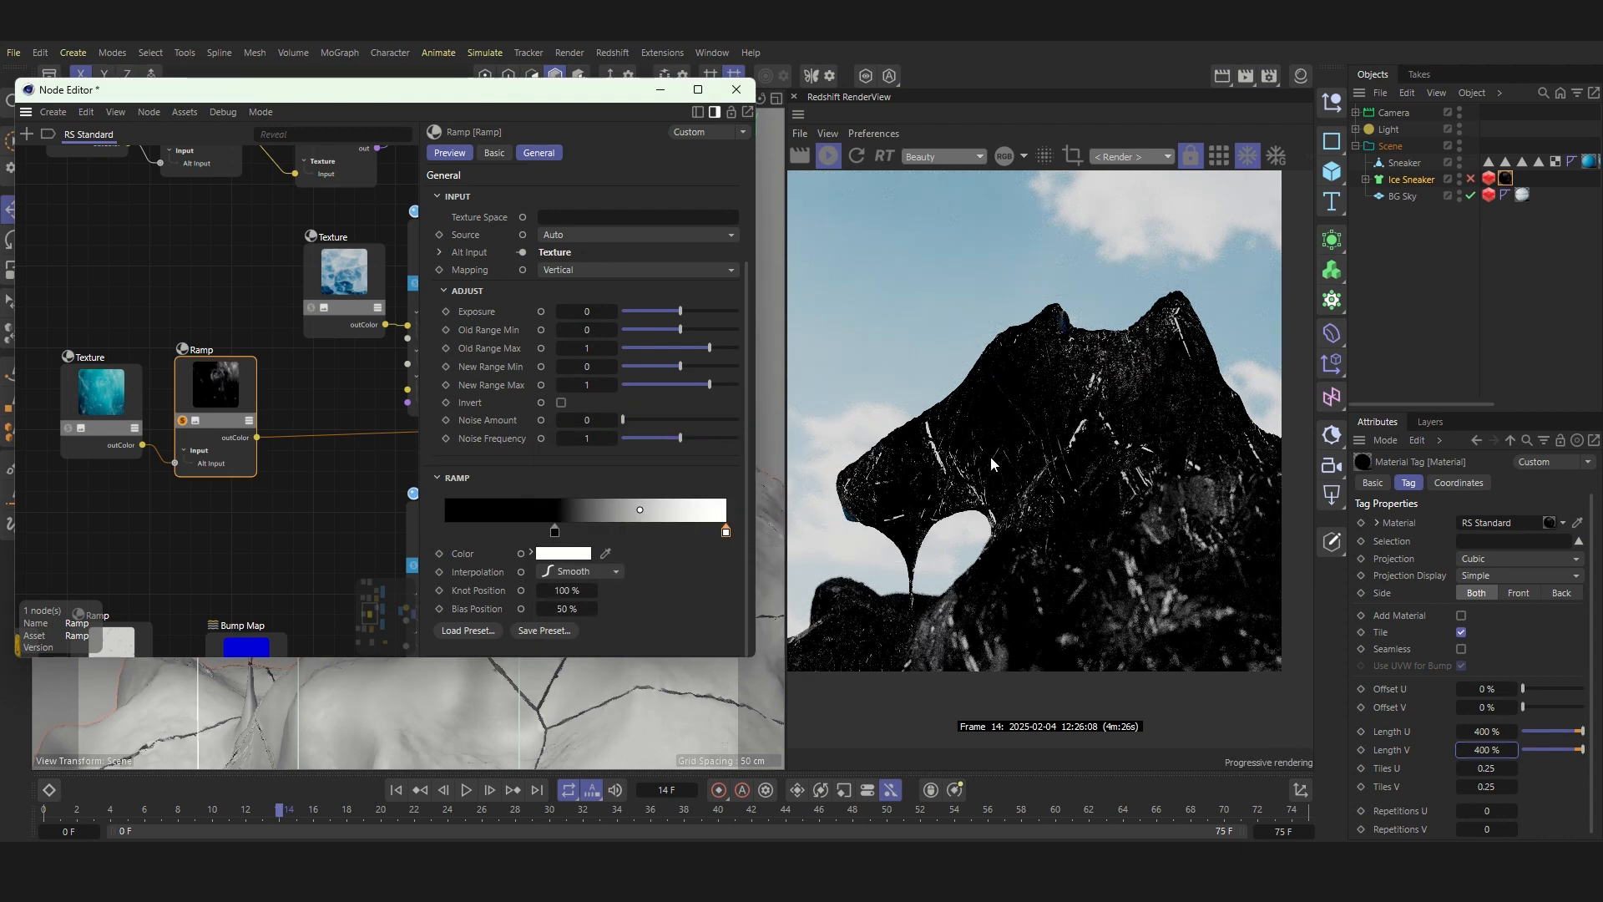
Step: Examine the Ramp's black-and-white mask up close on the render, ending the solo to check the blended ice
scroll(873, 434, up, 3)
middle_drag(1253, 360, 1150, 389)
scroll(1150, 389, down, 2)
scroll(1150, 389, up, 1)
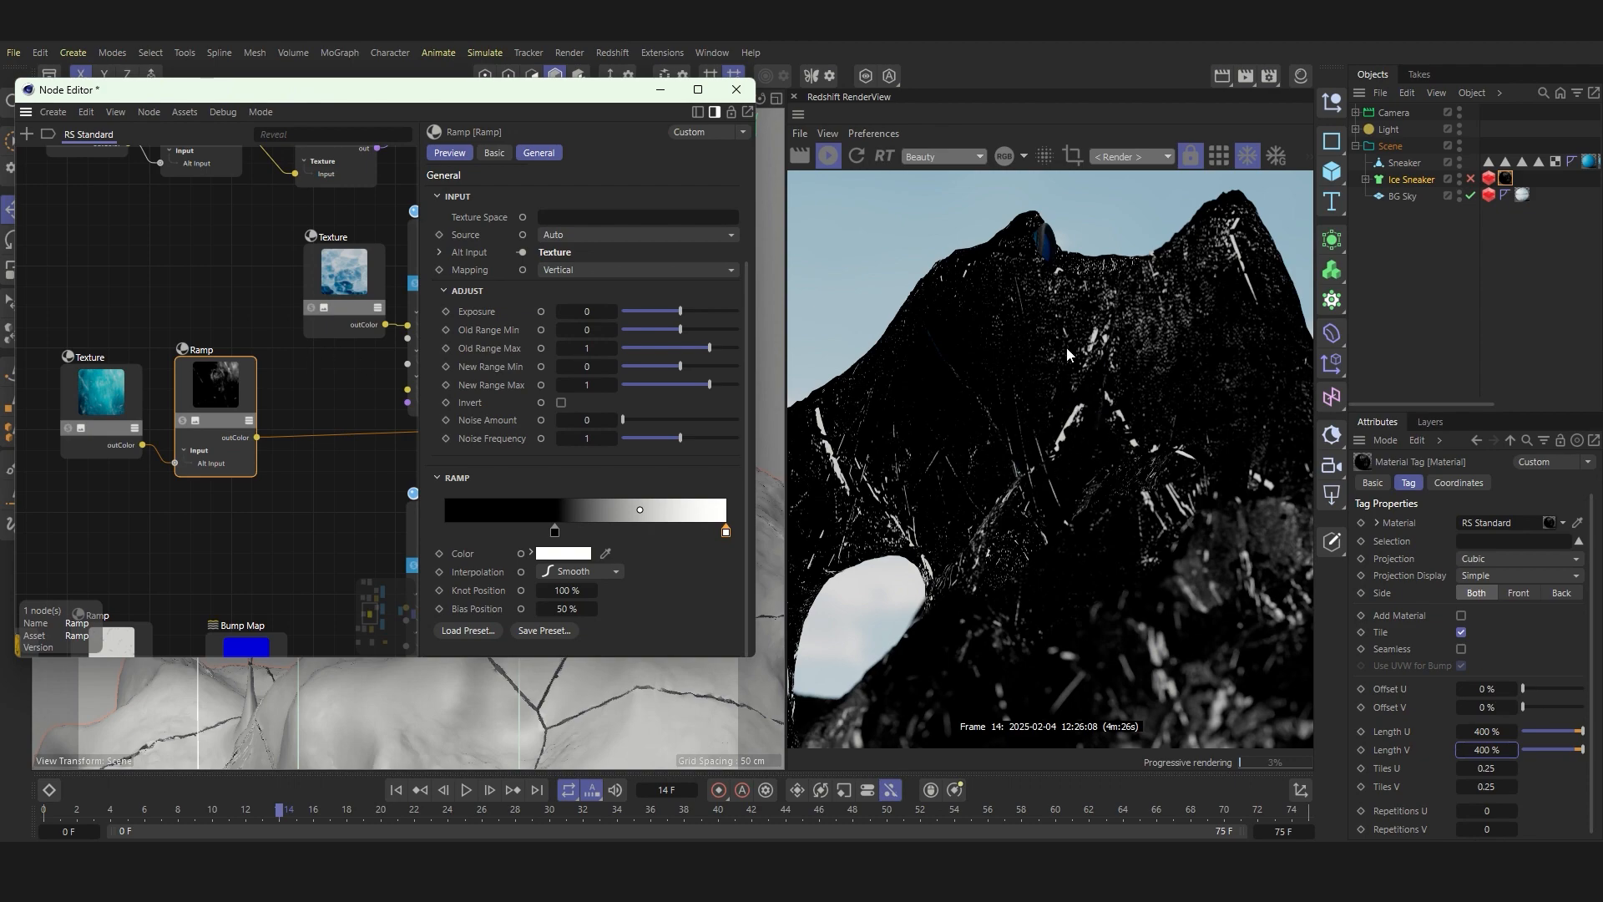
scroll(1061, 445, down, 4)
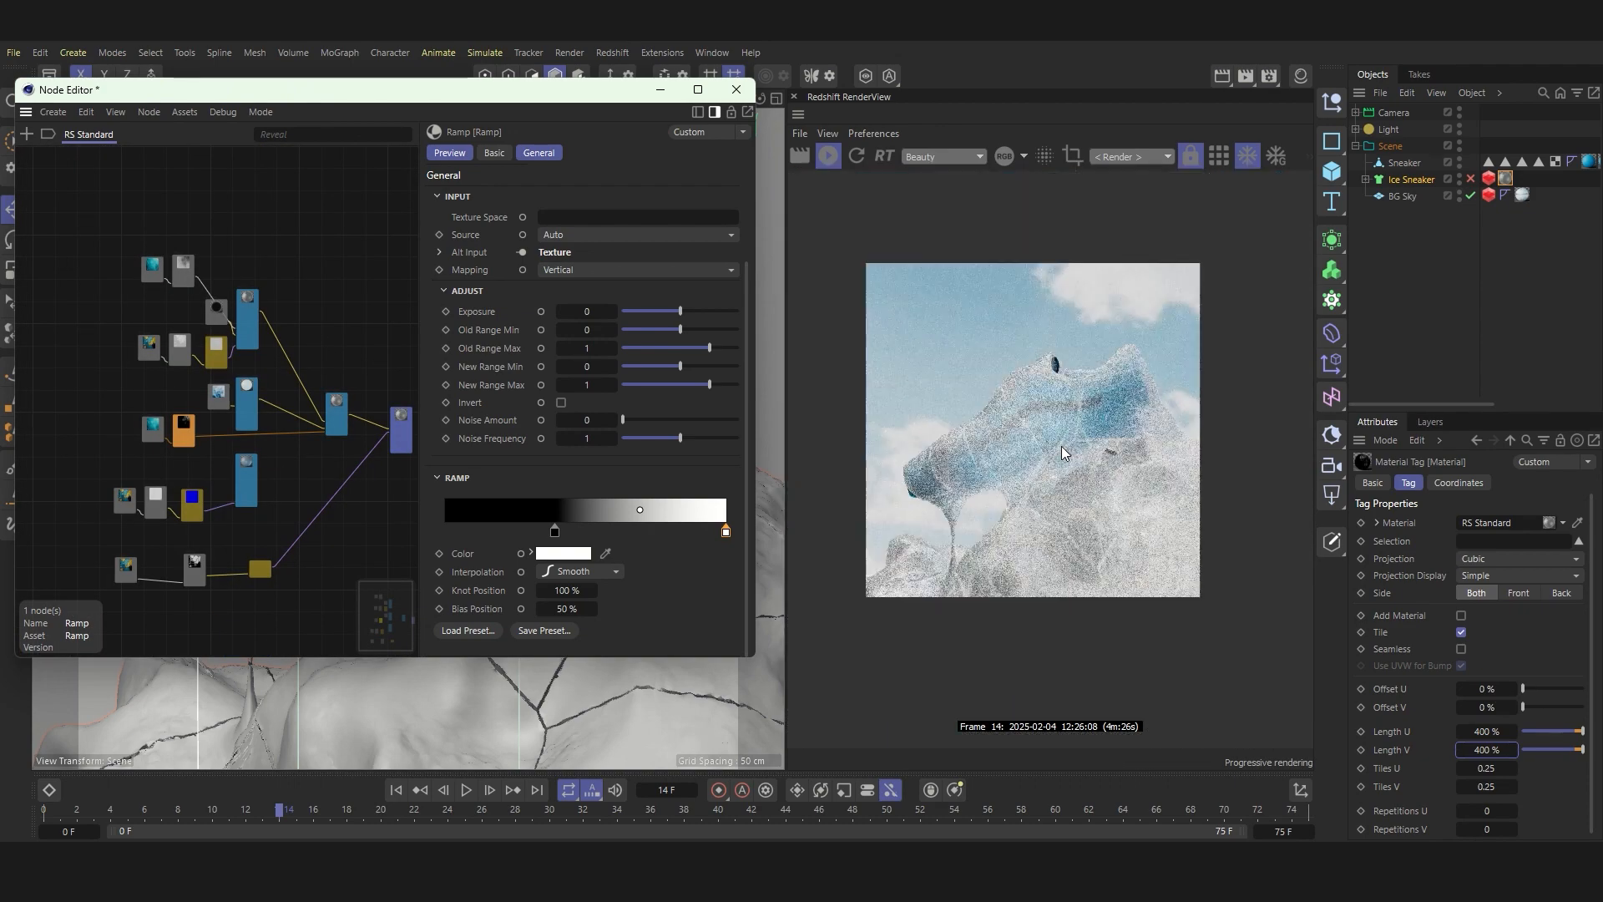
scroll(1061, 446, up, 5)
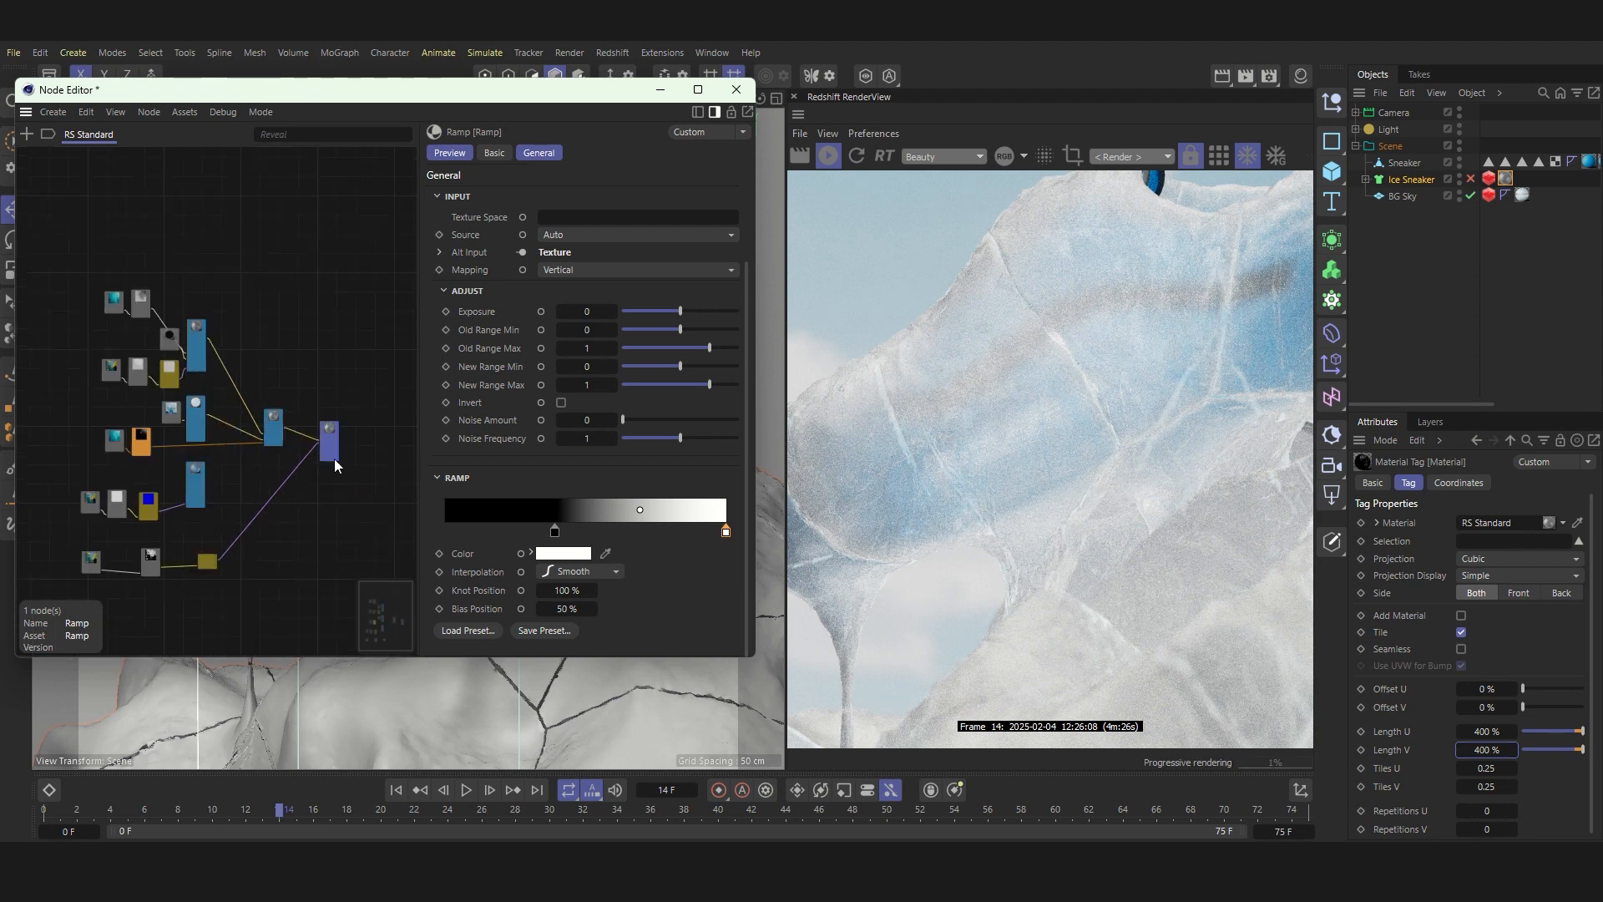
Step: Examine the second Standard Material by soloing it, comparing it with the Material Blender result and the Texture and Ramp mask
scroll(251, 434, up, 6)
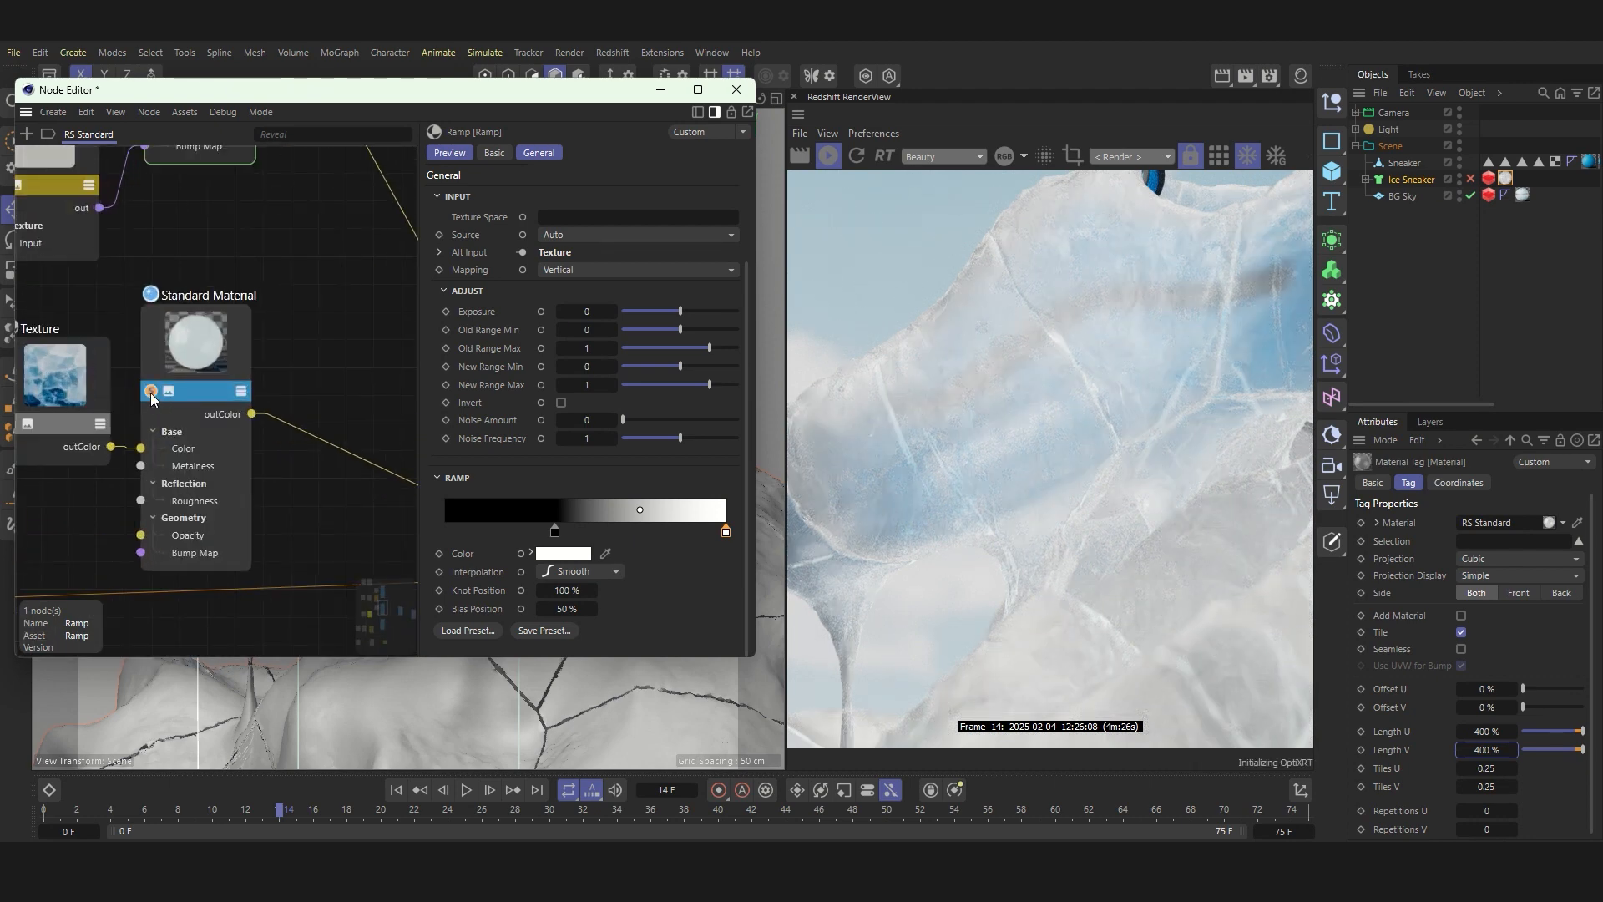
click(150, 391)
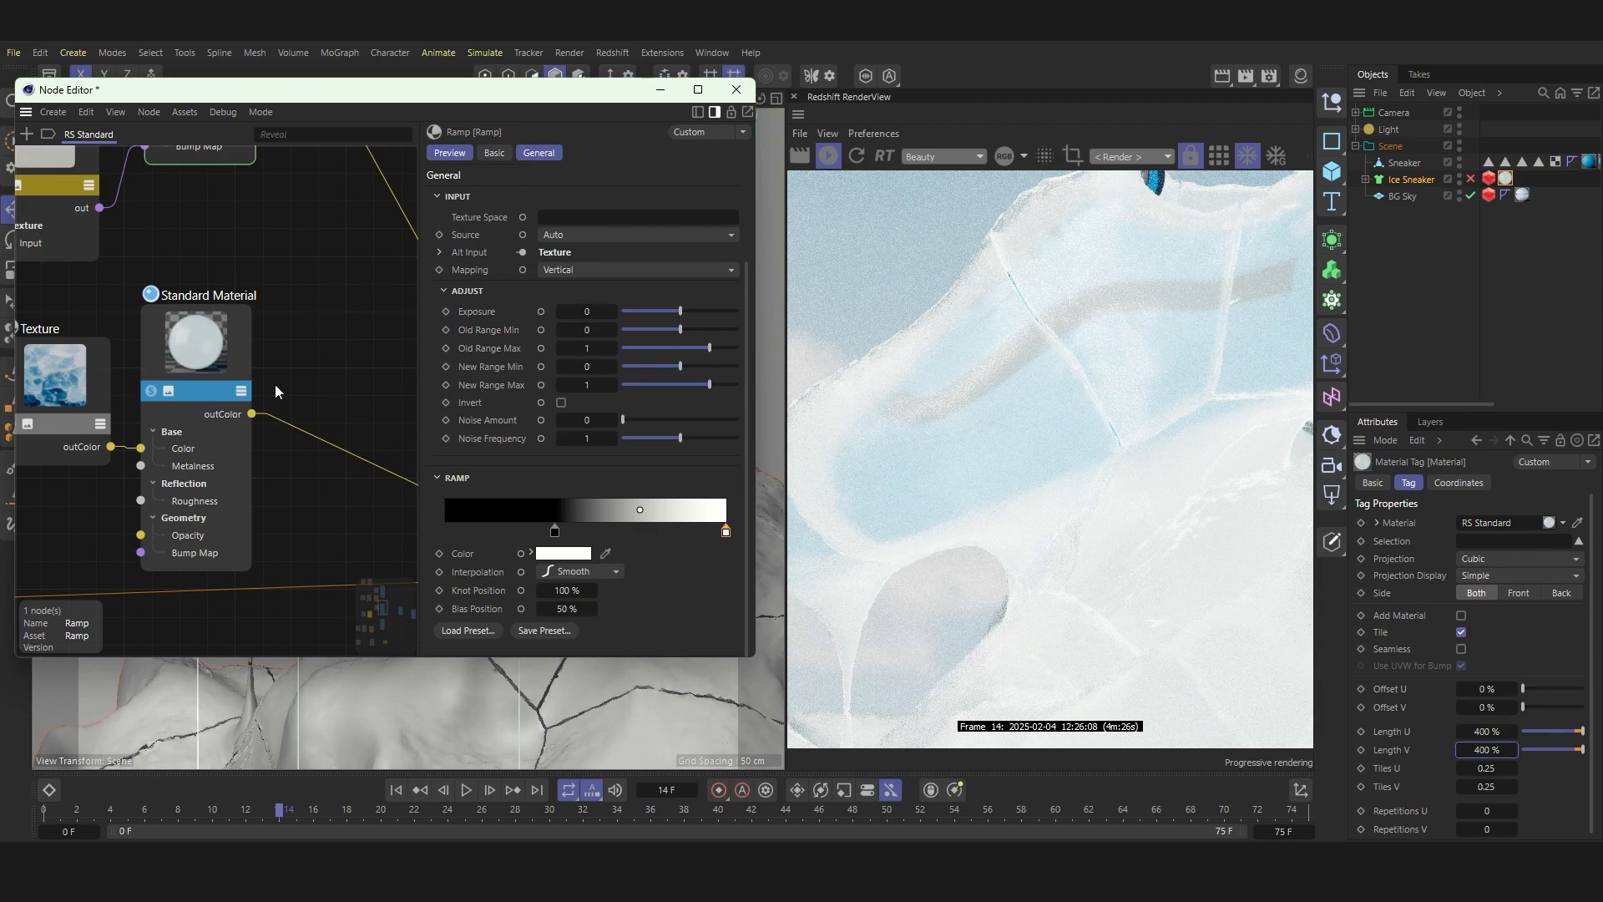
scroll(276, 390, down, 5)
scroll(278, 392, up, 5)
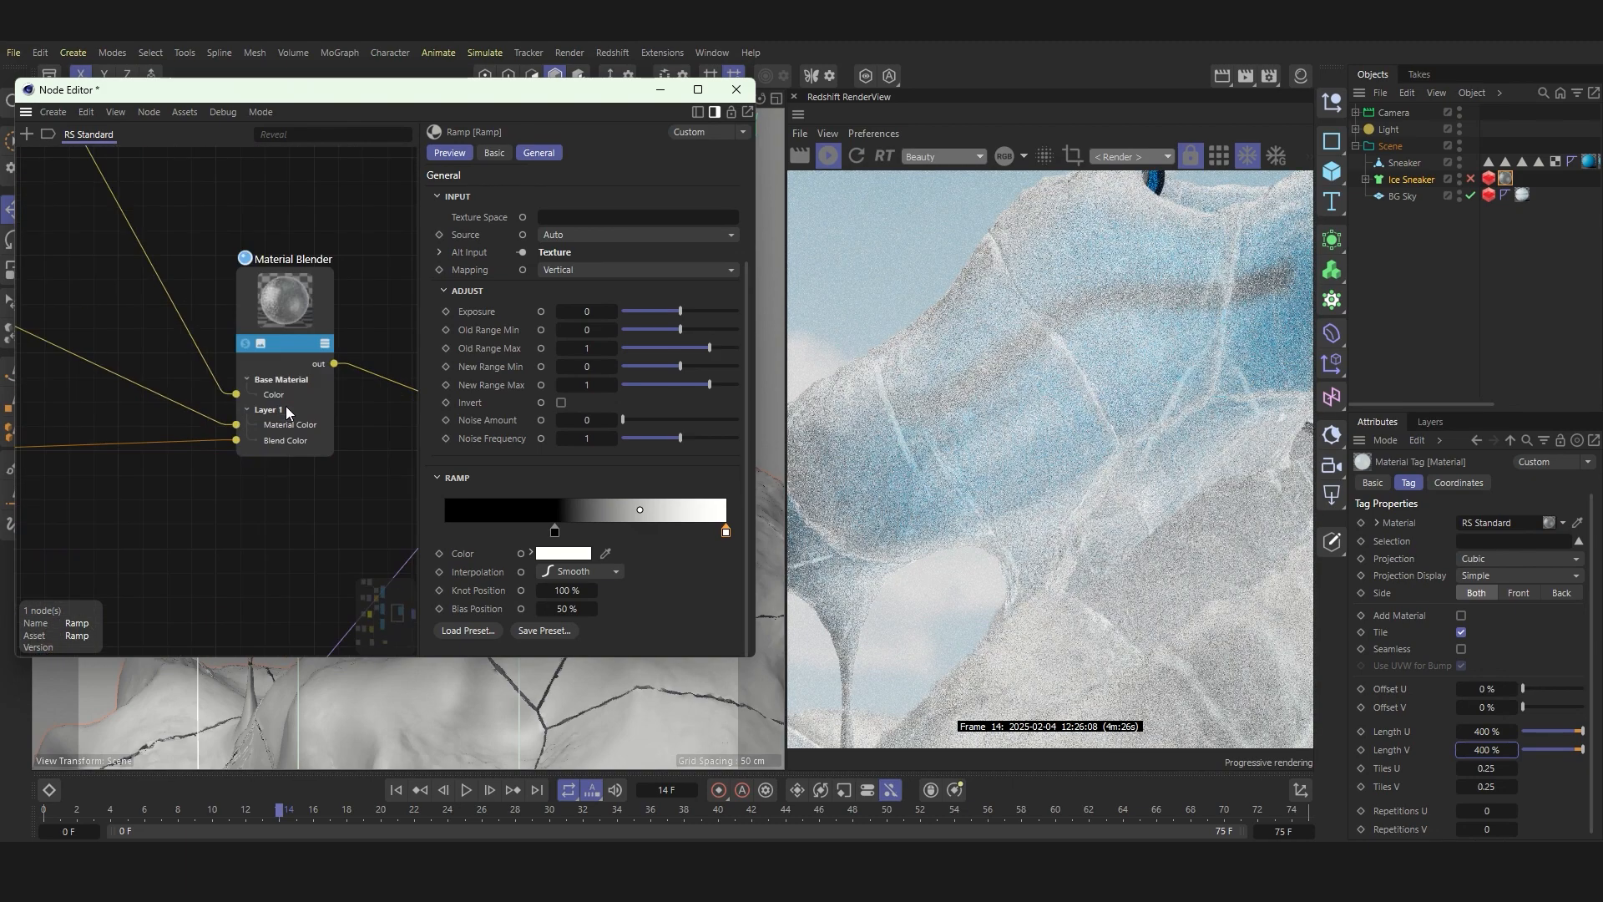
scroll(262, 443, down, 7)
scroll(259, 325, up, 6)
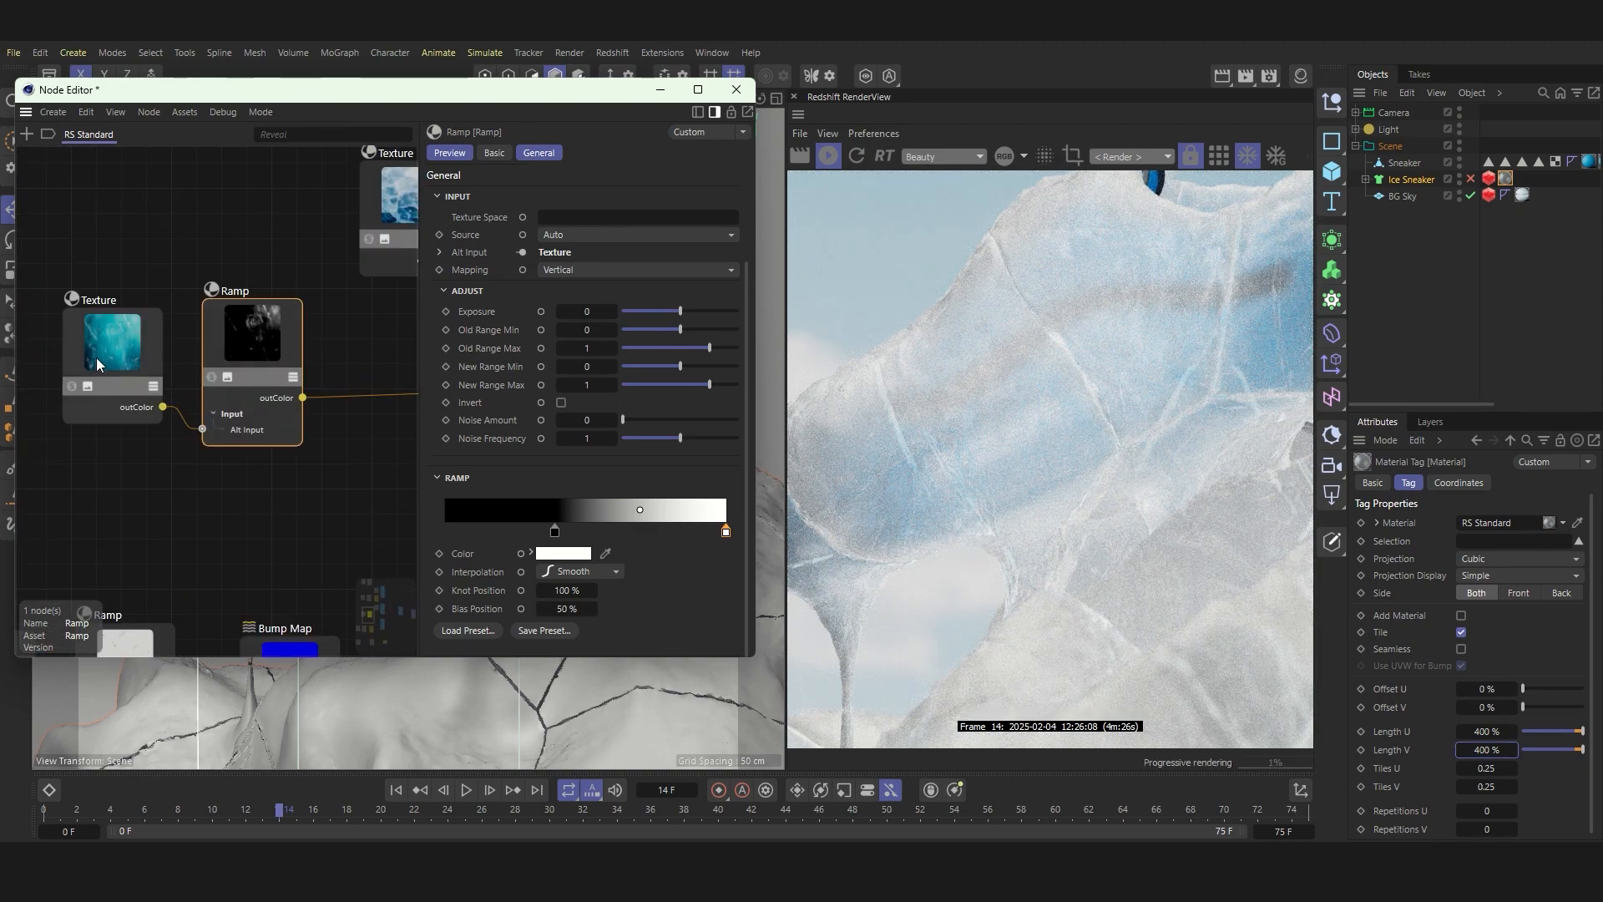
click(96, 358)
click(268, 356)
Step: Connect the third Standard Material to the Material Blender's Layer 2 Material Color
scroll(88, 368, down, 5)
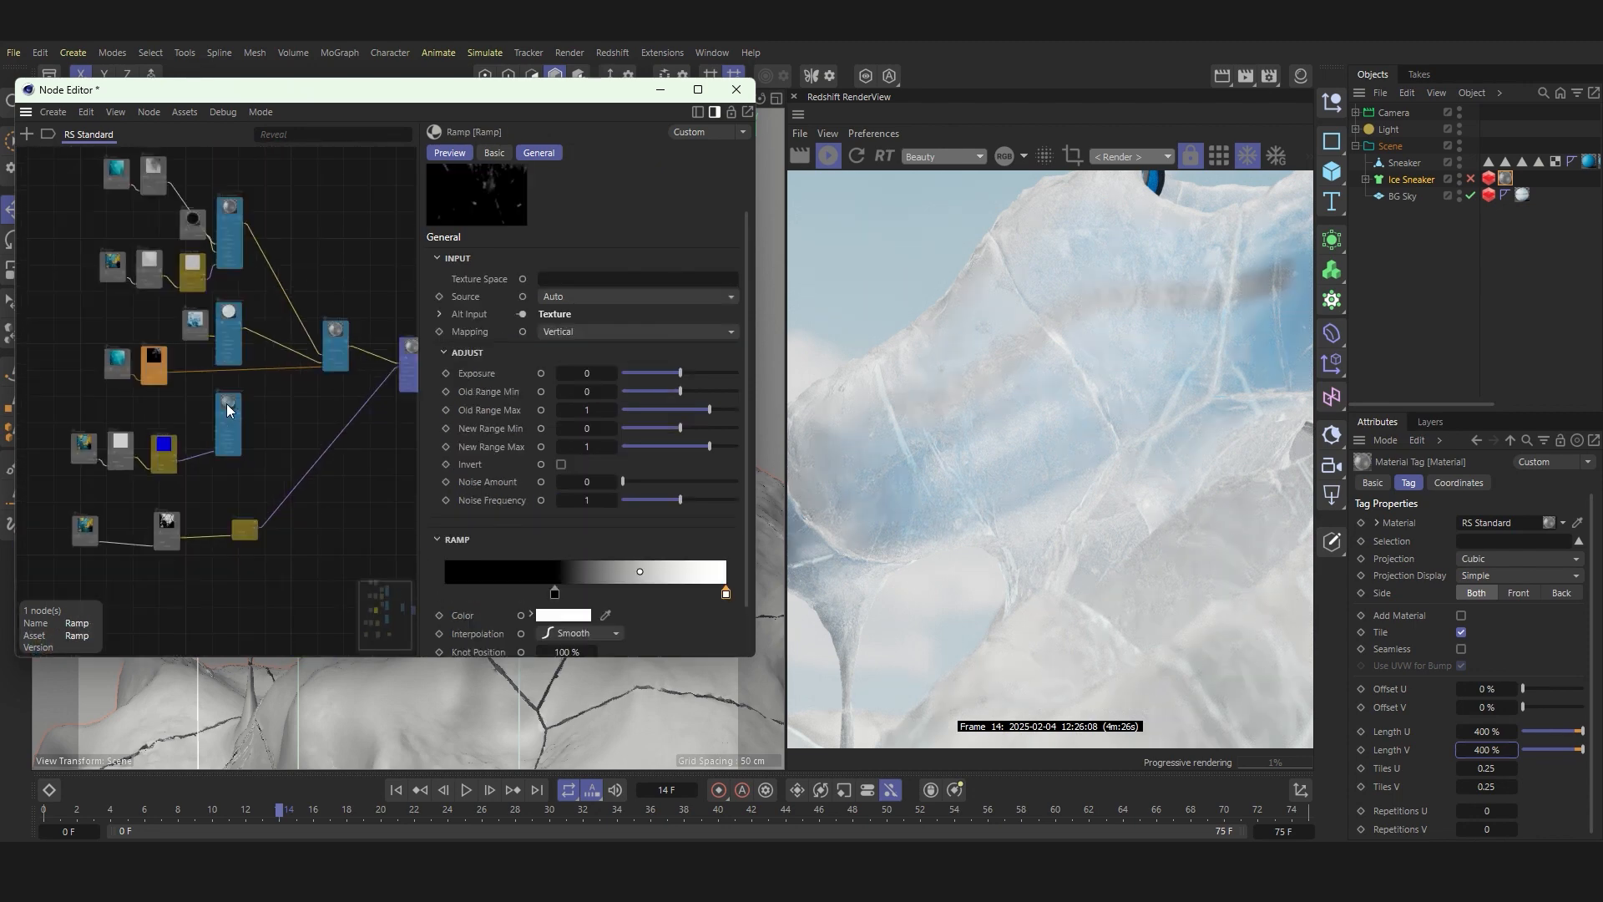
click(227, 403)
scroll(267, 433, up, 2)
drag(365, 305, 366, 307)
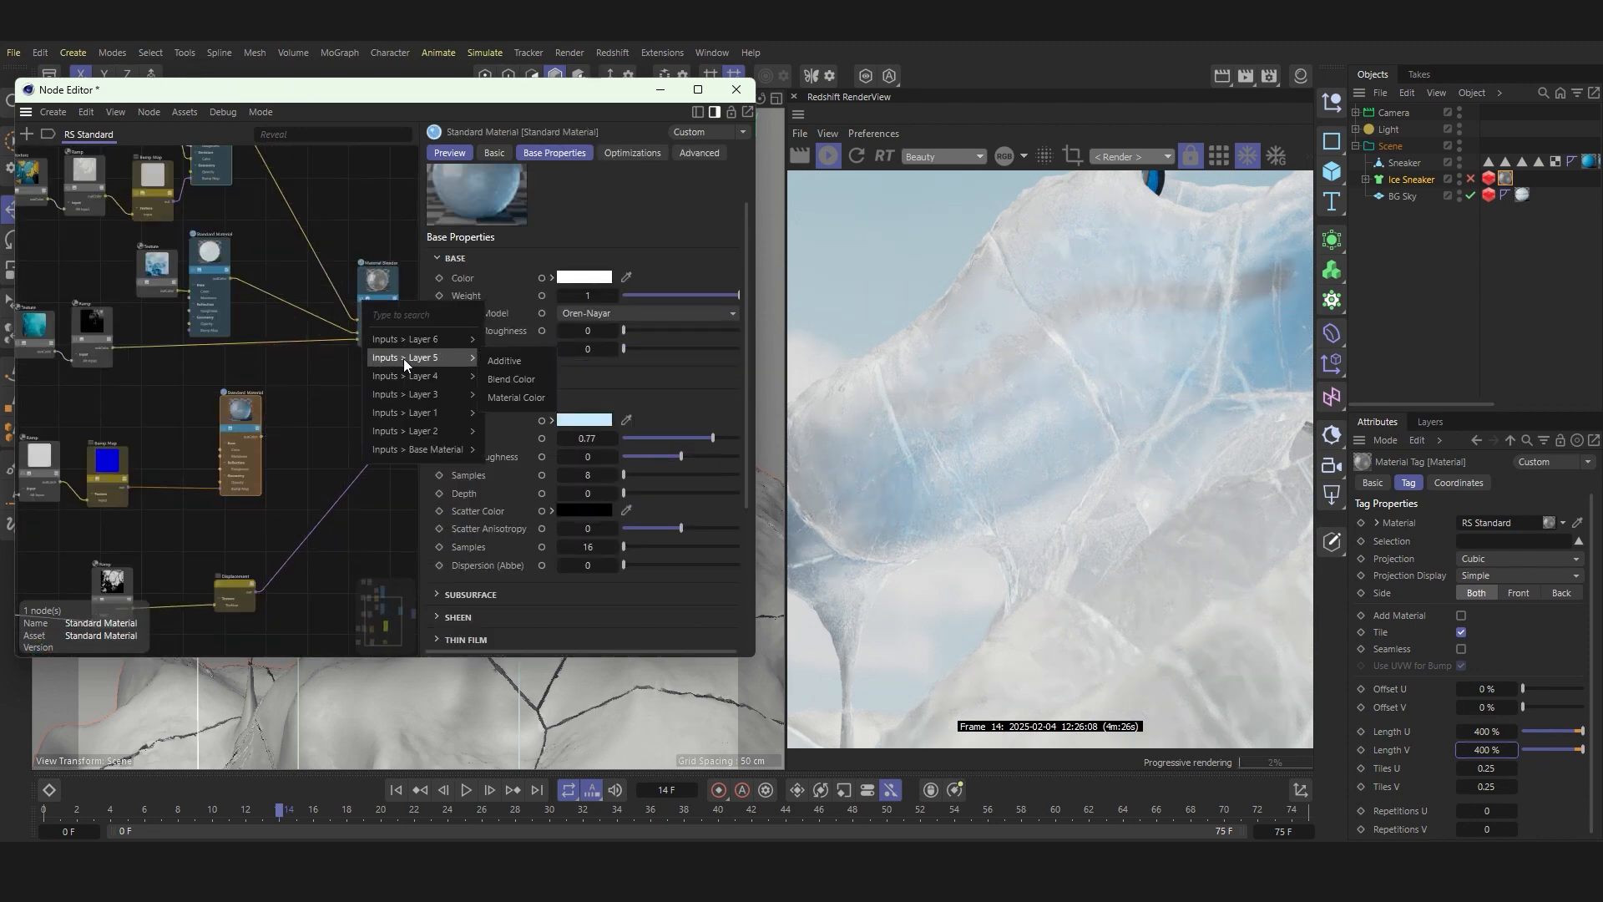
click(506, 468)
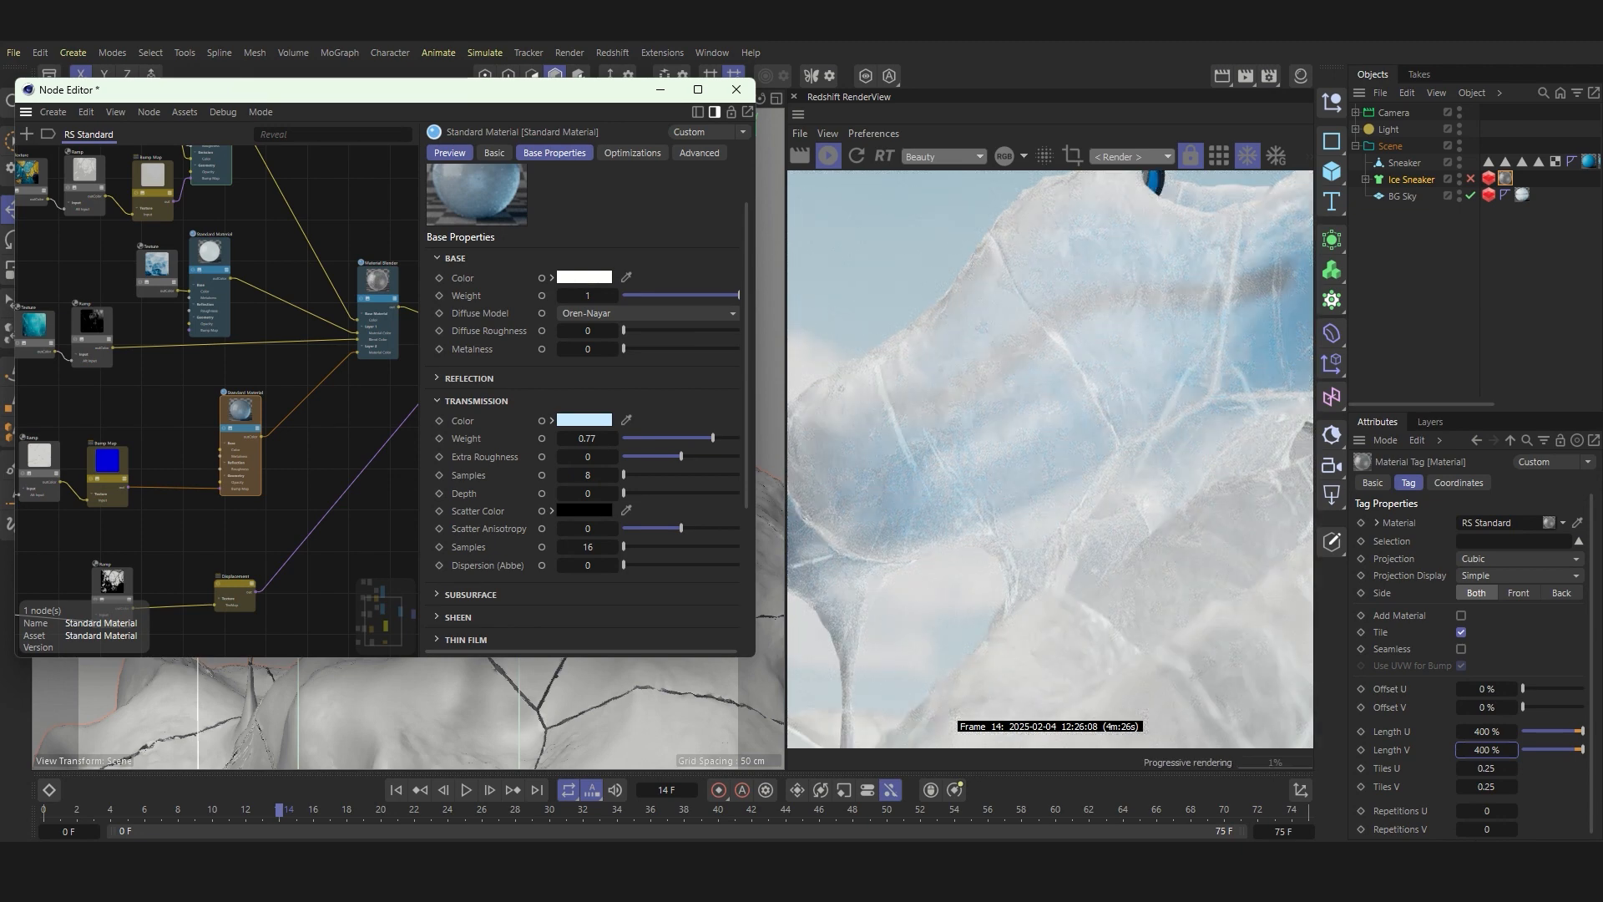
Step: Add a Fresnel node and place it beneath the third Standard Material
scroll(218, 372, down, 5)
click(28, 134)
text(fre)
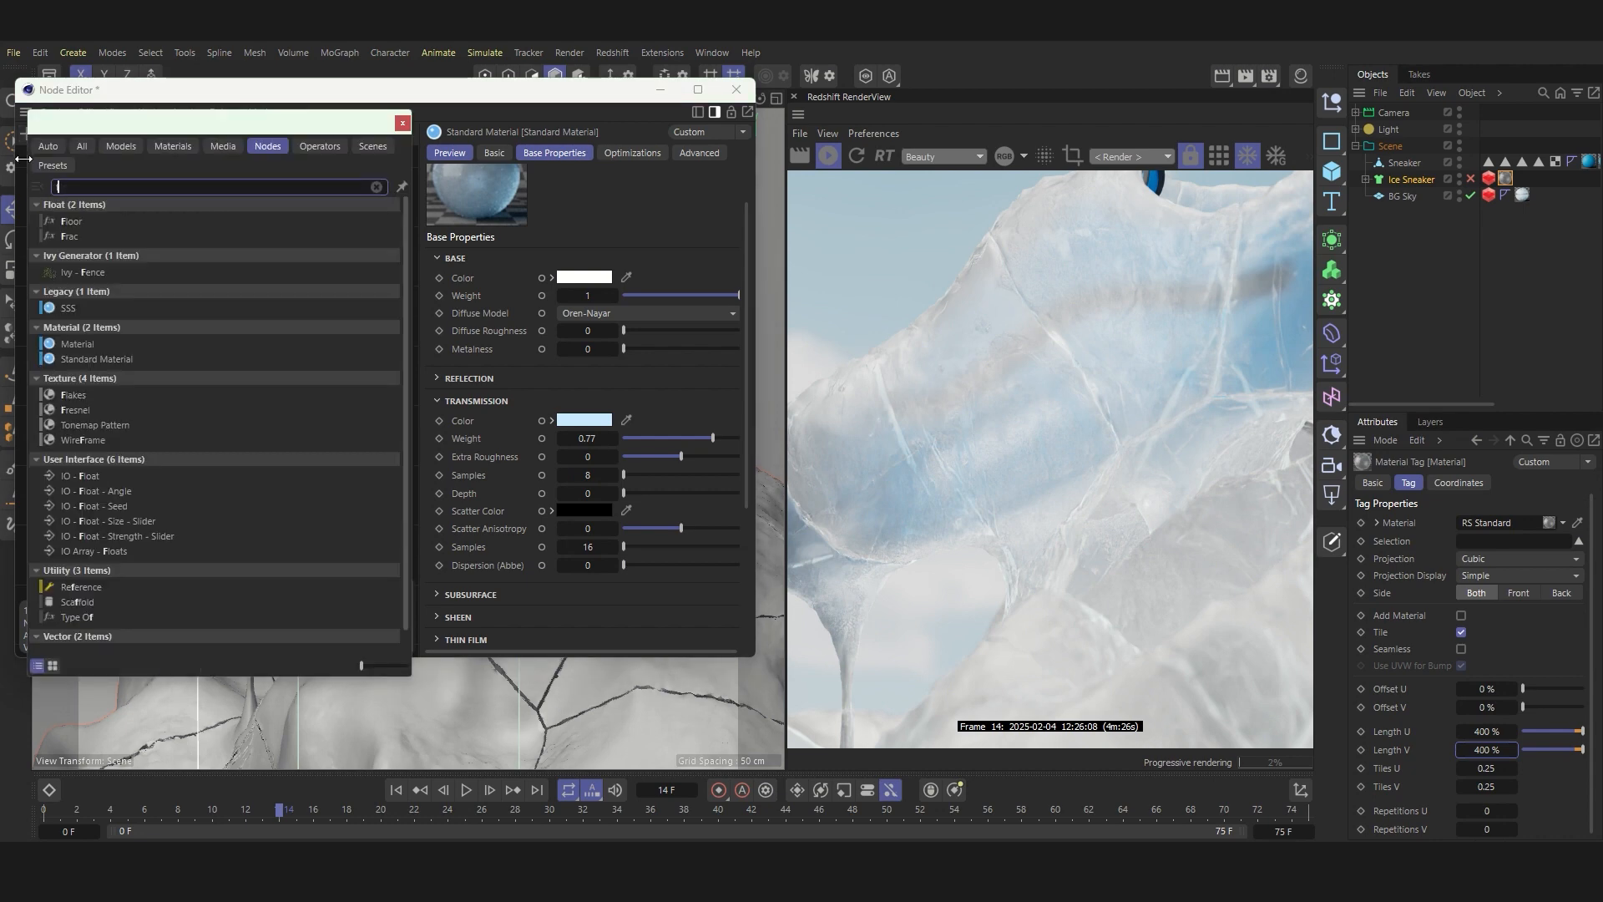
double_click(81, 214)
scroll(168, 363, up, 2)
drag(269, 424, 287, 483)
Step: Connect the Fresnel node to the Material Blender's Layer 2 Blend Color
scroll(292, 492, up, 3)
drag(393, 311, 386, 242)
mouse_move(447, 374)
click(538, 394)
scroll(374, 307, up, 5)
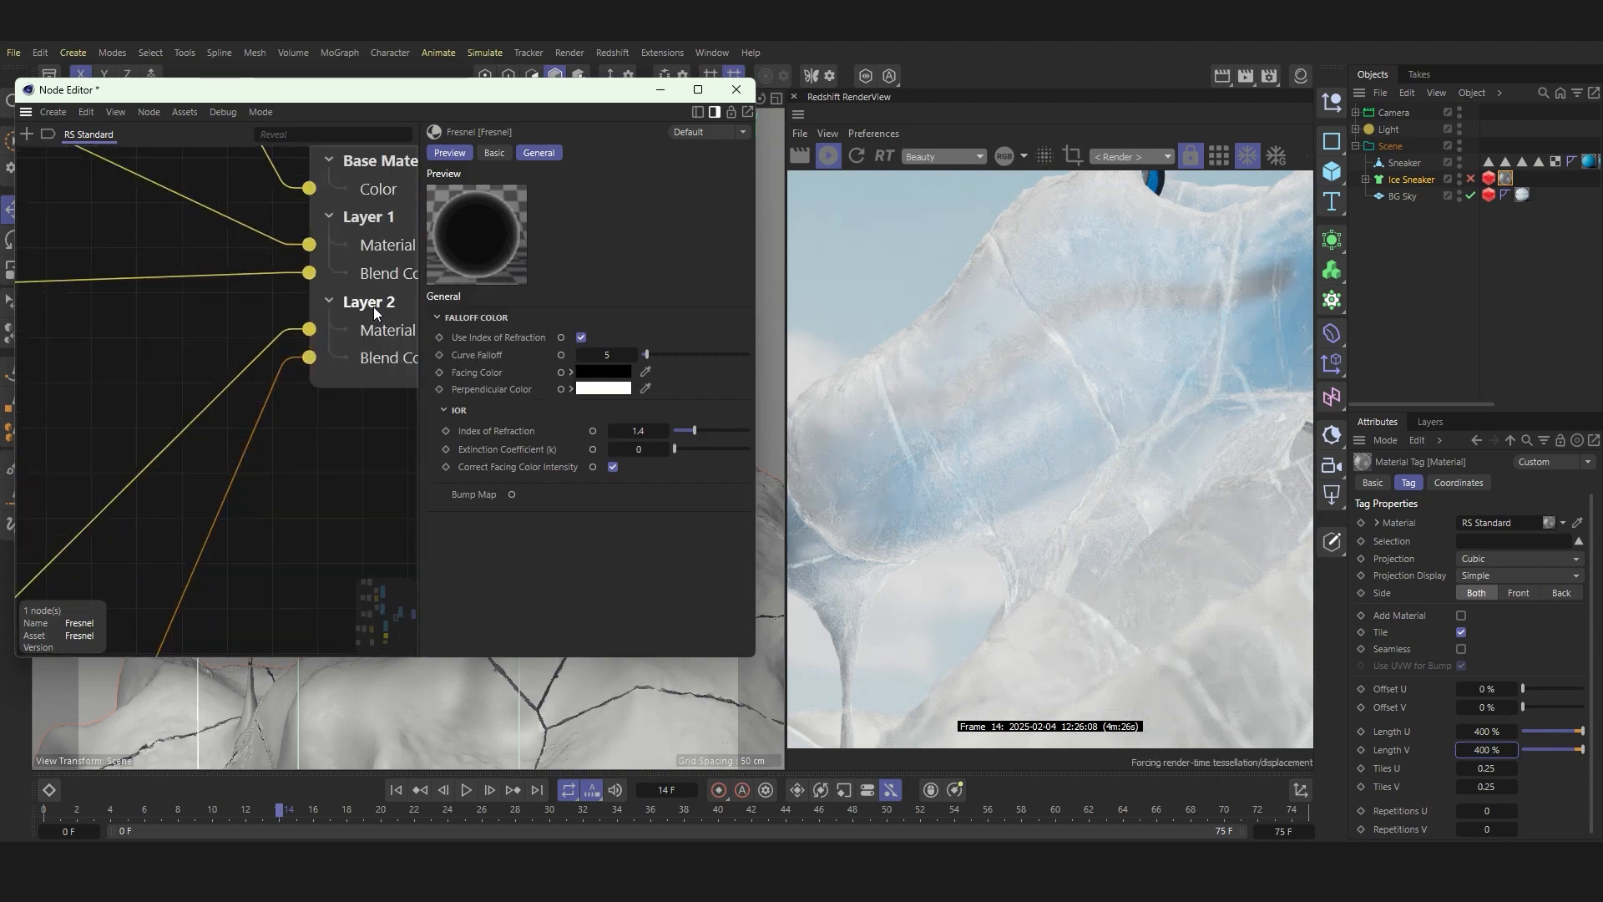
Step: Examine the third Standard Material's look on the sneaker by temporarily soloing it
scroll(348, 357, down, 5)
click(150, 429)
click(142, 428)
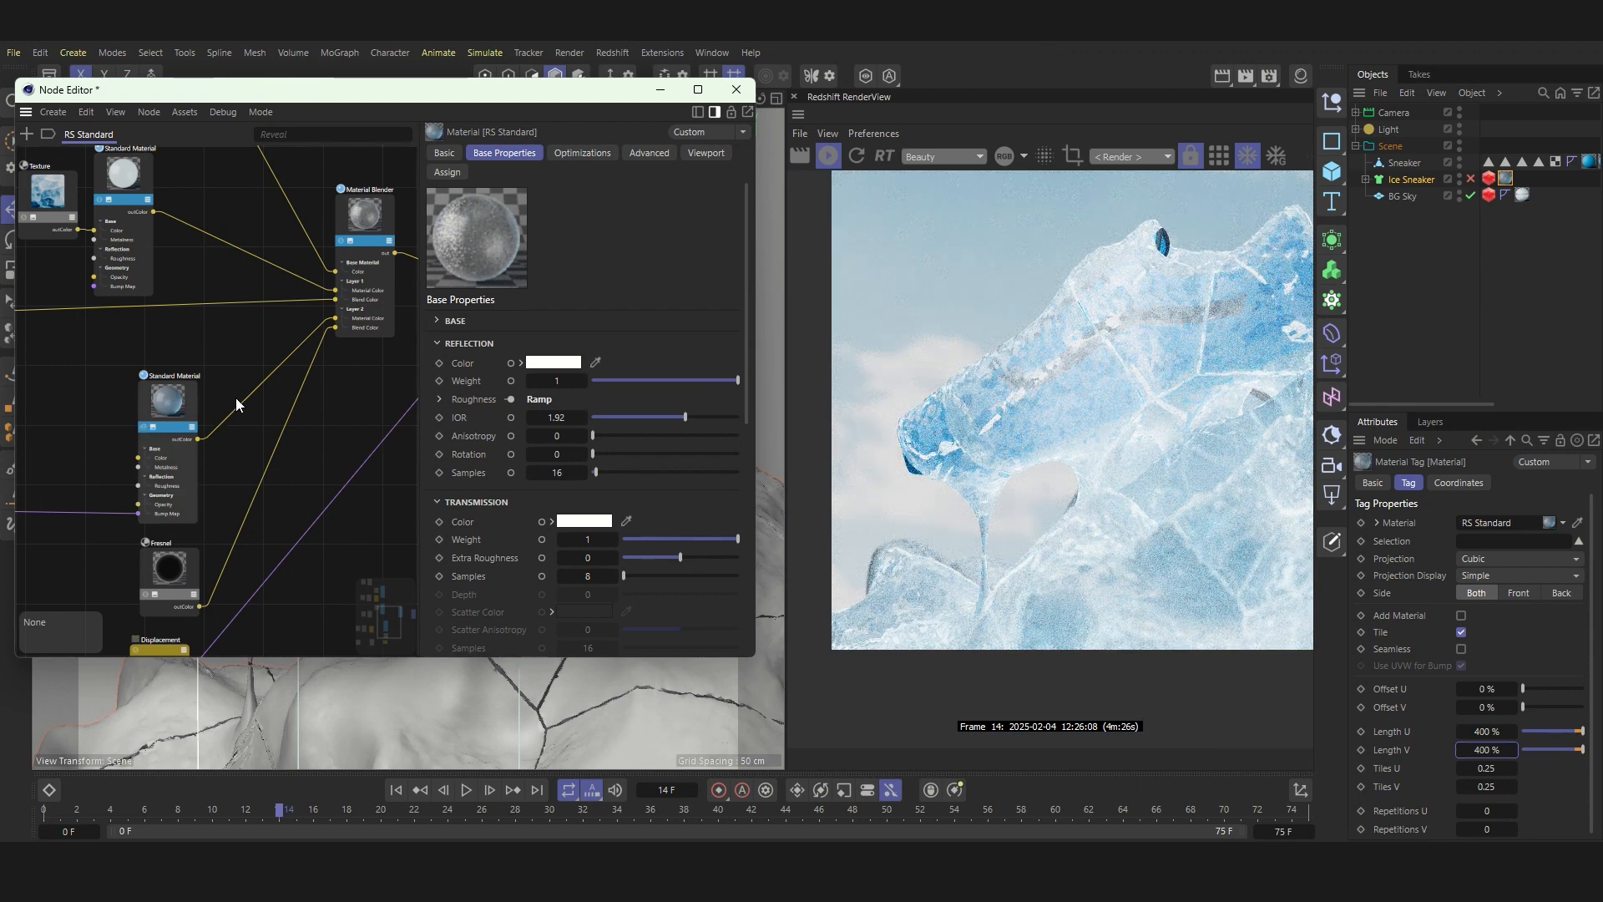
Step: Solo the Fresnel node to preview its mask and set its Index of Refraction to 0.98
scroll(171, 376, down, 4)
scroll(146, 409, up, 8)
click(185, 445)
click(92, 510)
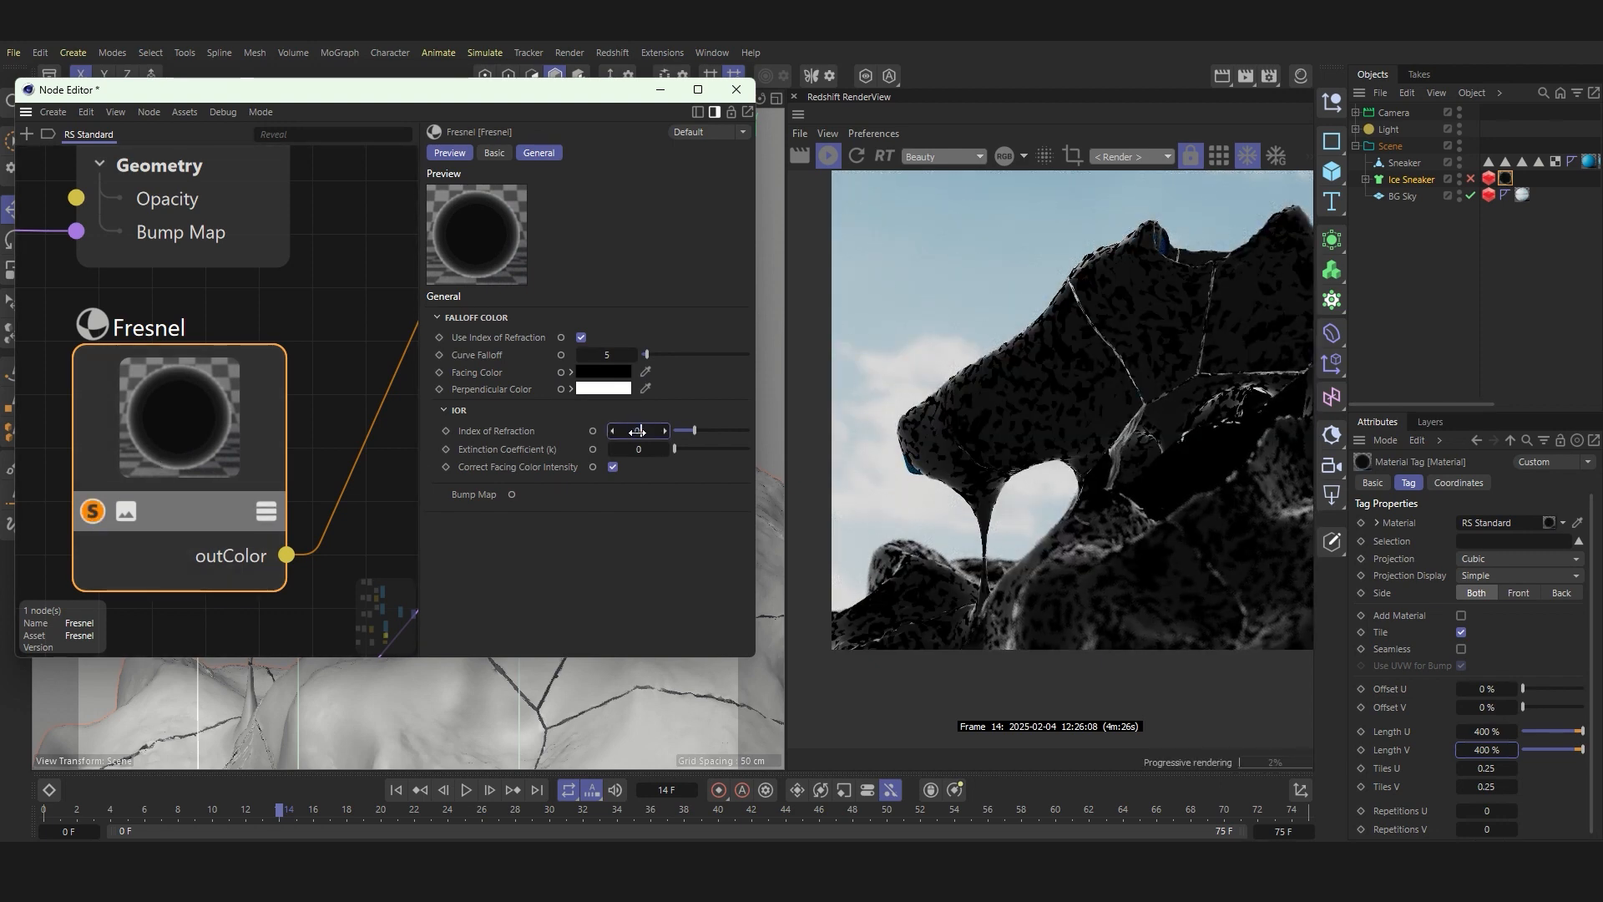
drag(637, 431, 593, 432)
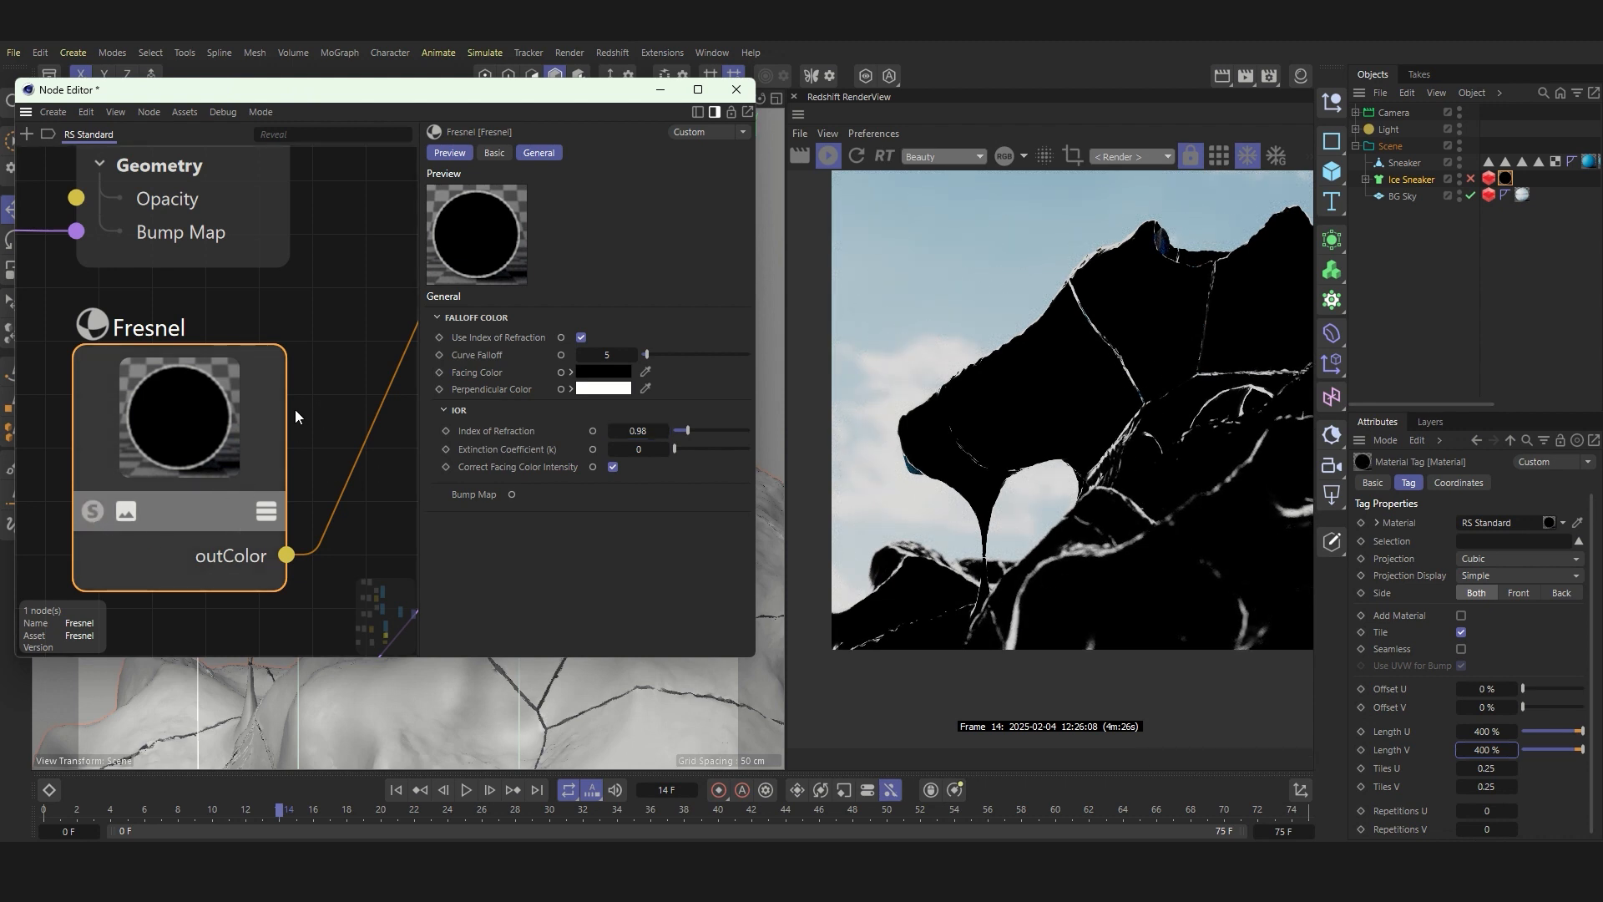
Step: Examine the three-layer ice blend on the sneaker, checking the cracks, edges and surface detail up close in the render
scroll(1188, 356, up, 3)
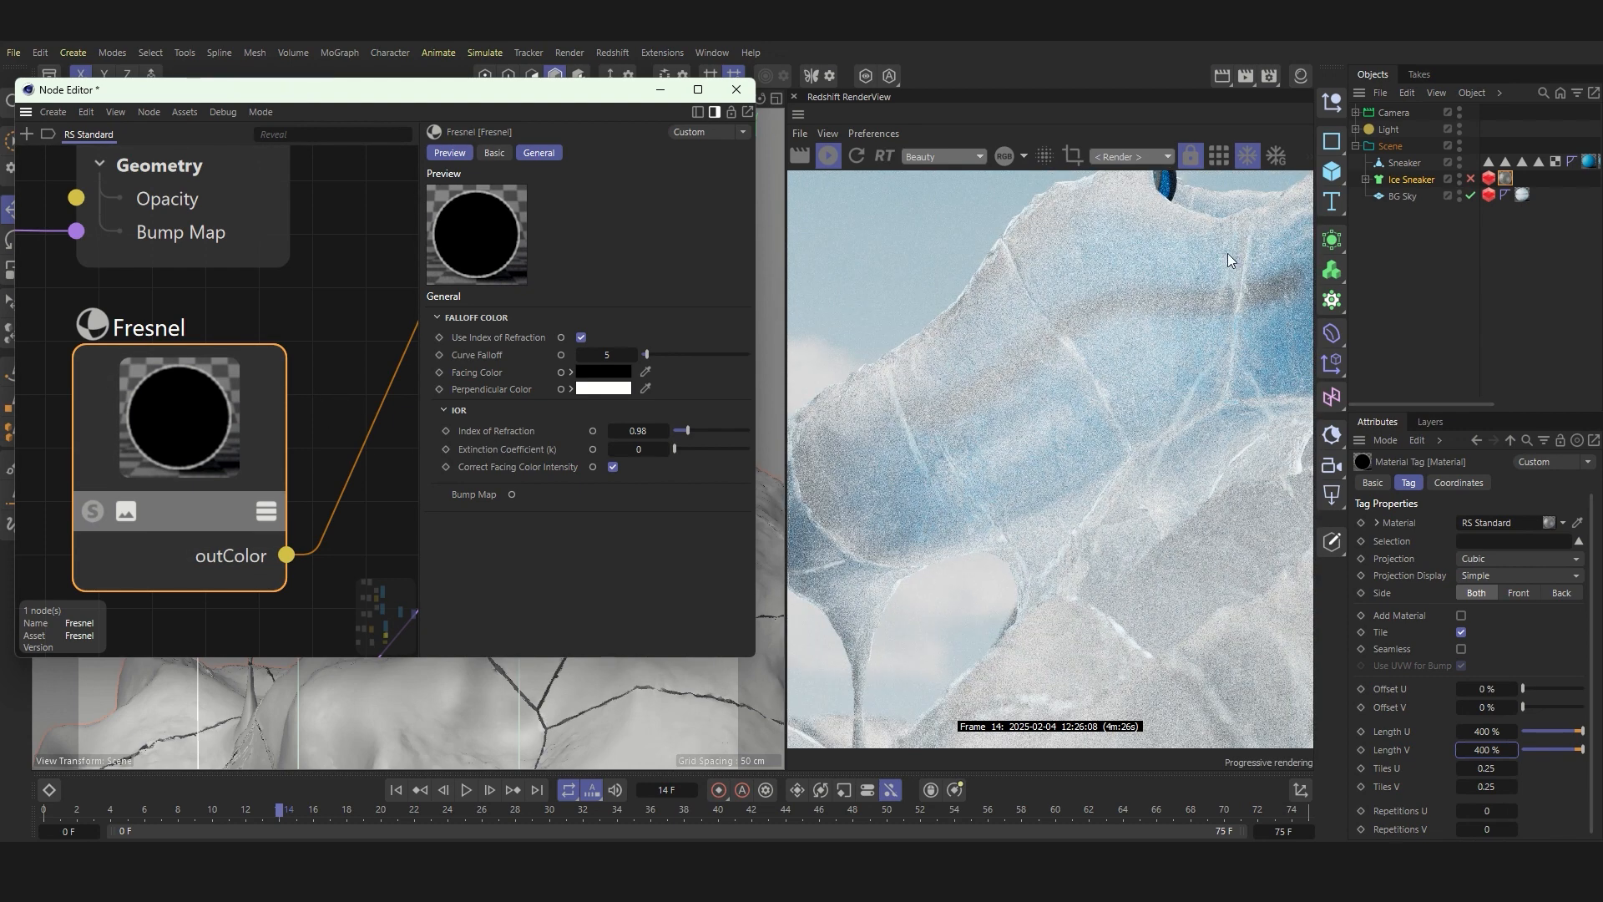
scroll(1050, 314, down, 3)
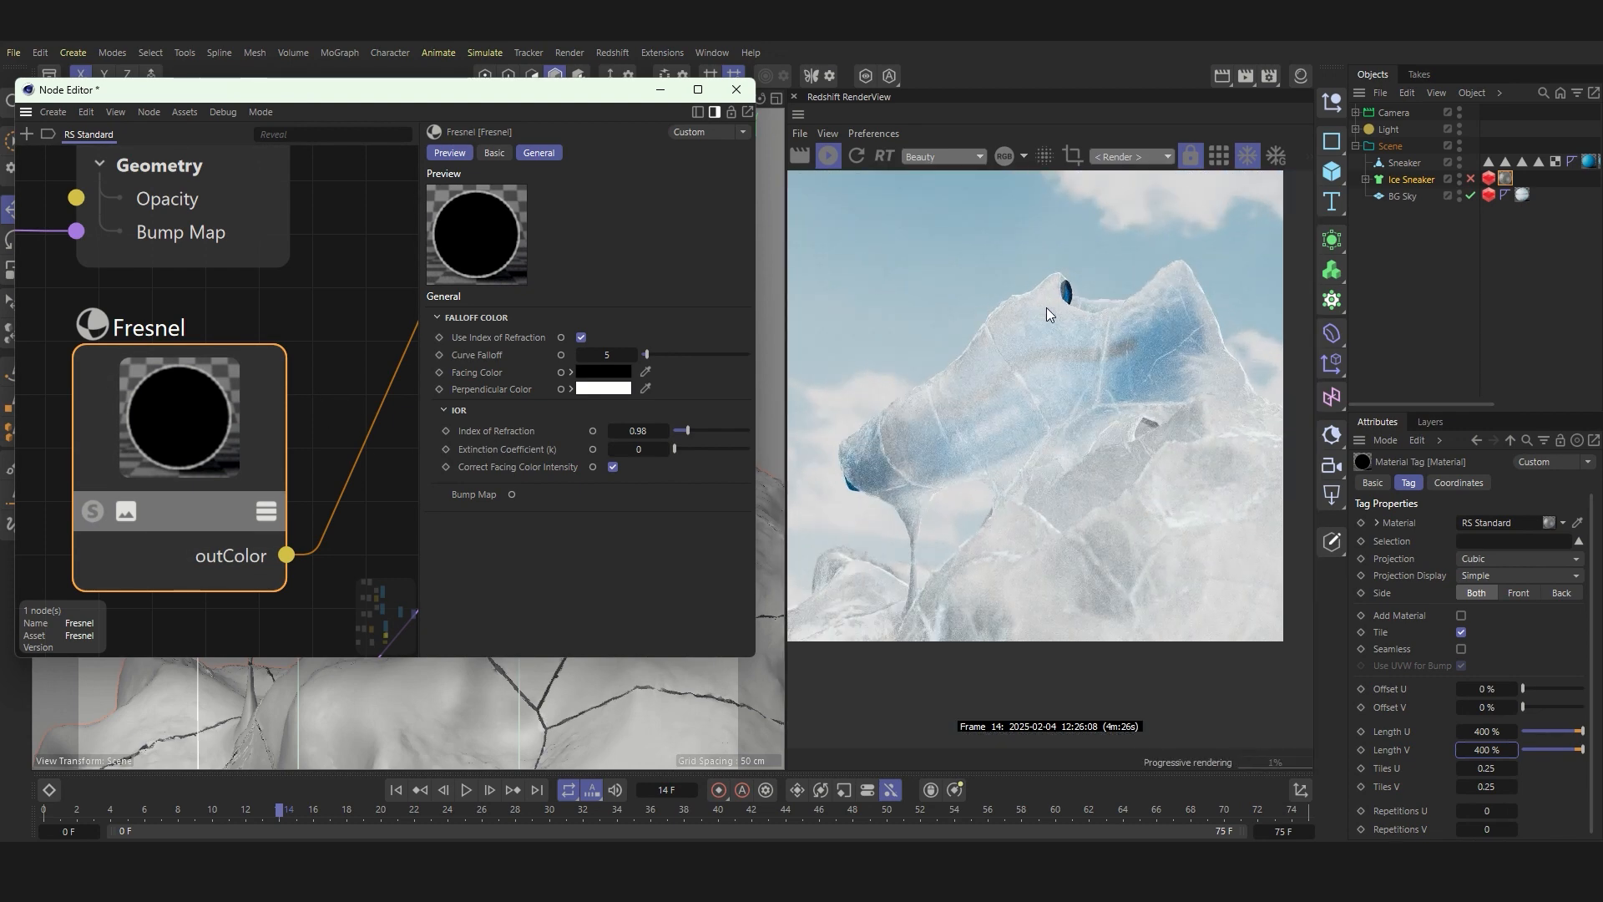
scroll(226, 418, down, 10)
middle_drag(166, 253, 190, 305)
scroll(190, 304, up, 2)
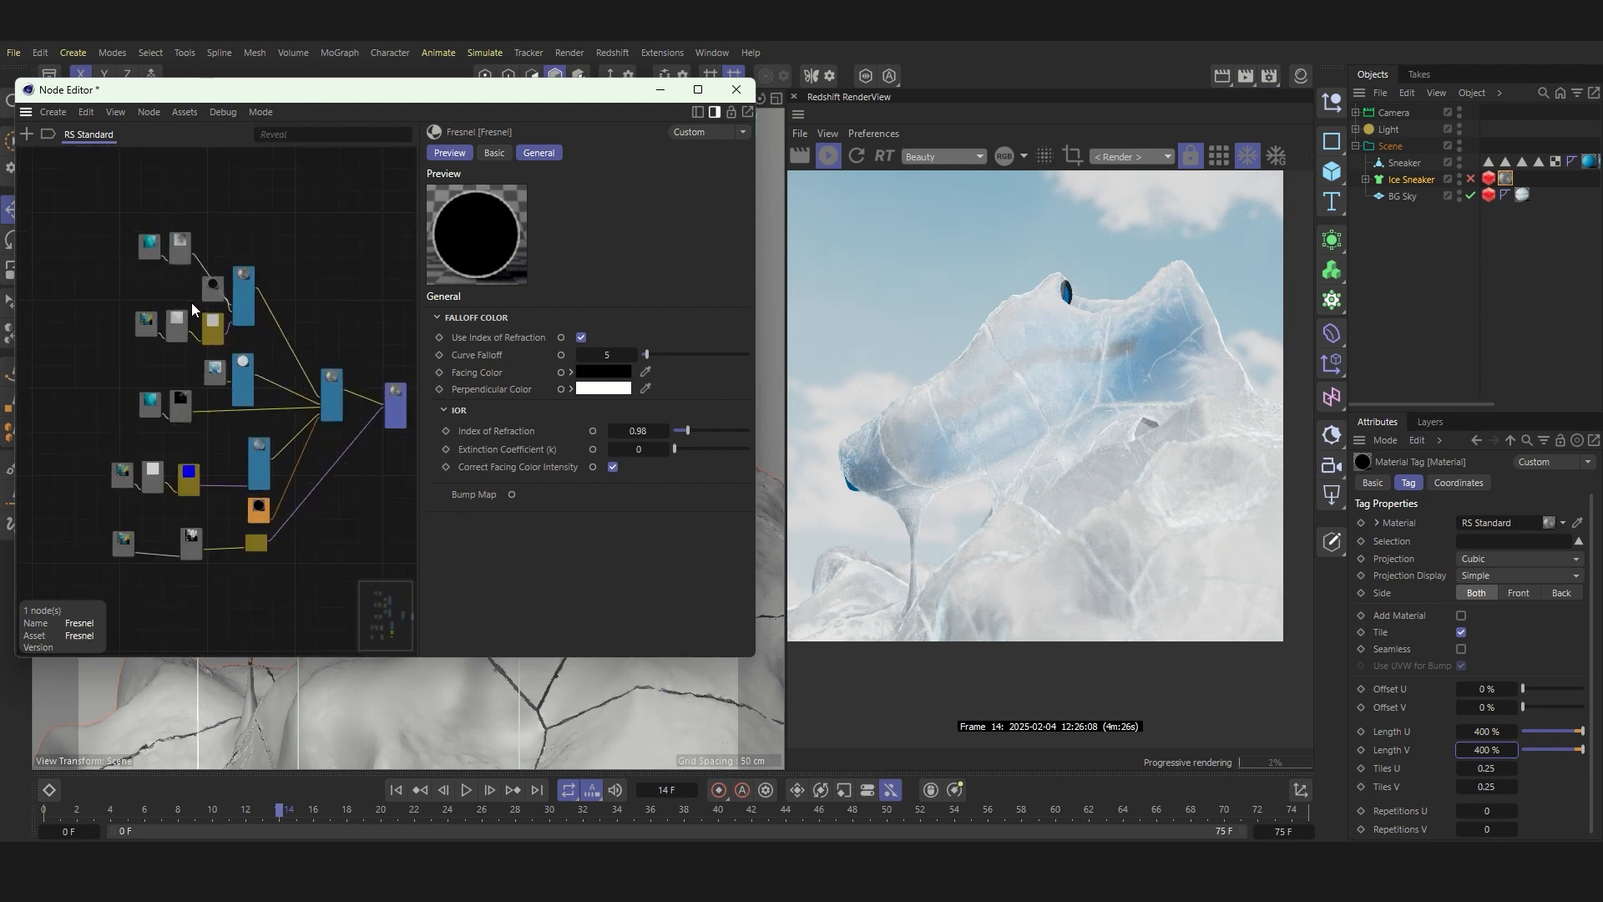
click(922, 416)
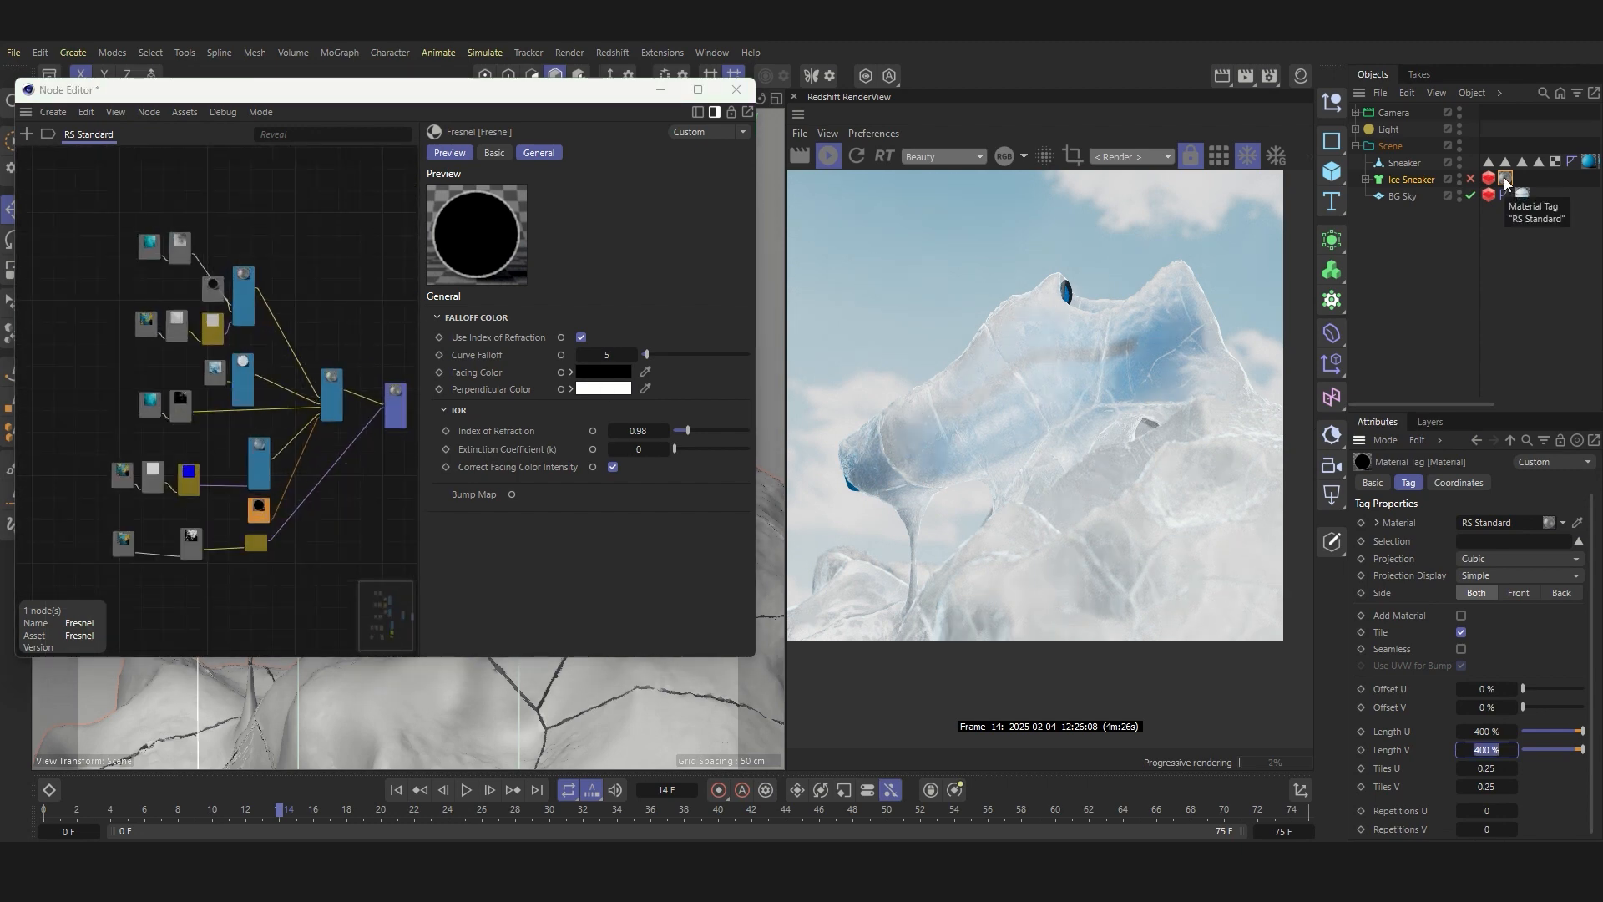
scroll(956, 465, up, 3)
scroll(911, 430, down, 2)
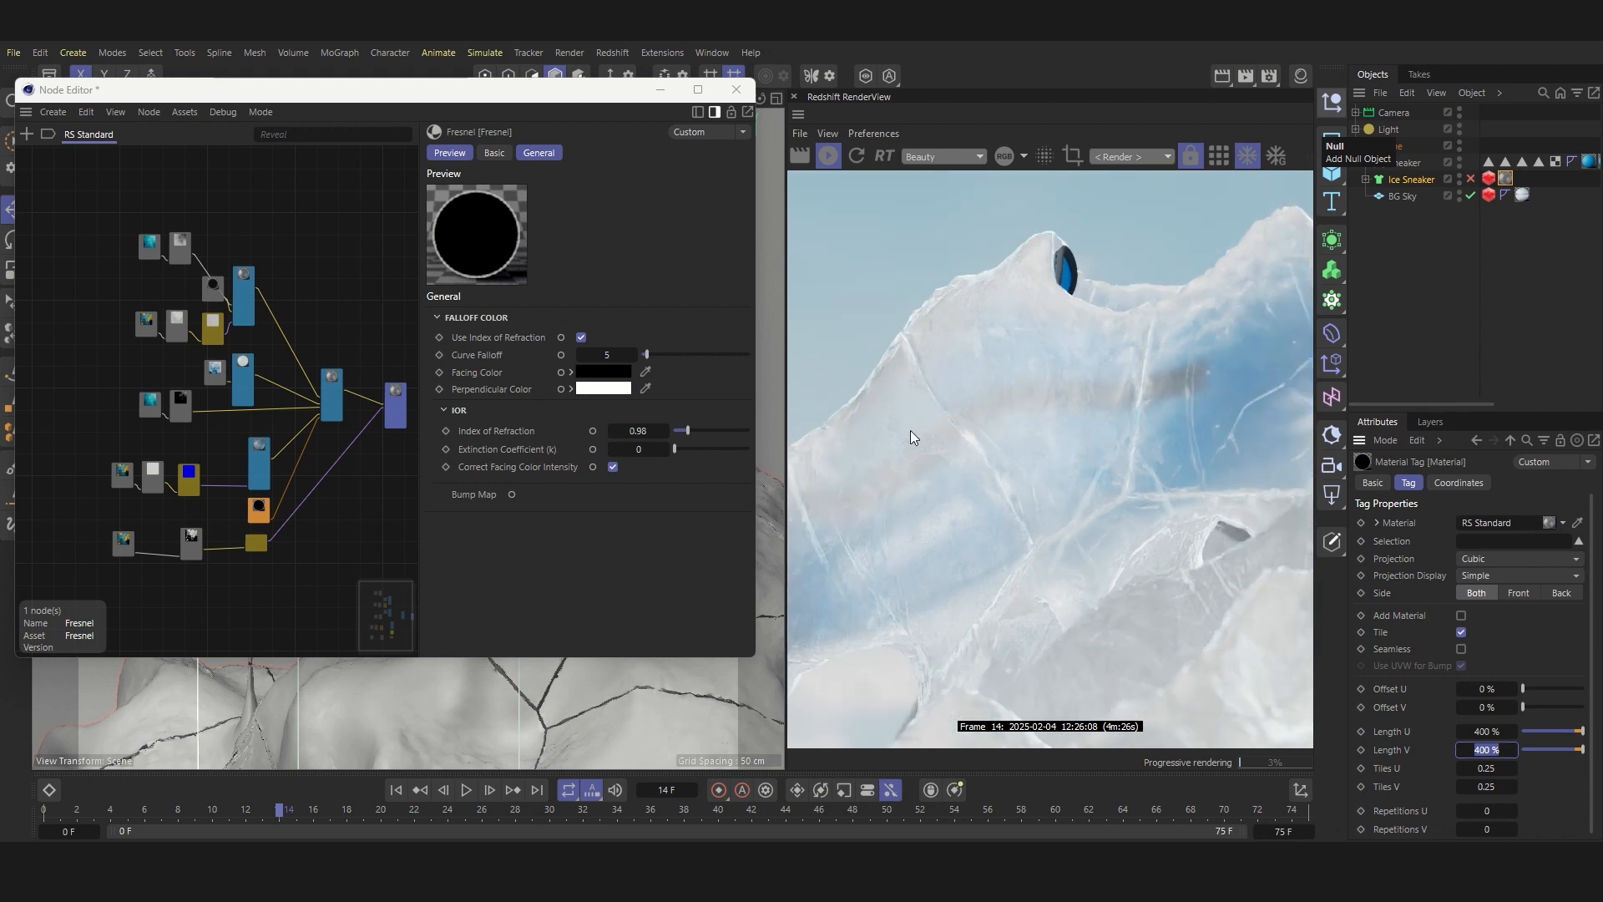
scroll(809, 496, up, 4)
scroll(884, 554, up, 1)
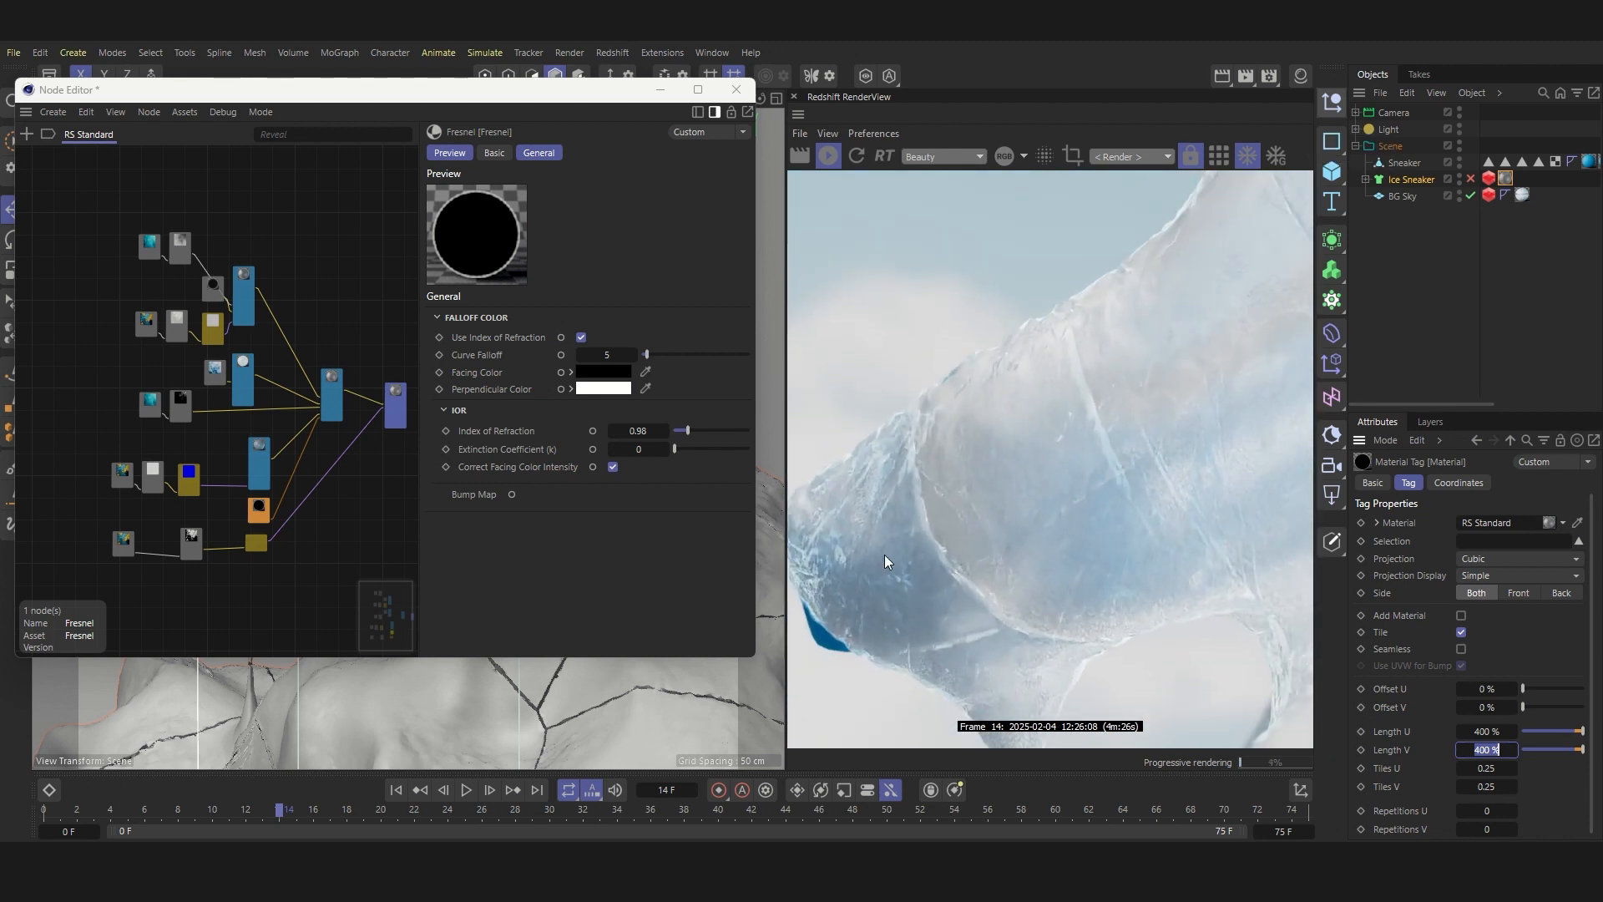
scroll(958, 494, down, 2)
scroll(1107, 509, up, 5)
scroll(955, 397, down, 2)
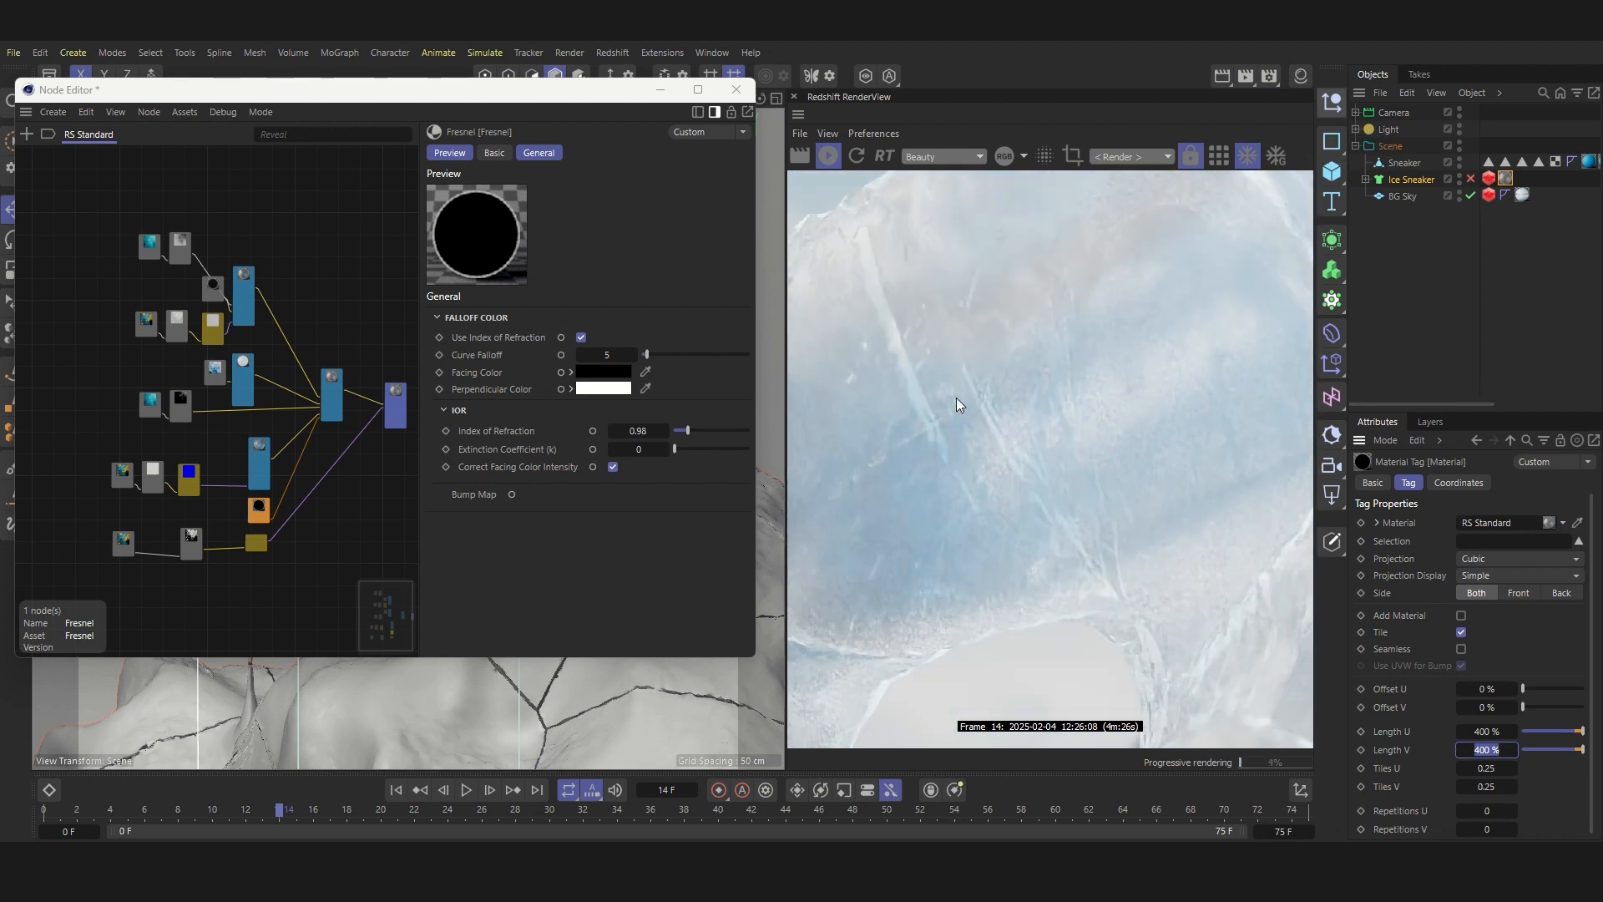
scroll(881, 297, down, 3)
scroll(1115, 389, down, 2)
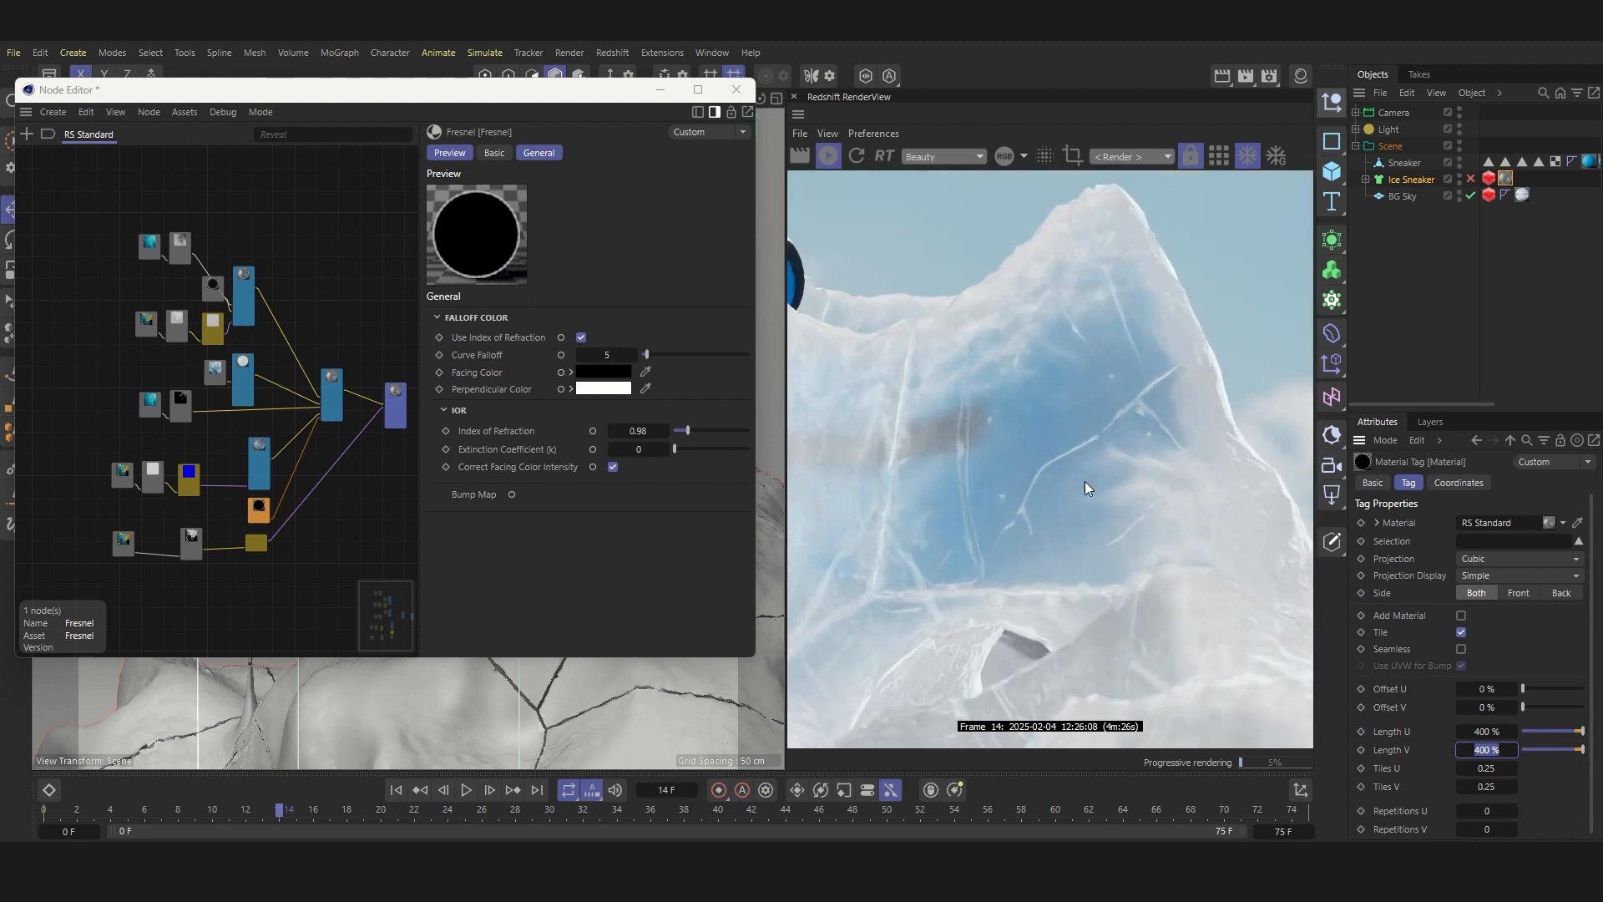
Step: Review the Redshift sampling and ray depth options in the render settings
scroll(1106, 454, down, 4)
click(1300, 75)
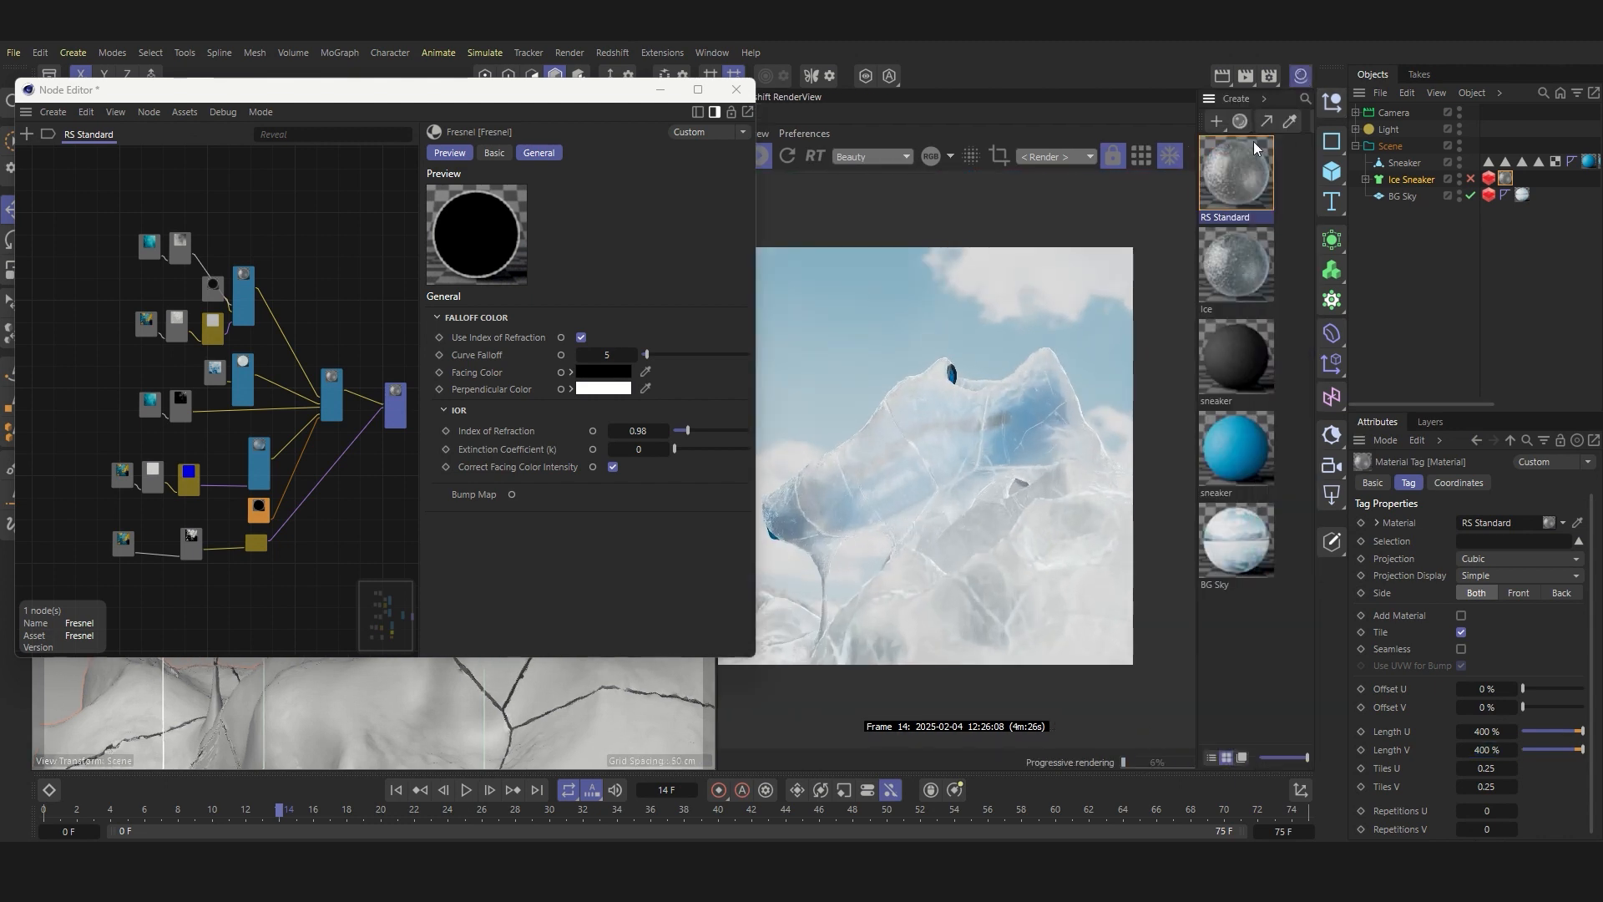
click(1270, 76)
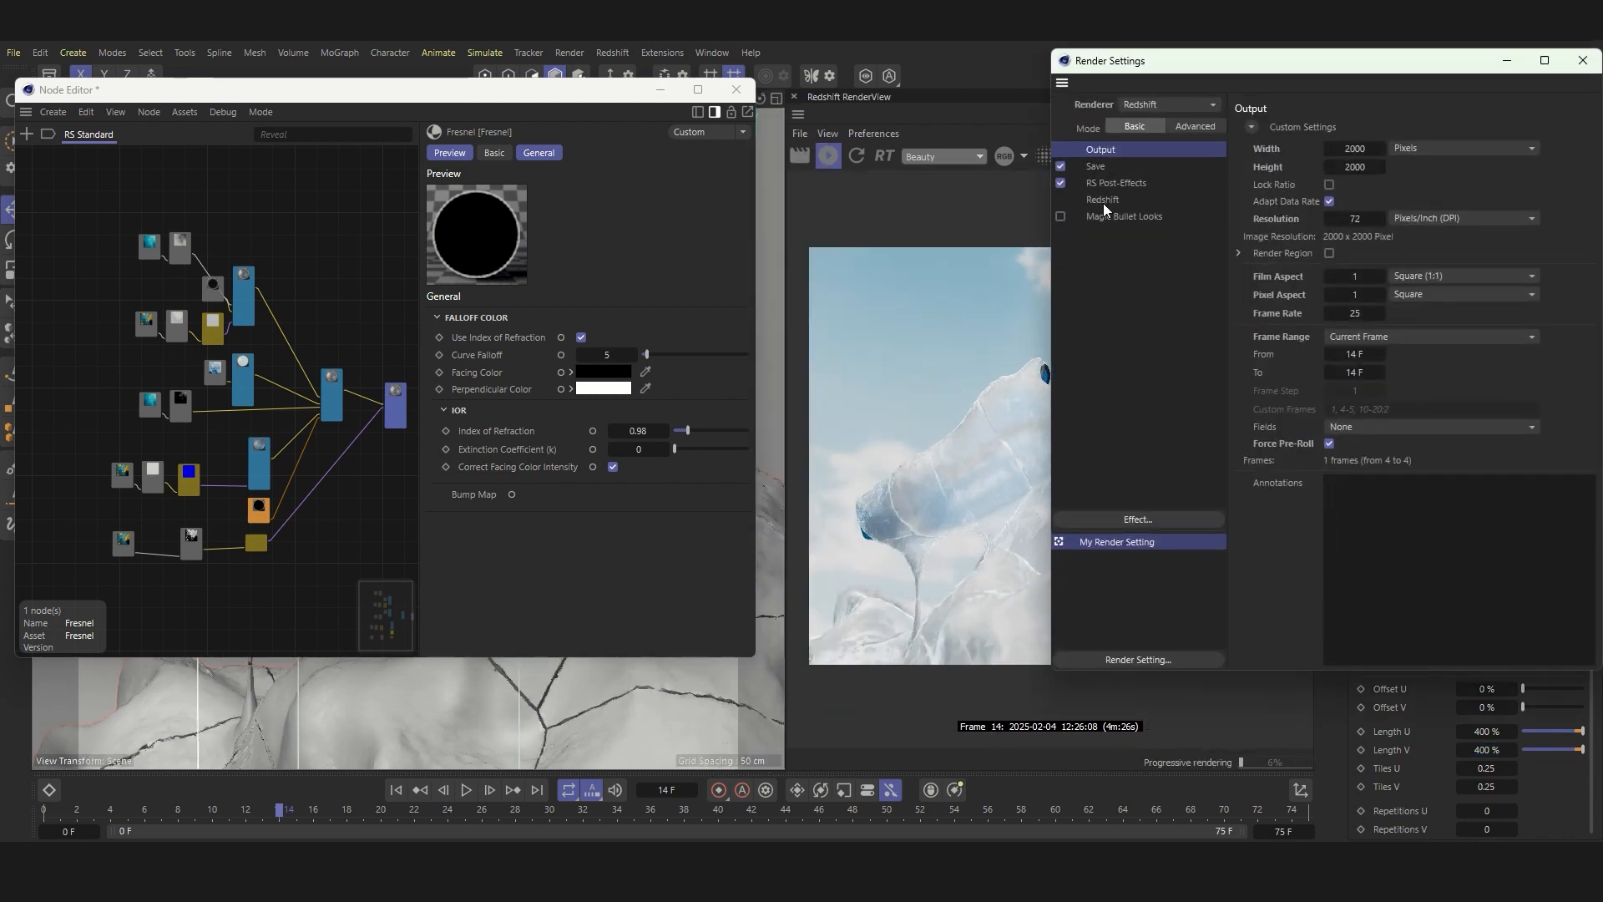
click(1102, 199)
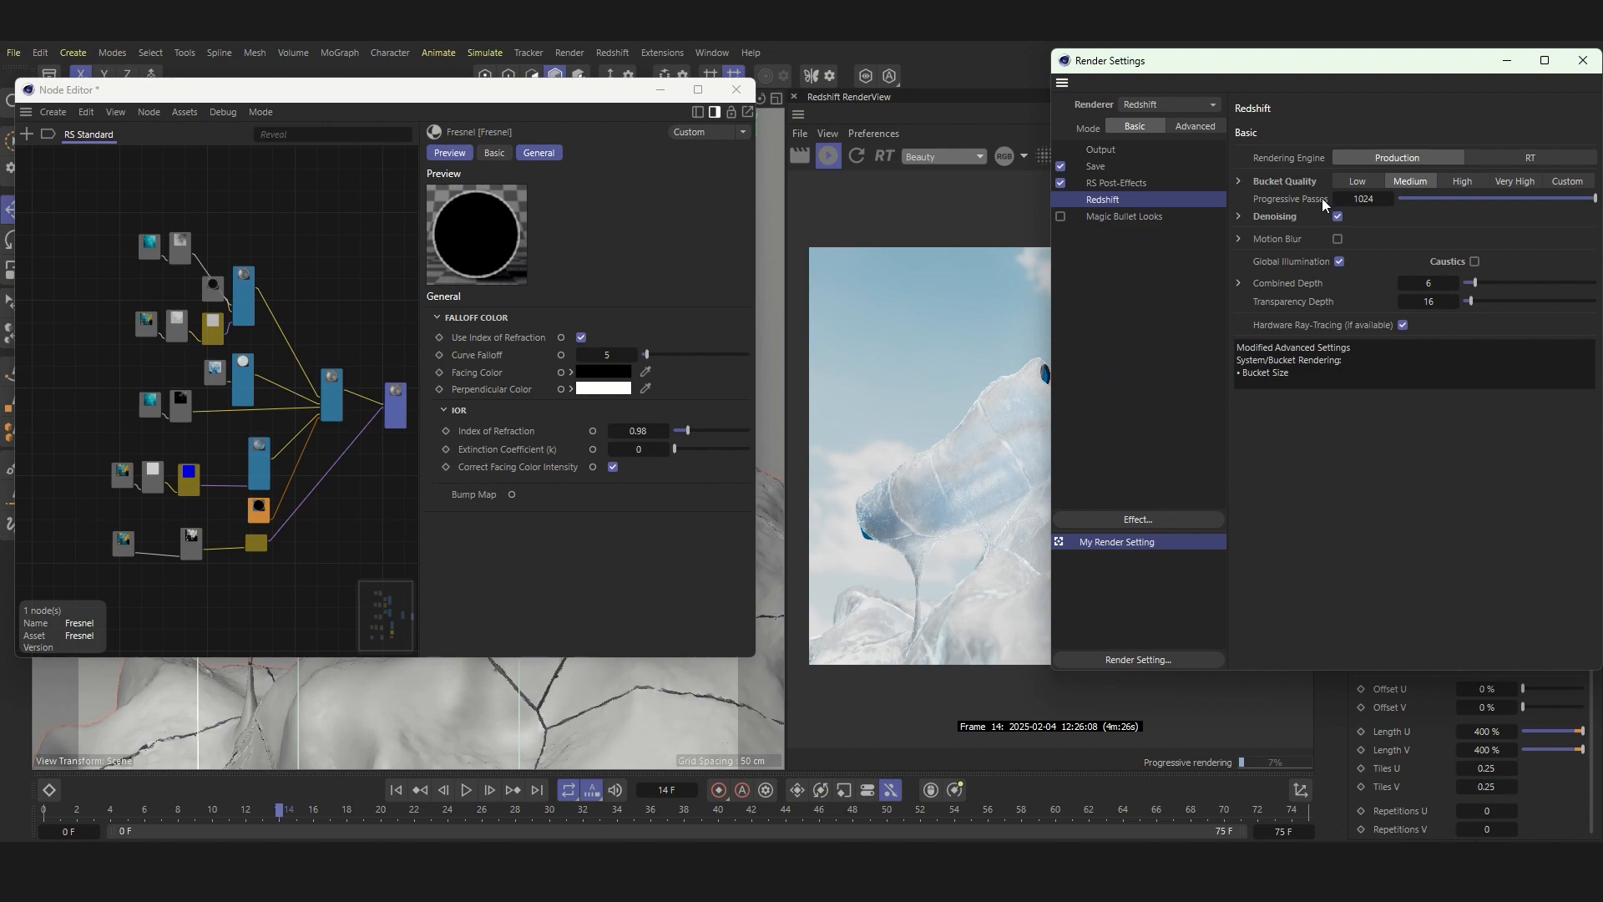
click(1583, 60)
Step: Turn on a render region and frame it over the front half of the frozen sneaker to inspect the ice surface
scroll(1020, 443, up, 3)
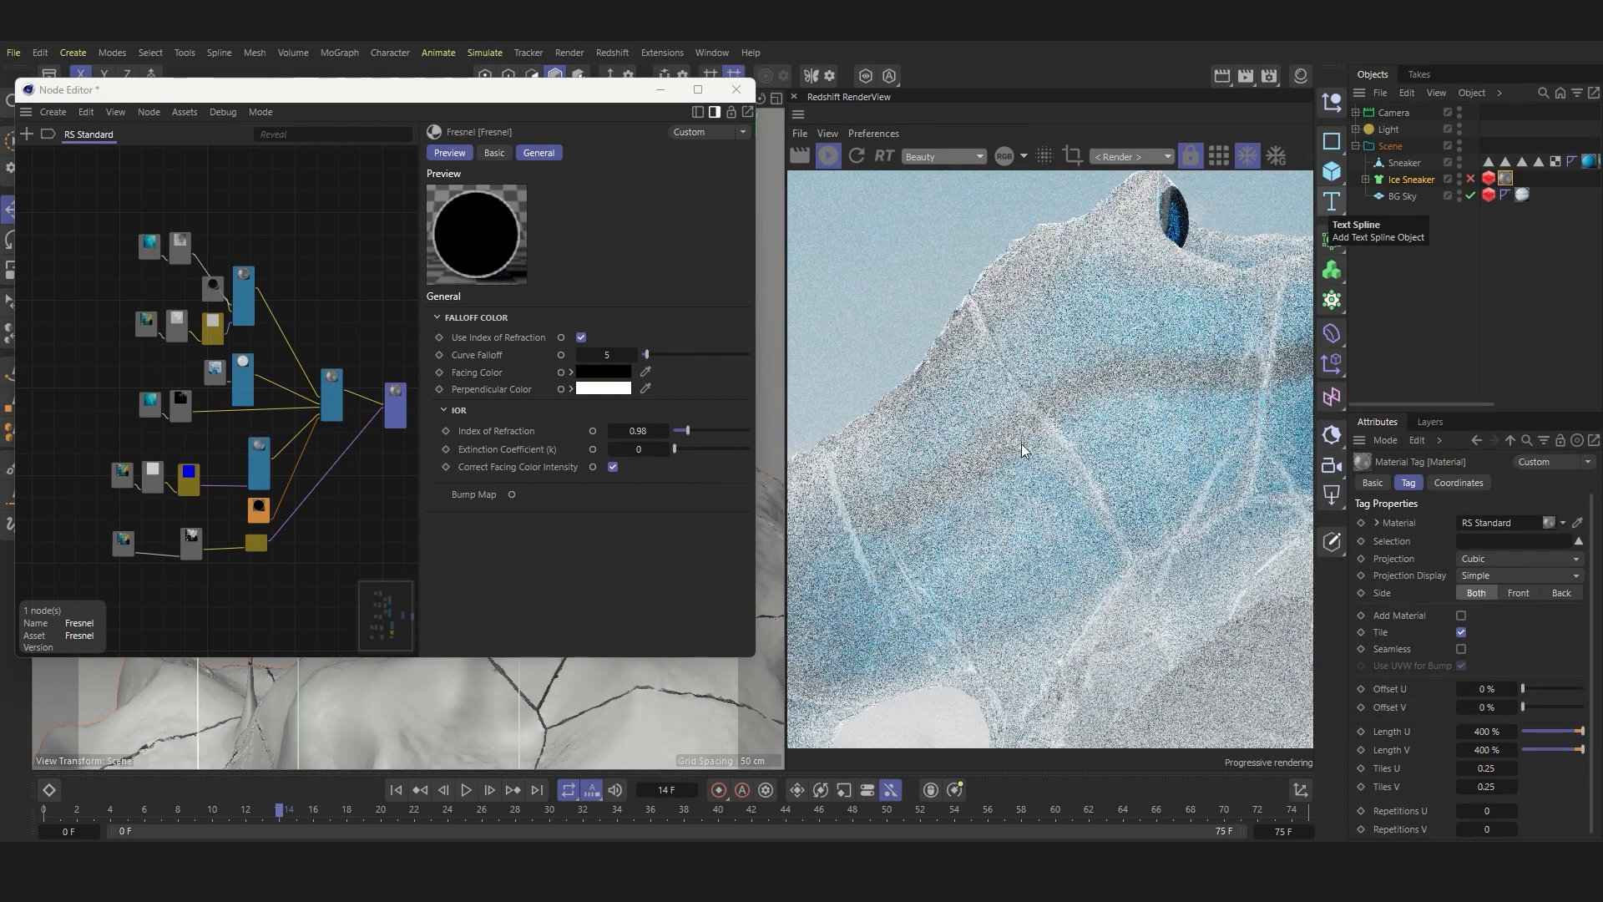
click(1073, 156)
scroll(1046, 394, down, 3)
drag(805, 243, 1136, 561)
drag(1198, 593, 905, 413)
scroll(957, 446, up, 3)
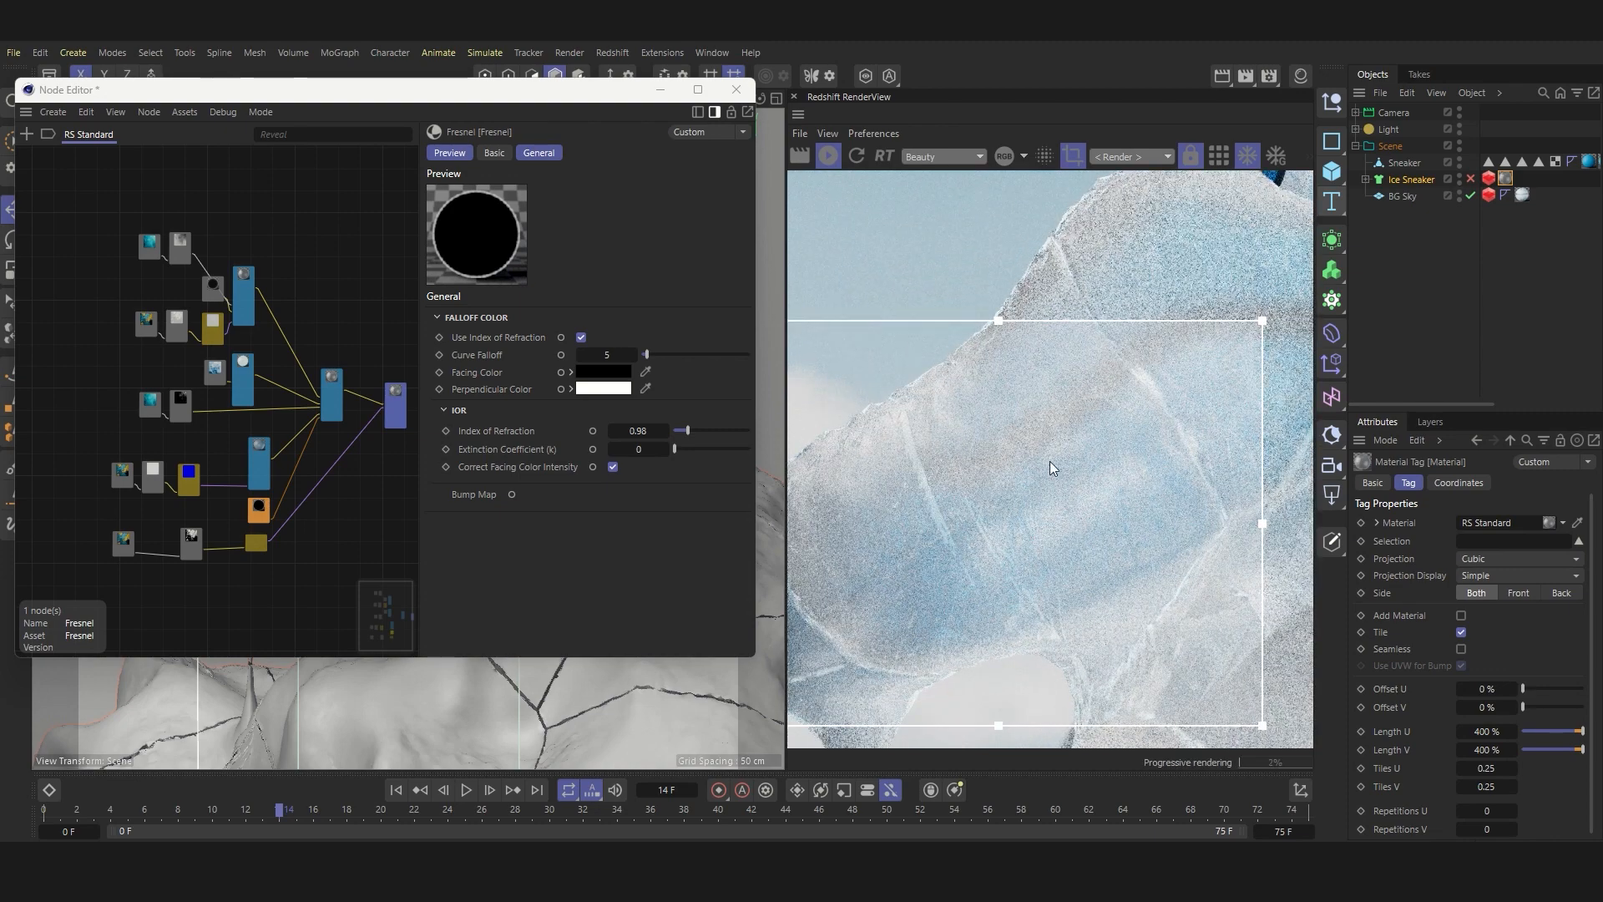
scroll(970, 419, up, 1)
scroll(1056, 342, down, 4)
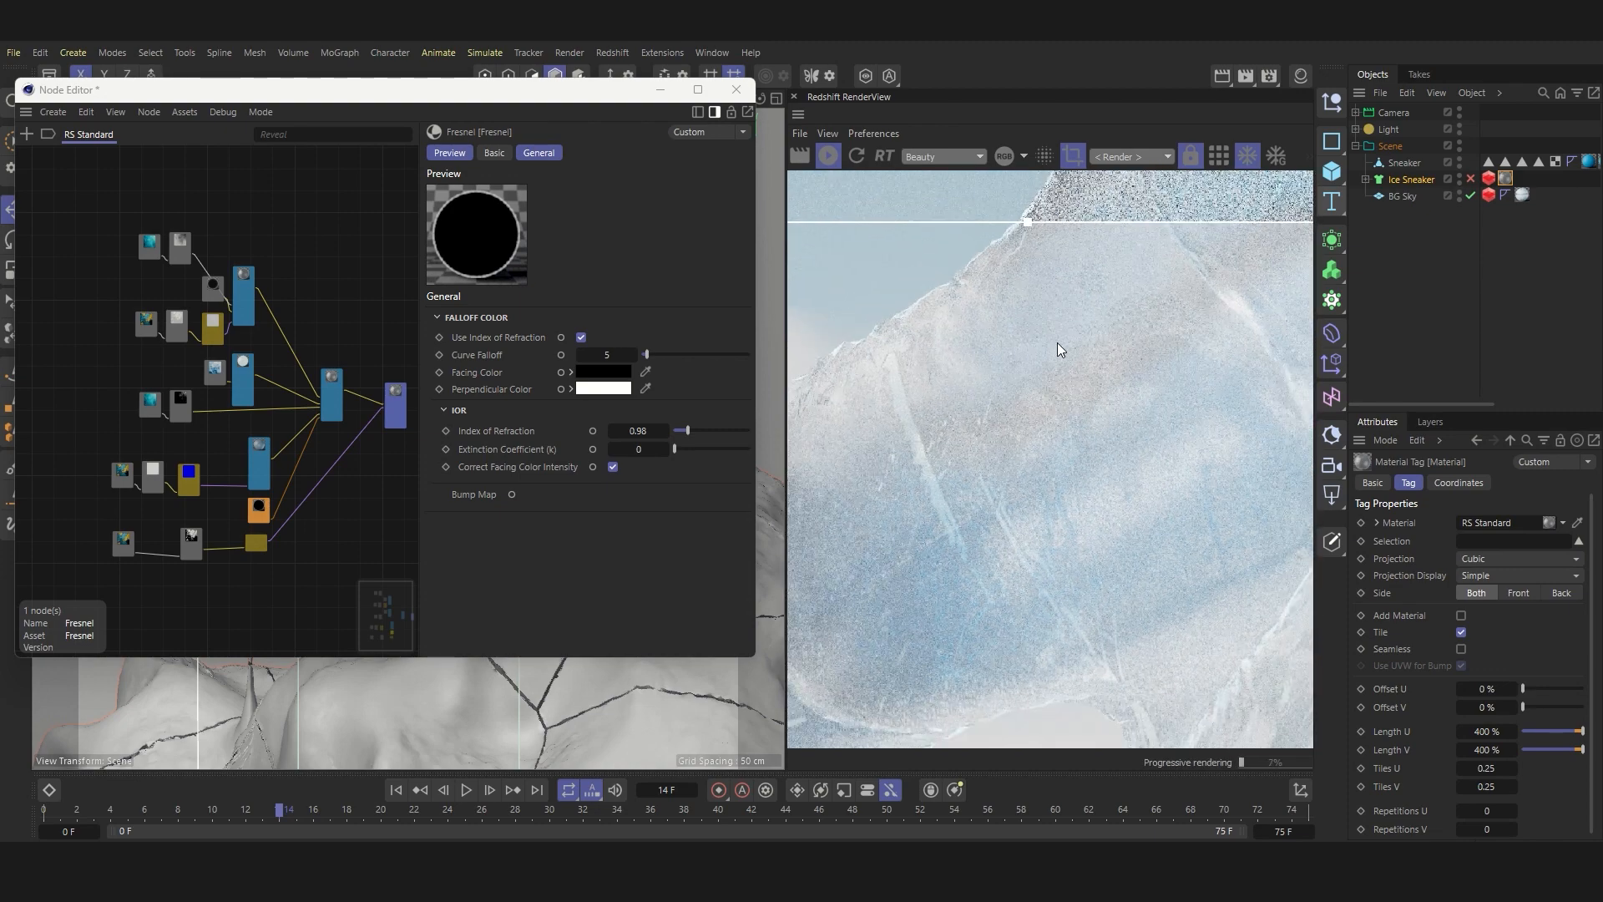
Step: Shrink the render region and move it over the sneaker's toe tip to inspect the ice there
drag(1255, 274, 996, 396)
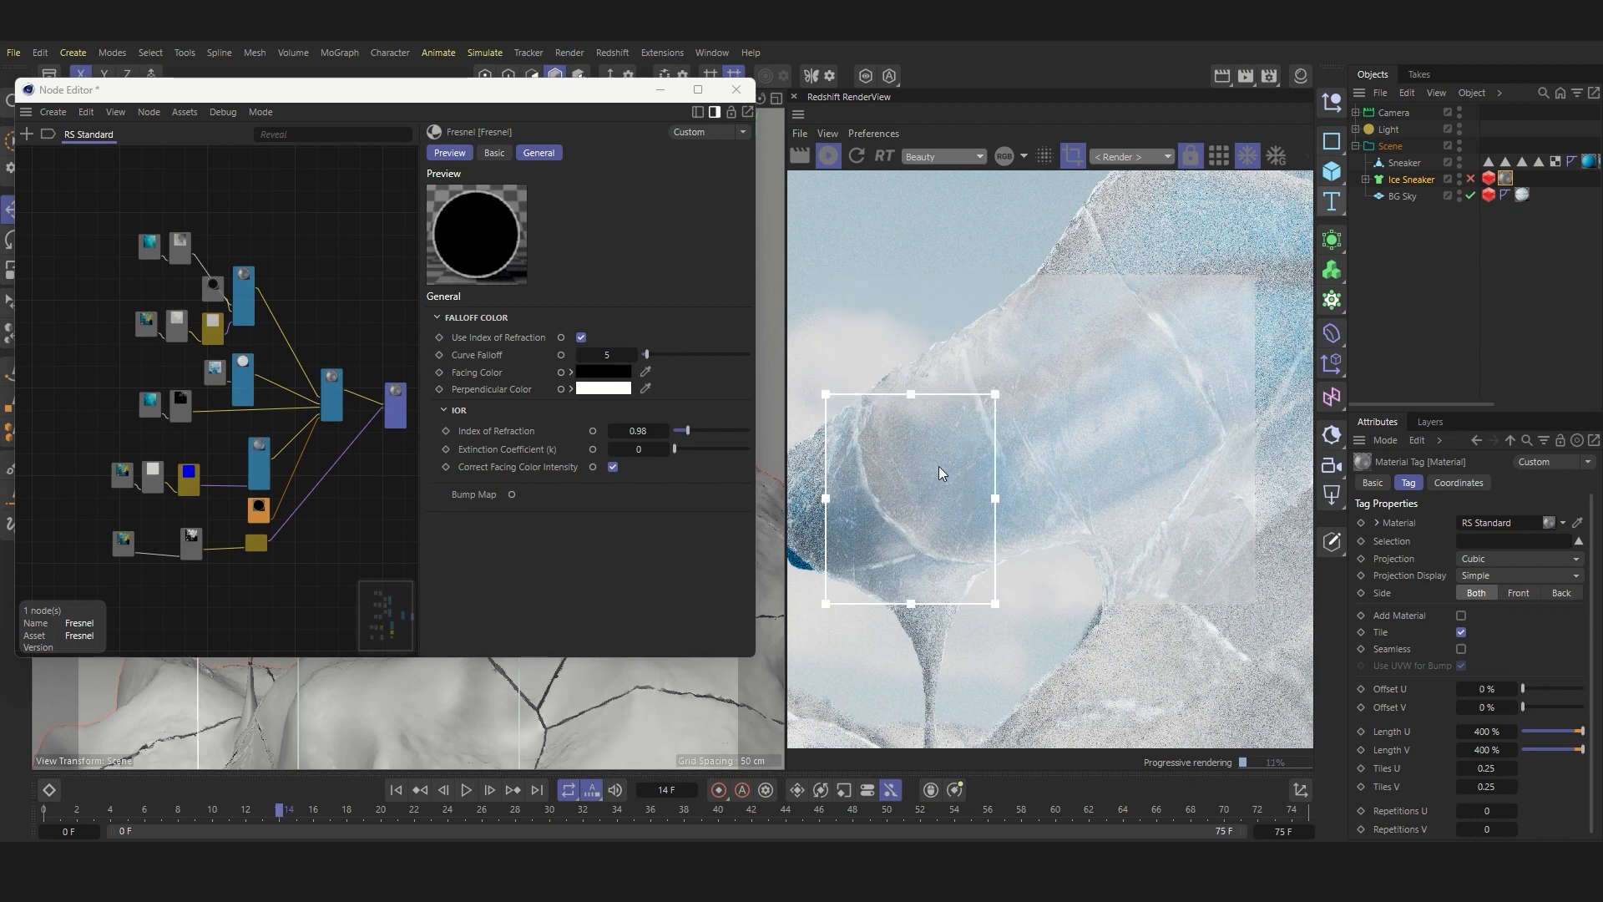
drag(940, 467, 838, 484)
scroll(968, 451, down, 3)
scroll(901, 470, up, 5)
scroll(902, 487, up, 2)
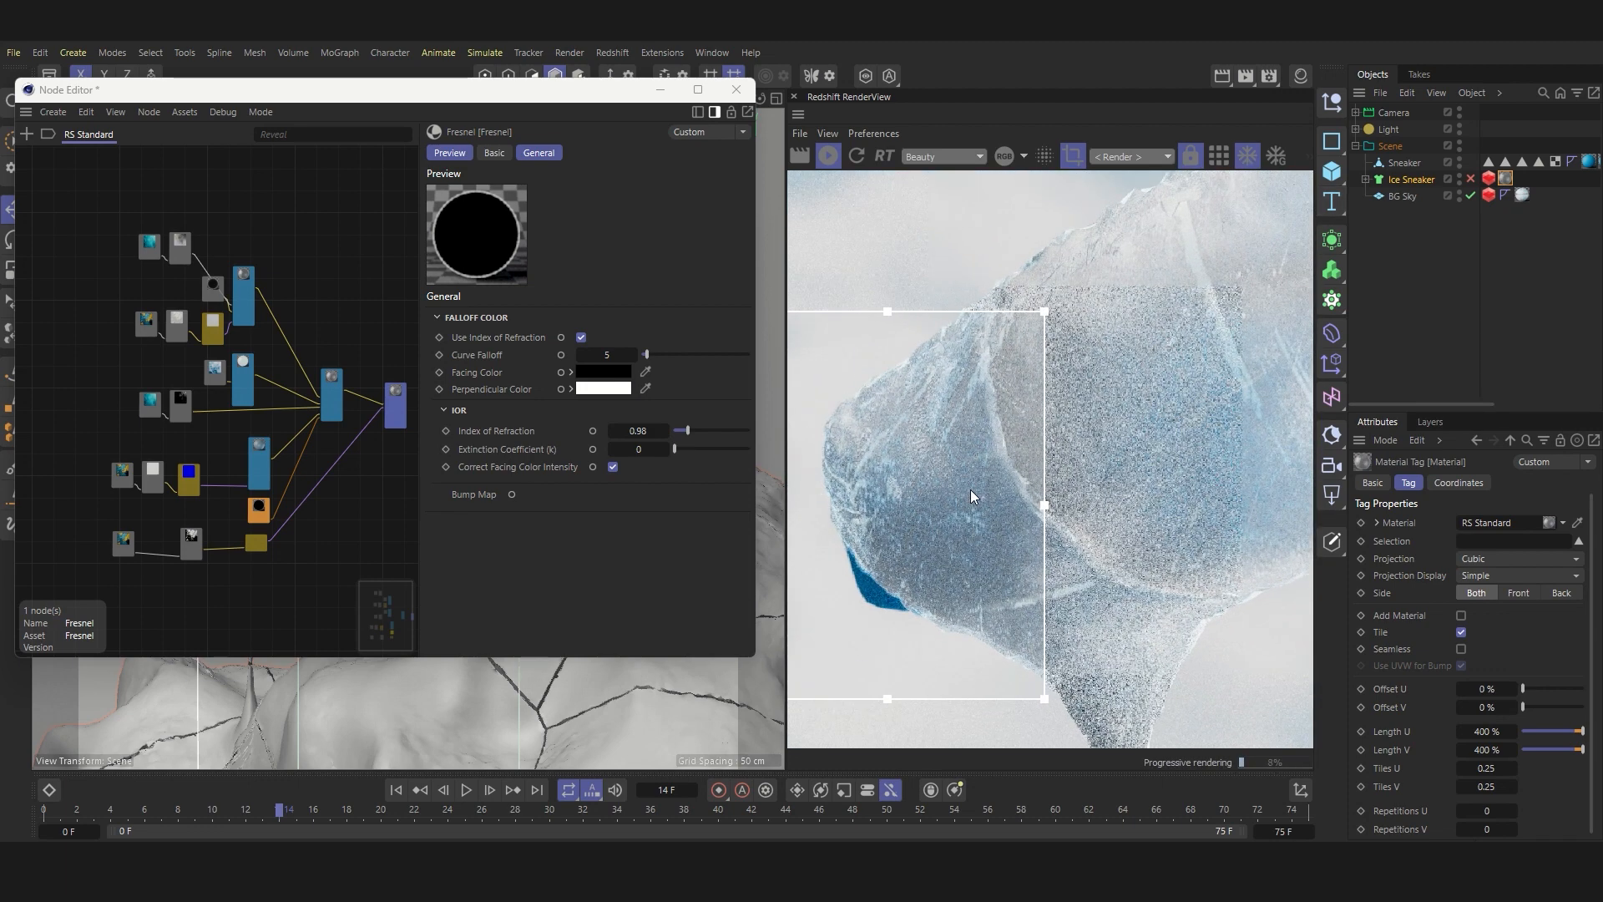
Step: Examine the ice through RS Camera C and RS Camera C.1, enlarging the render region to cover most of the frame
click(1355, 112)
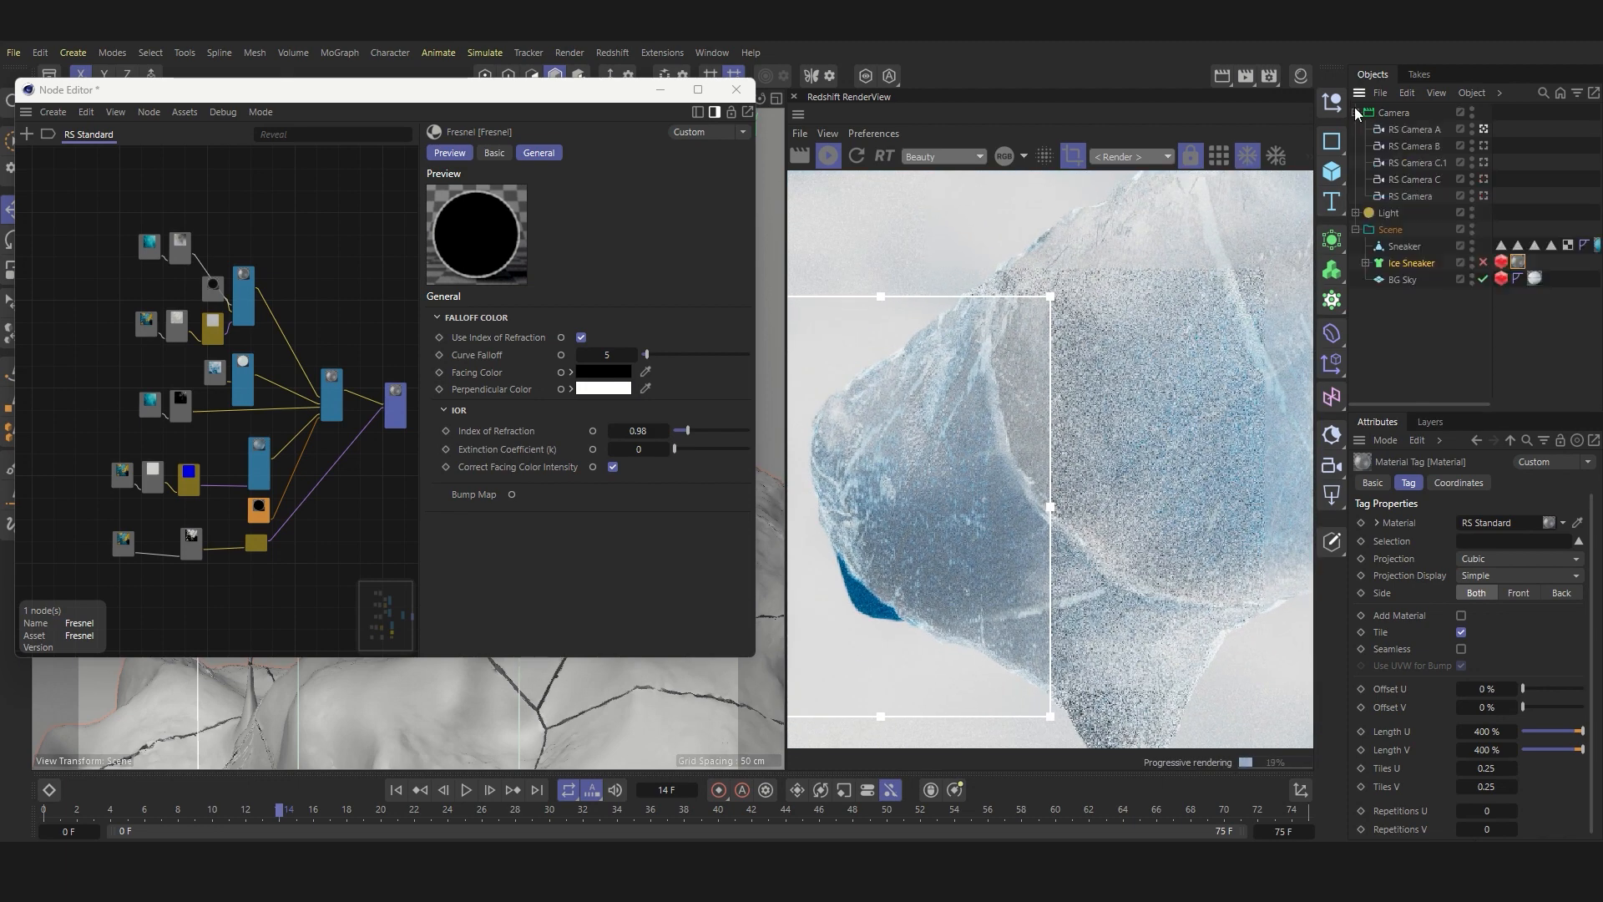
click(1484, 196)
click(1483, 180)
scroll(1008, 413, down, 9)
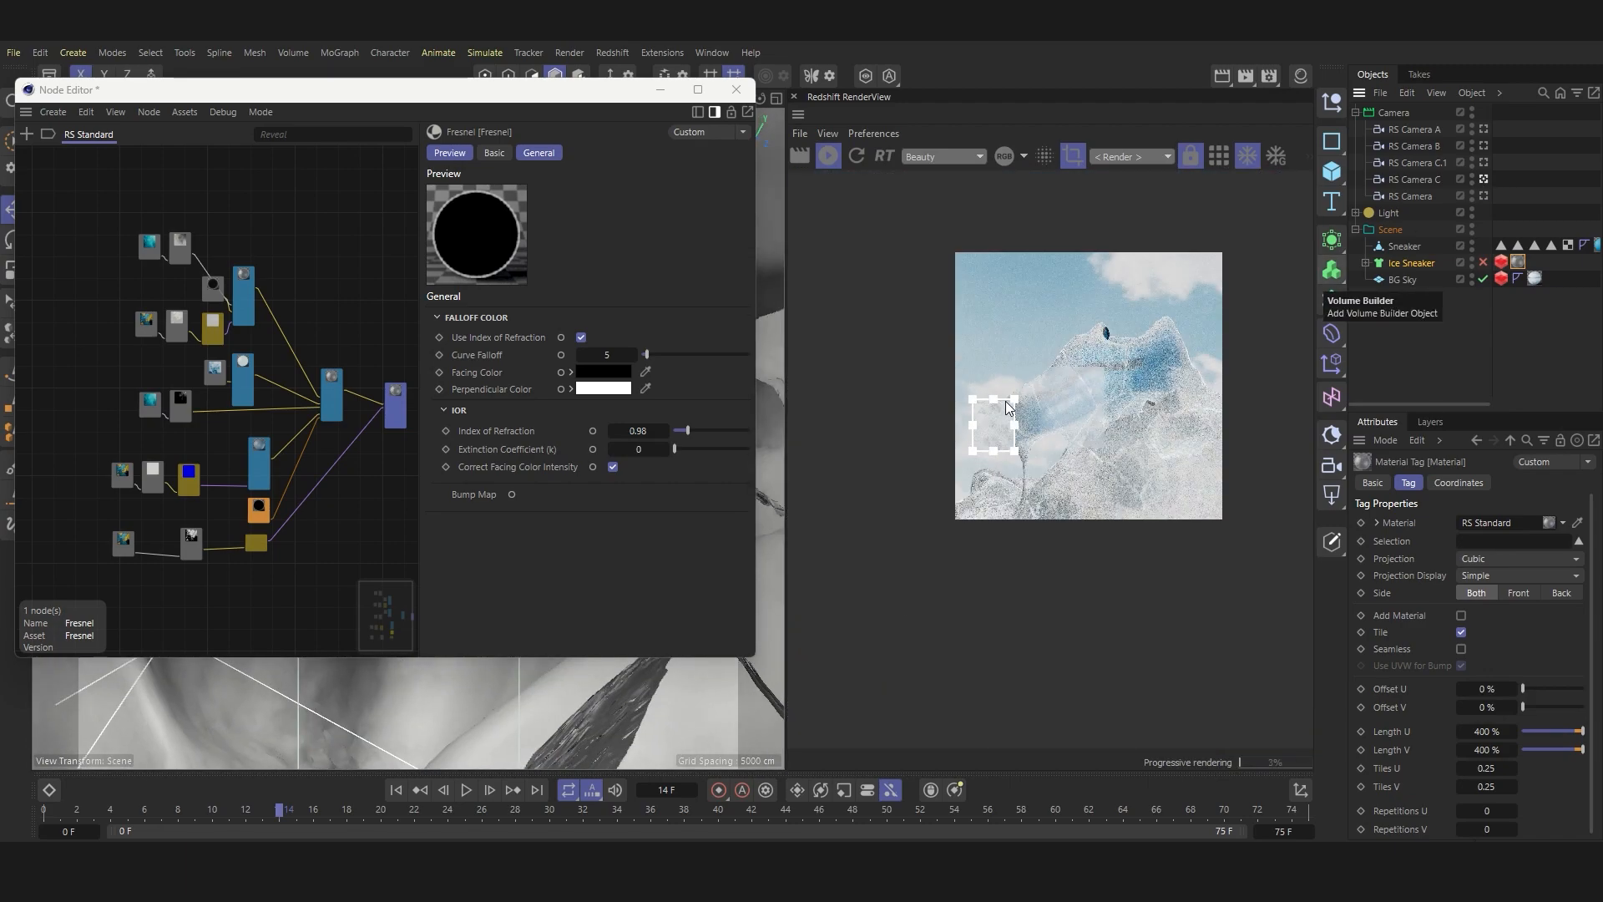
scroll(1005, 402, up, 1)
click(1484, 162)
drag(1019, 401, 1266, 245)
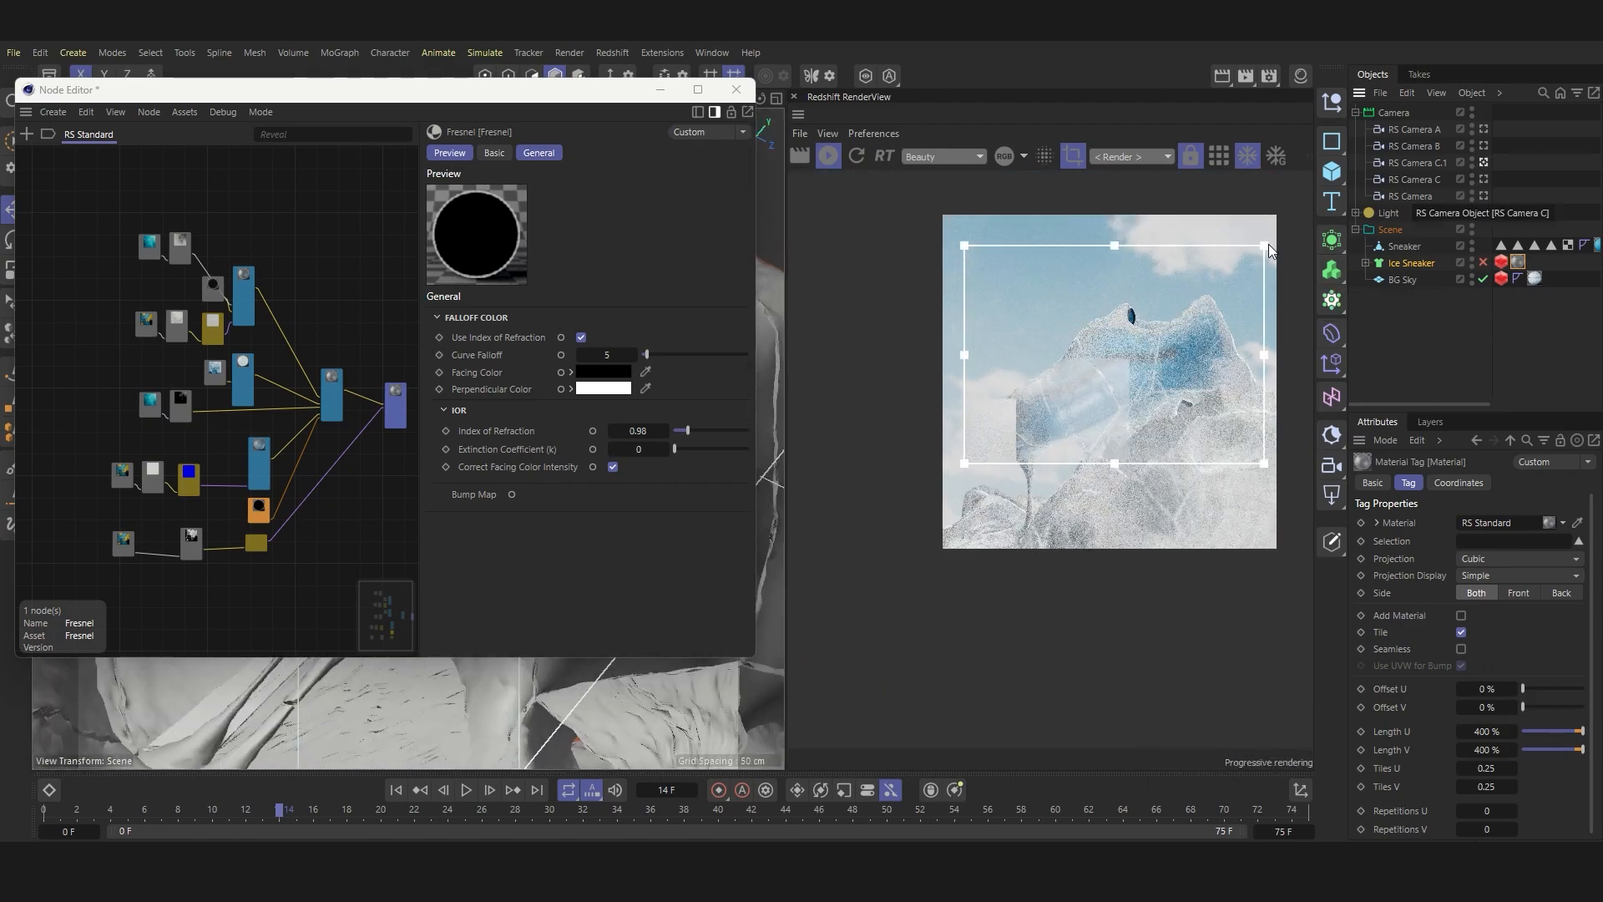
scroll(1020, 355, up, 5)
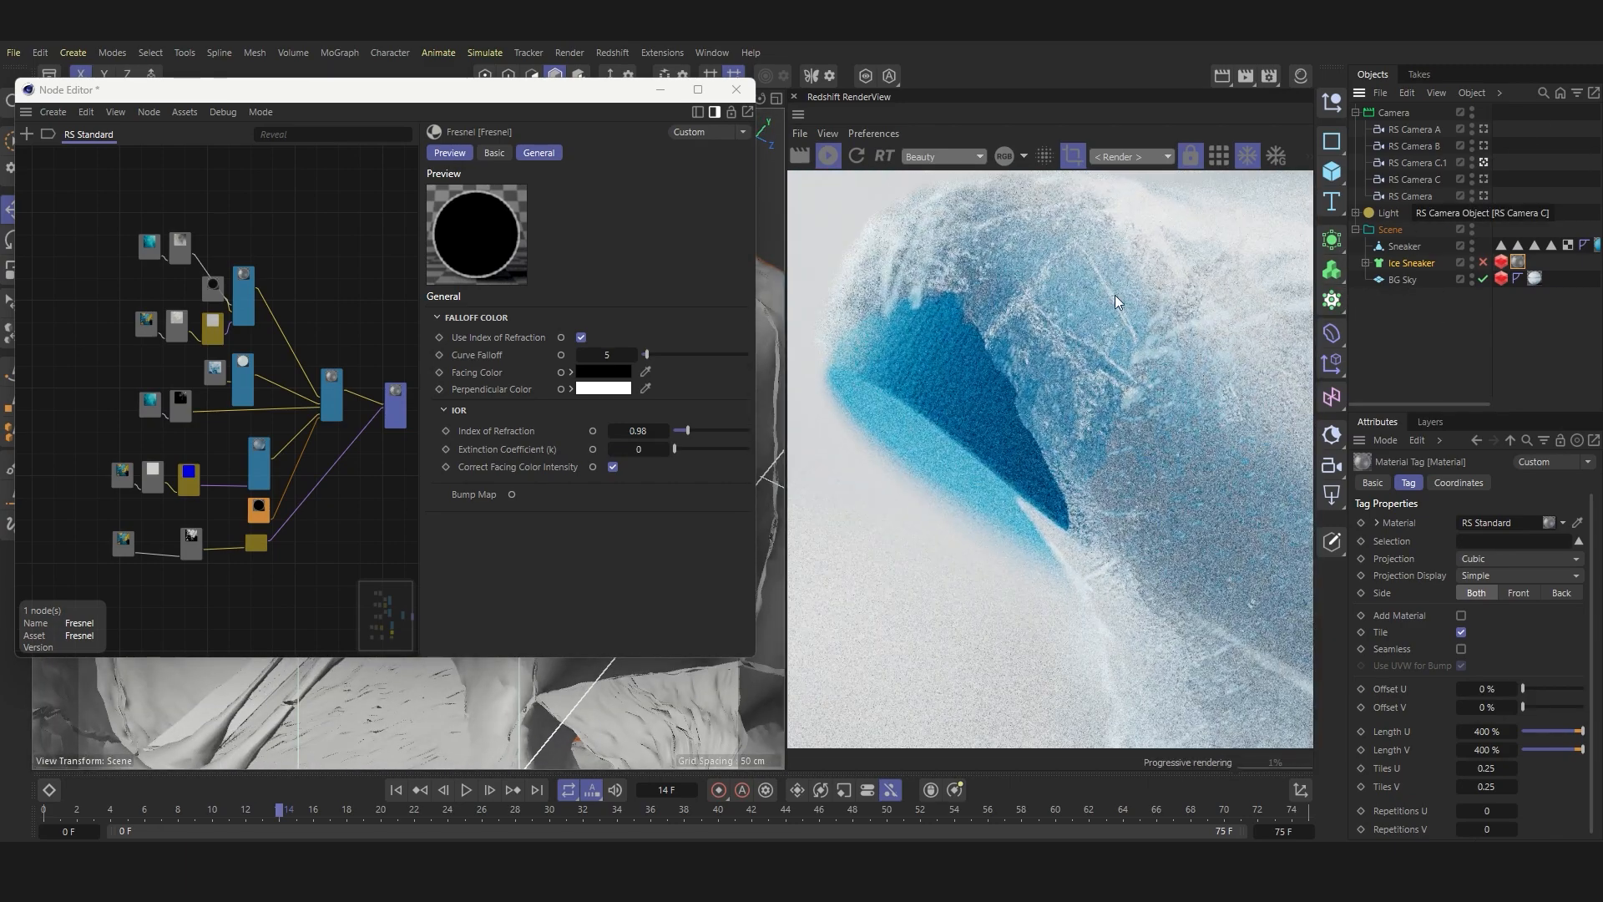
scroll(1055, 428, down, 6)
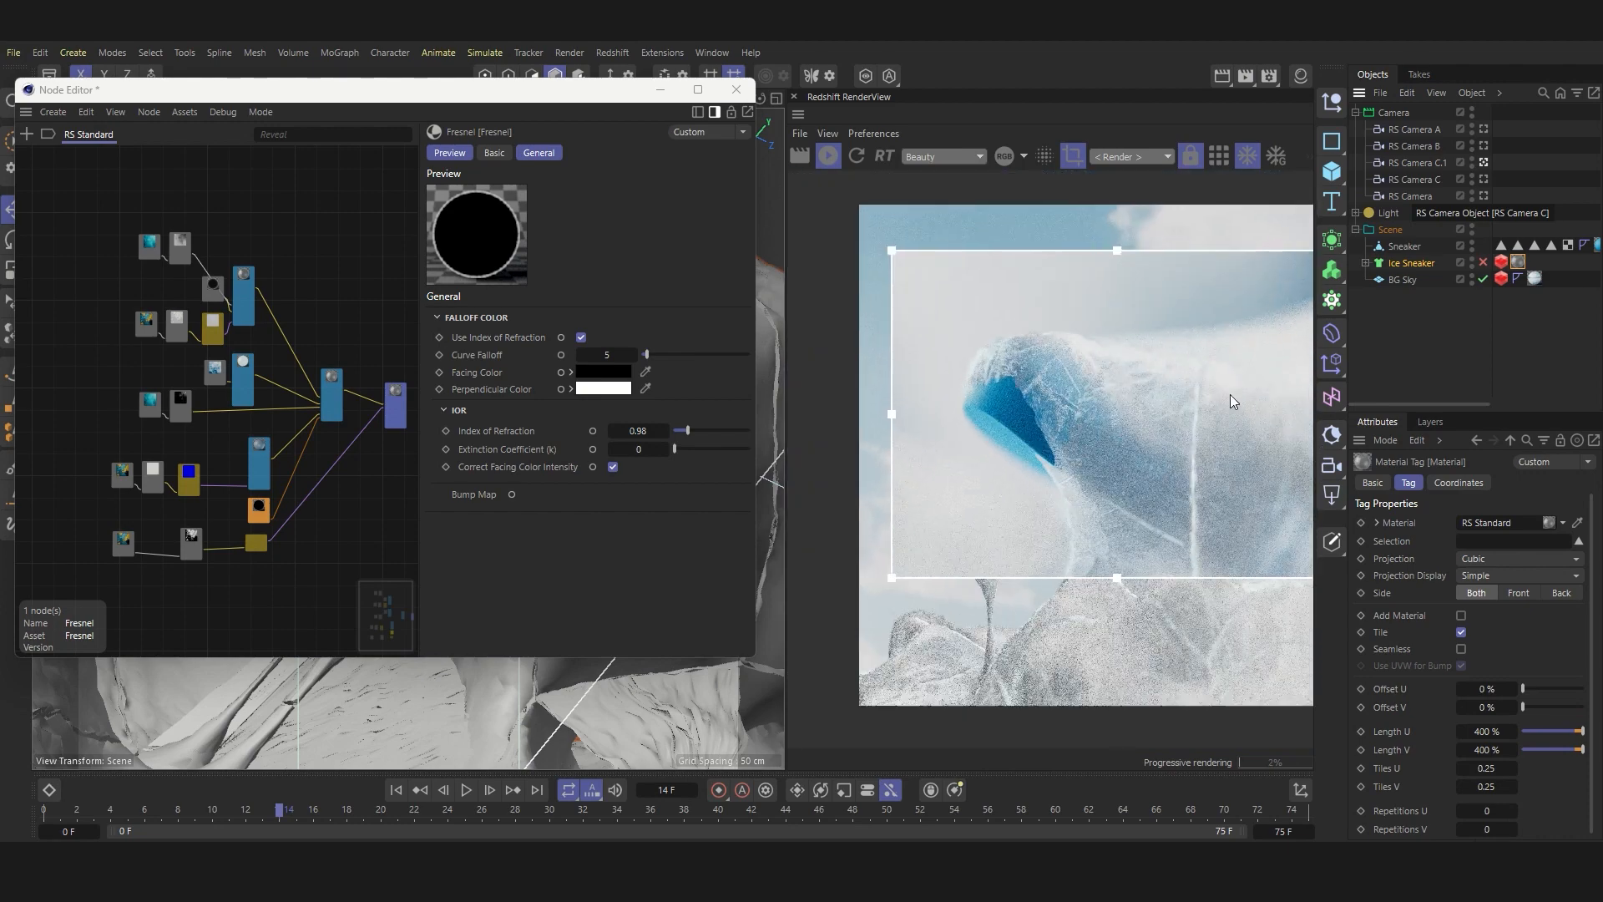
scroll(1169, 385, up, 3)
Step: Switch back to RS Camera with the full frame rendering, and minimize the Node Editor to give the render view more room
click(1485, 164)
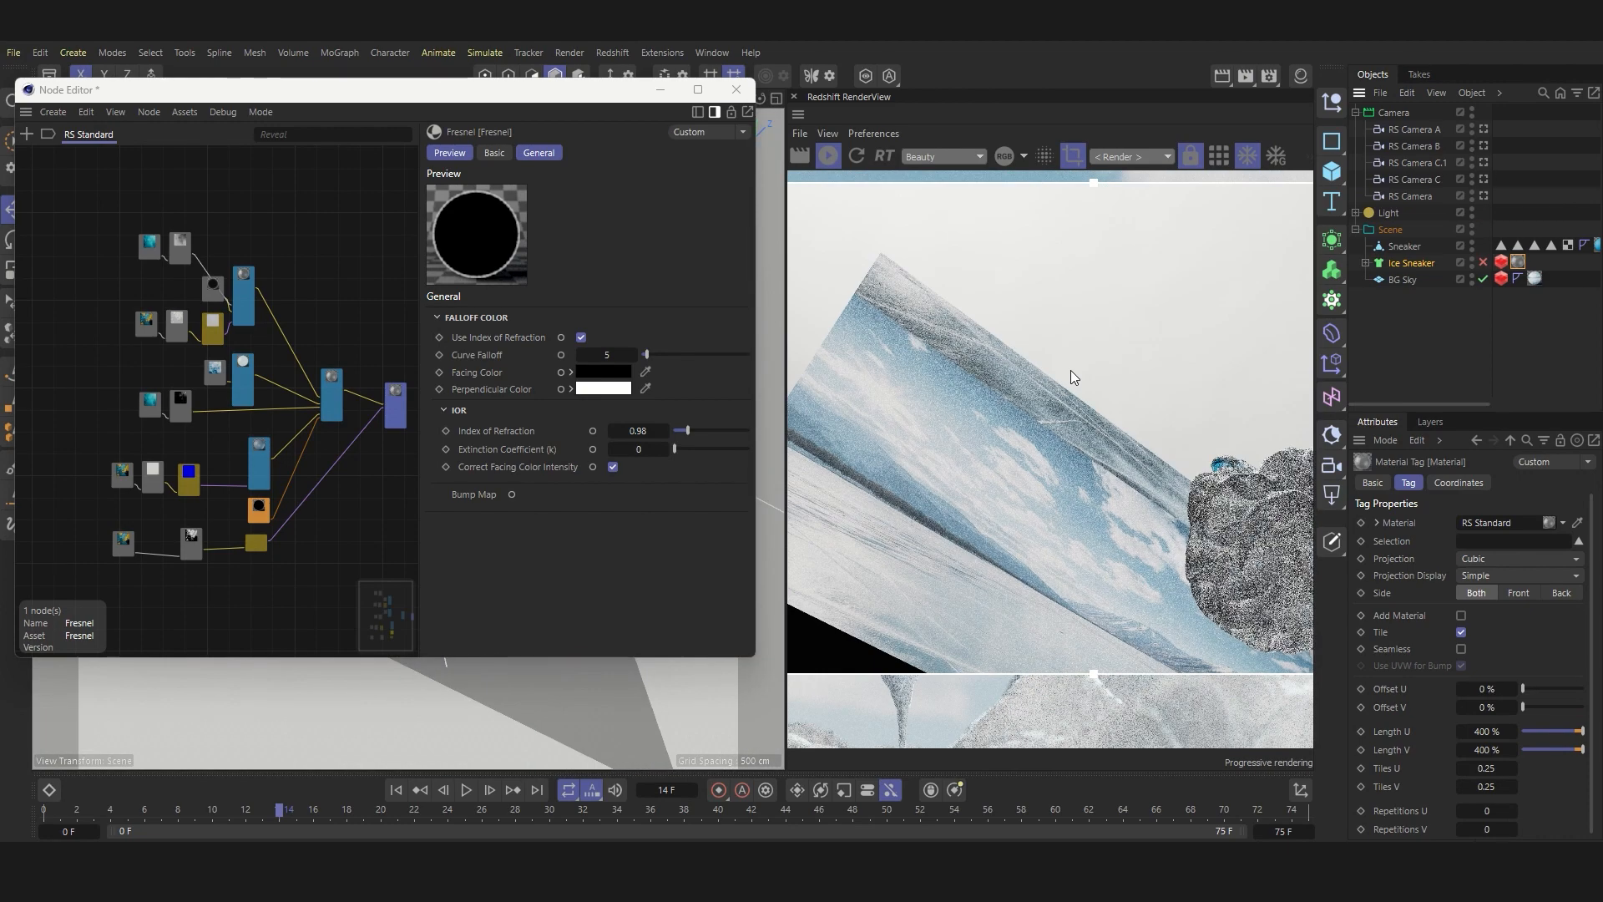
click(1484, 195)
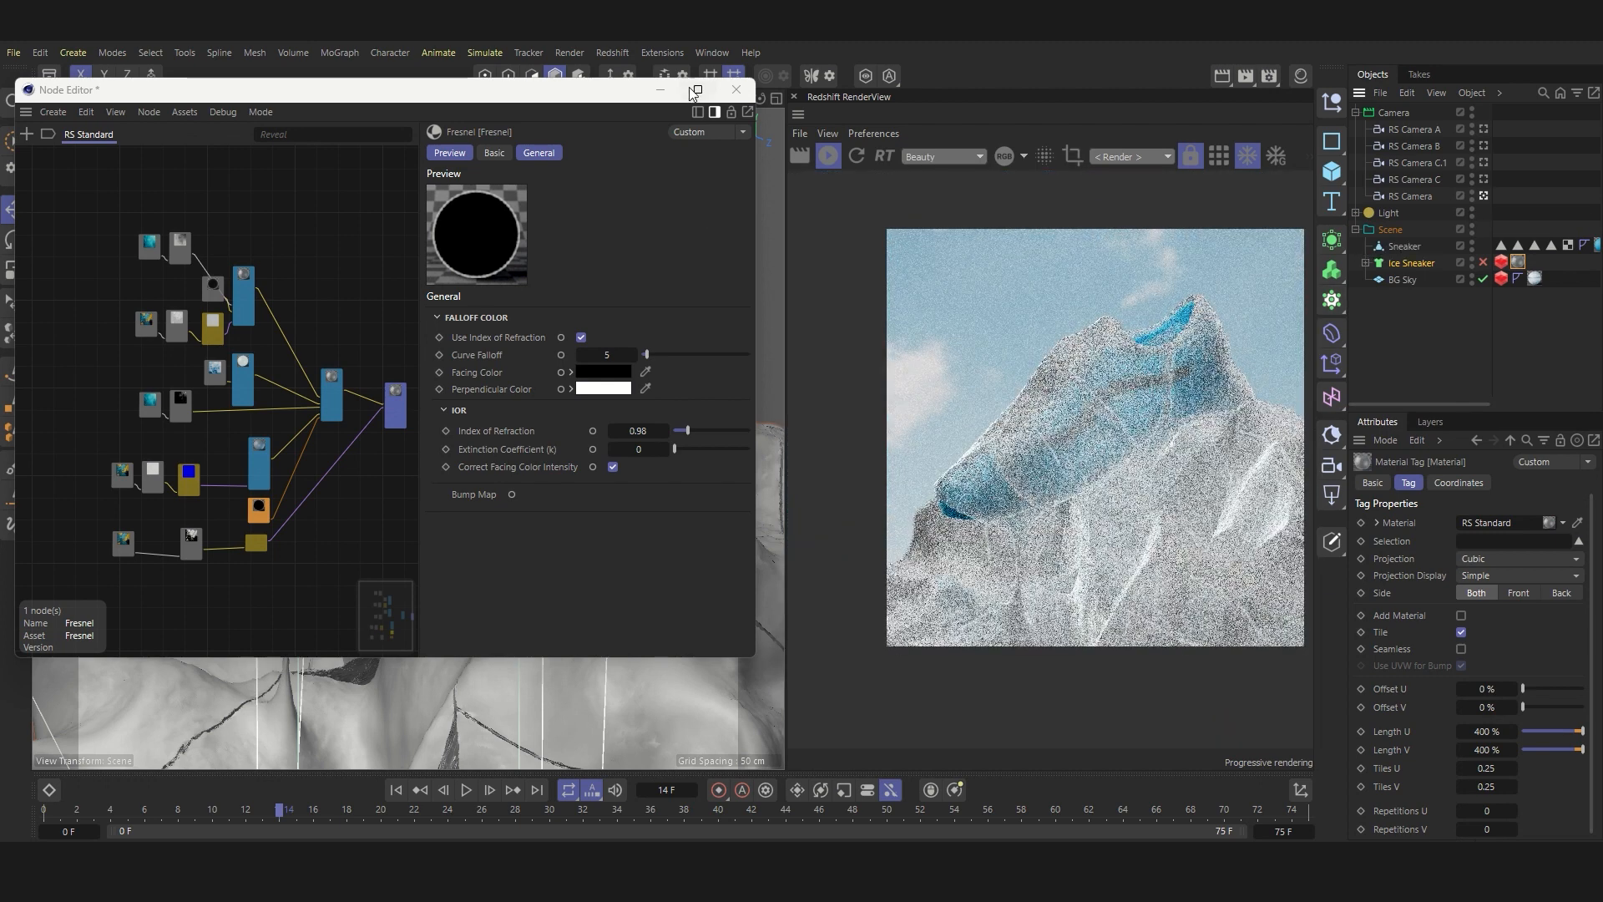
click(661, 88)
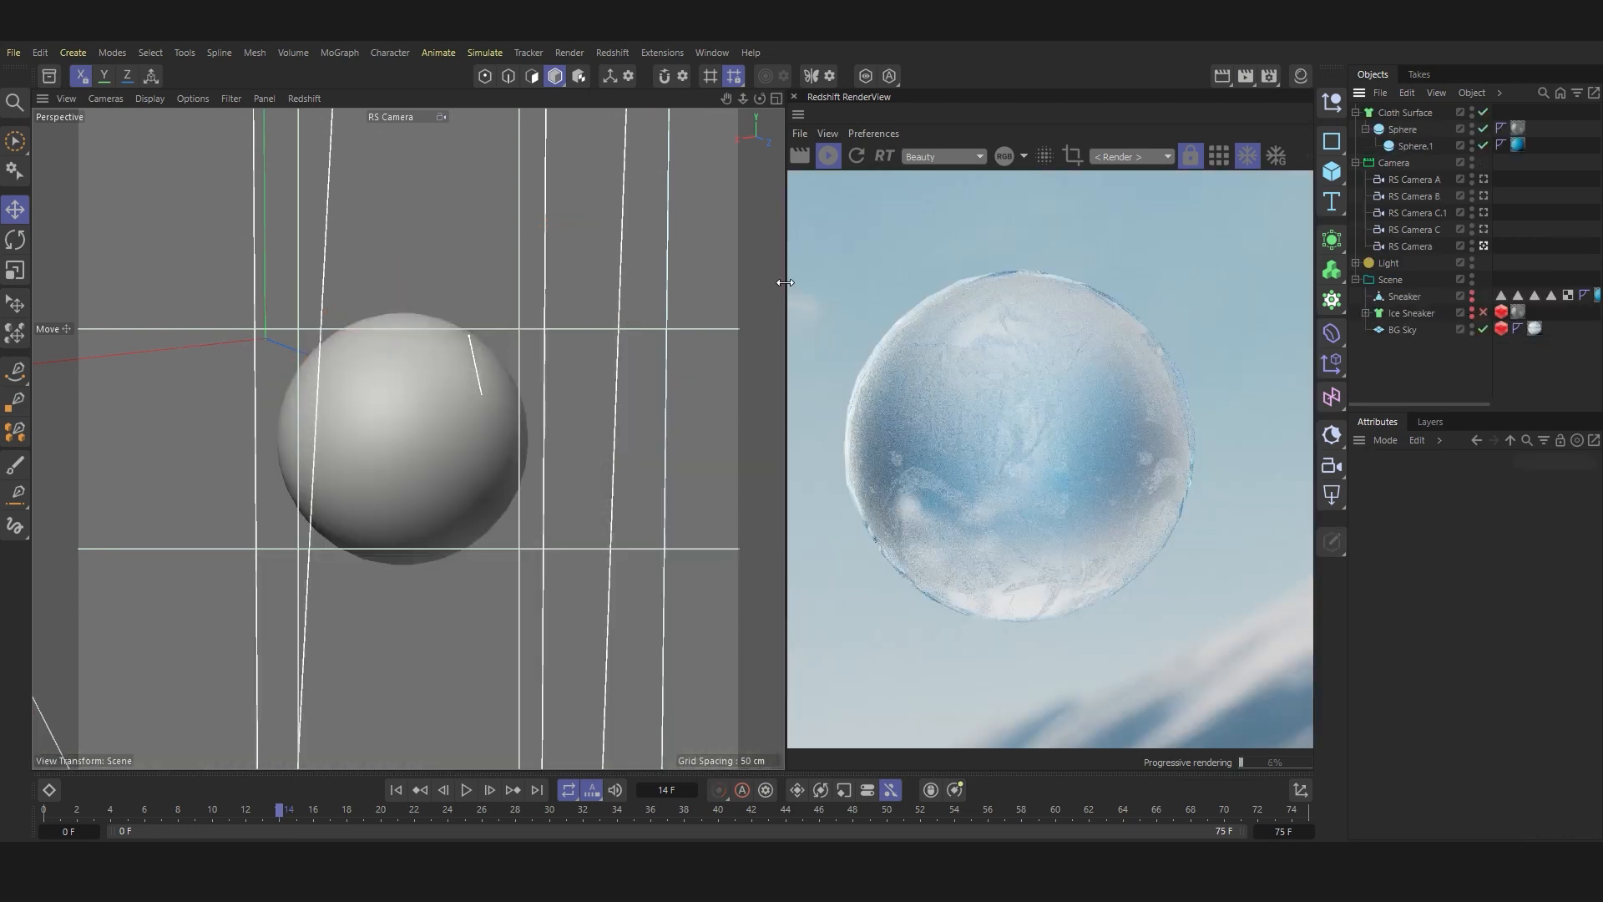
drag(784, 282, 715, 282)
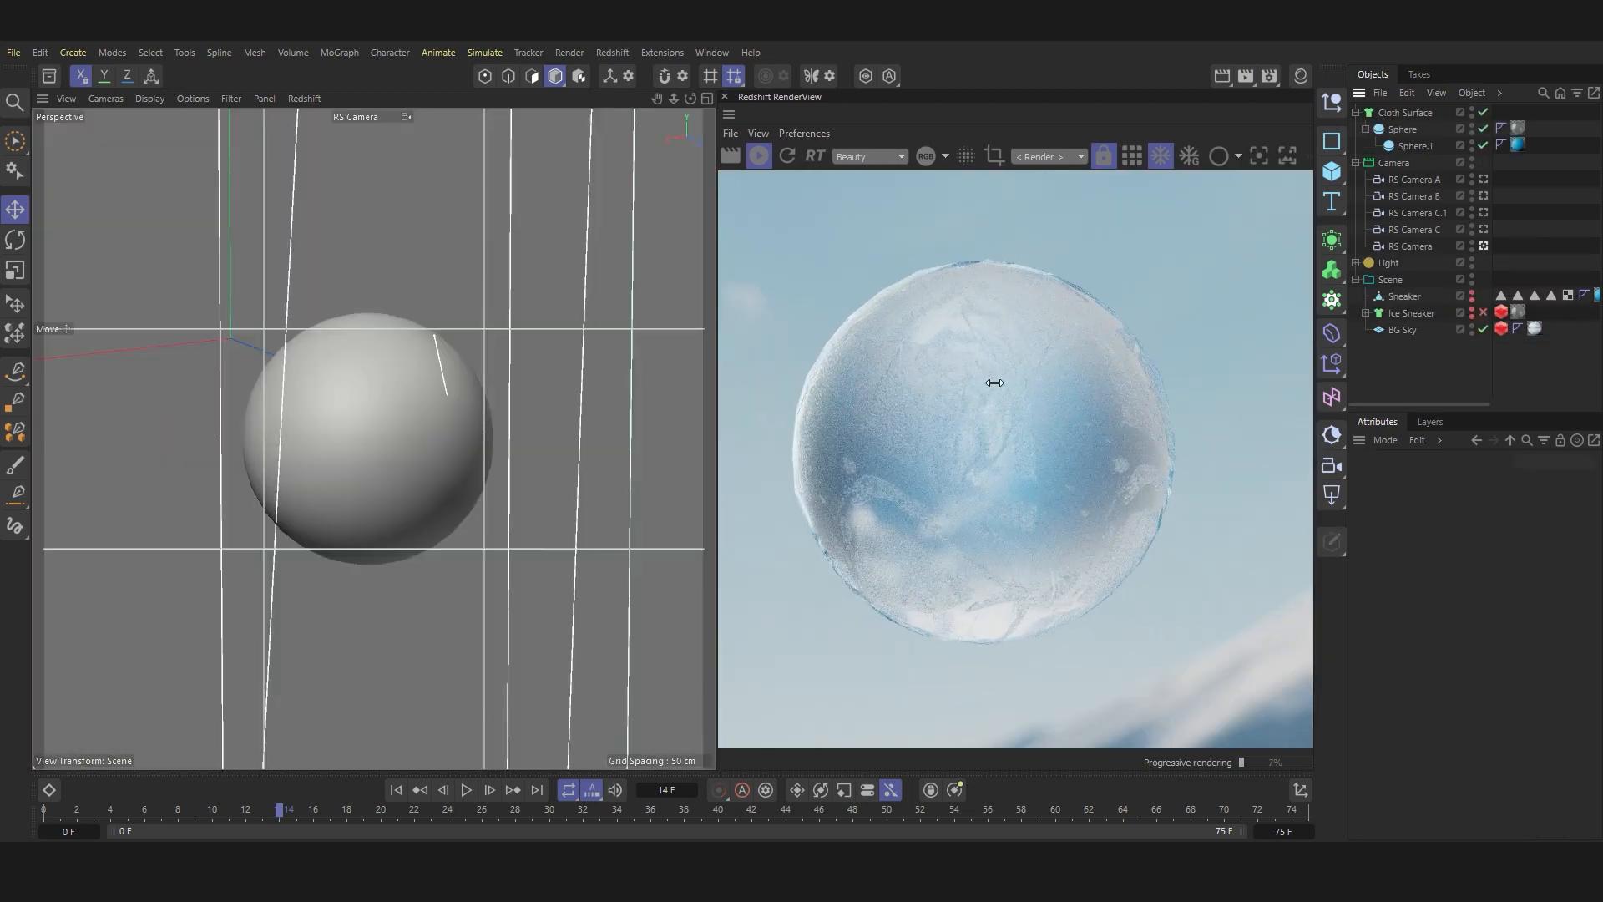
Step: Examine the ice material's surface detail on the test sphere up close in the render
scroll(1004, 377, up, 6)
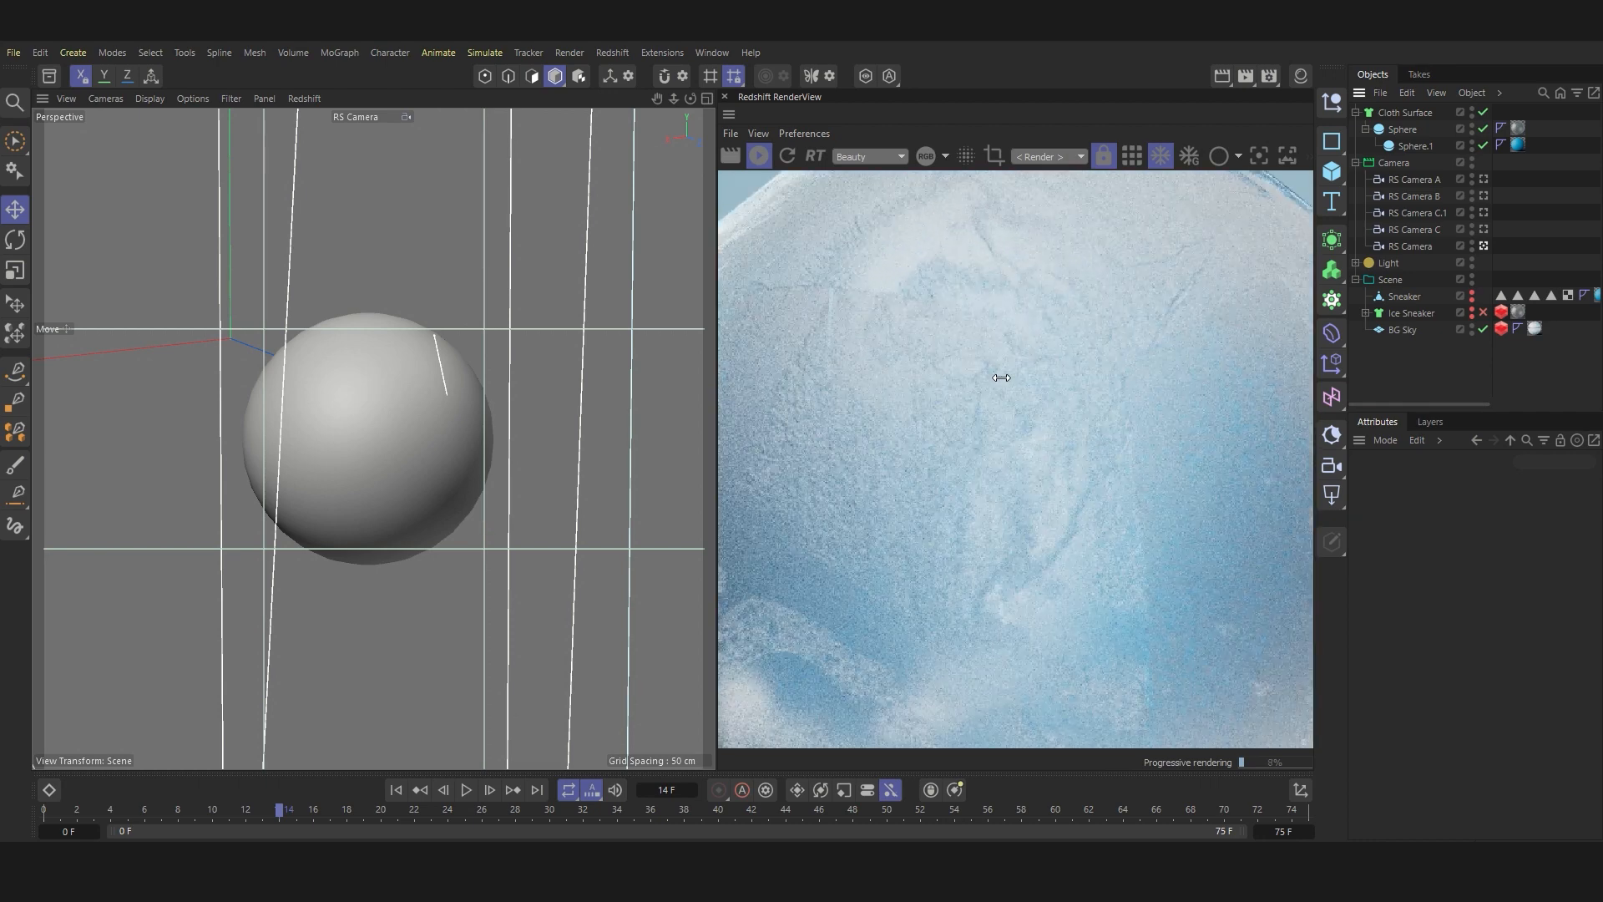
scroll(1001, 377, down, 7)
scroll(1001, 378, down, 4)
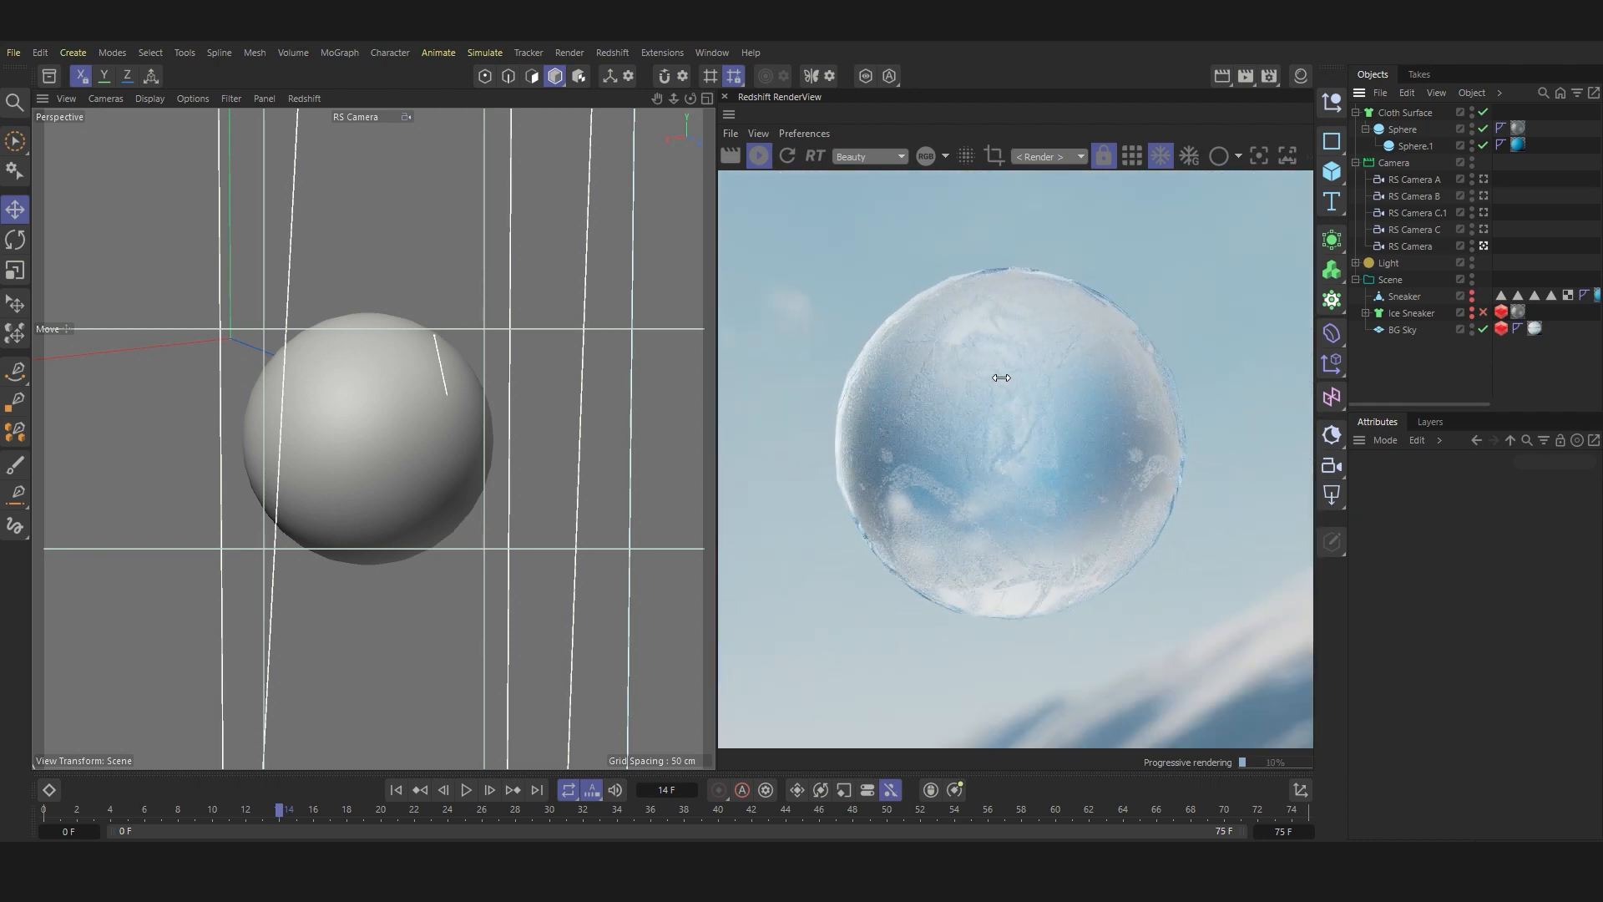
scroll(1001, 378, up, 5)
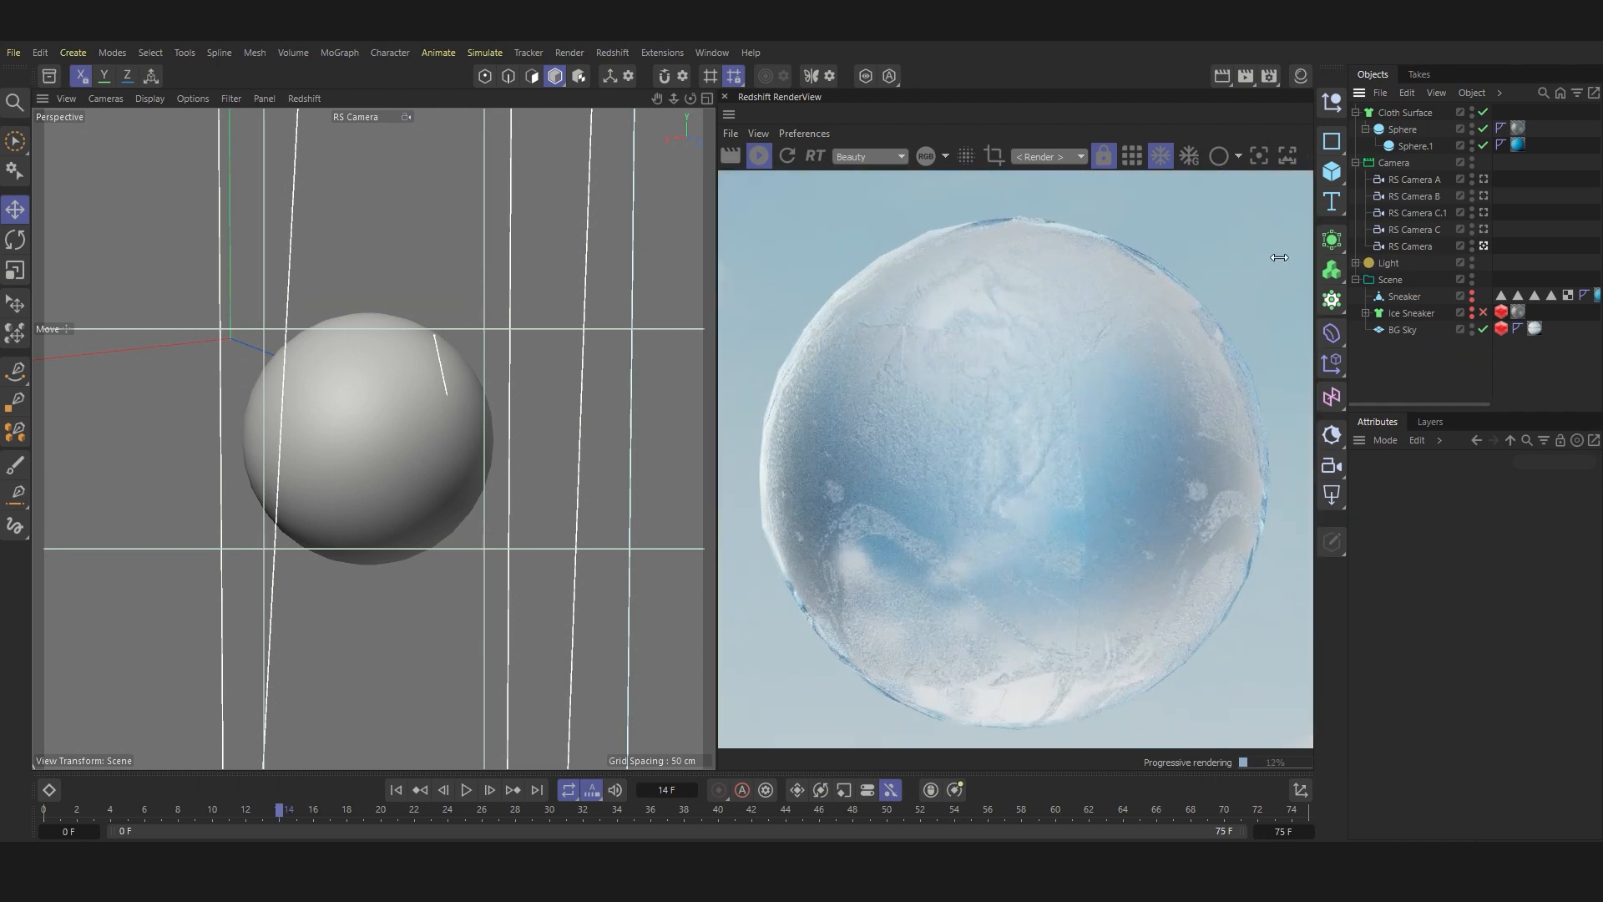
Step: Rotate the outer Sphere around its heading axis to view the ice from other sides
click(1402, 131)
click(1426, 483)
drag(1545, 544, 1551, 544)
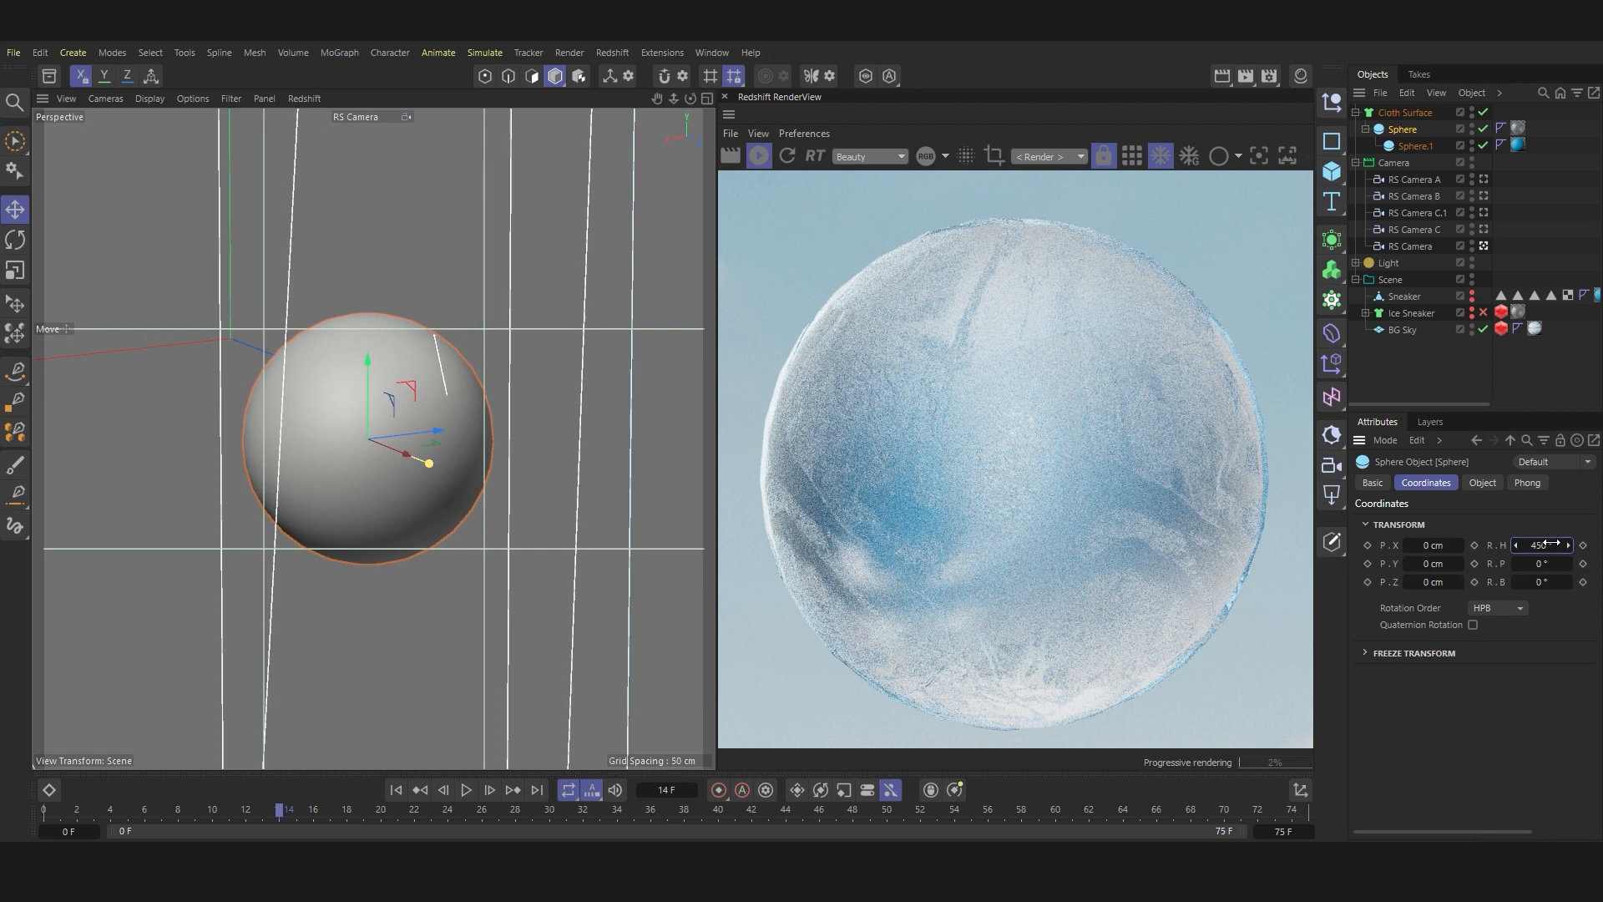
drag(1540, 547, 1543, 546)
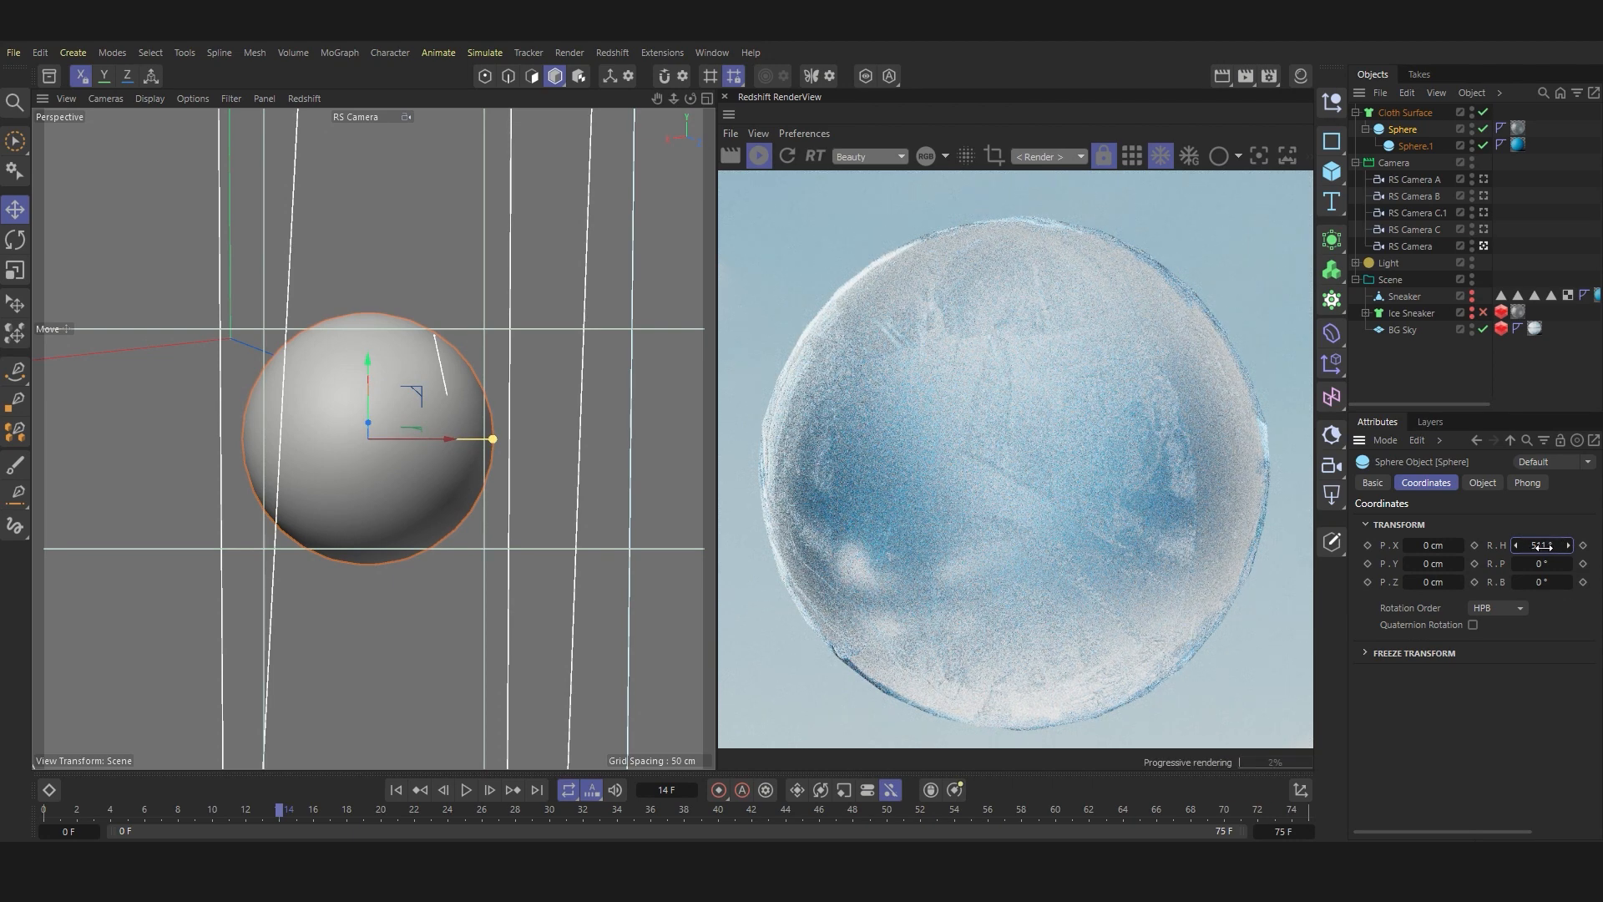
Step: Change the outer Sphere's type to Octahedron
click(1483, 483)
click(1495, 558)
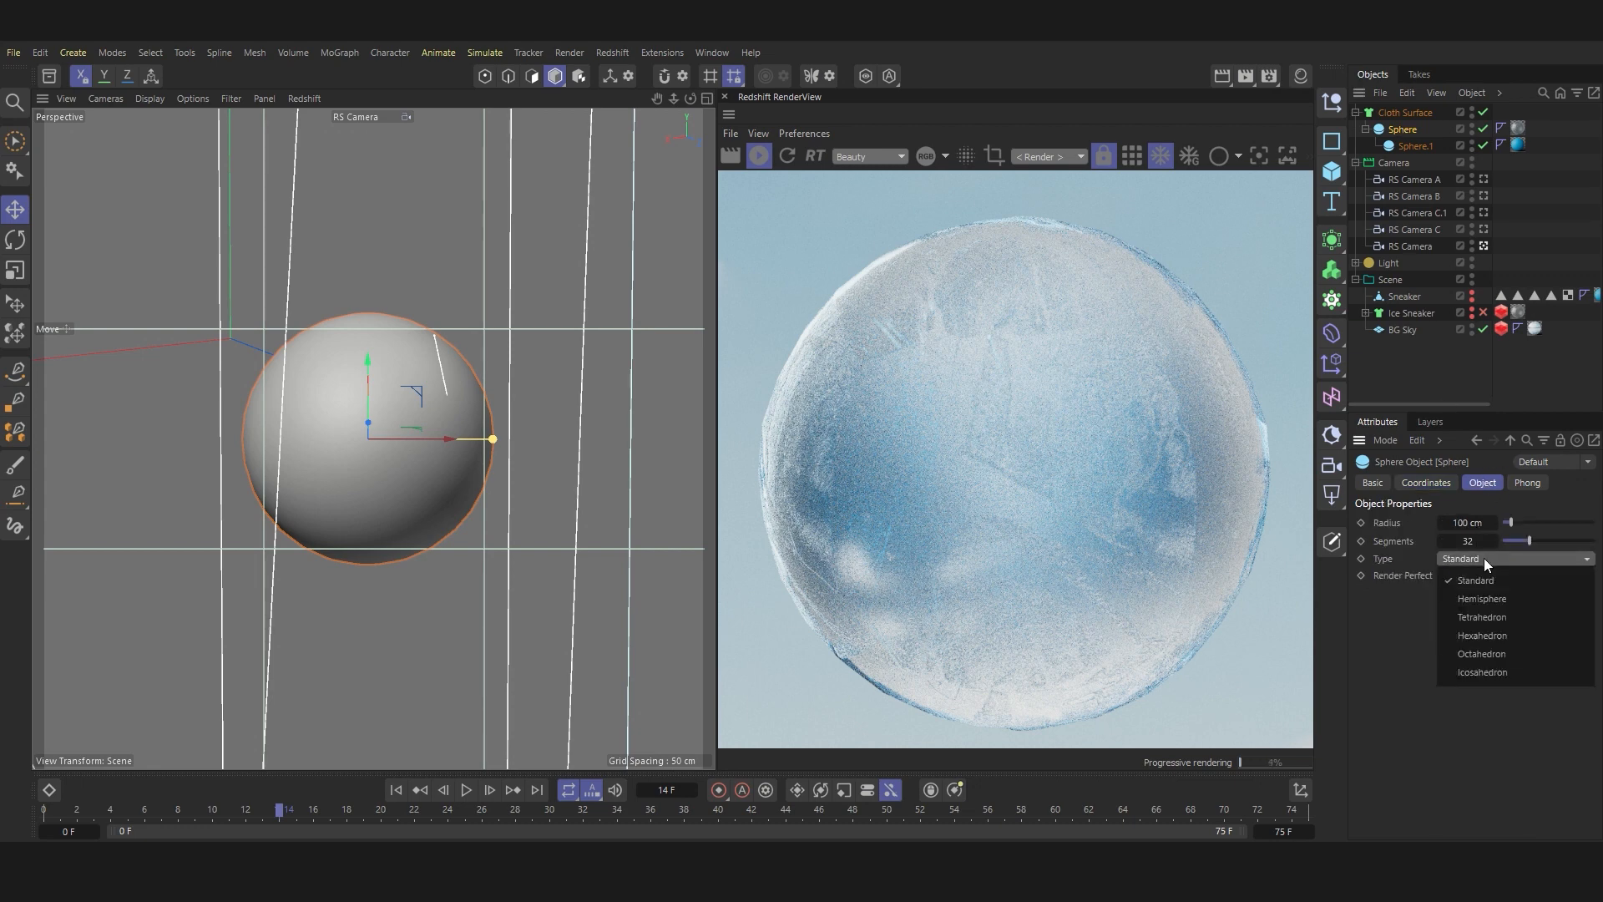
click(1506, 613)
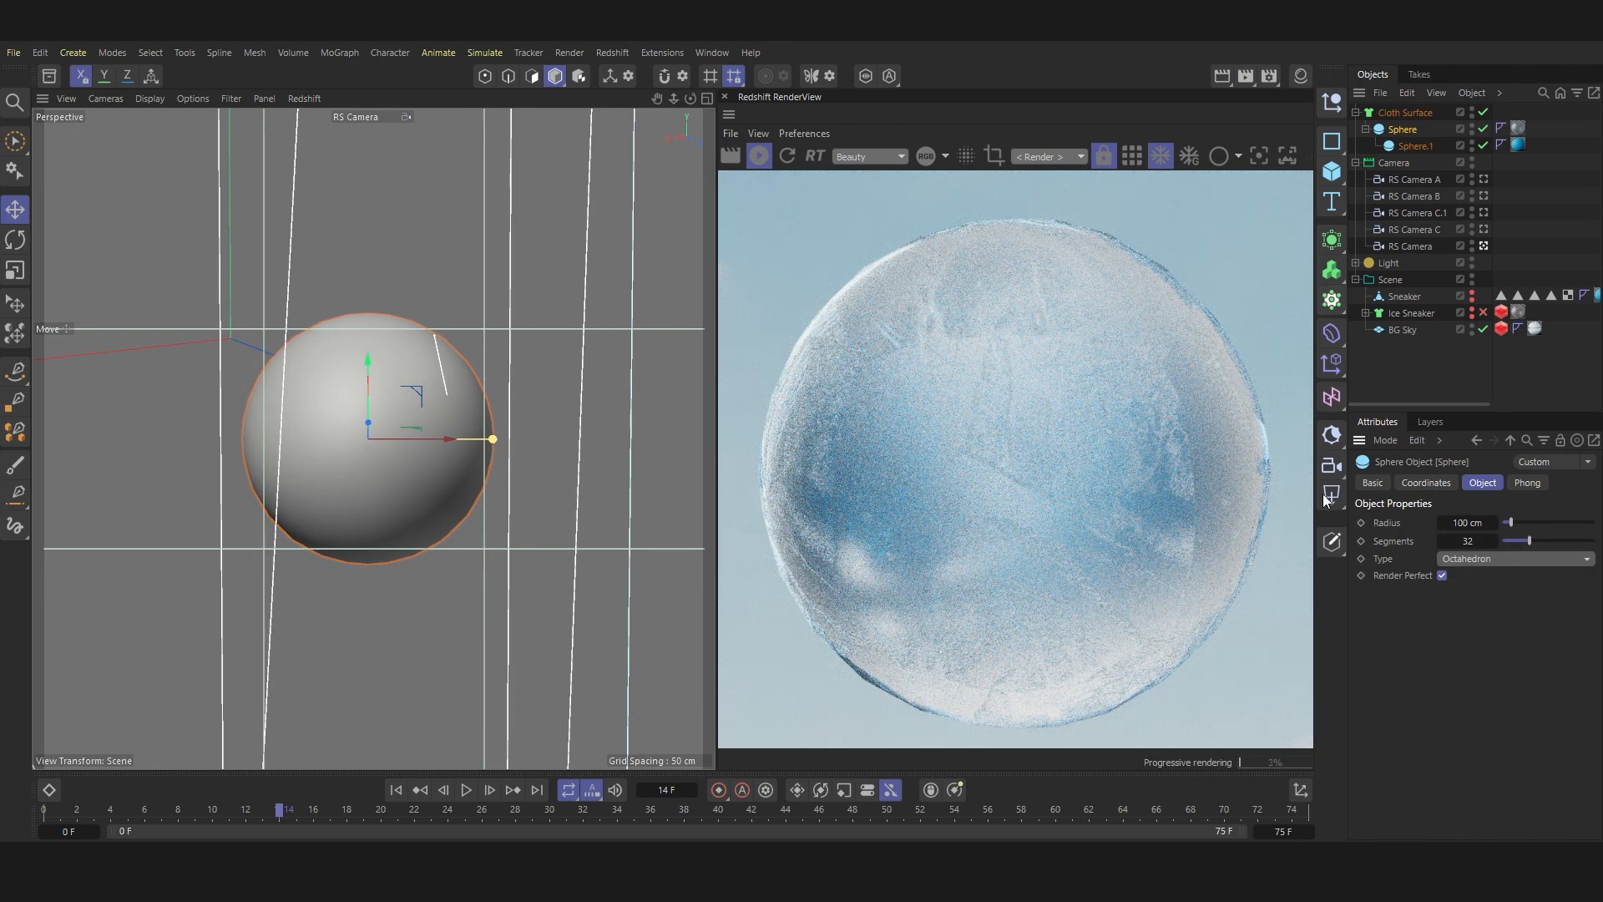
Step: Reset the outer Sphere's heading rotation to 0° and stop the live render
click(1428, 483)
right_click(1568, 546)
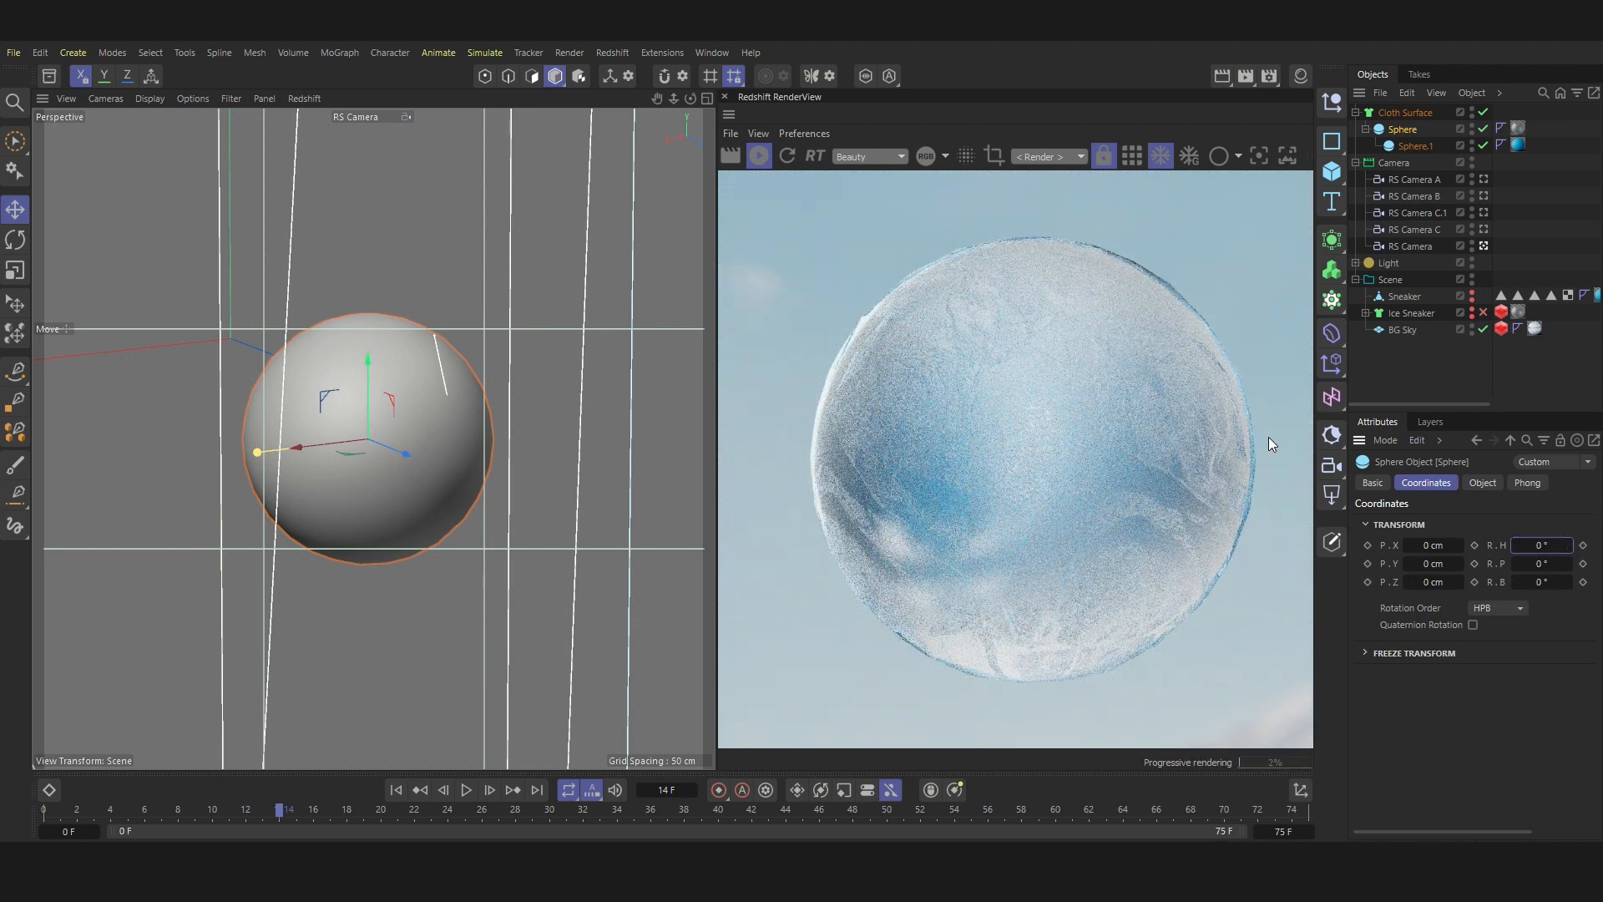
scroll(1269, 434, up, 1)
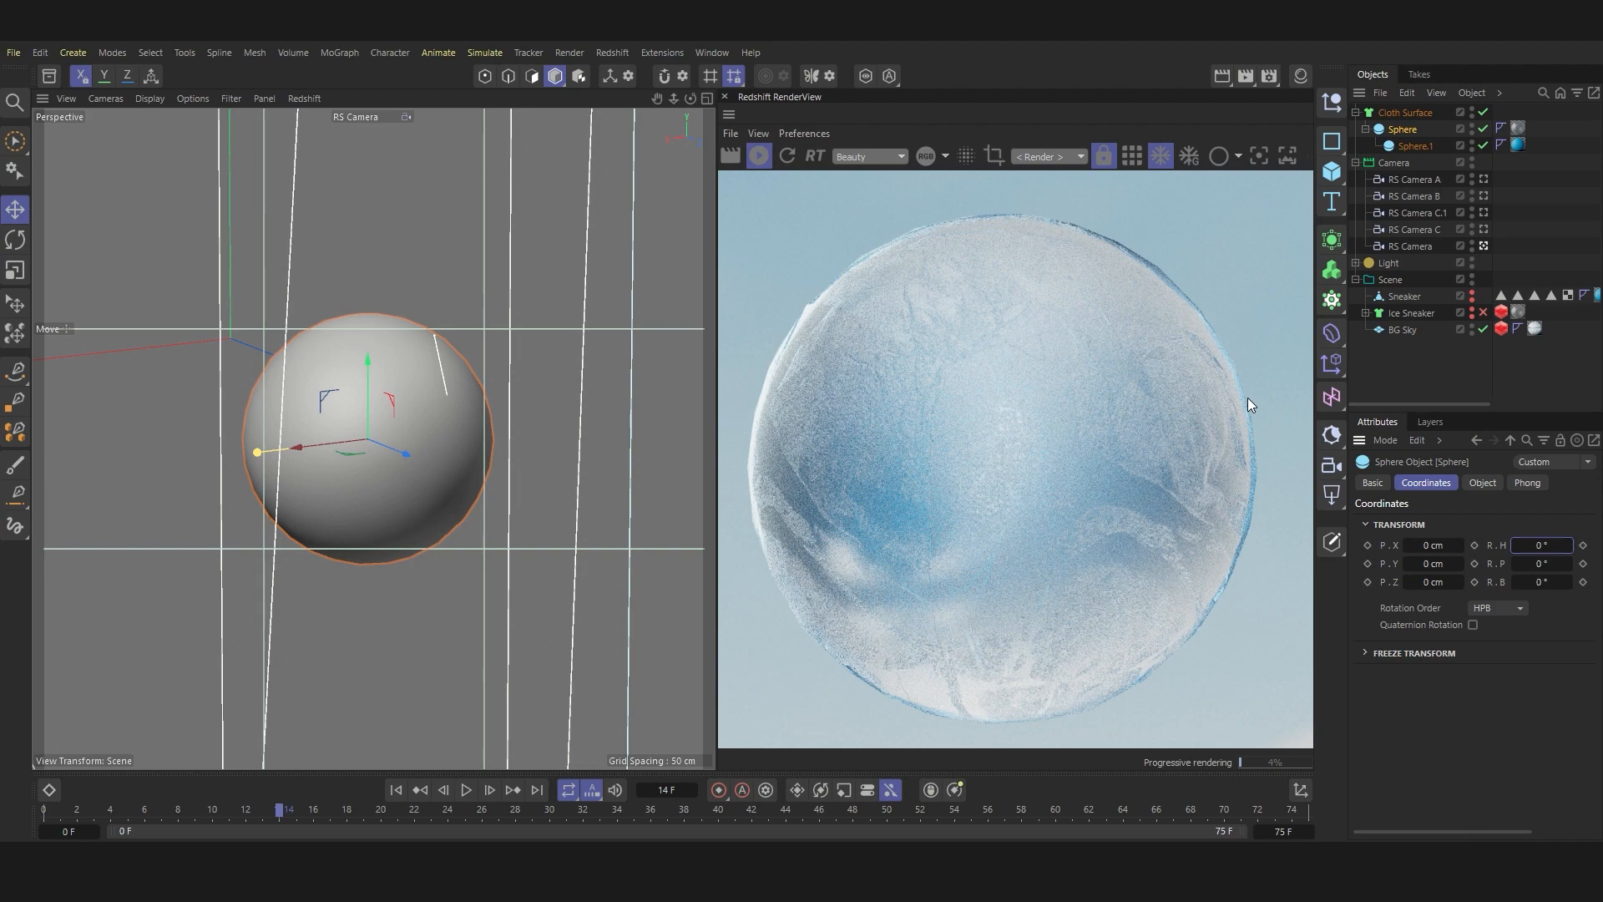
click(759, 155)
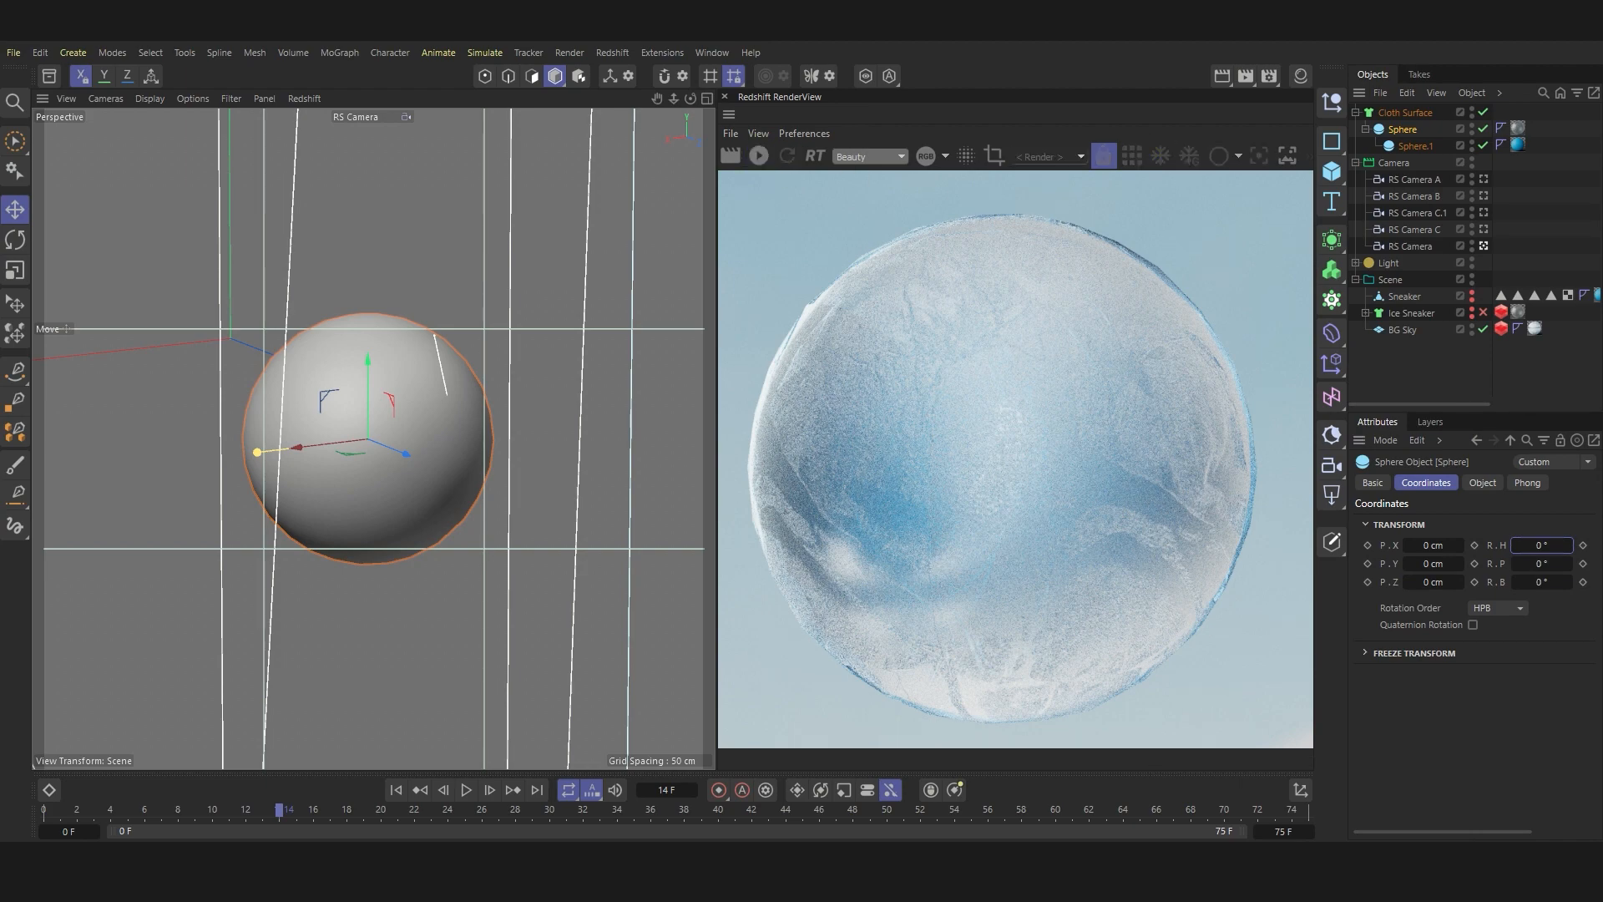